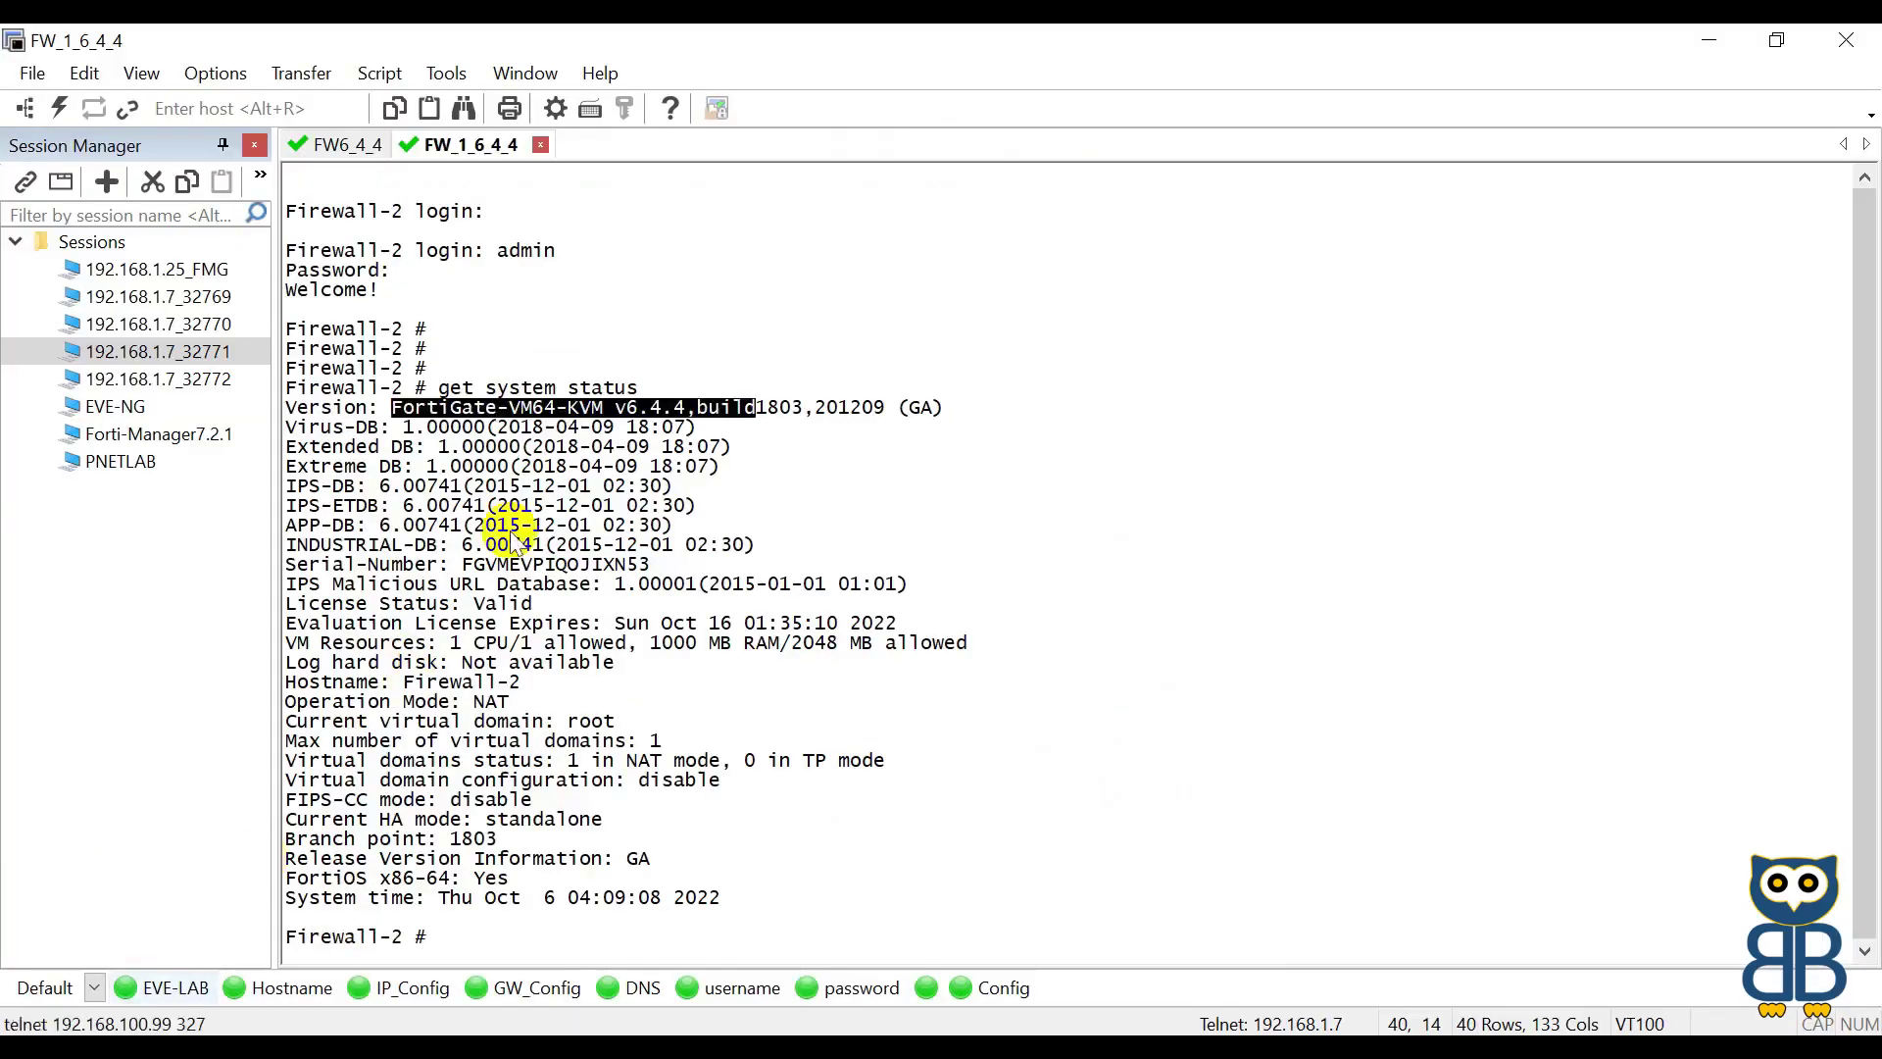
Step: Ping the FortiManager at 192.168.1.30 from the Firewall-1 session
left_click(338, 145)
key("Return")
key("Return")
key("Return")
type("exe")
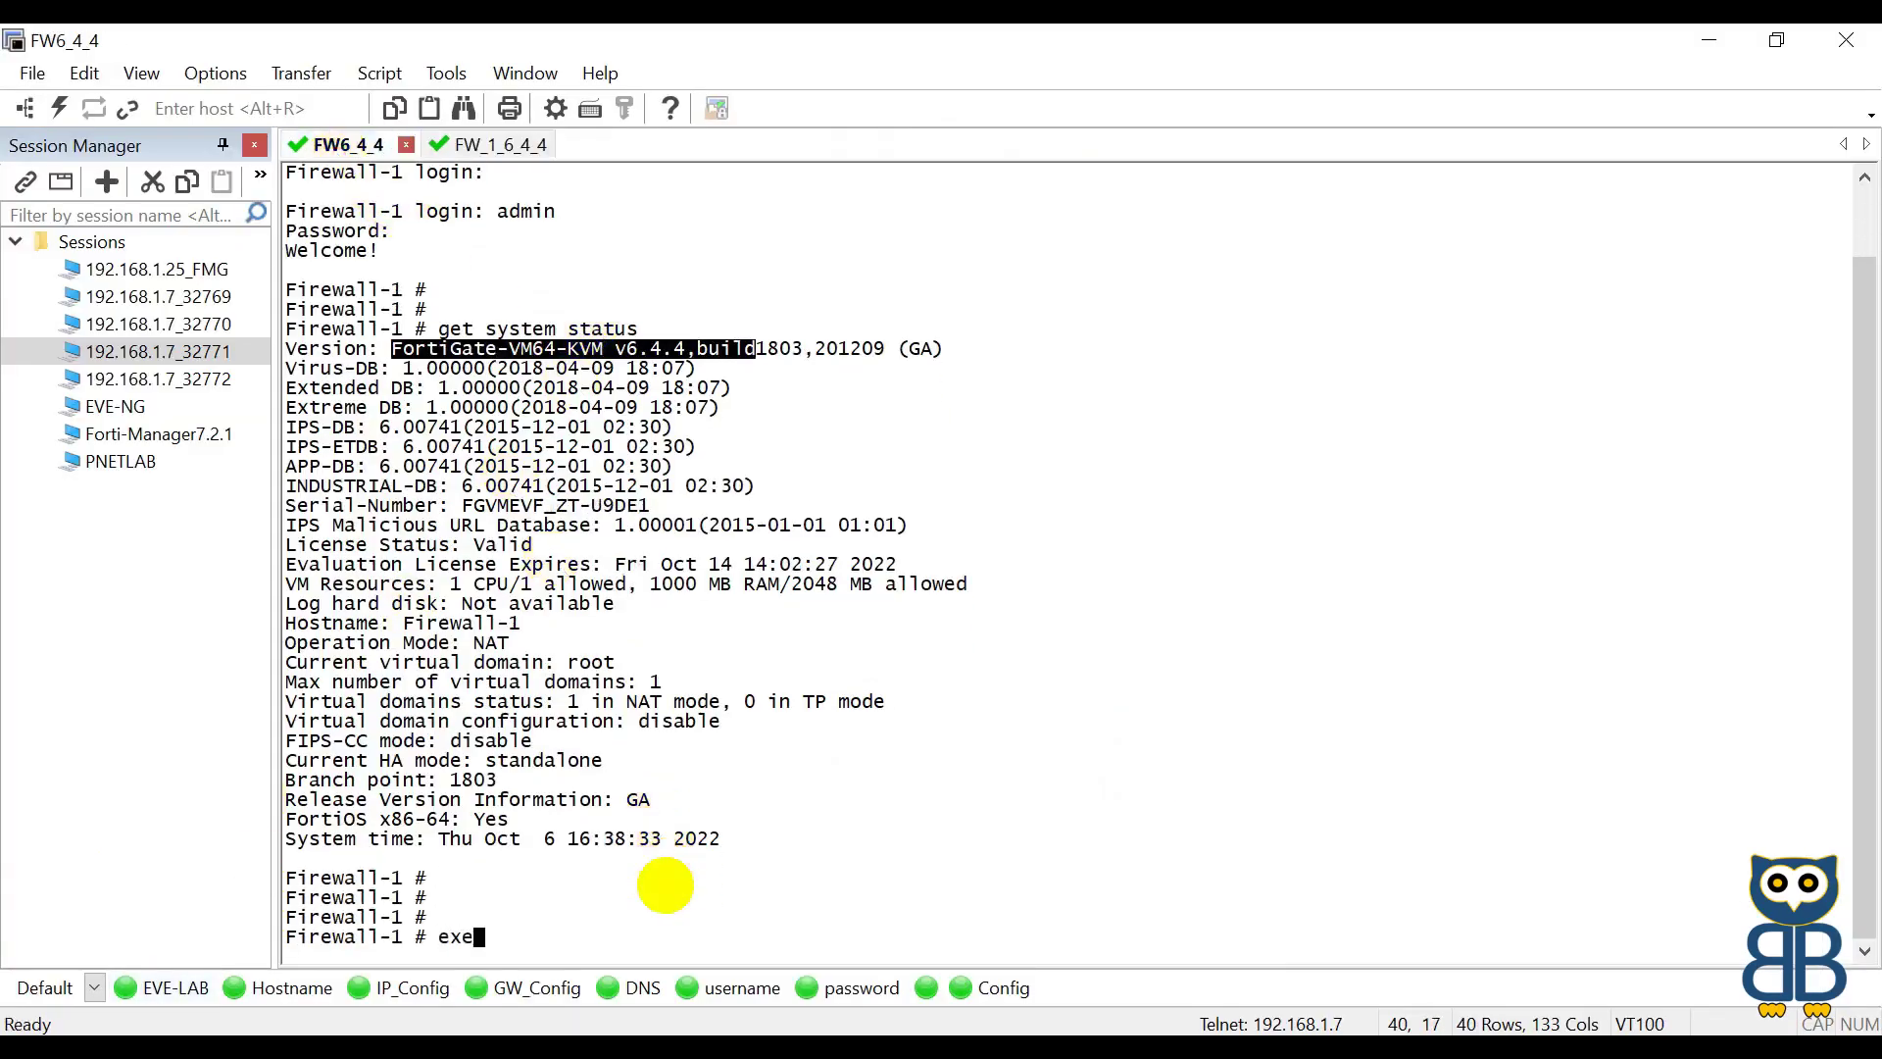
type("cute ping 192.1")
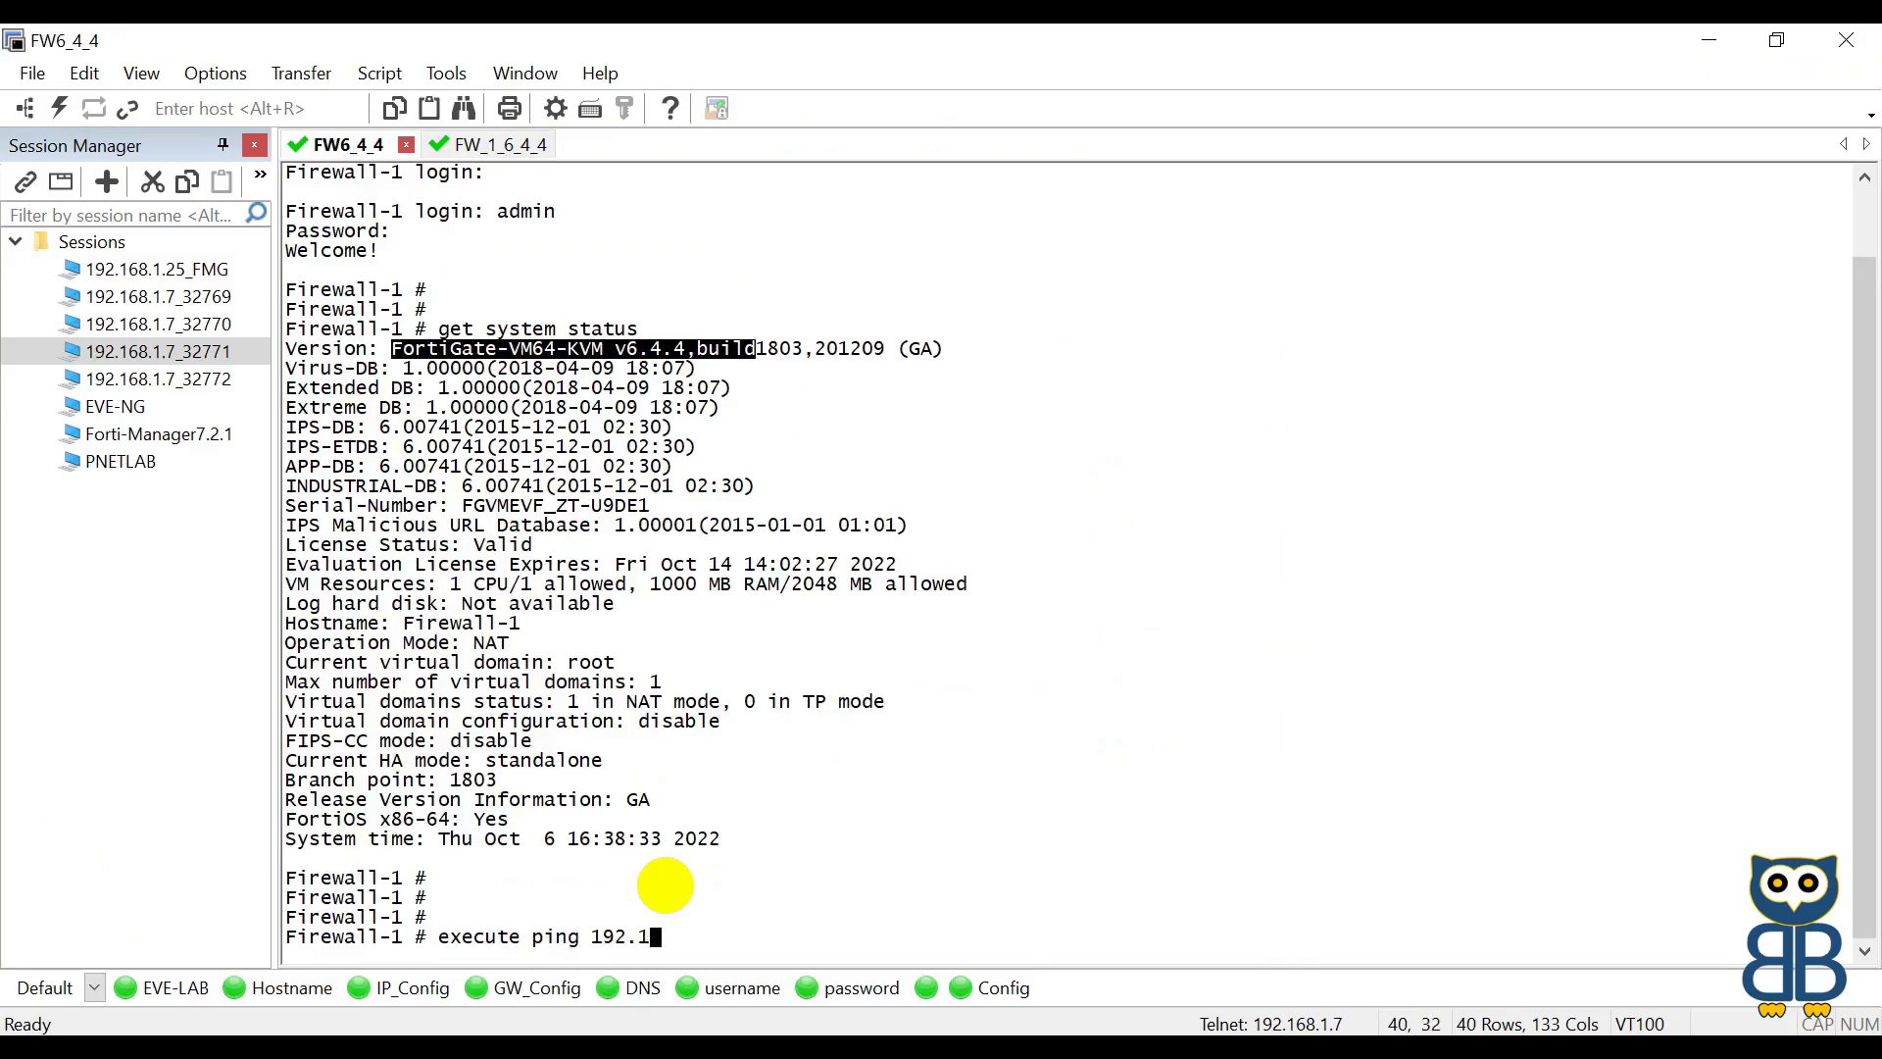
type("68.1.30")
key("Return")
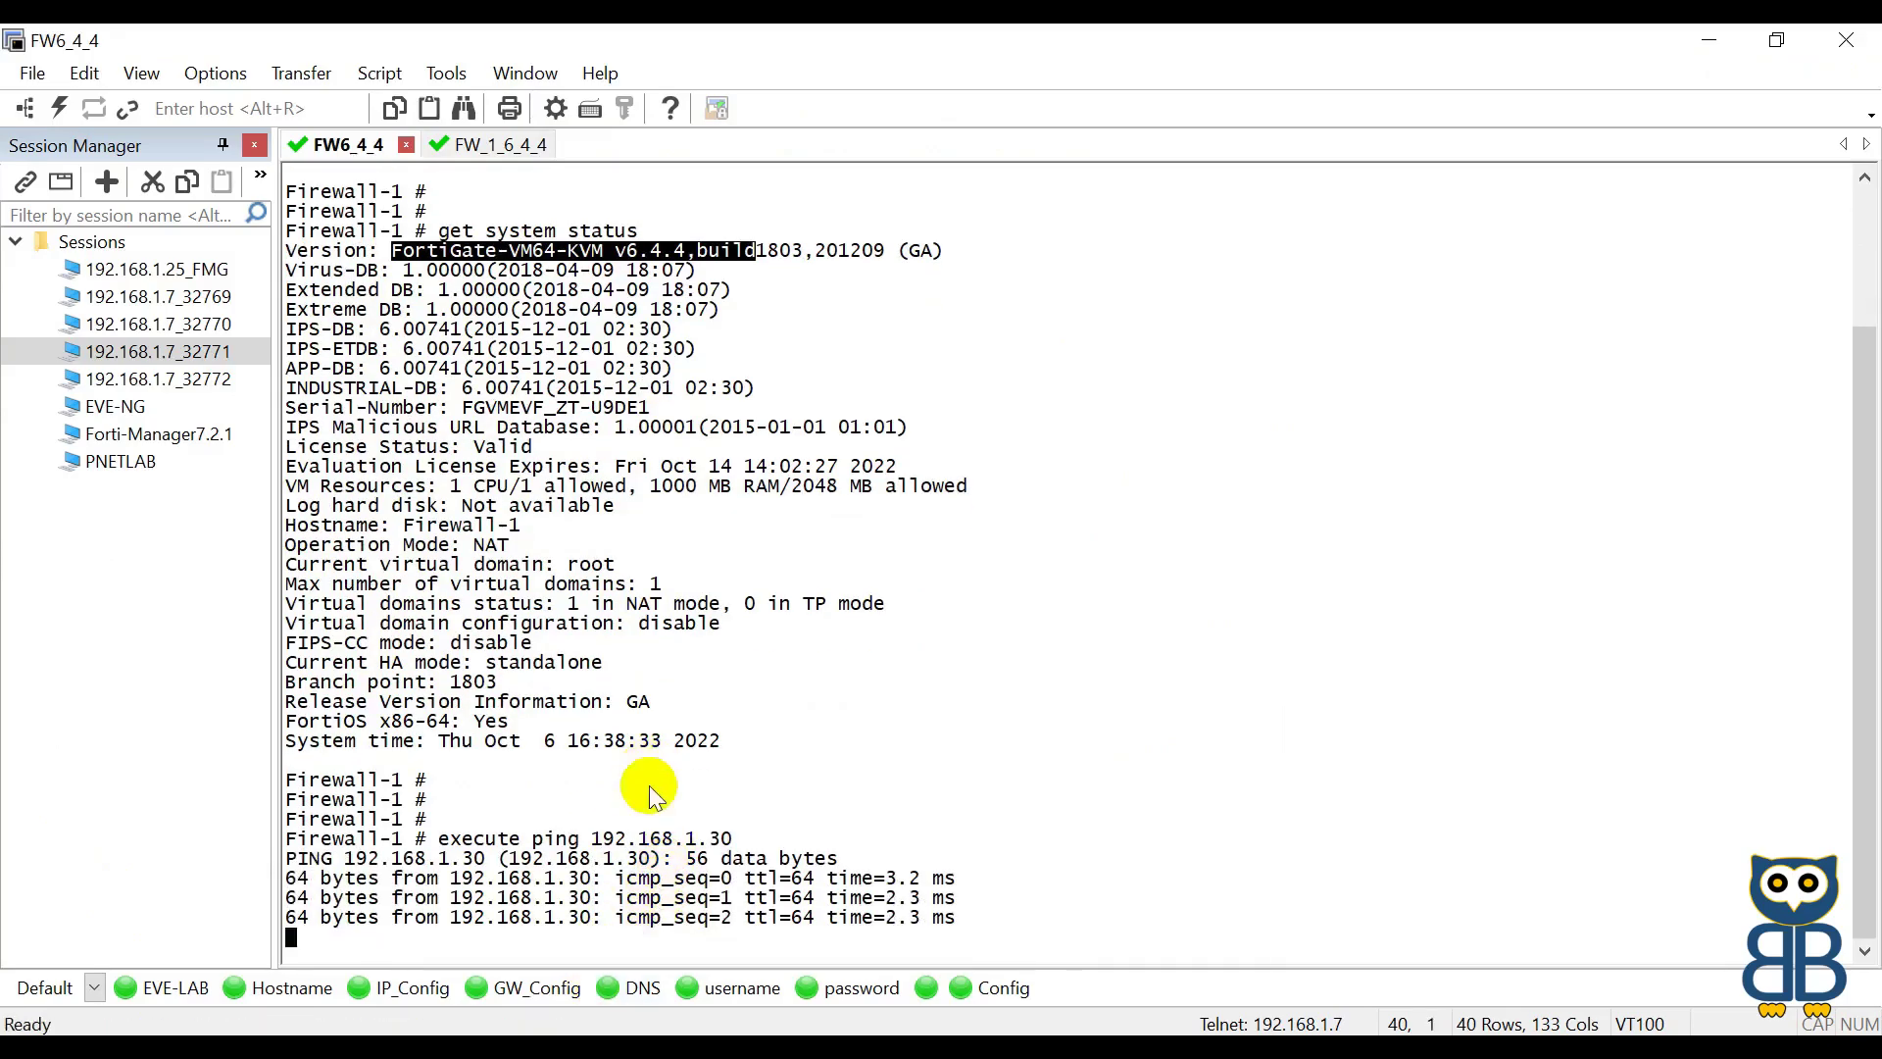
left_click_drag(437, 698, 762, 686)
key("ctrl+c")
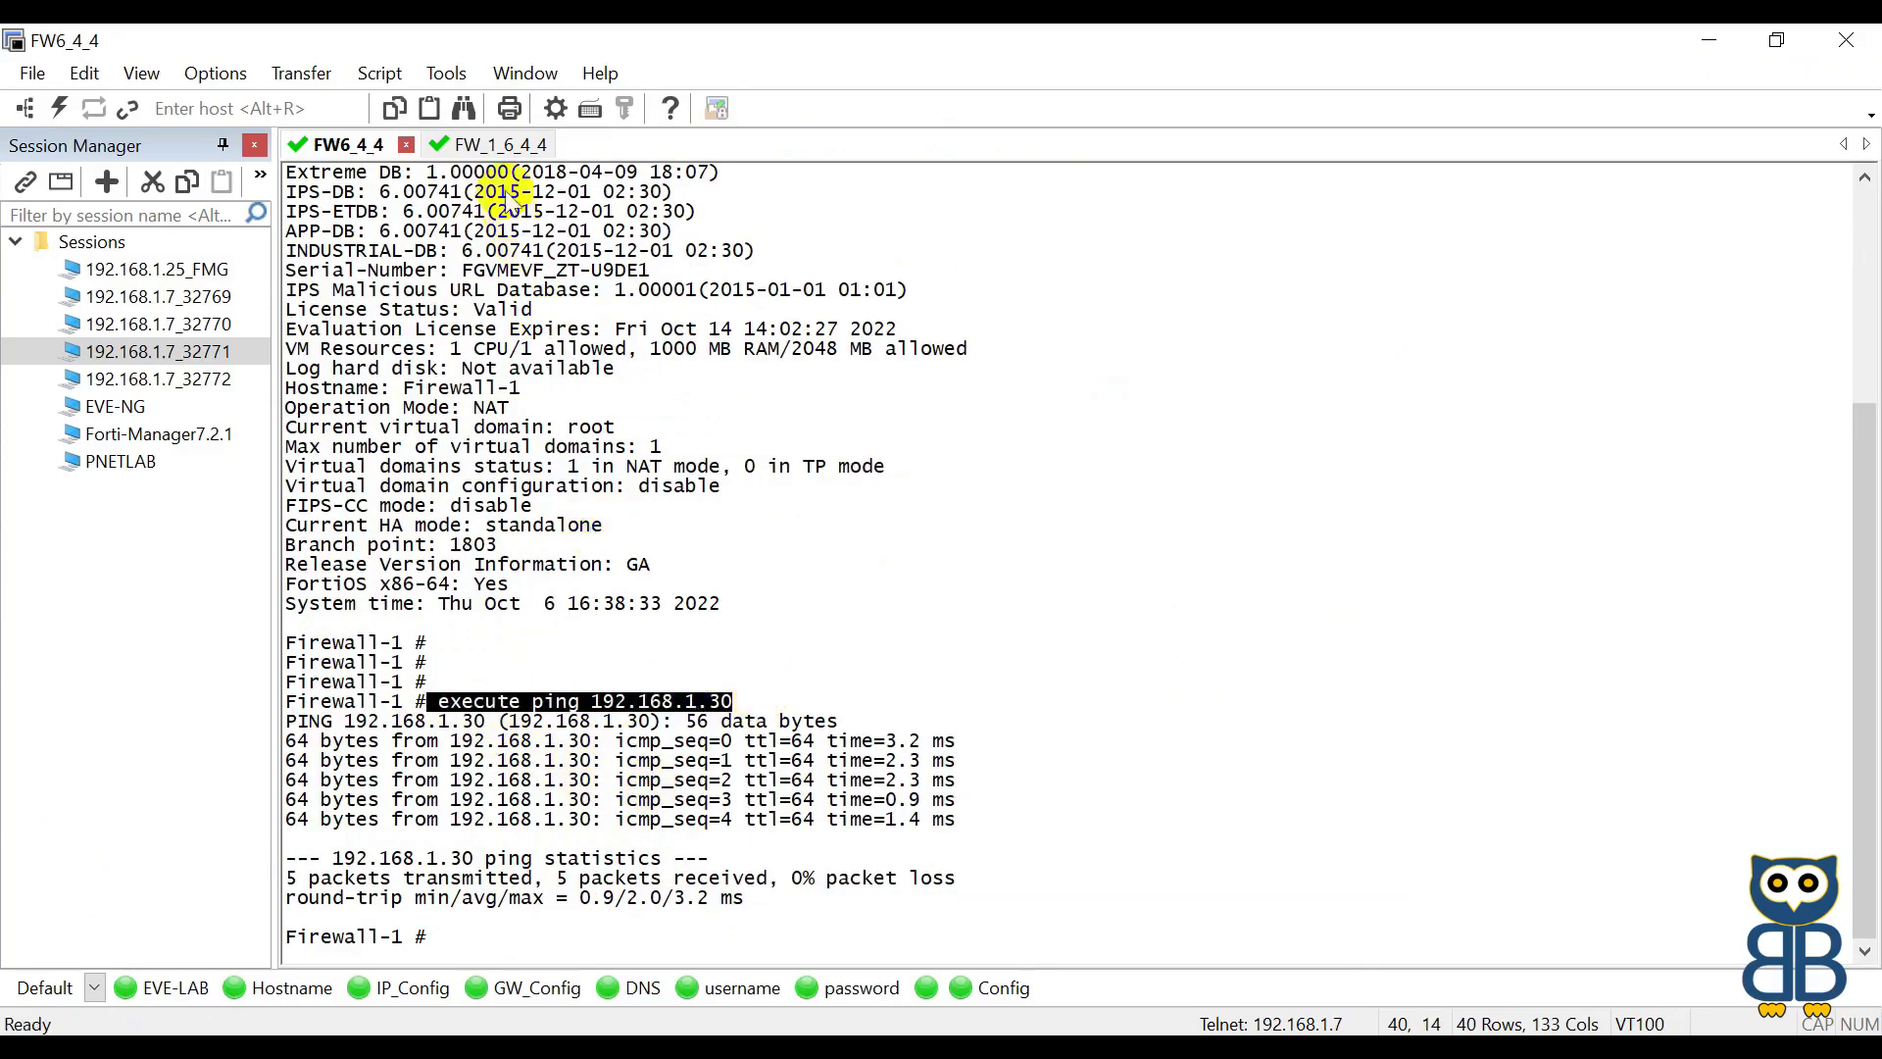
Step: Run the same ping to 192.168.1.30 from Firewall-2, then return to the browser
left_click(495, 144)
key("Return")
key("Return")
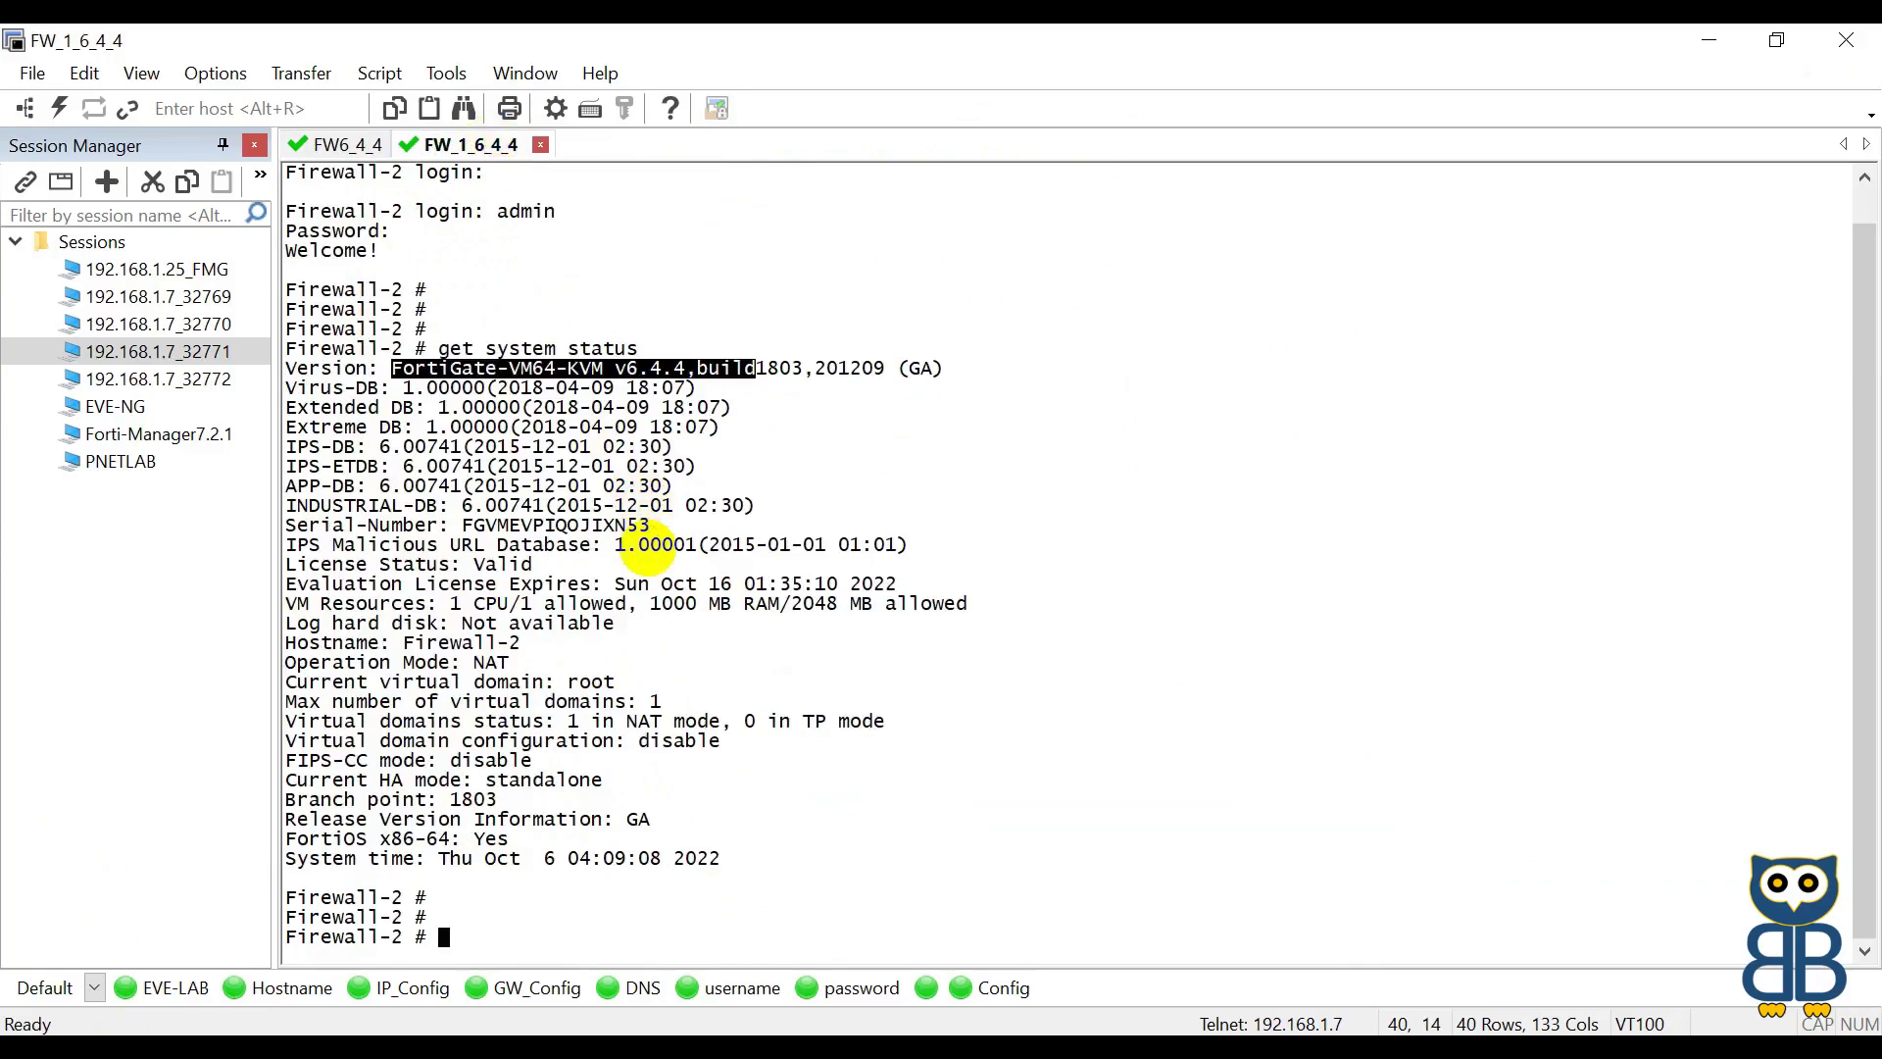
key("shift+Insert")
key("Return")
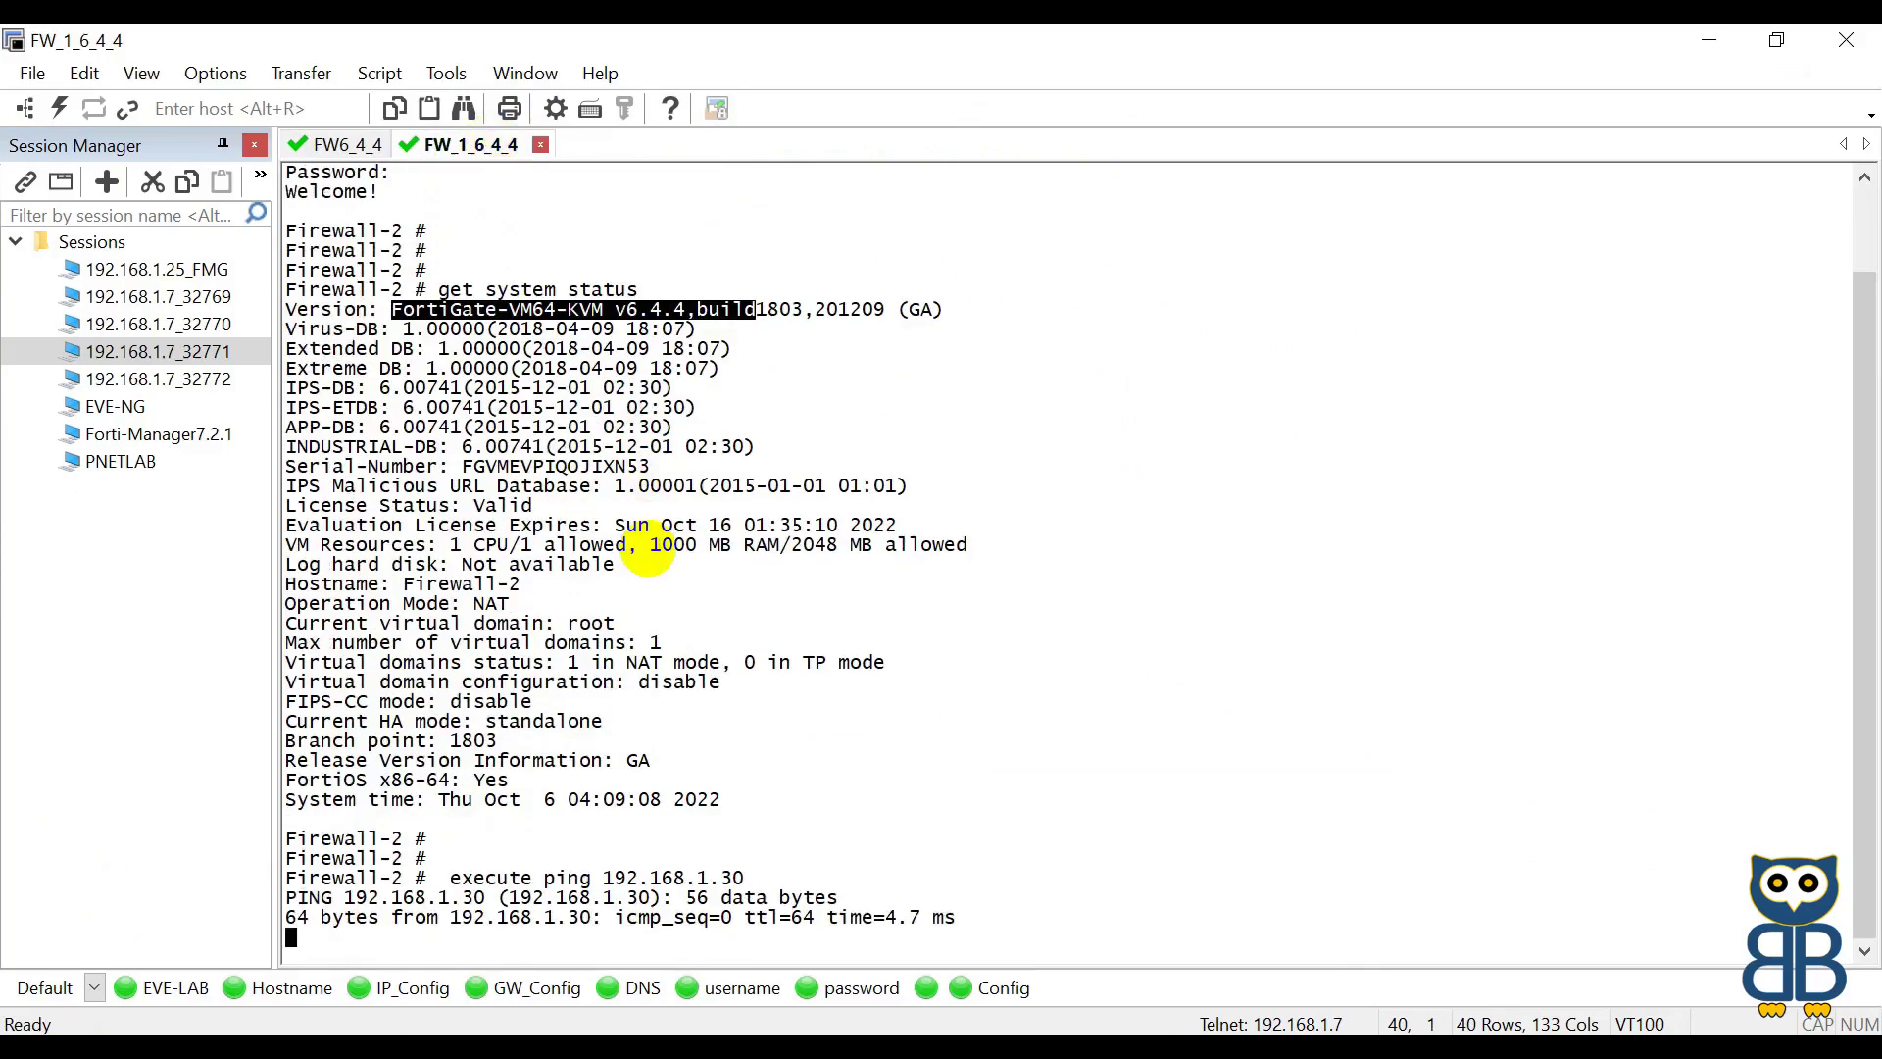
key("alt+Tab")
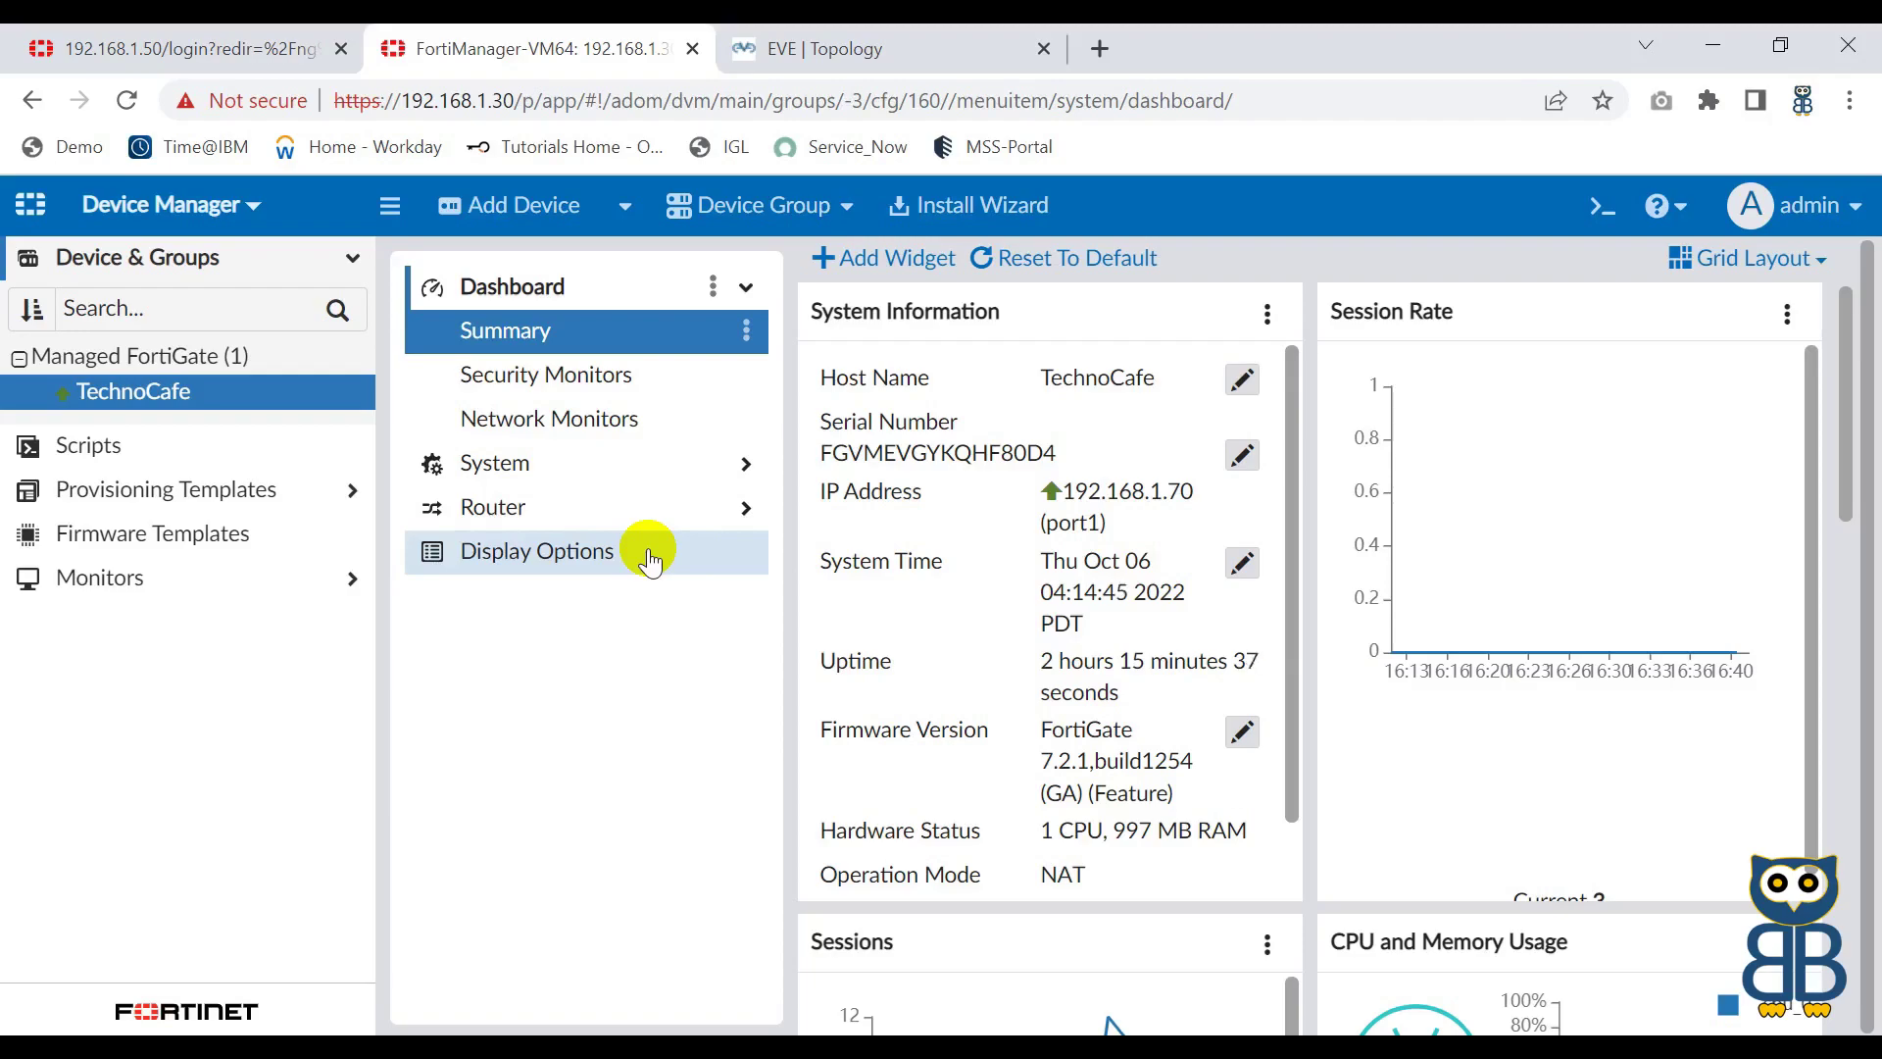
Step: Start Add Device, review the model device and HA cluster options, then choose Discover Device
left_click(526, 220)
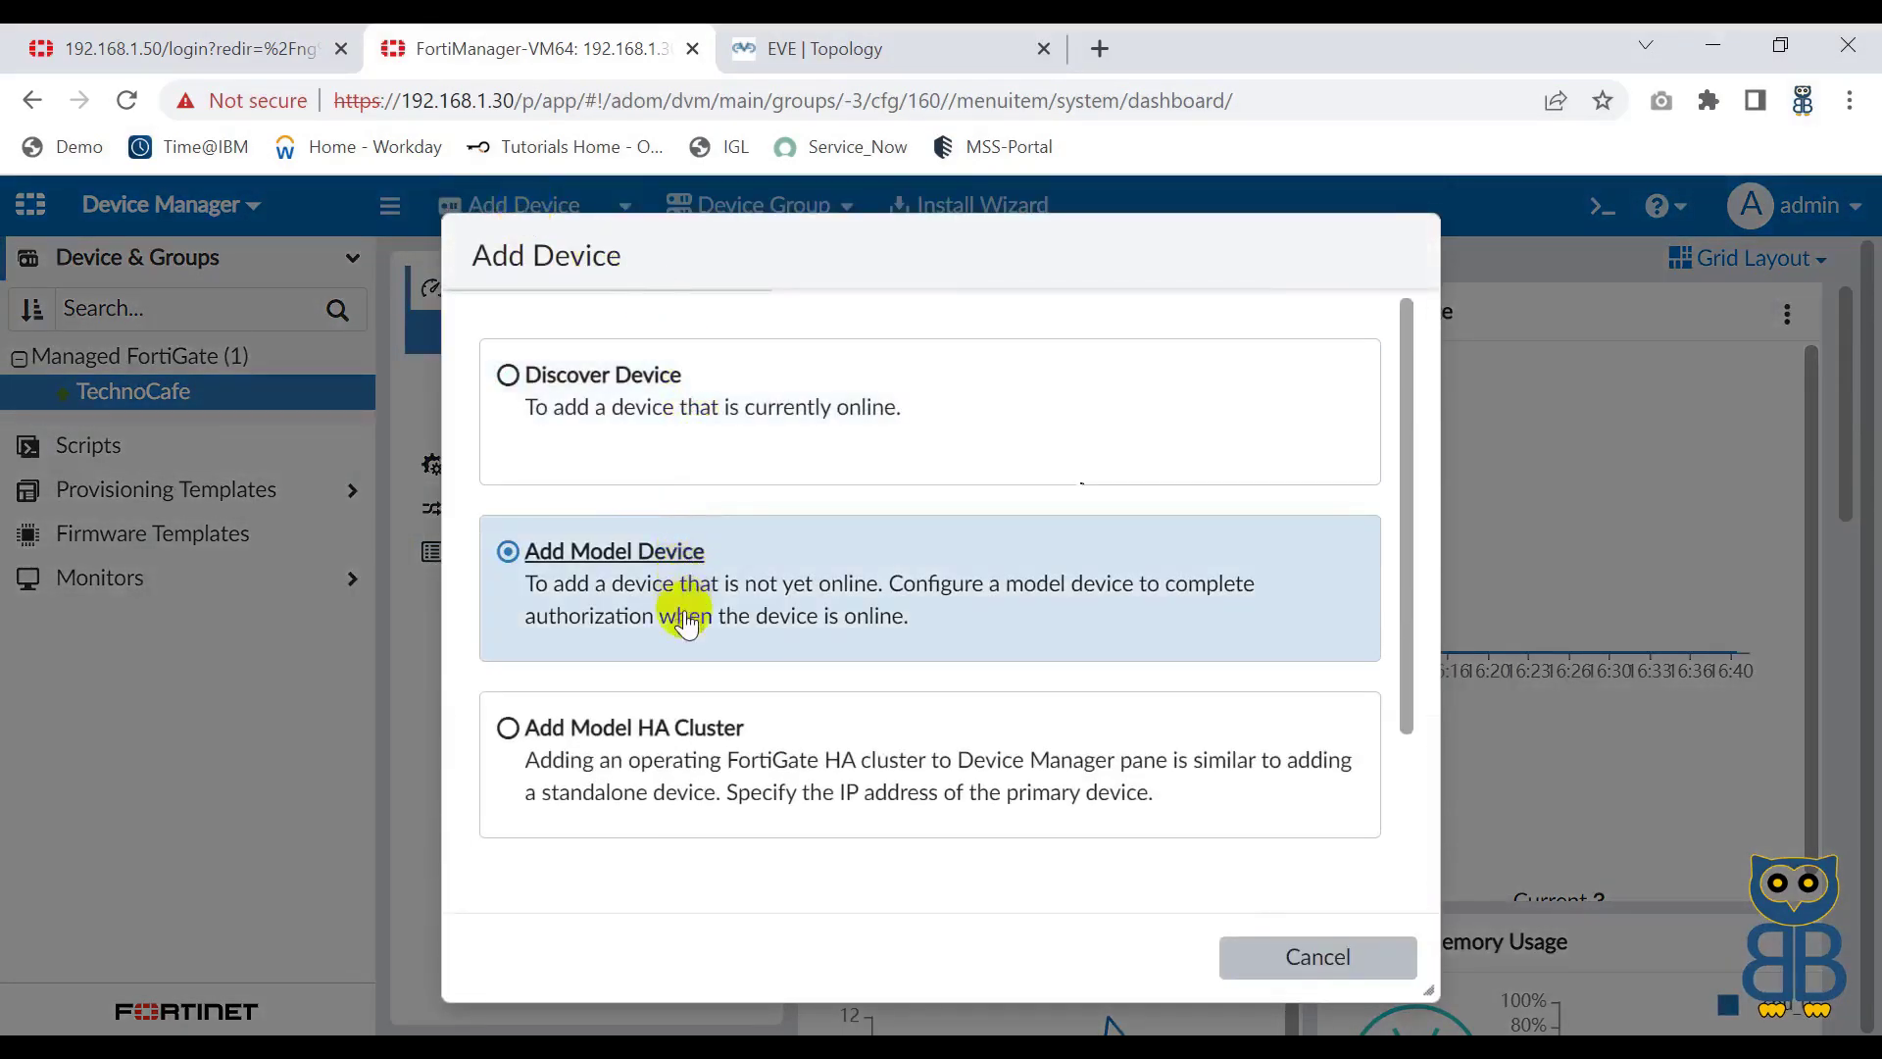
scroll(702, 667, "down", 1)
scroll(702, 666, "up", 1)
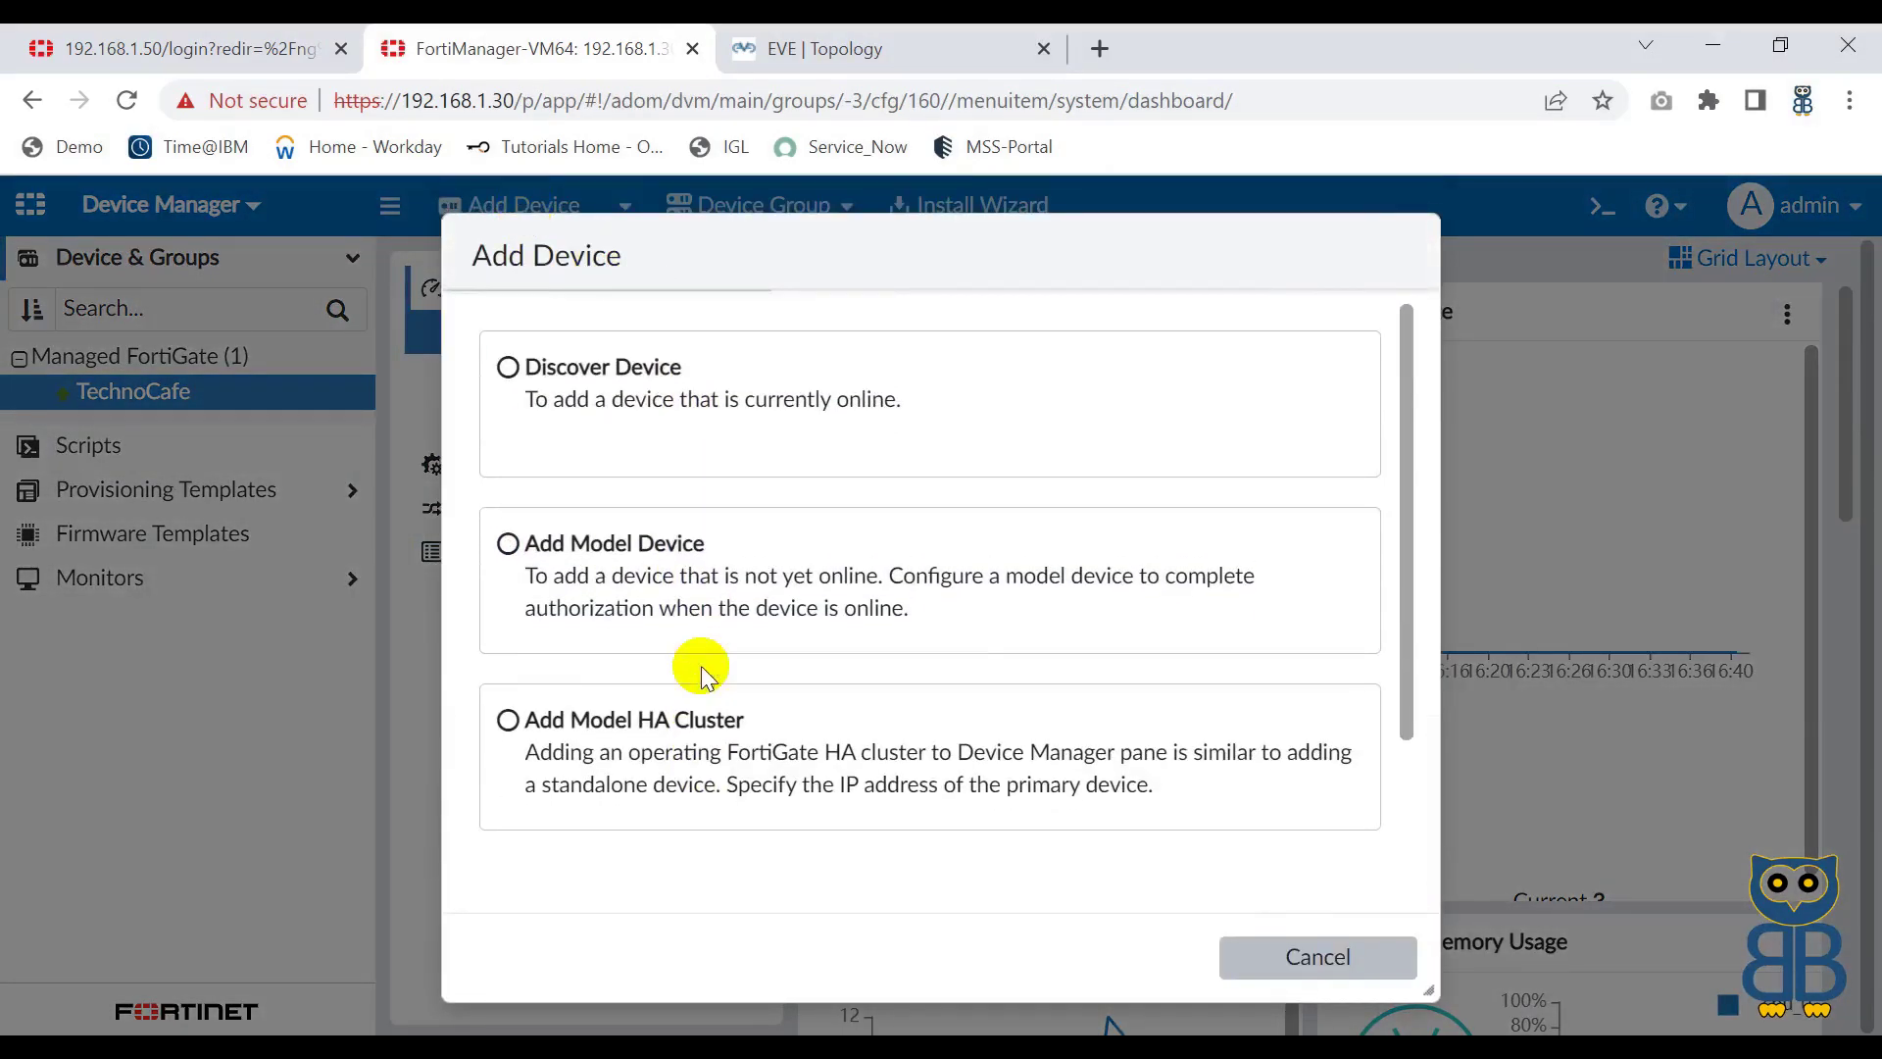
left_click(603, 382)
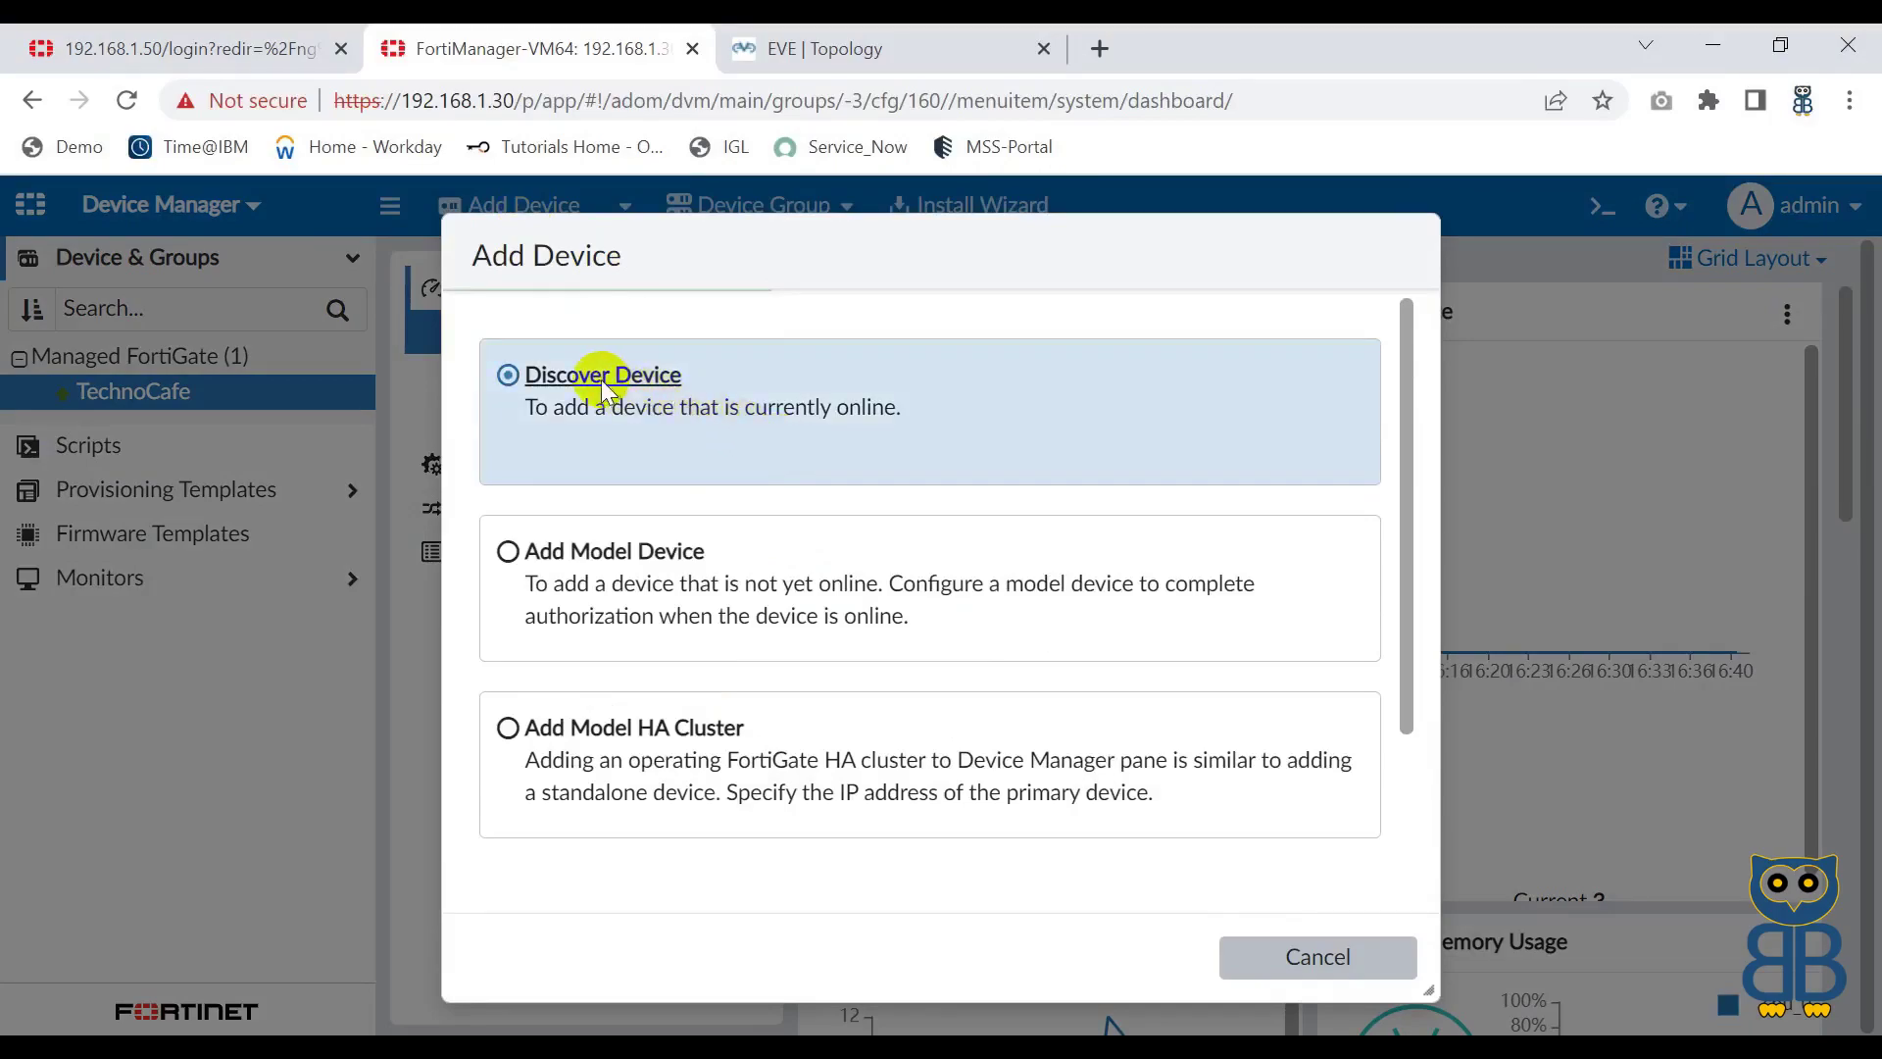
left_click(608, 554)
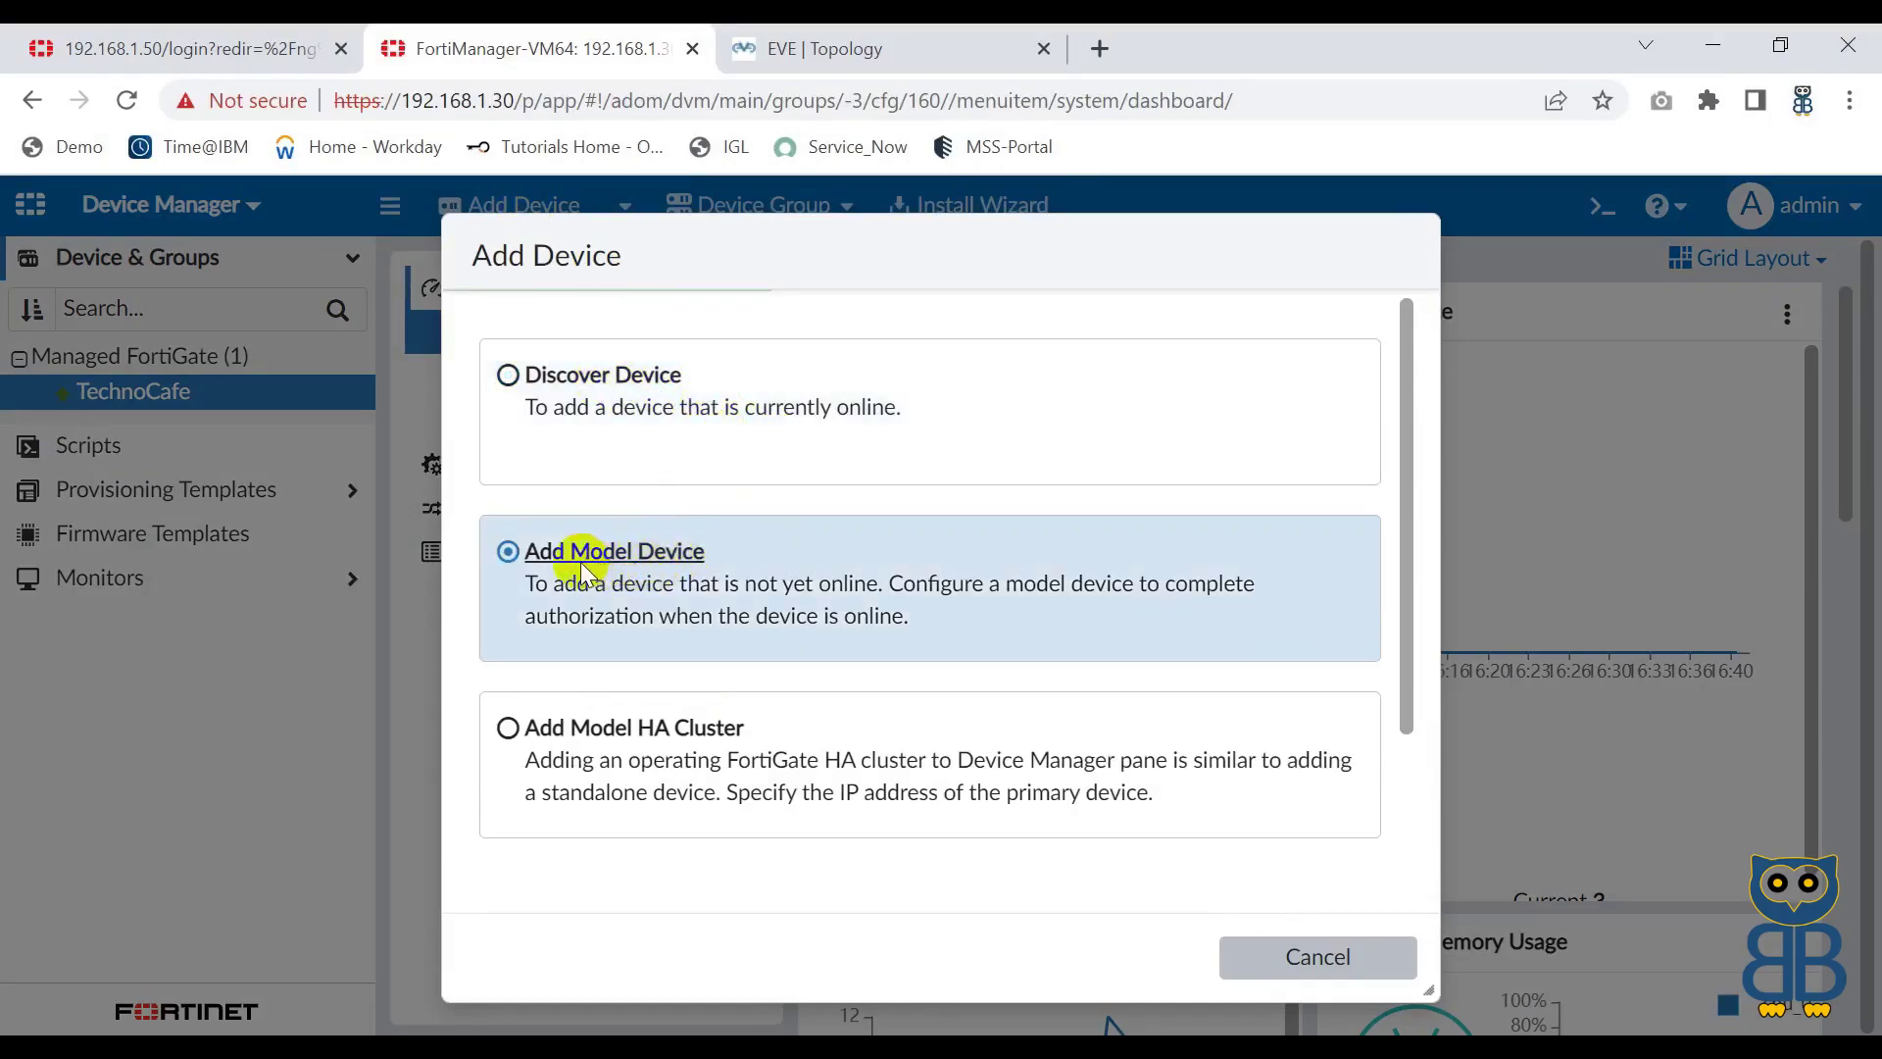
scroll(735, 546, "down", 3)
left_click(721, 574)
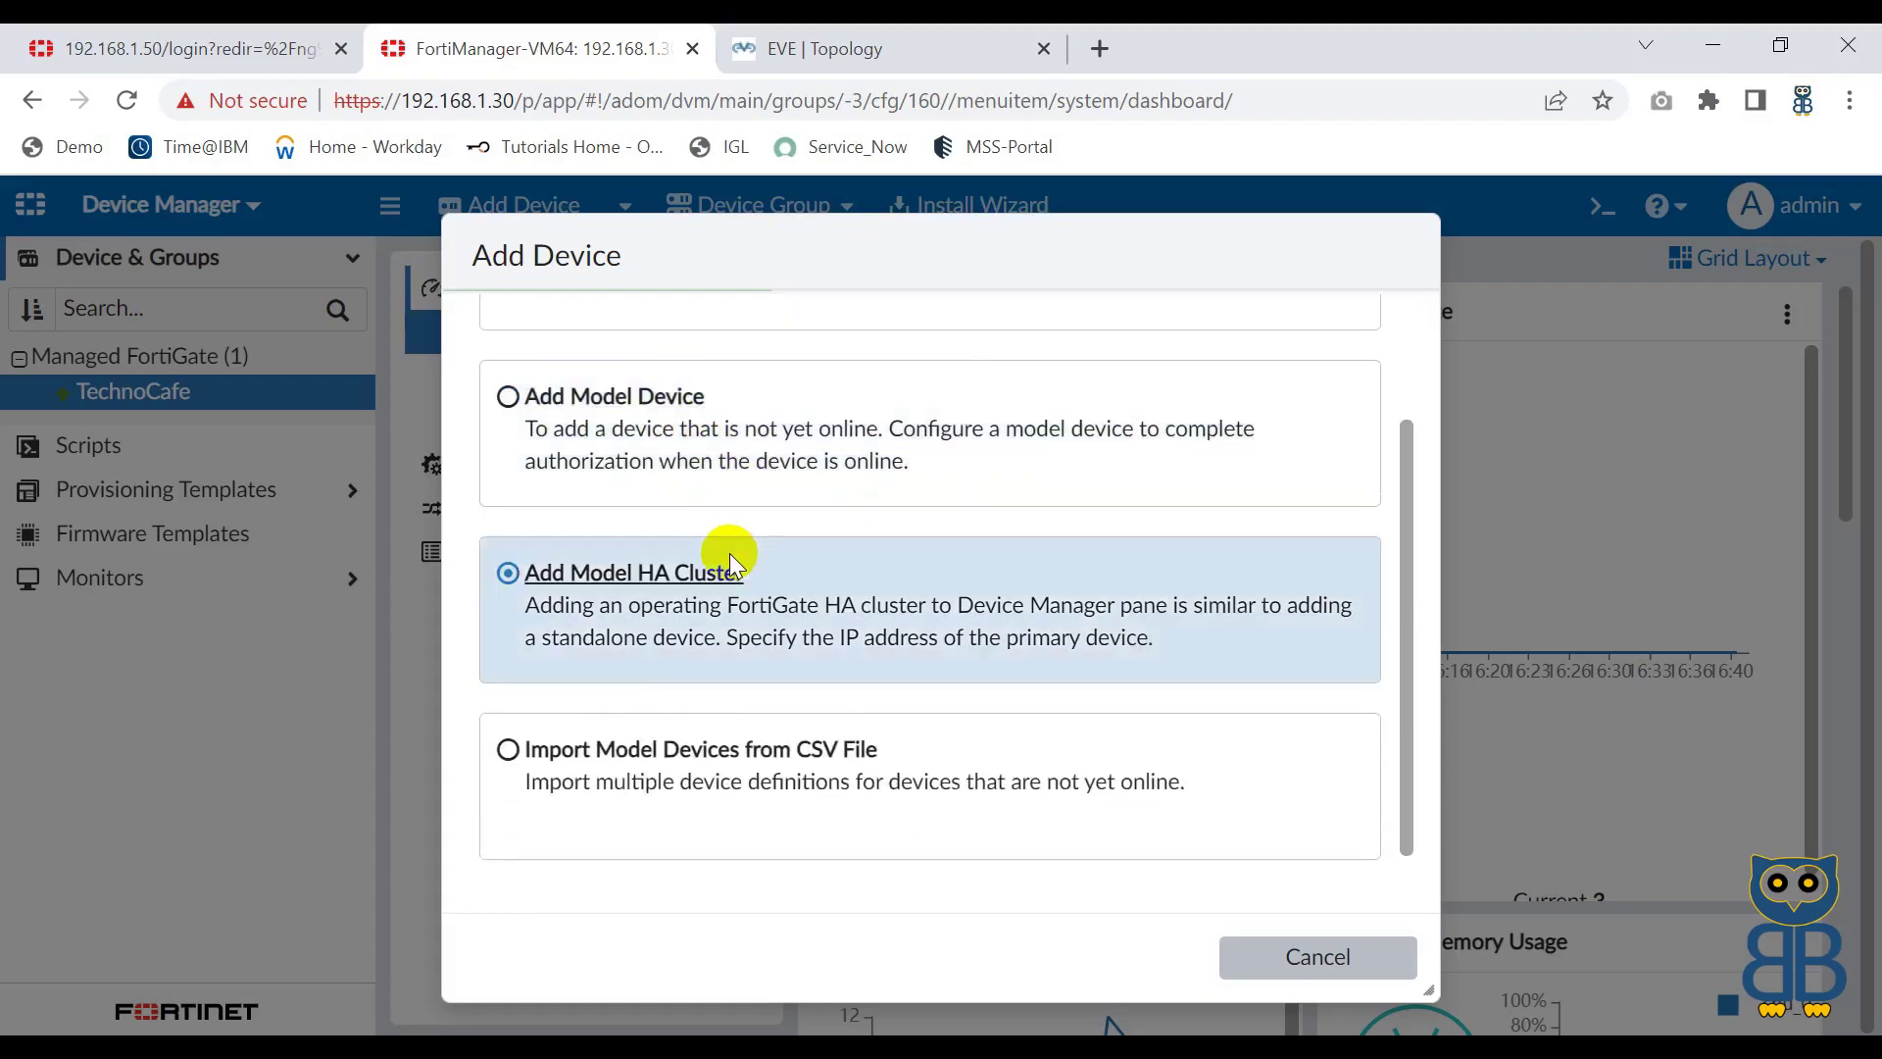
left_click(556, 752)
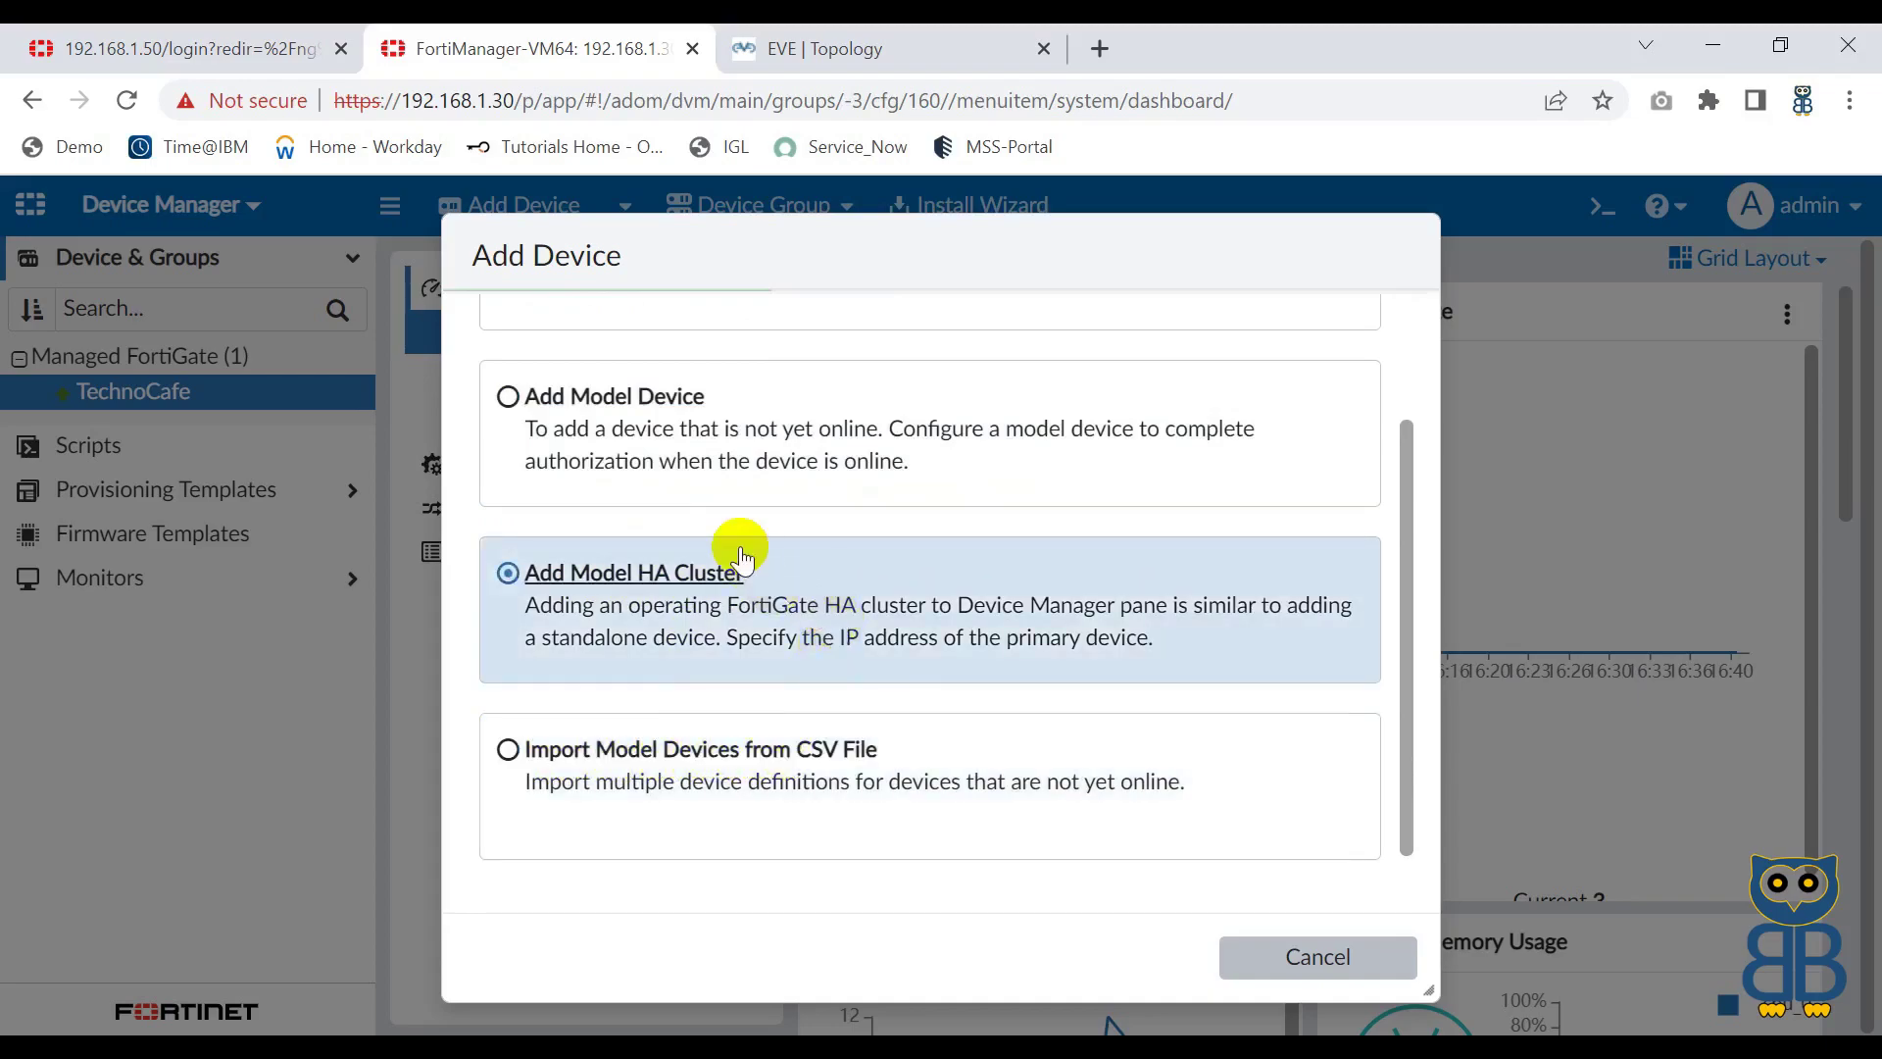
scroll(736, 559, "up", 3)
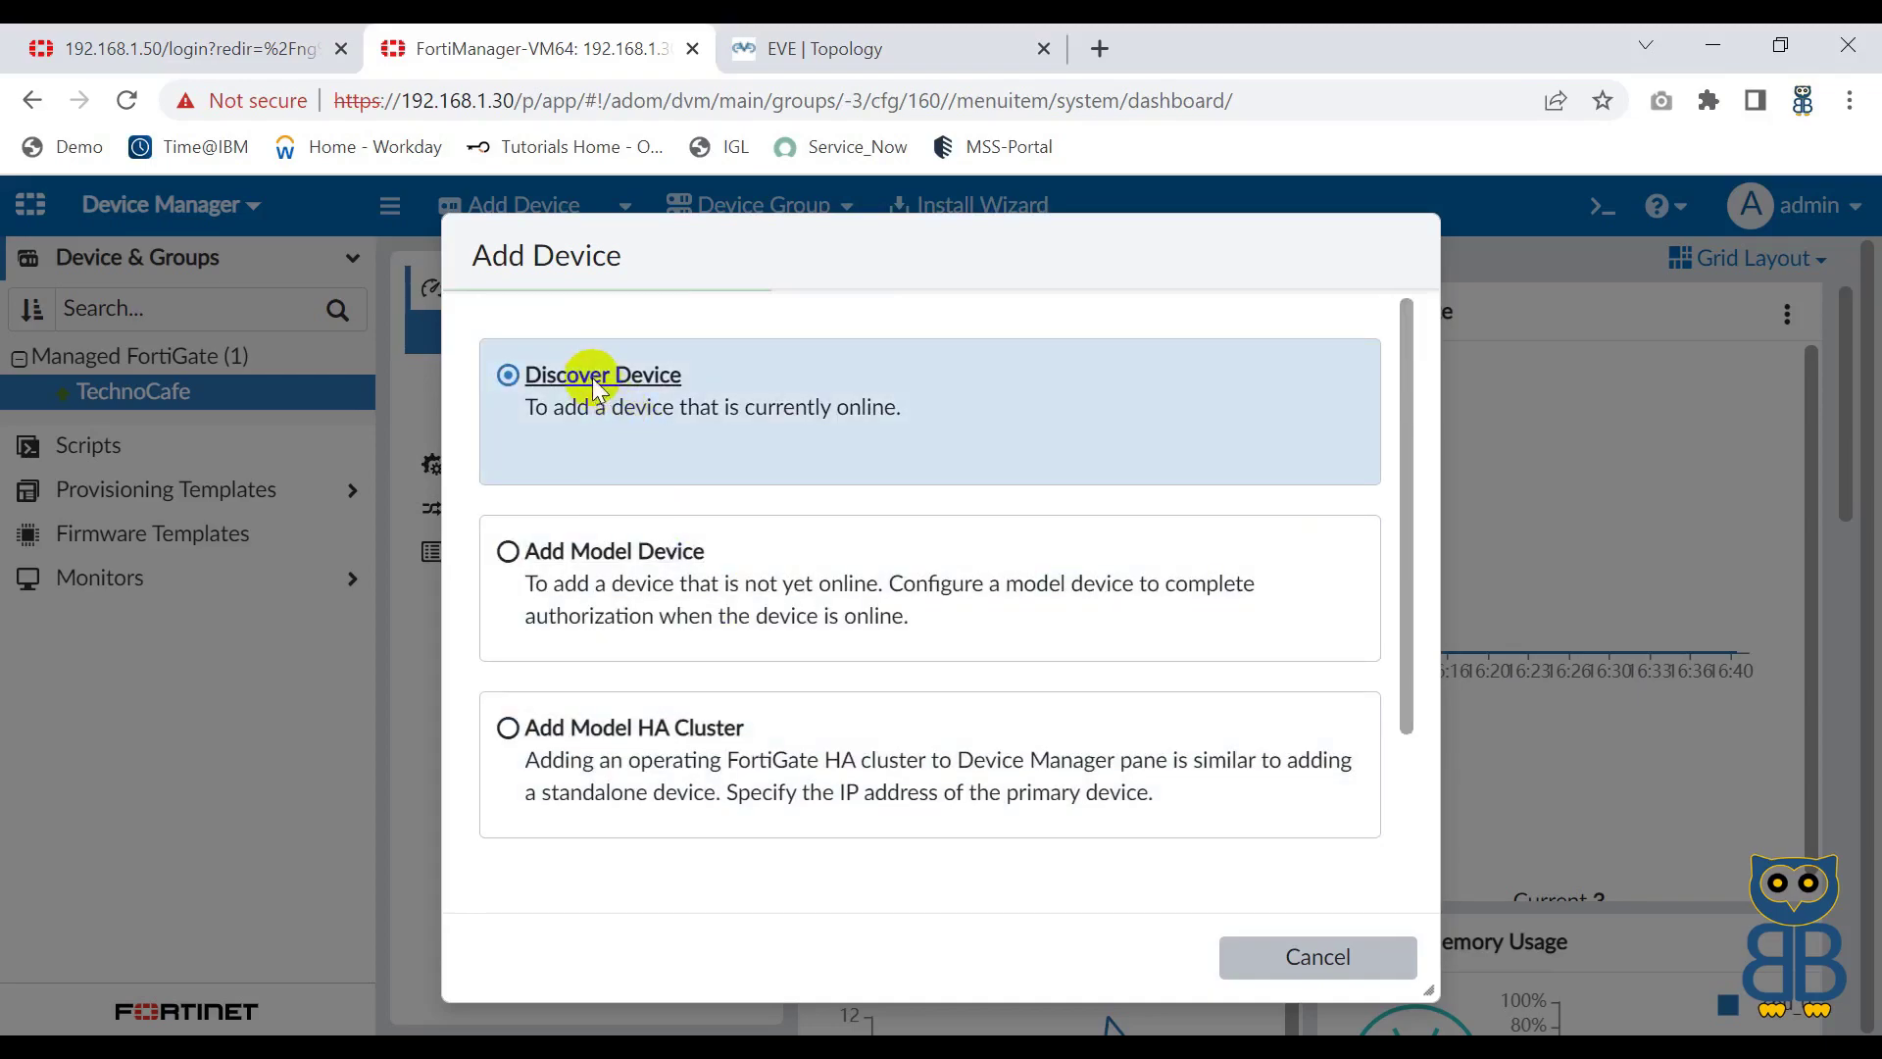
left_click(598, 382)
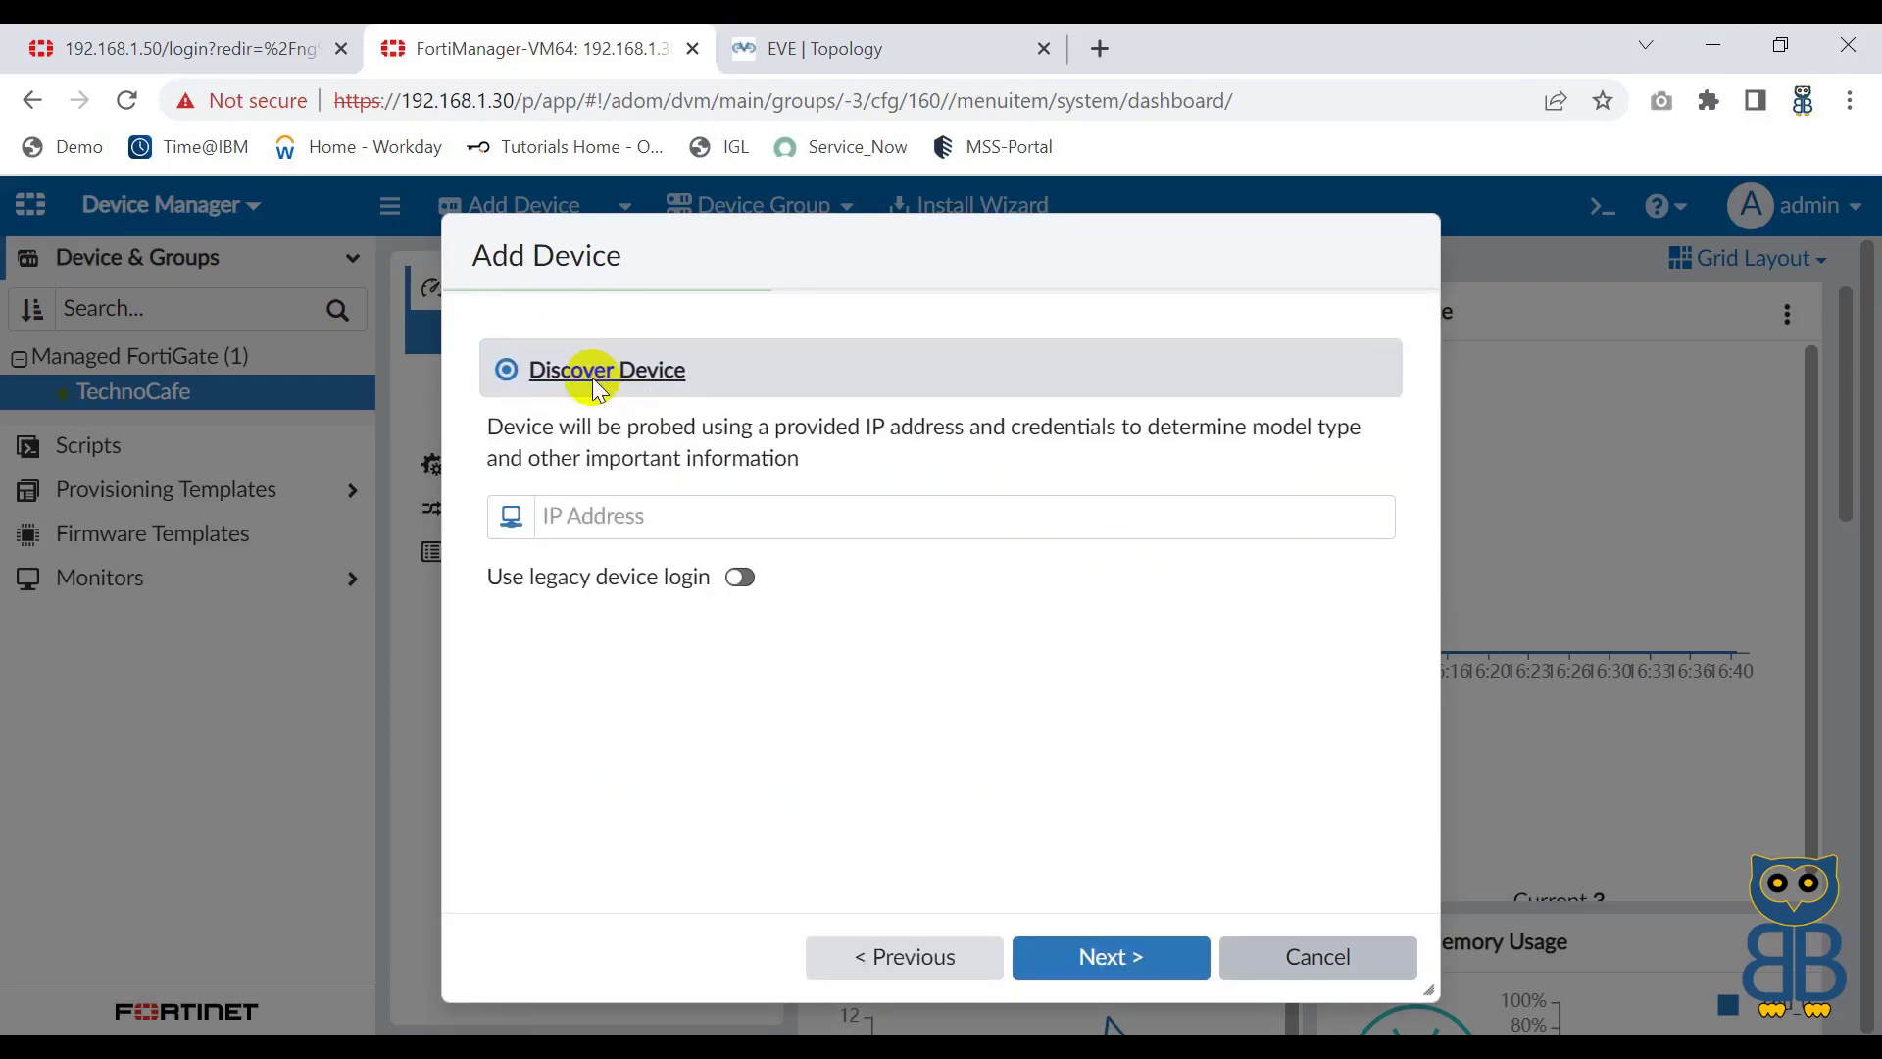
Step: Probe 192.1168.1.60 with legacy login as admin and its password, then cancel after failure
left_click(592, 512)
type("192.1168.1.")
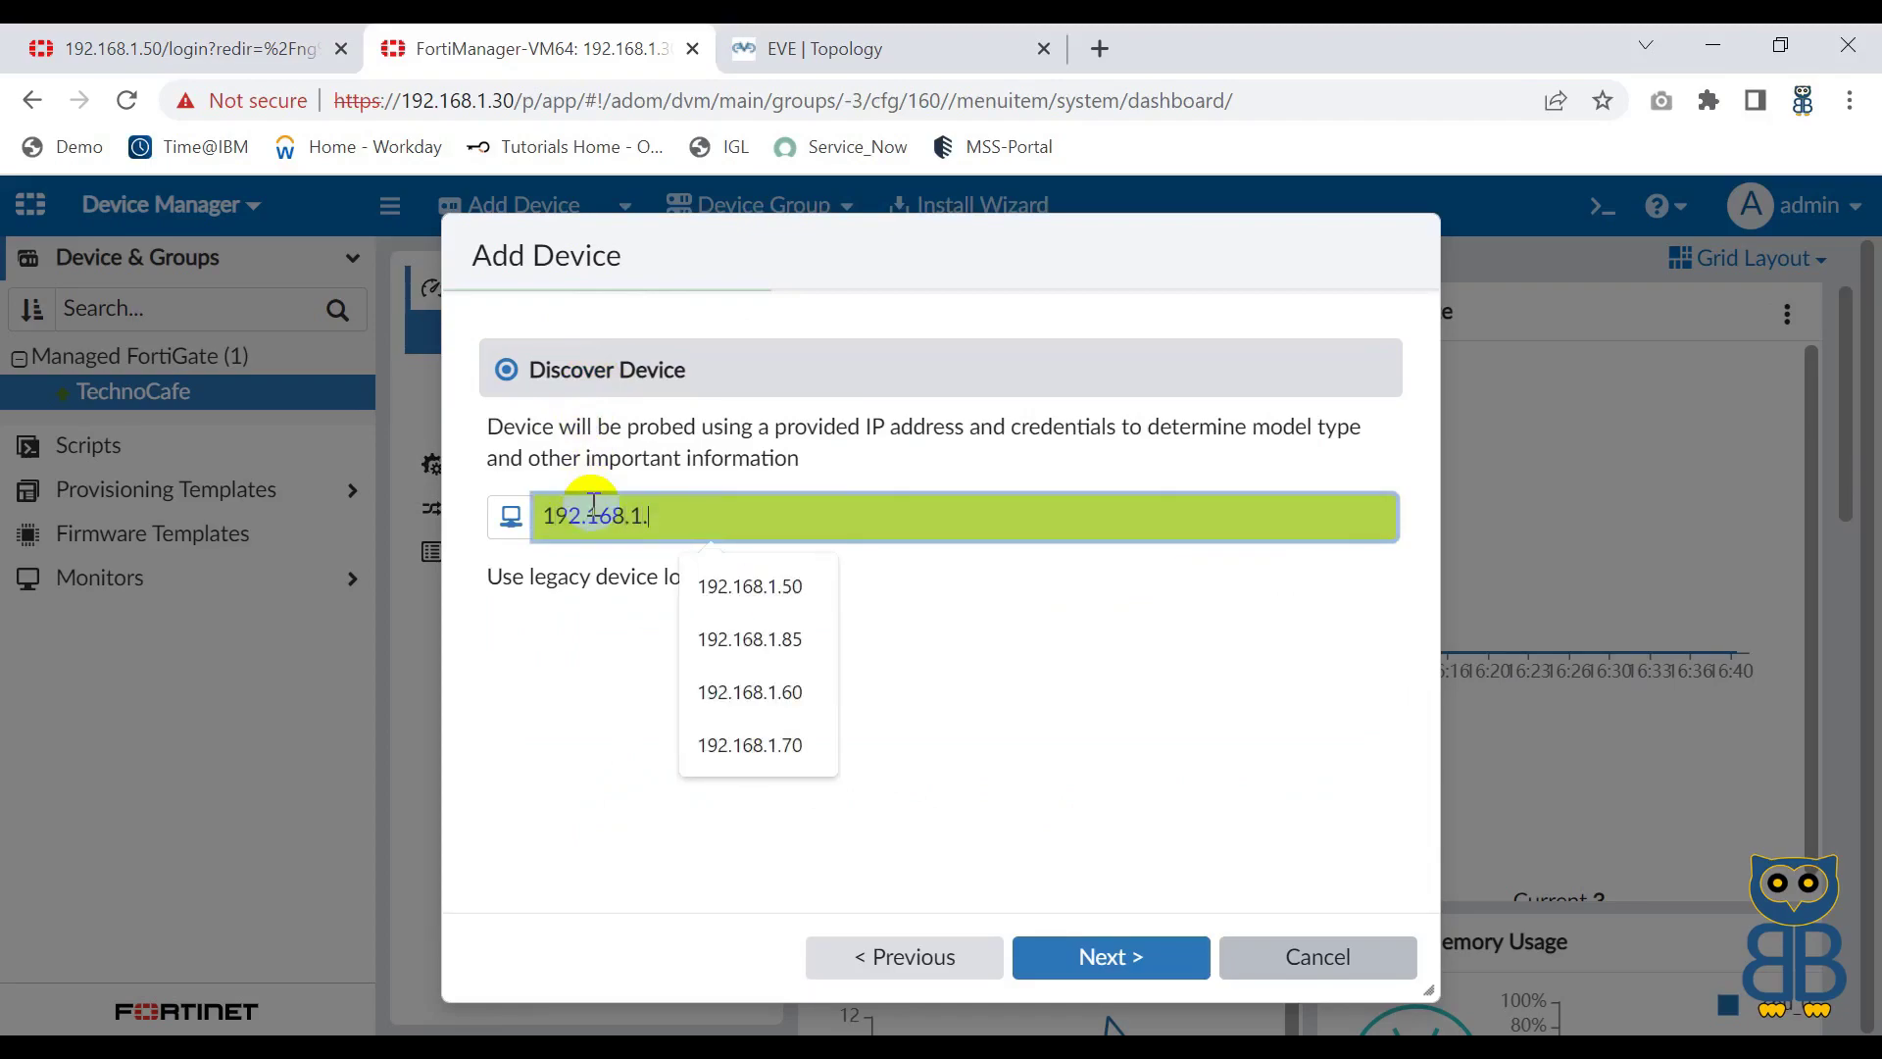
type("60")
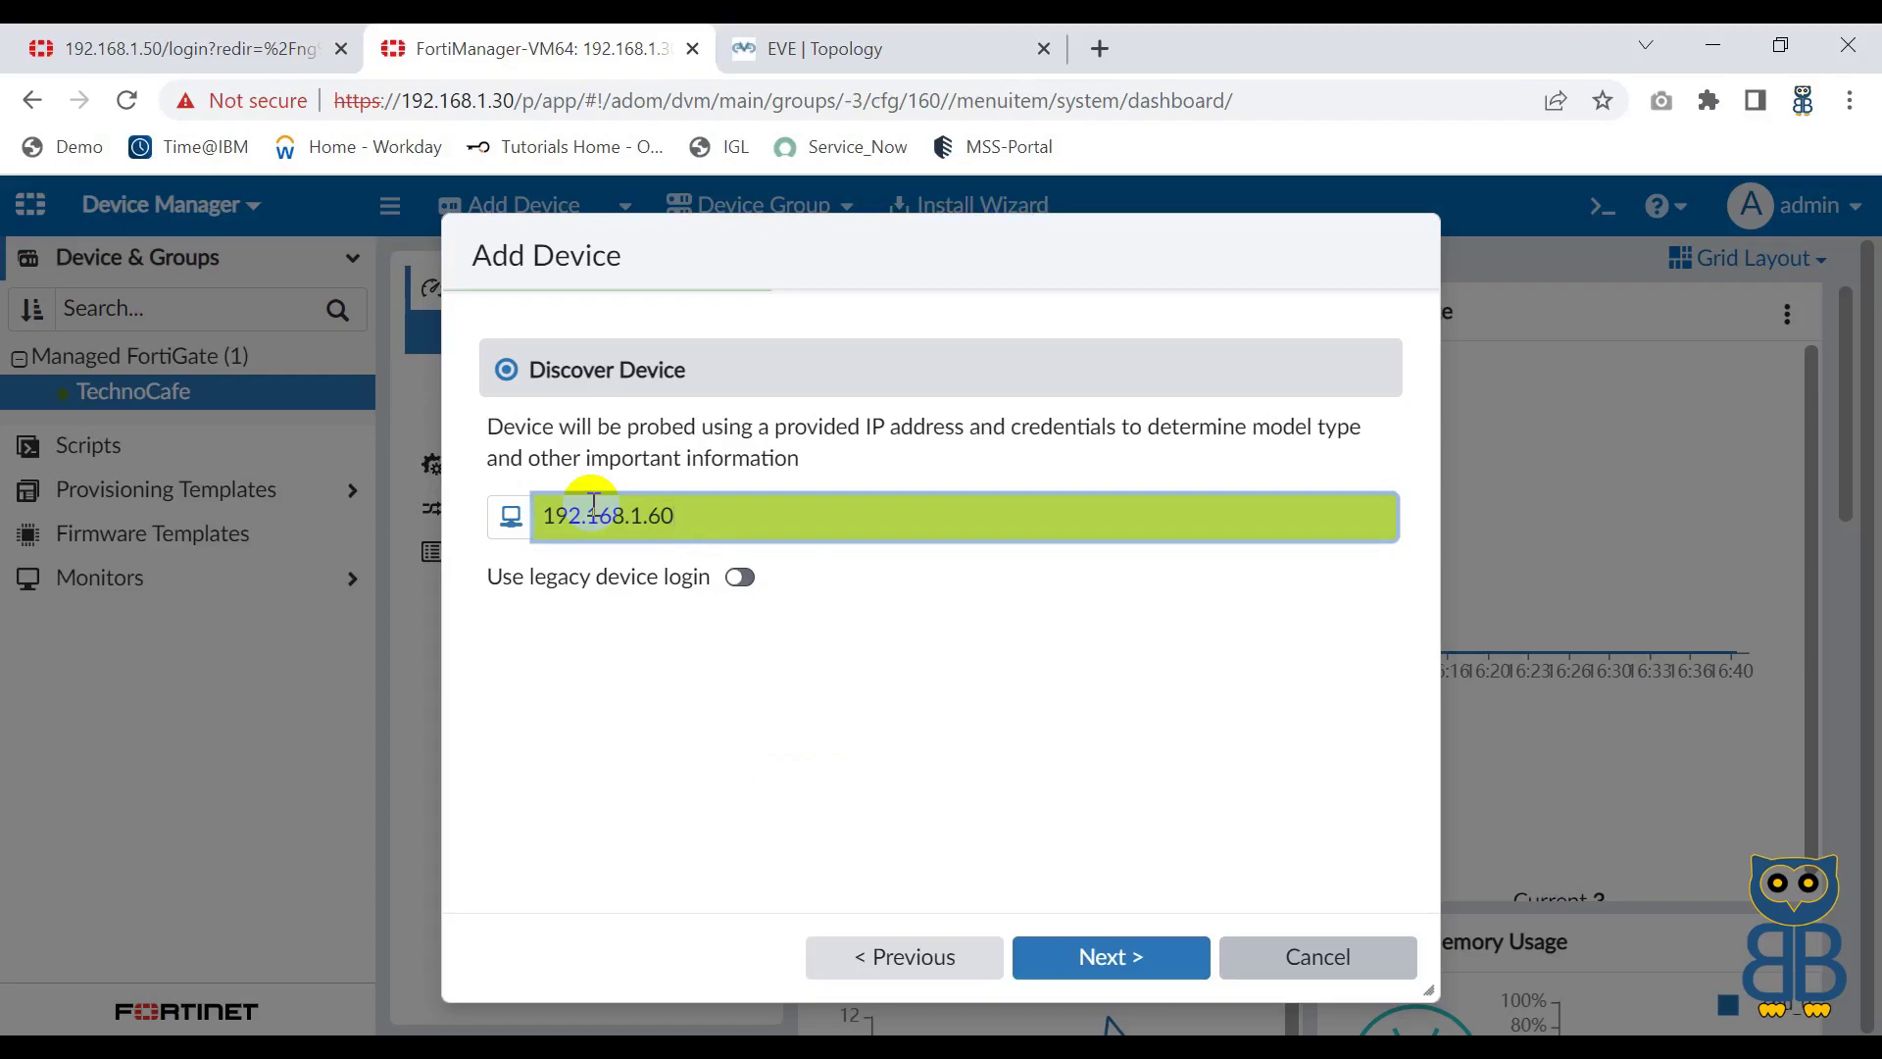
left_click(742, 578)
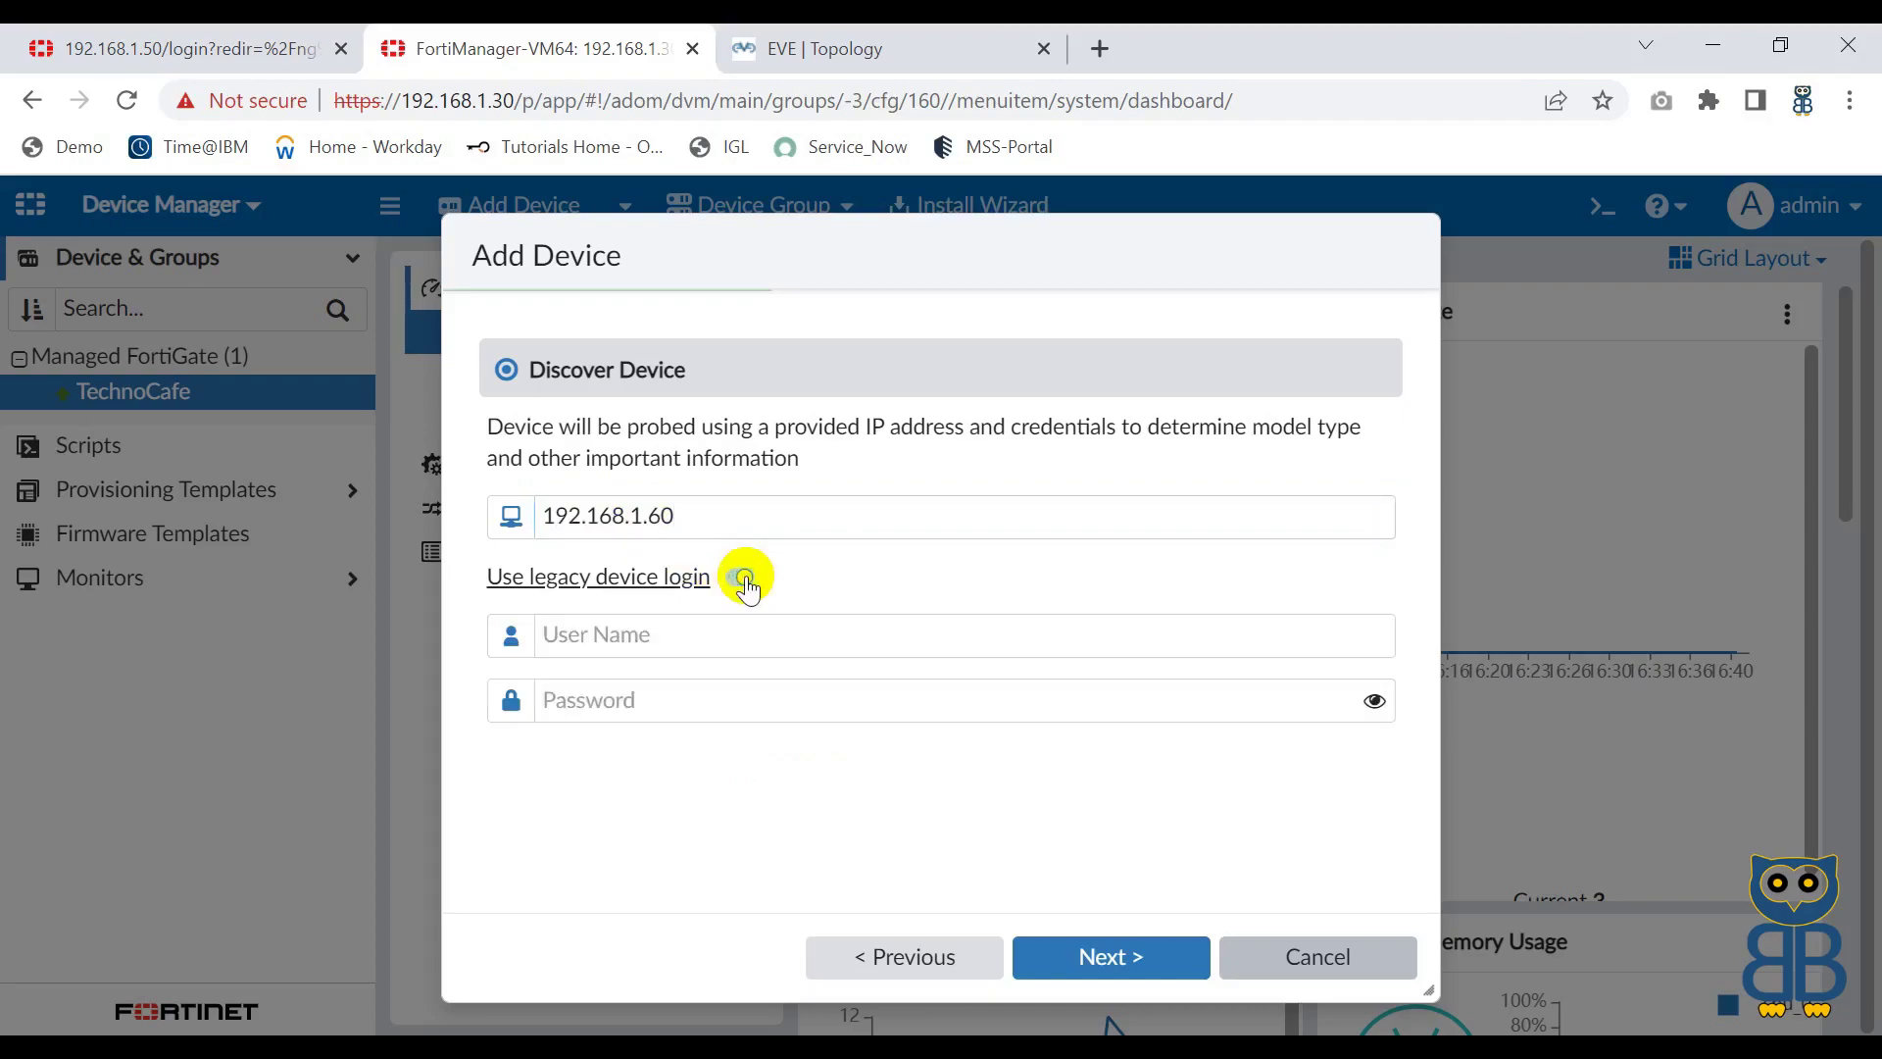
left_click(598, 637)
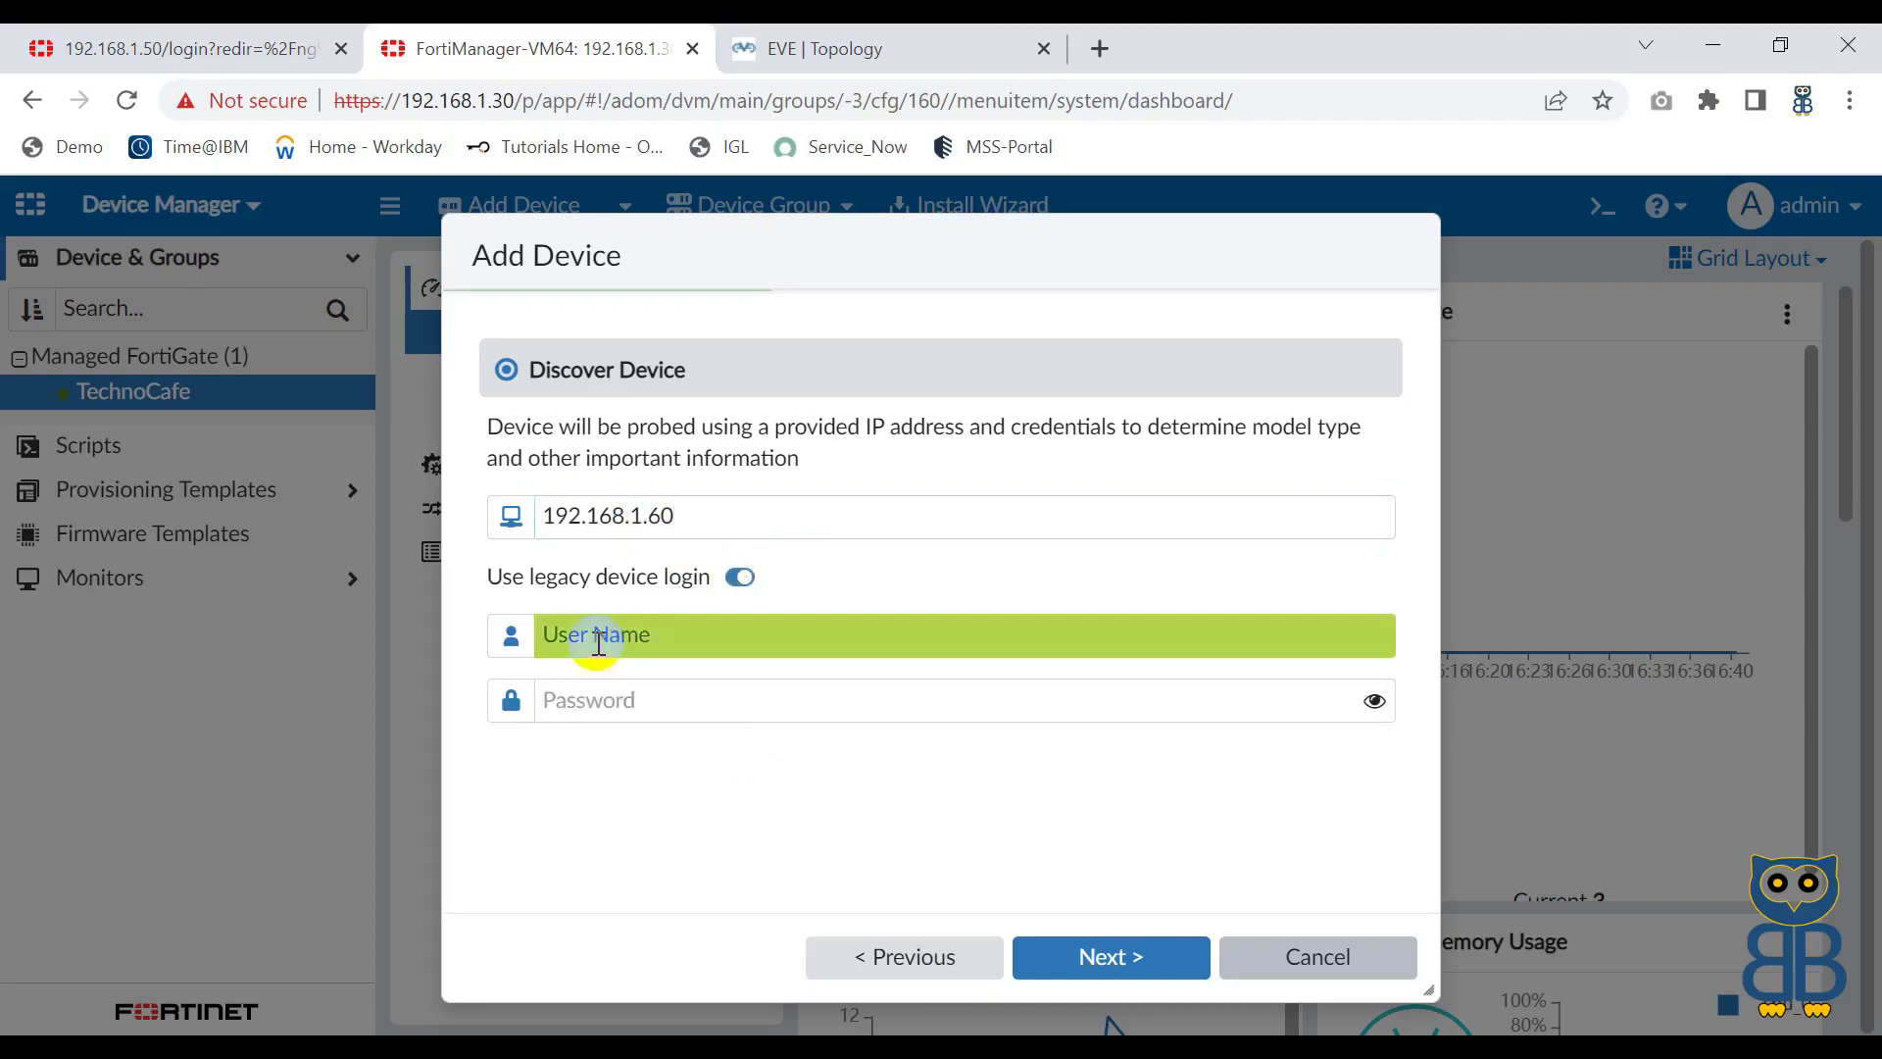
type("admin")
key("Tab")
type("admin@123")
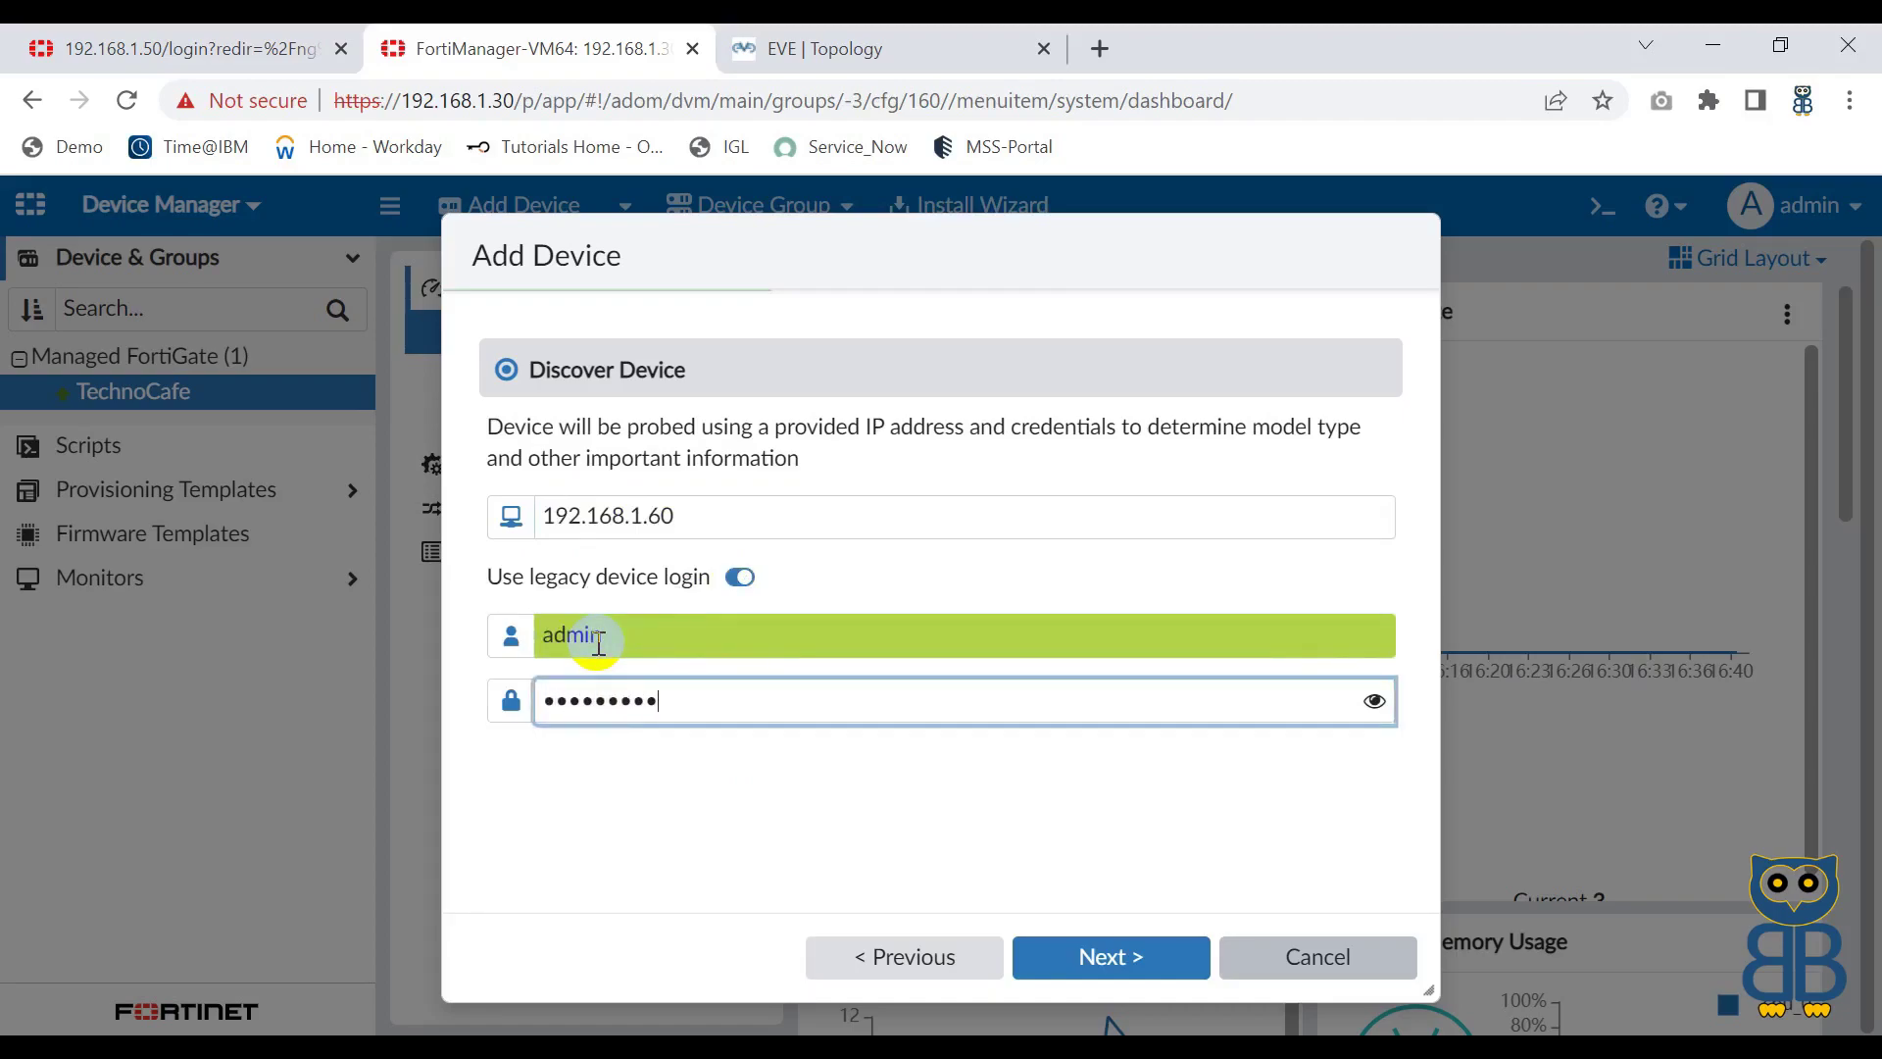
left_click(1115, 960)
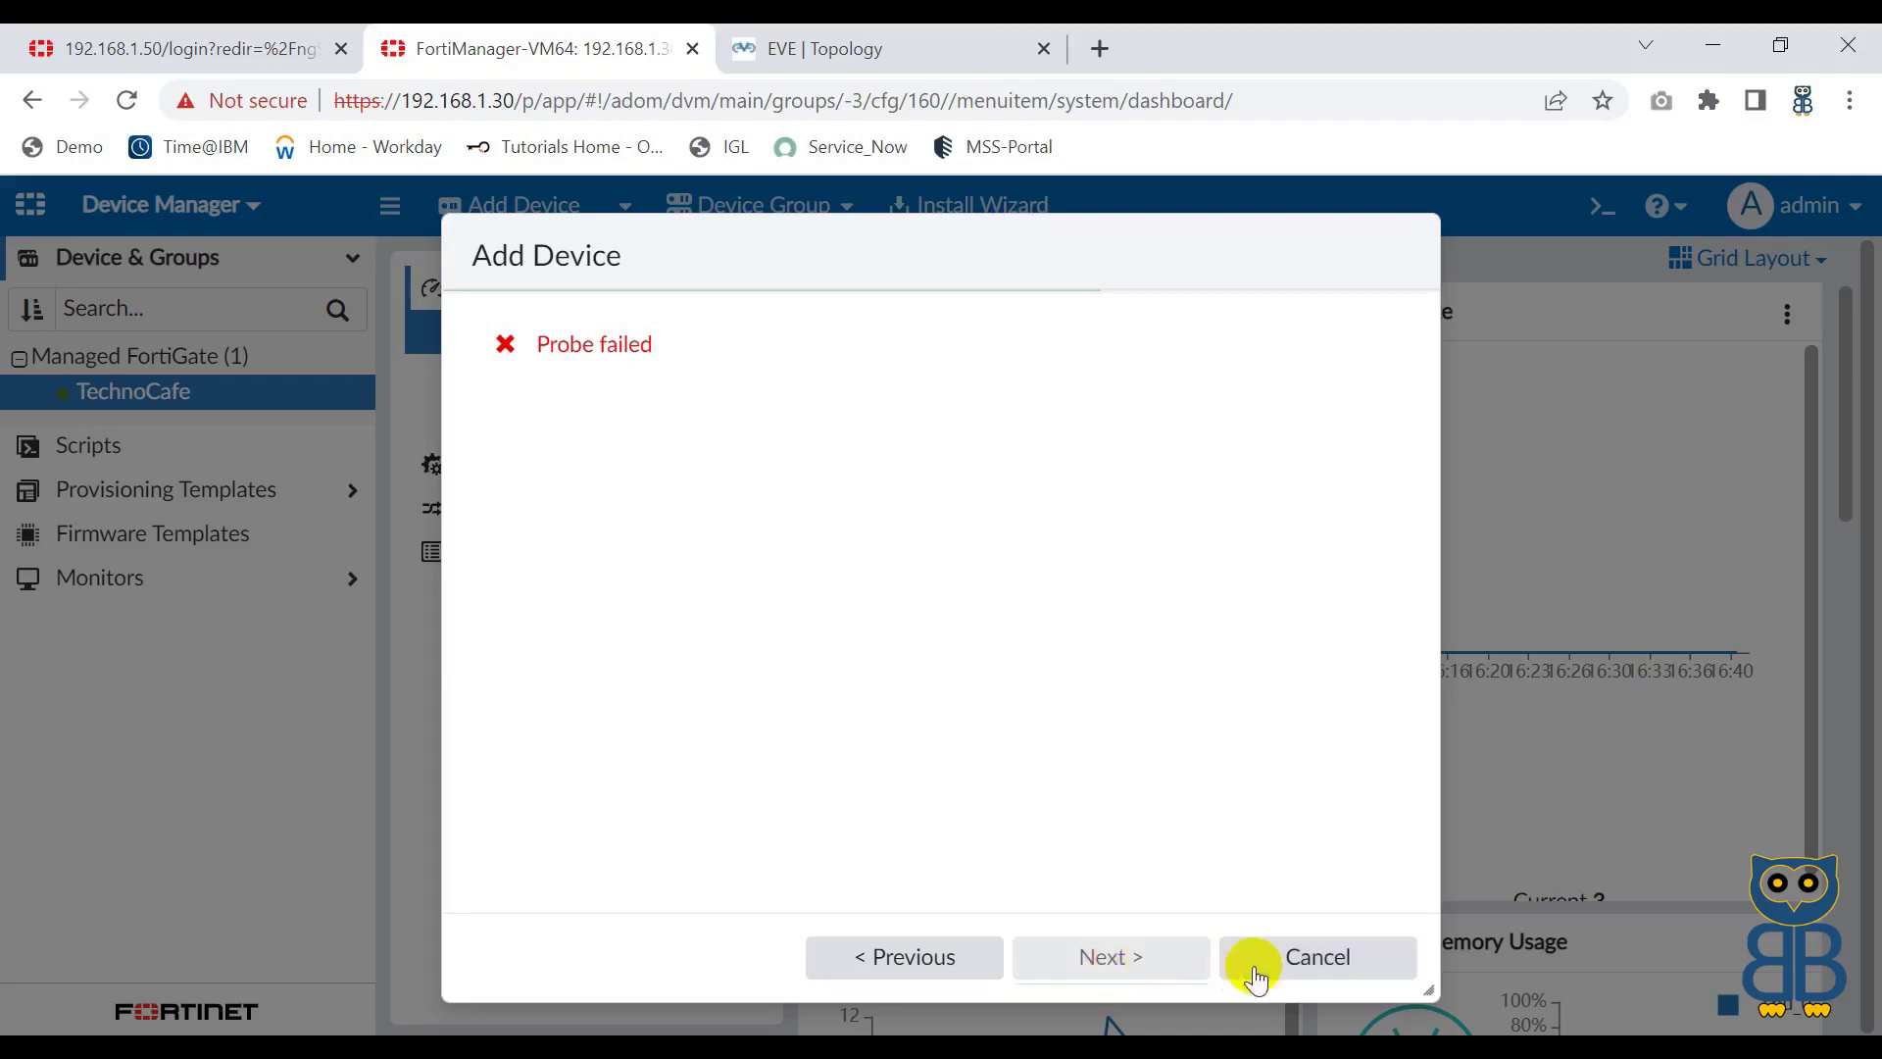
left_click(1318, 959)
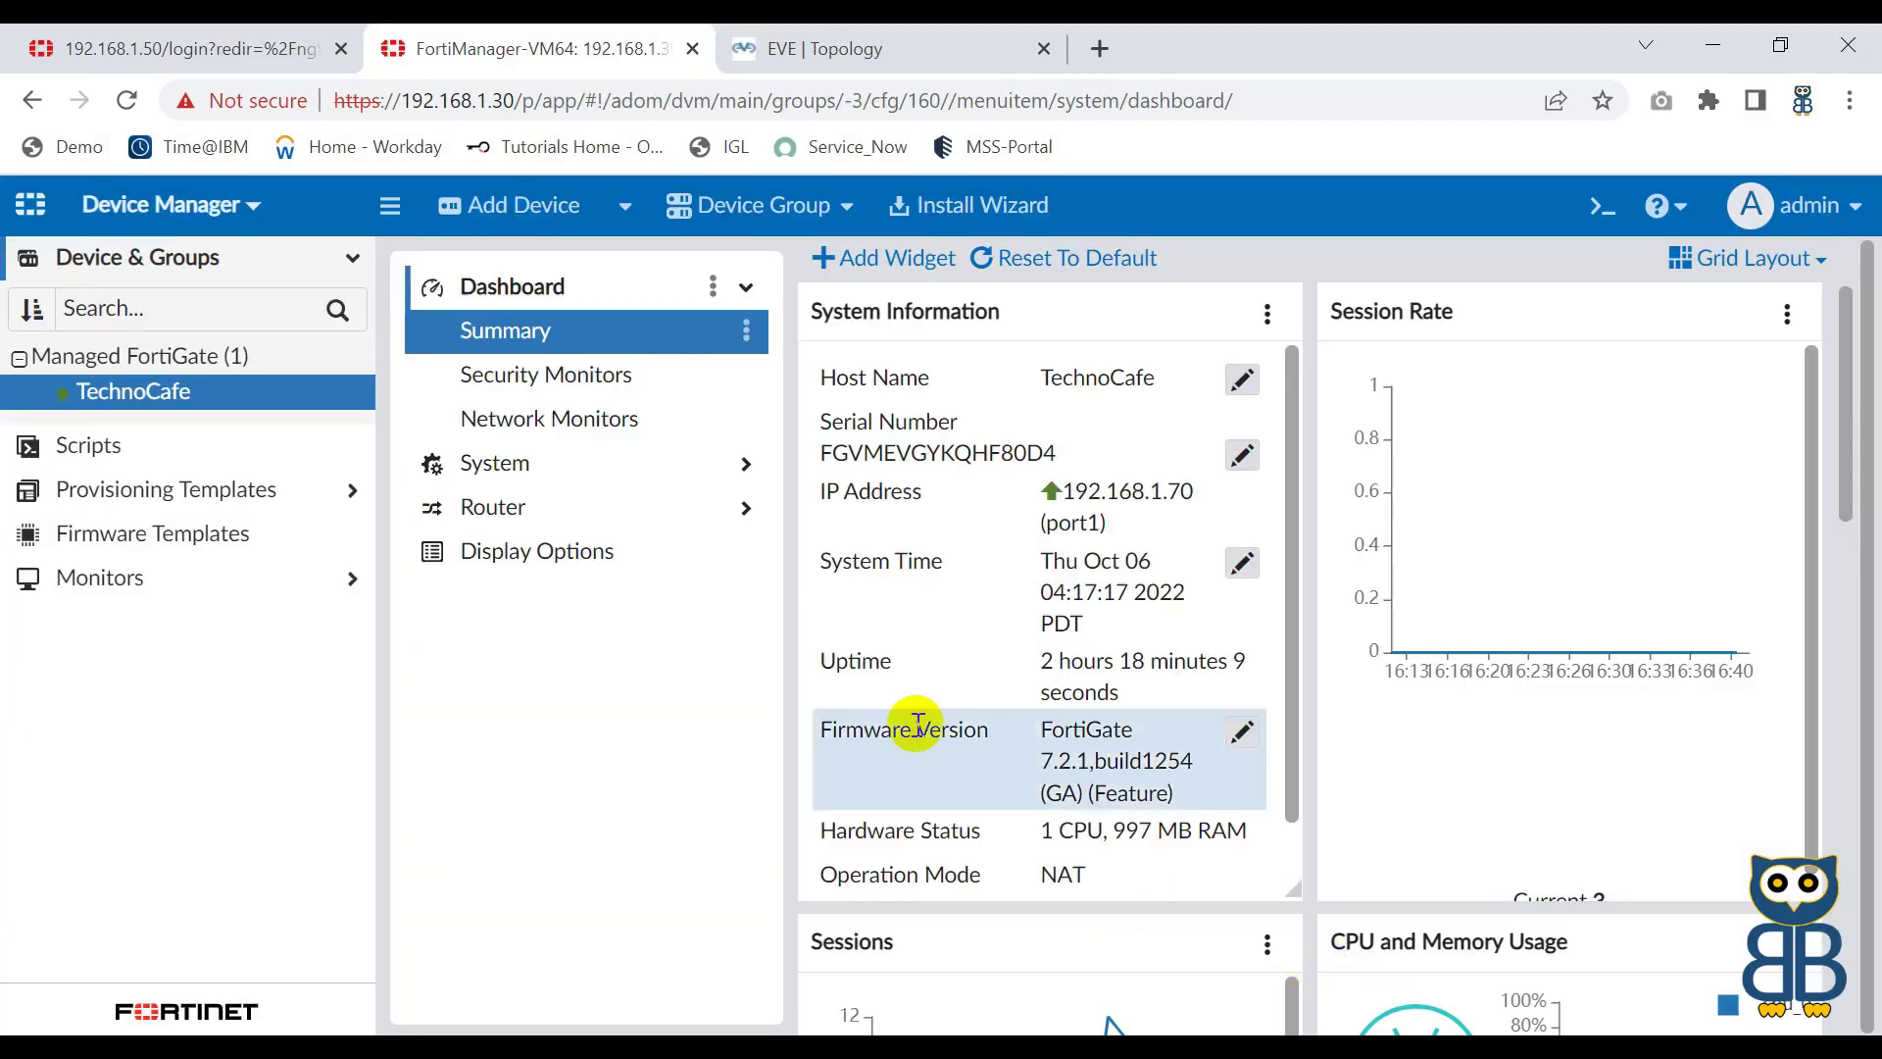
Step: Back in SecureCRT, log in to Firewall-1 using the saved username and password
key("alt+Tab")
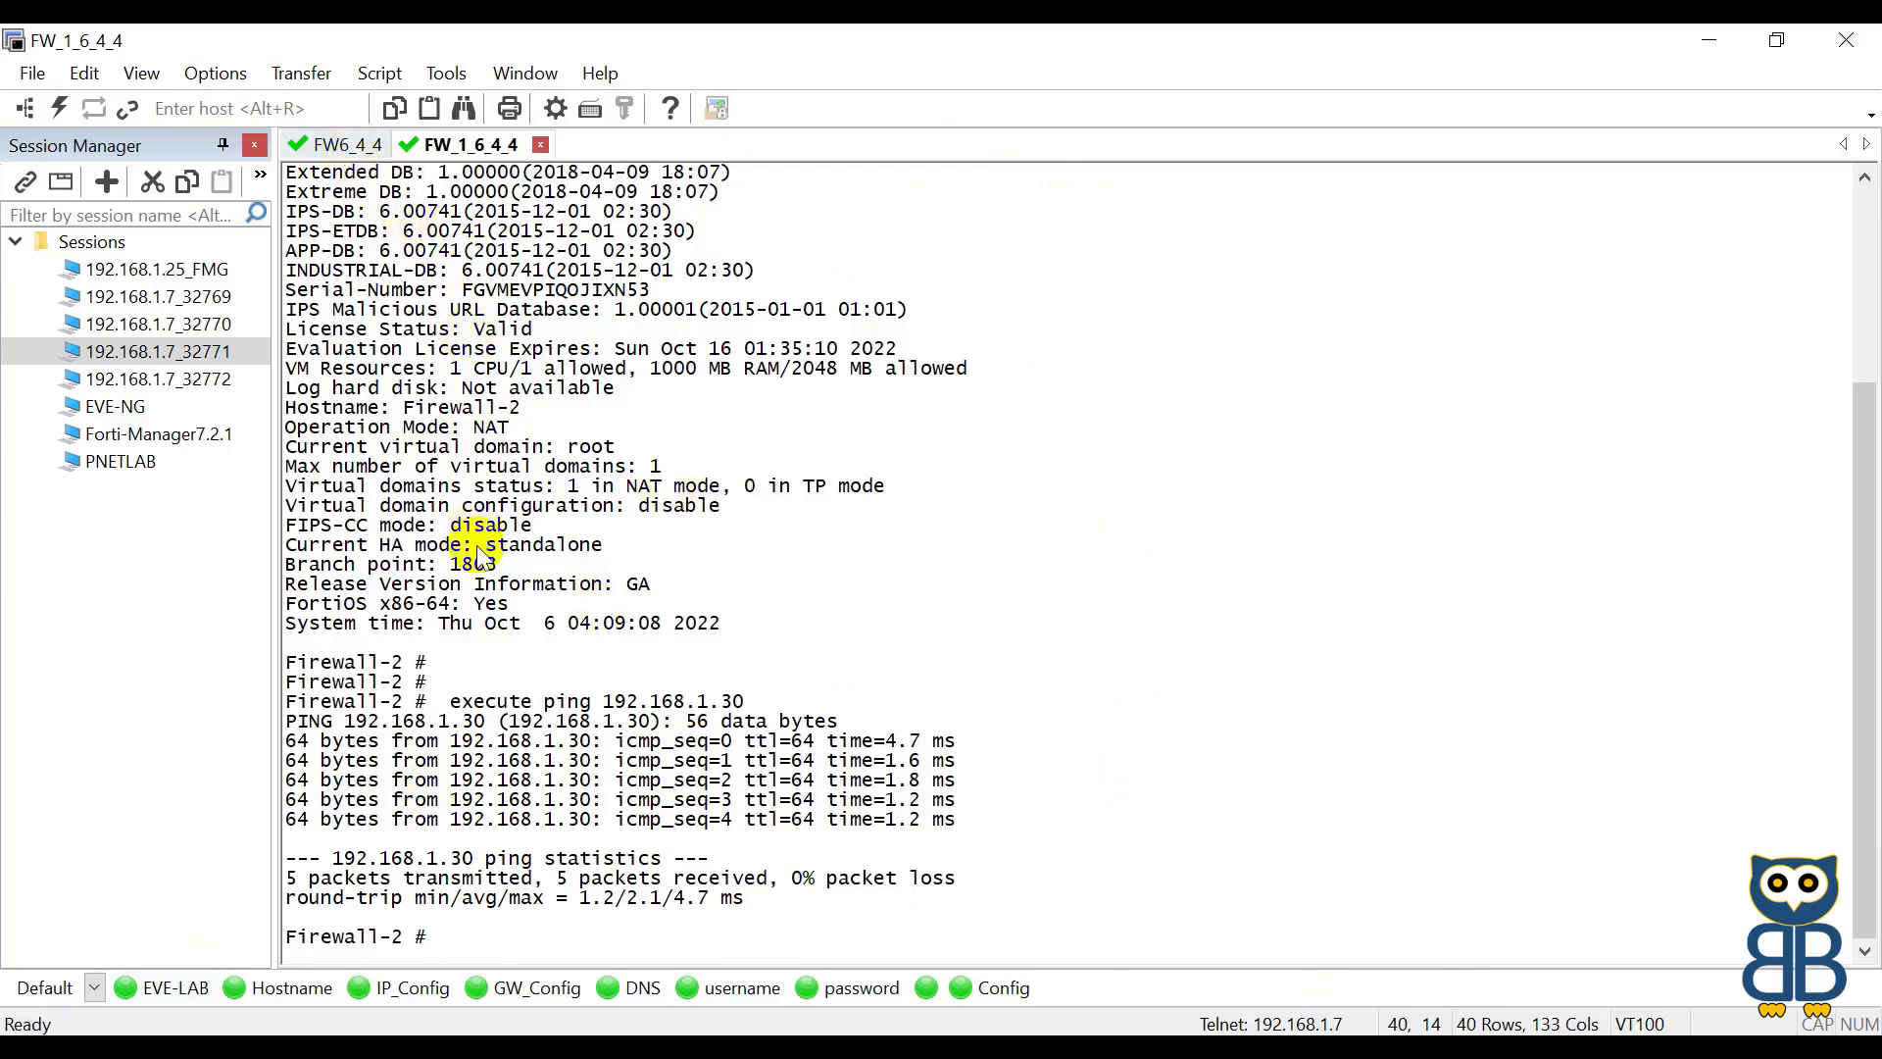
key("Return")
key("Return")
key("Return")
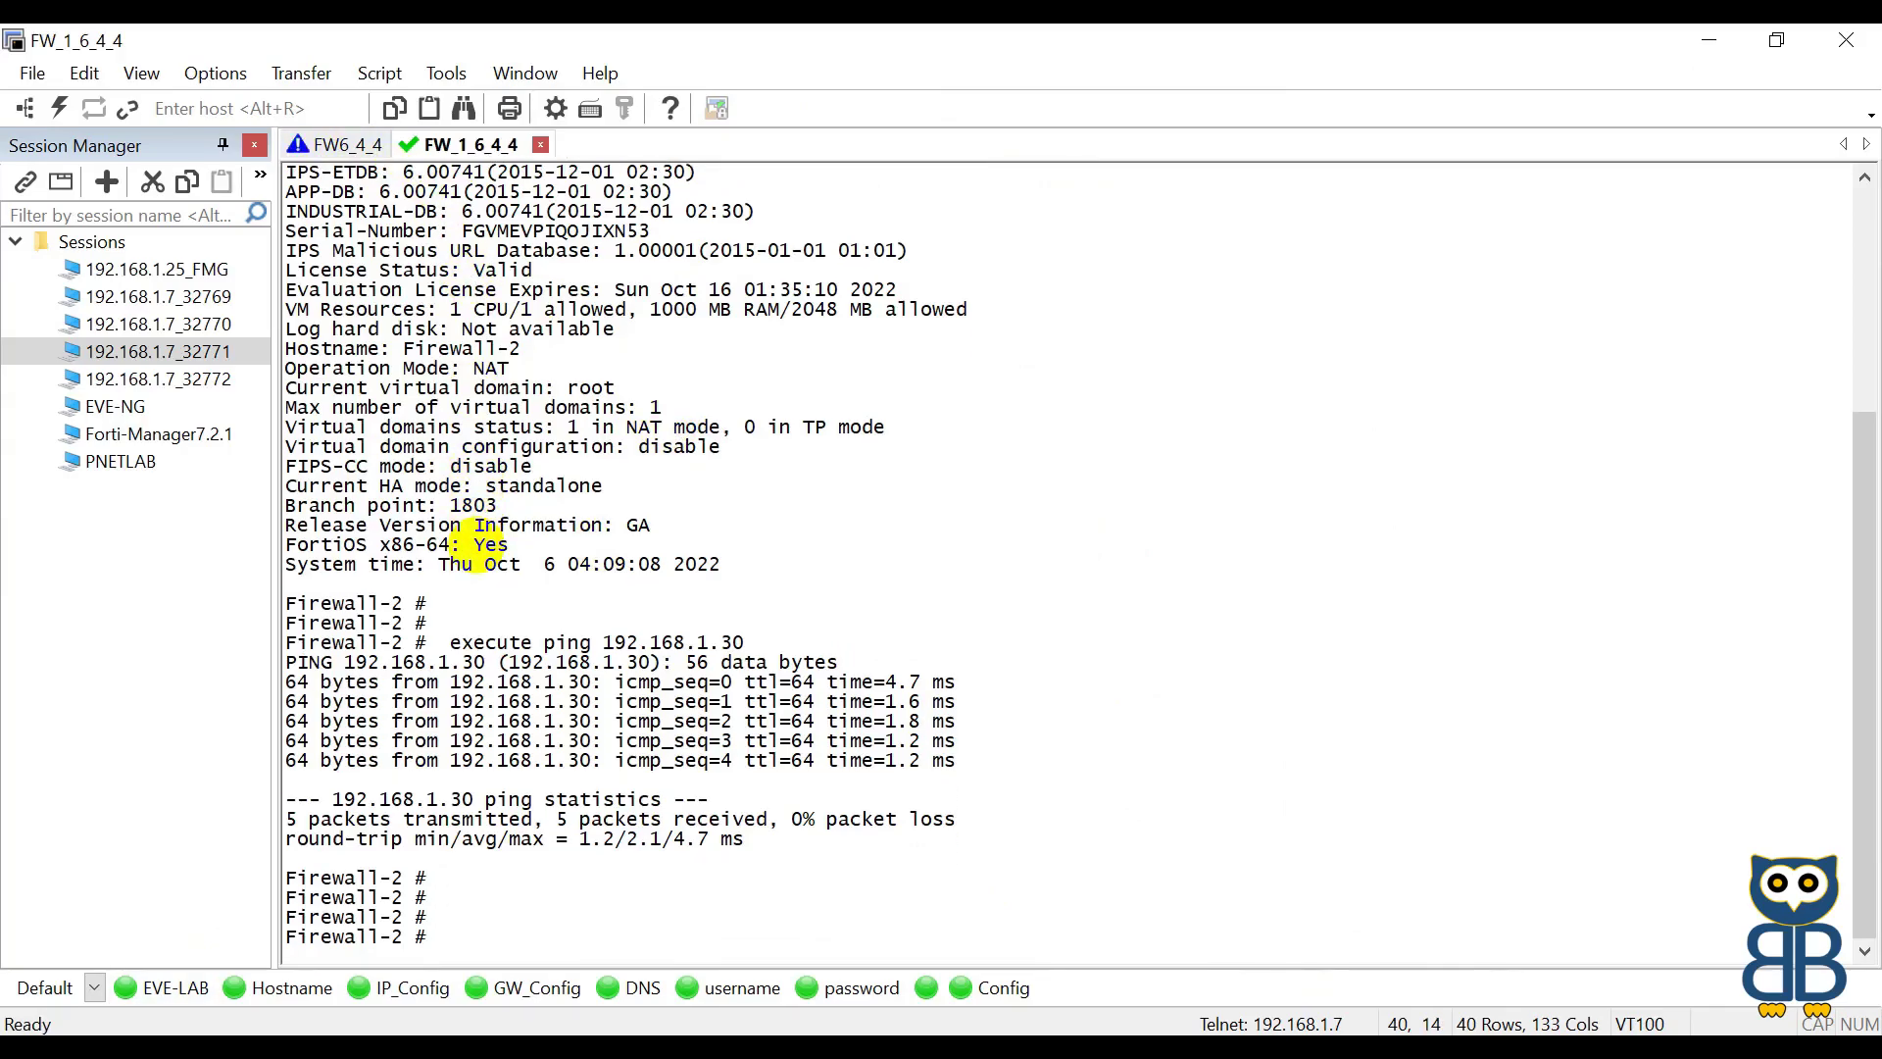
key("Return")
key("Return")
key("Return")
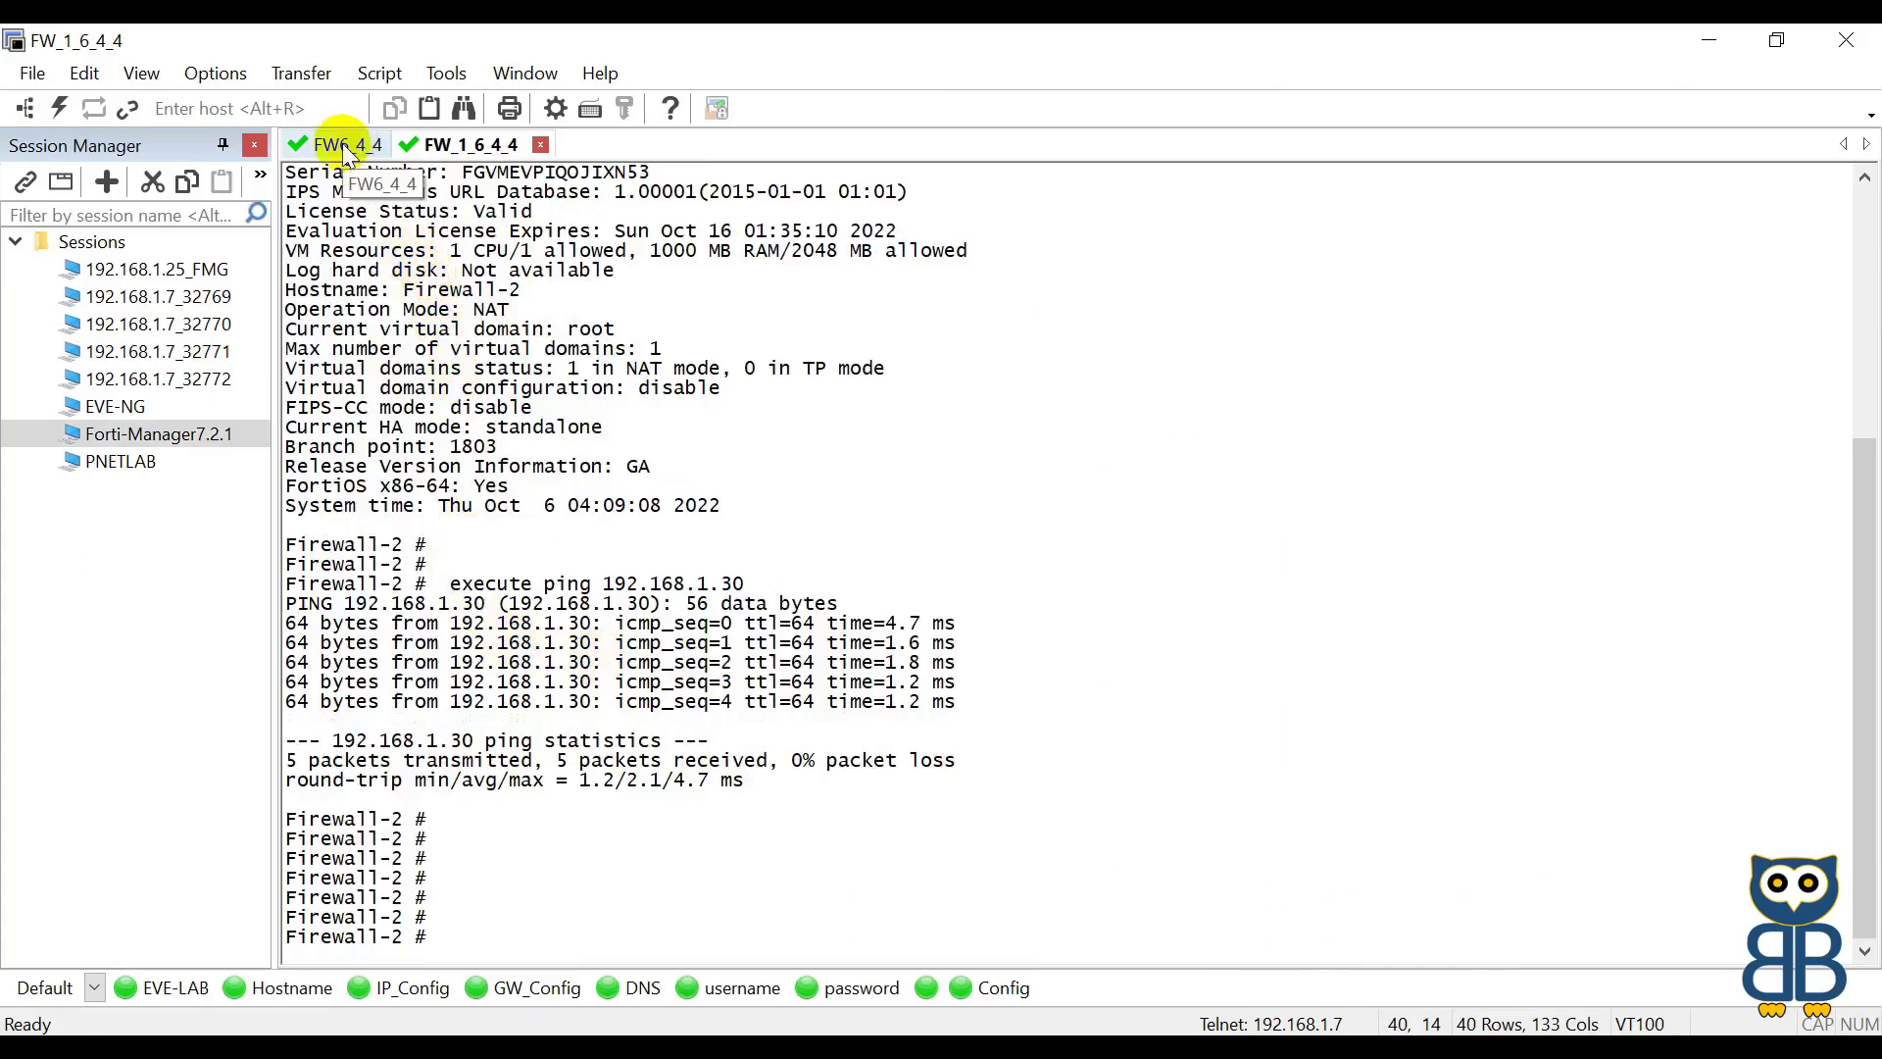
left_click(345, 147)
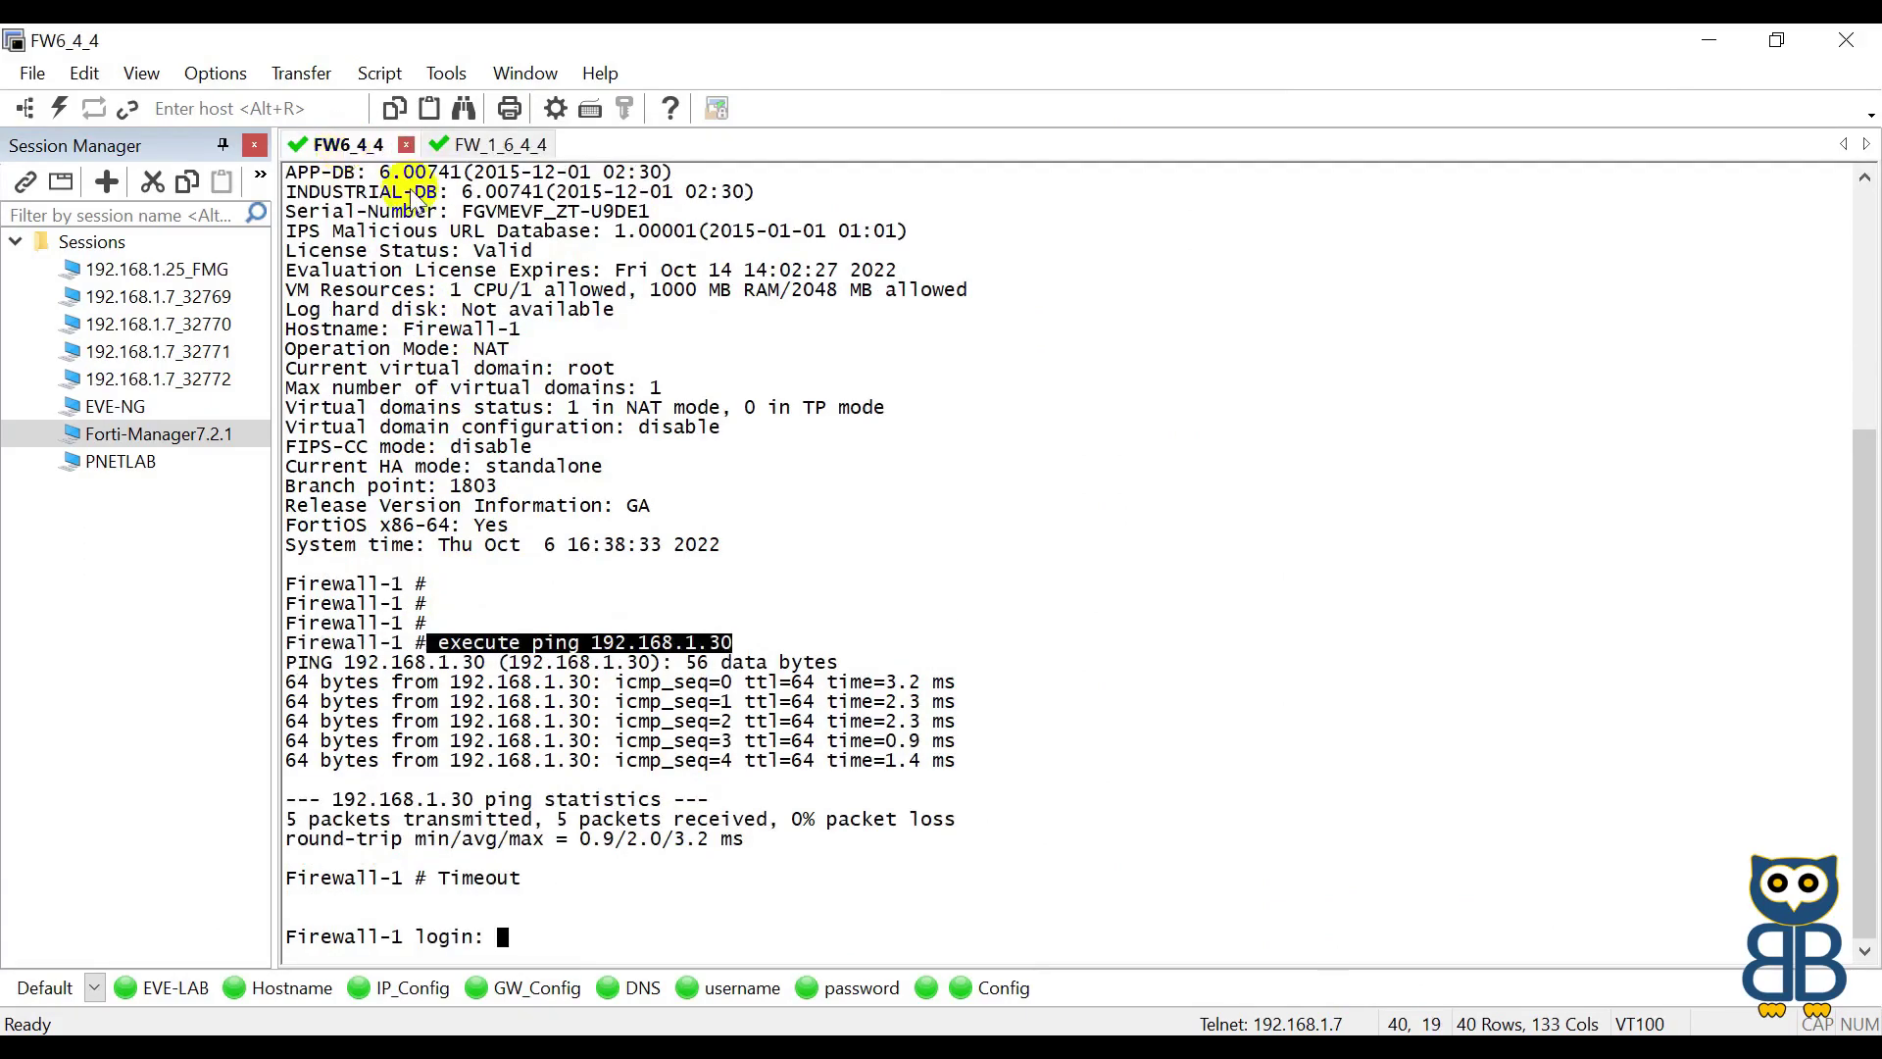
key("Return")
key("Return")
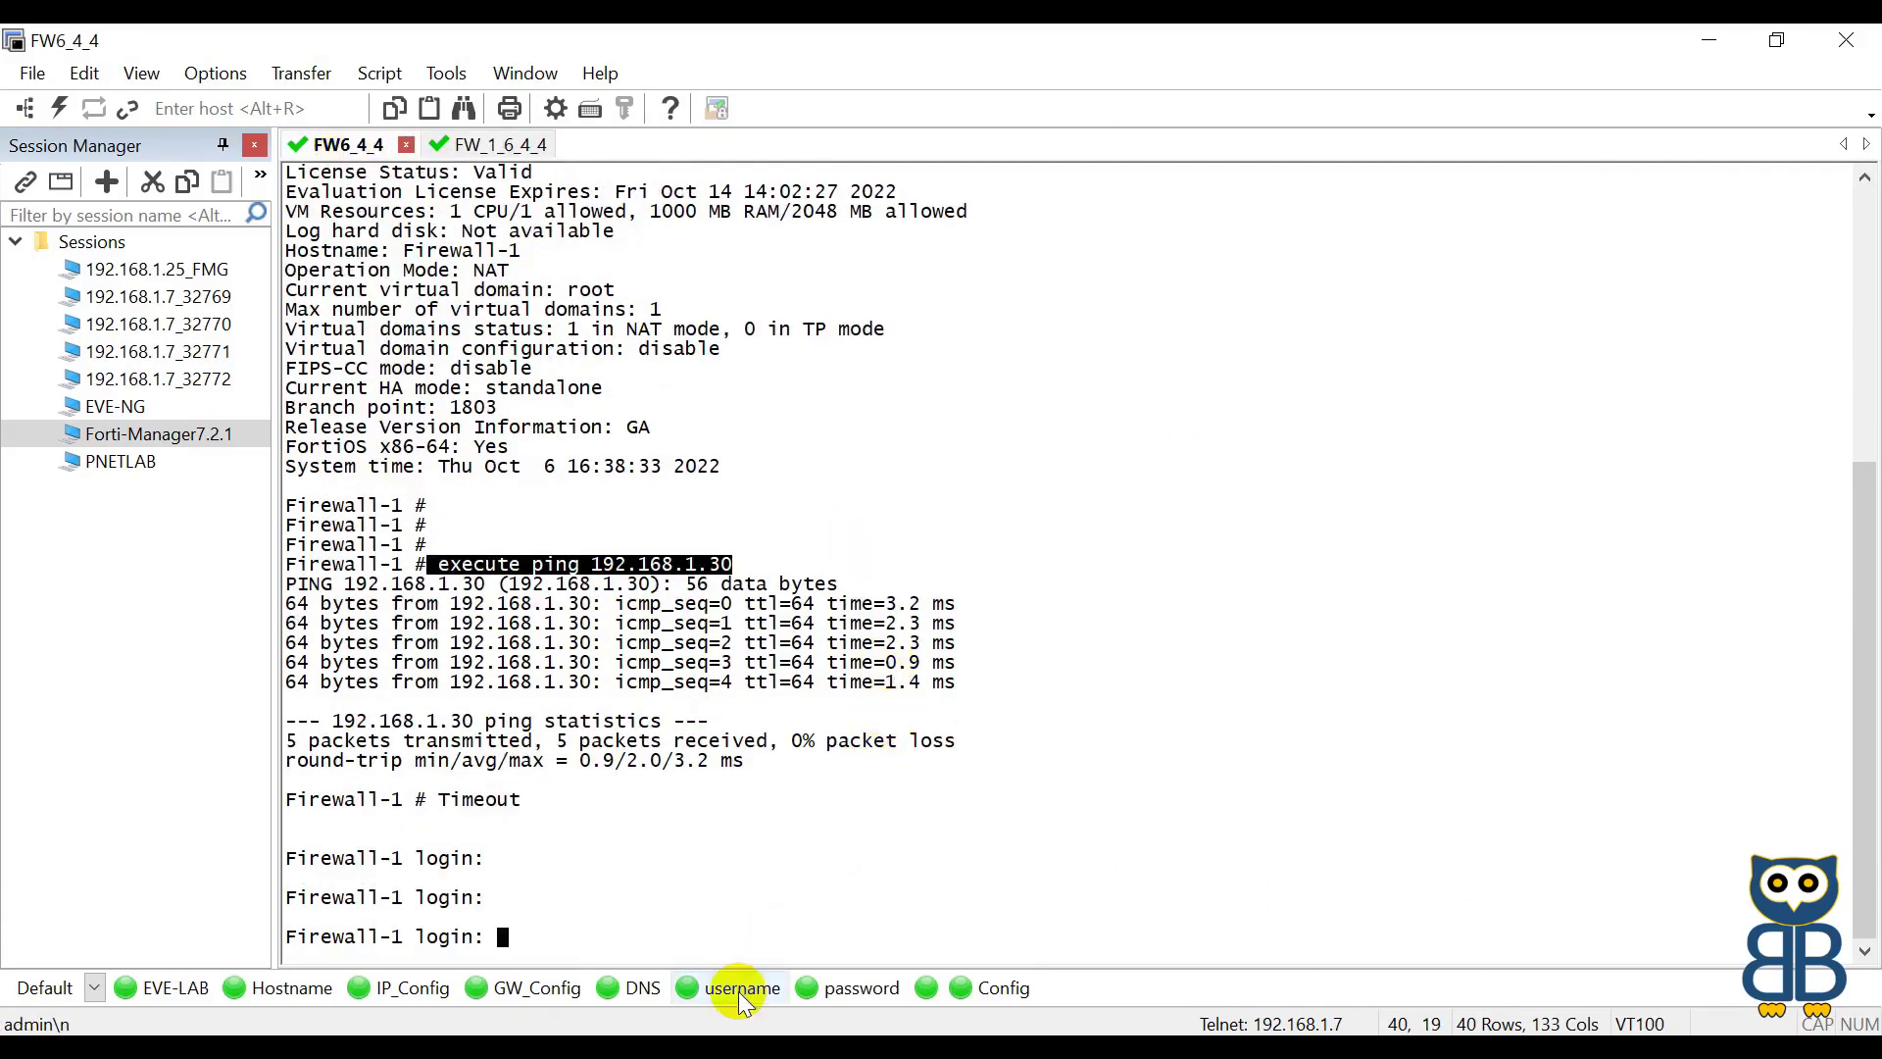
left_click(745, 988)
left_click(828, 988)
key("Return")
Step: Run show system interface on Firewall-1 to confirm port2 is 192.168.1.50, then switch to Firewall-2
key("Return")
type("sh")
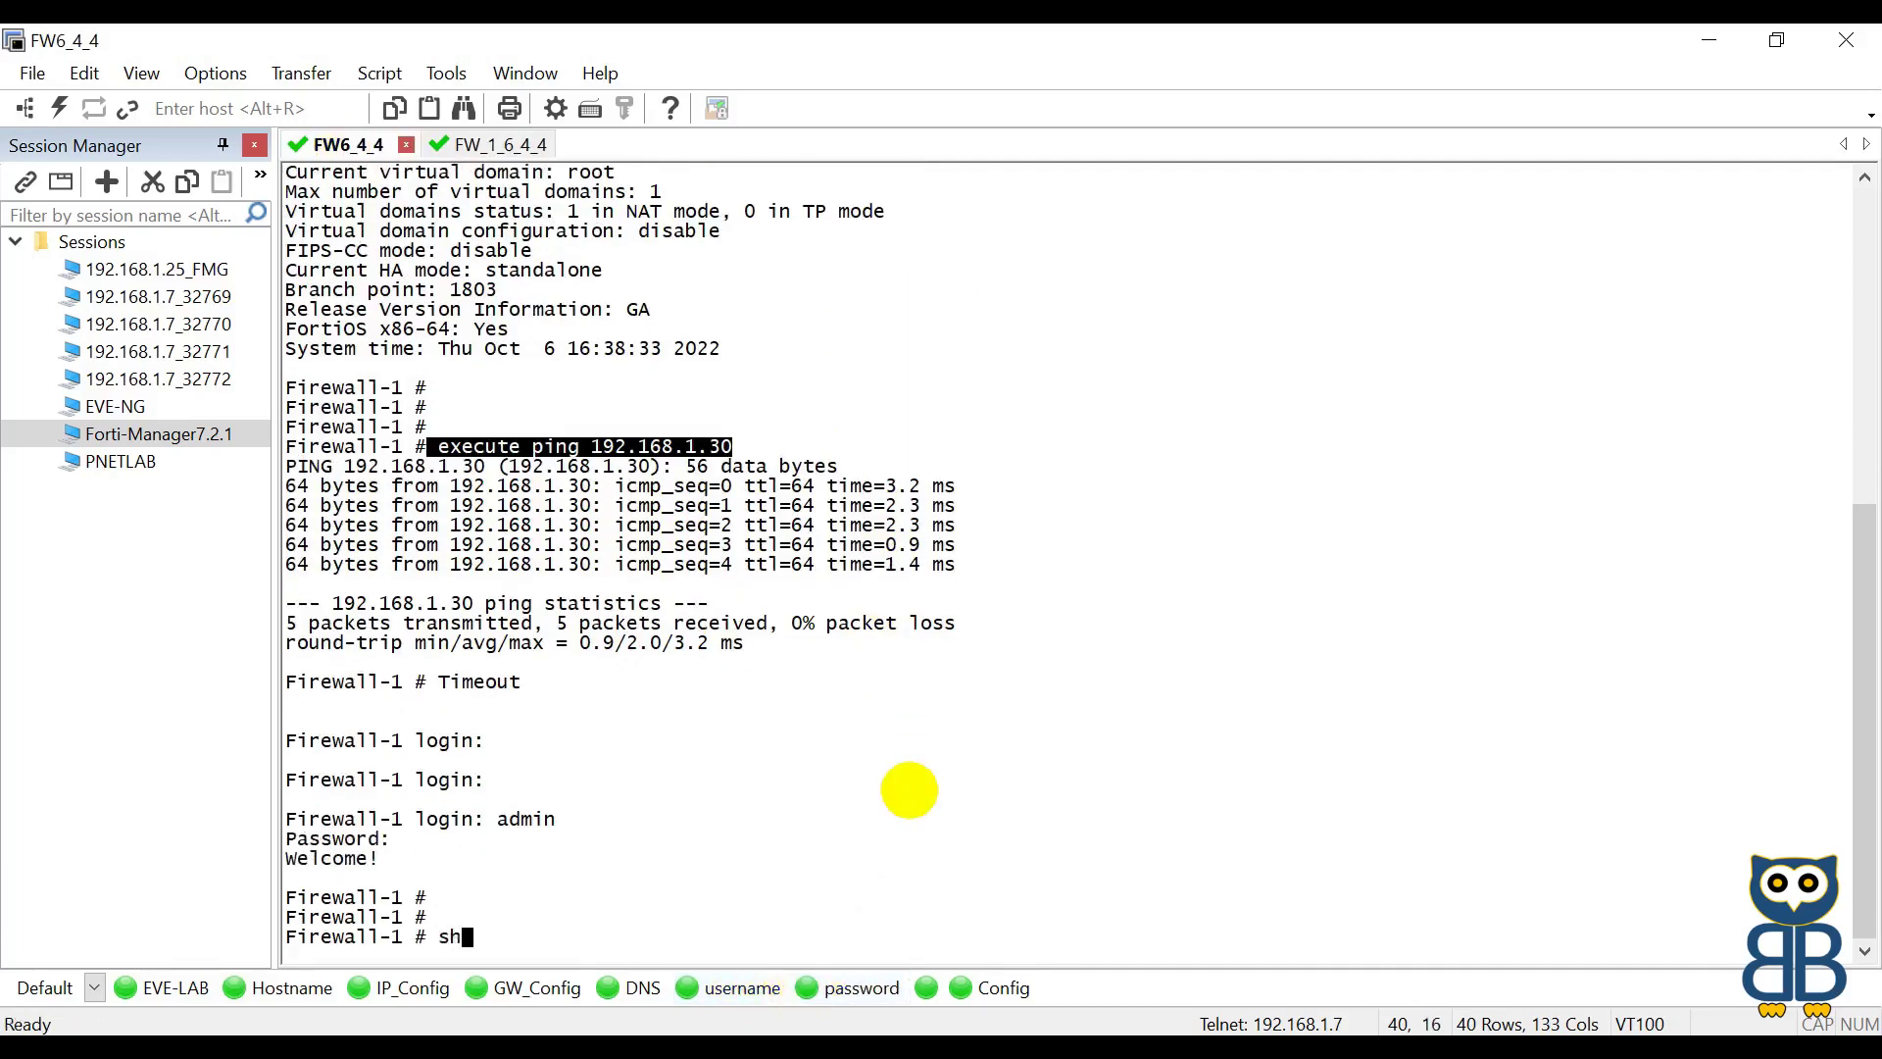
type("ow system interface")
key("Return")
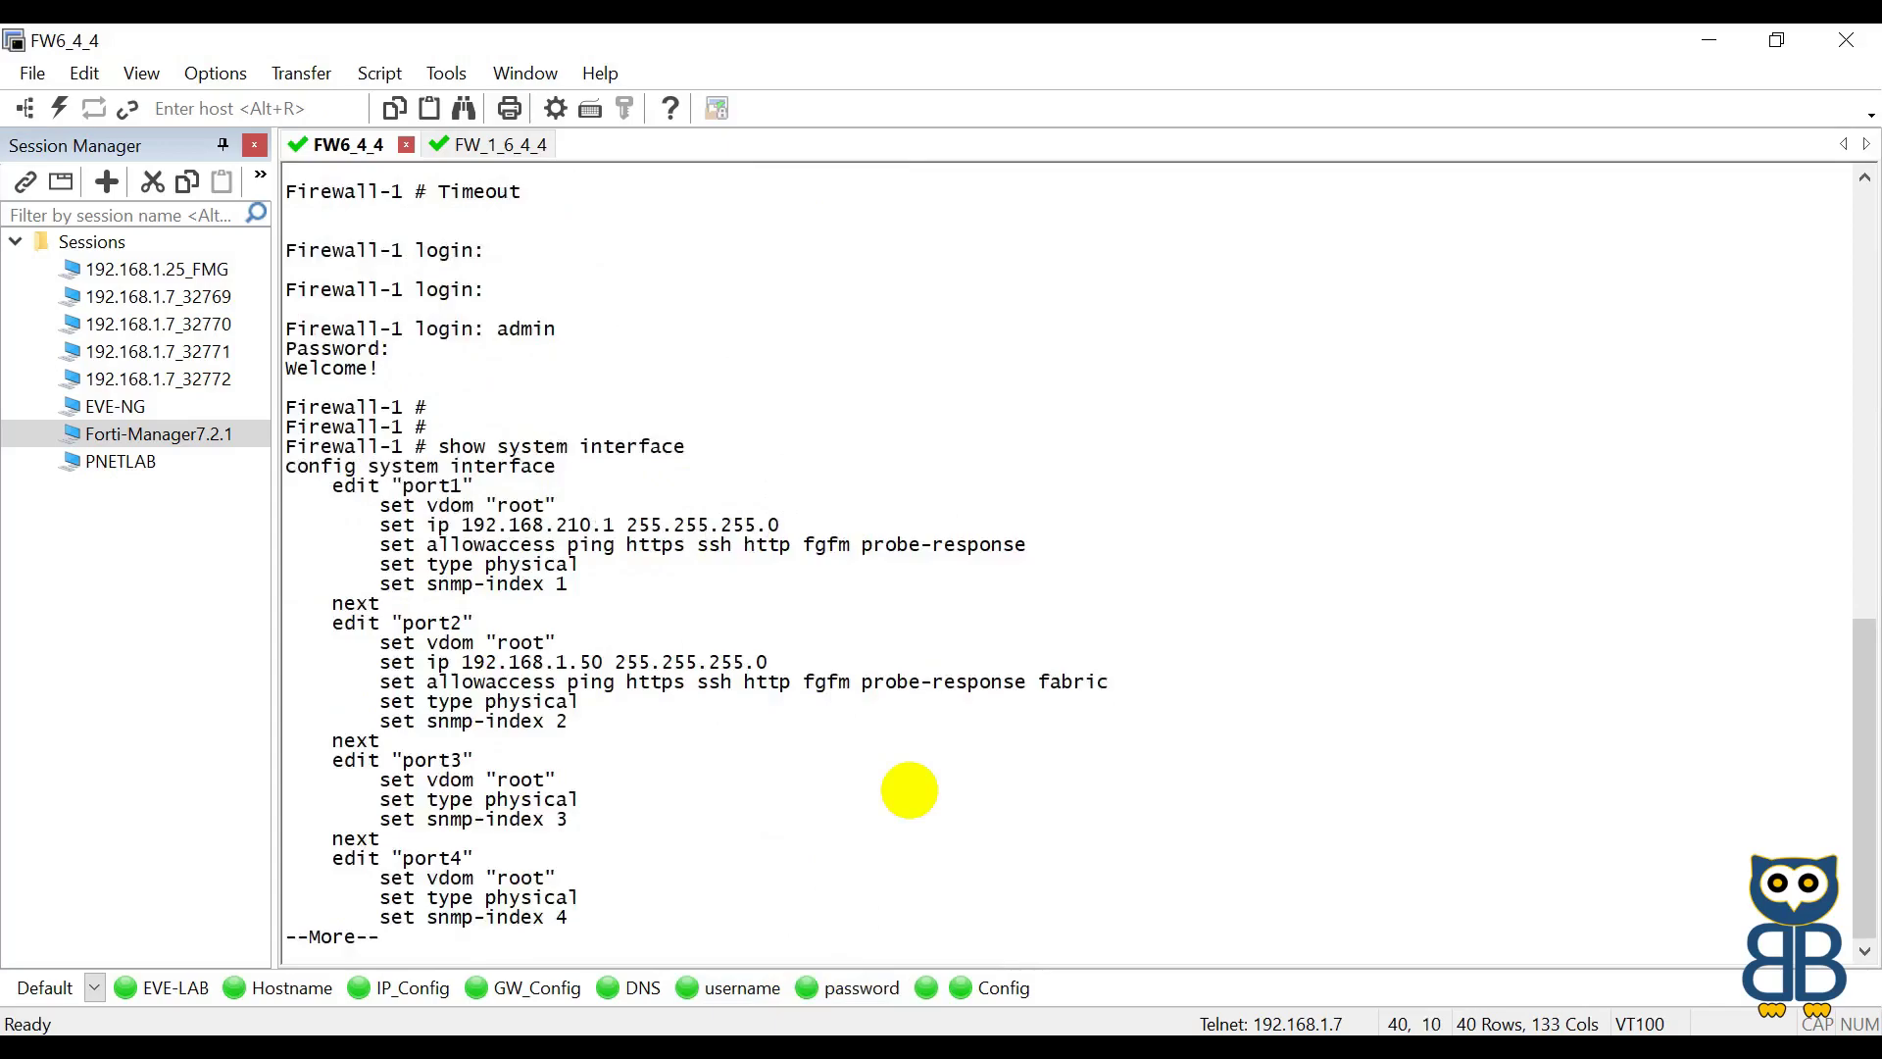
key("space")
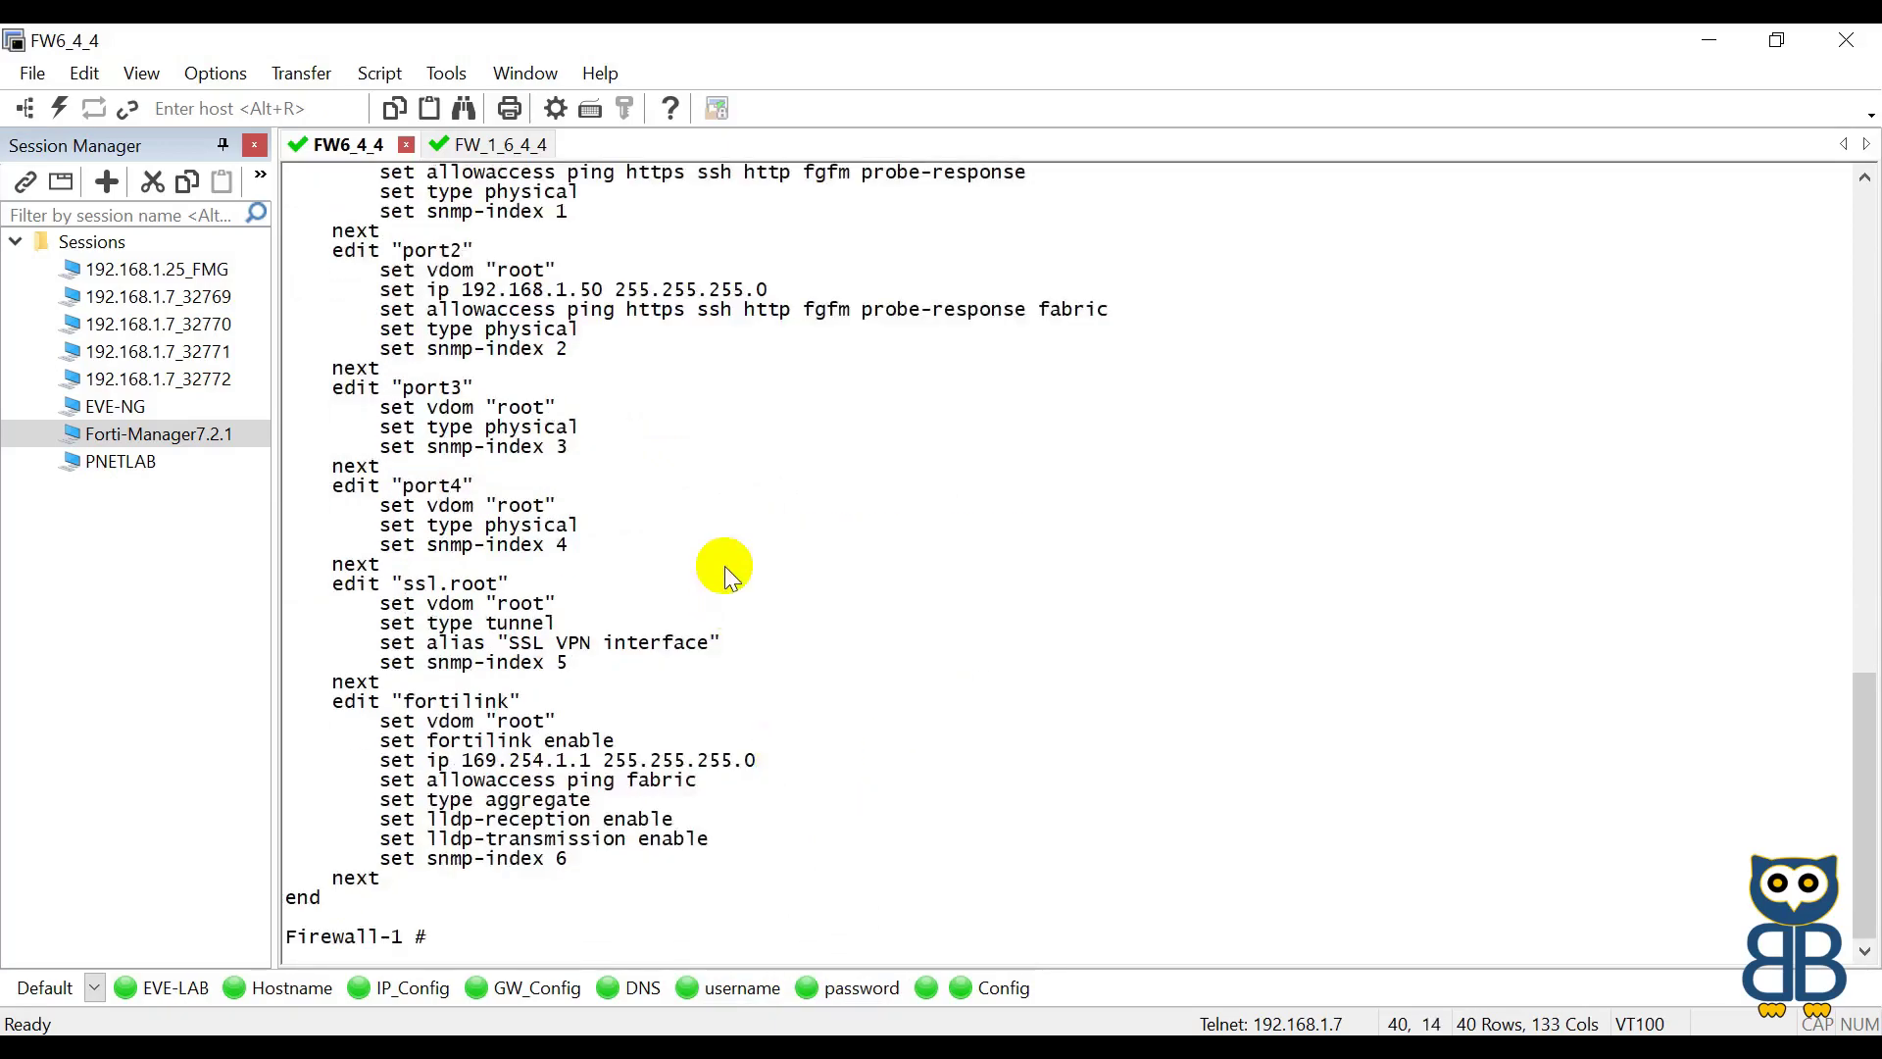
scroll(726, 566, "up", 12)
scroll(725, 567, "down", 7)
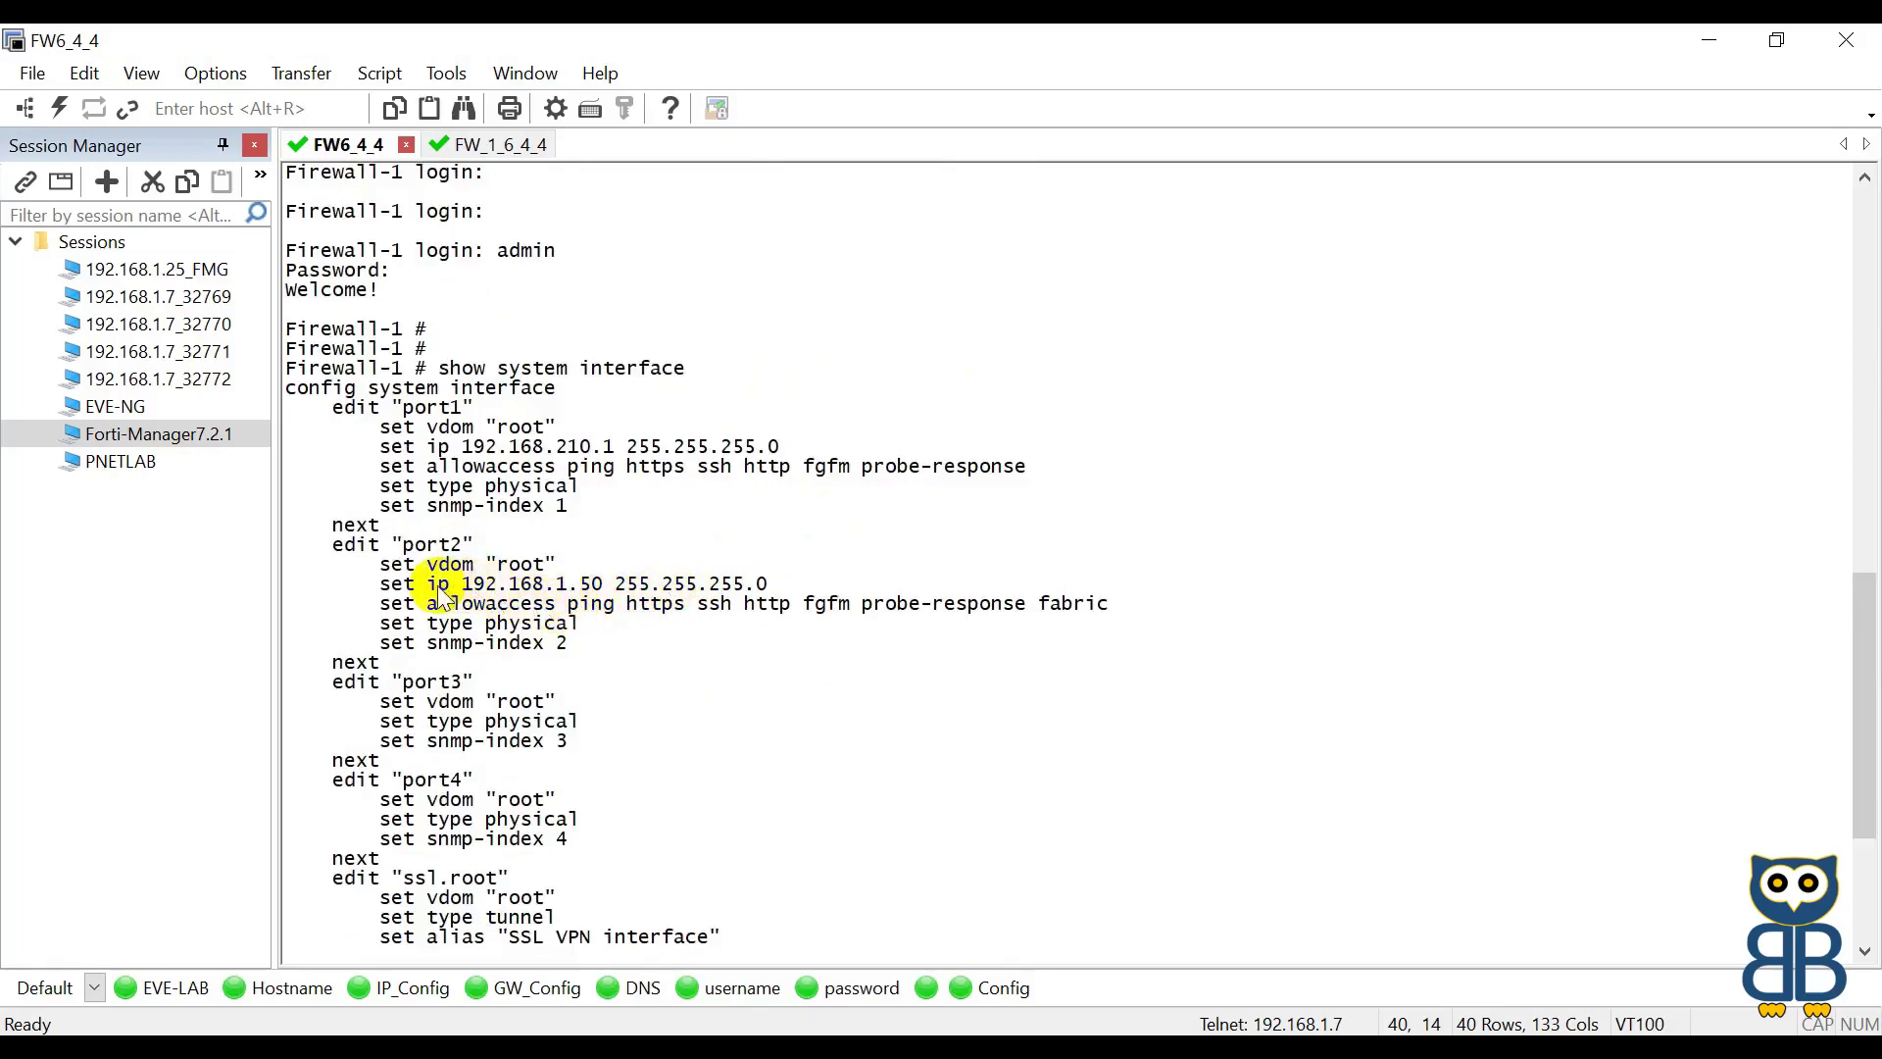
scroll(437, 538, "down", 5)
left_click_drag(422, 291, 603, 296)
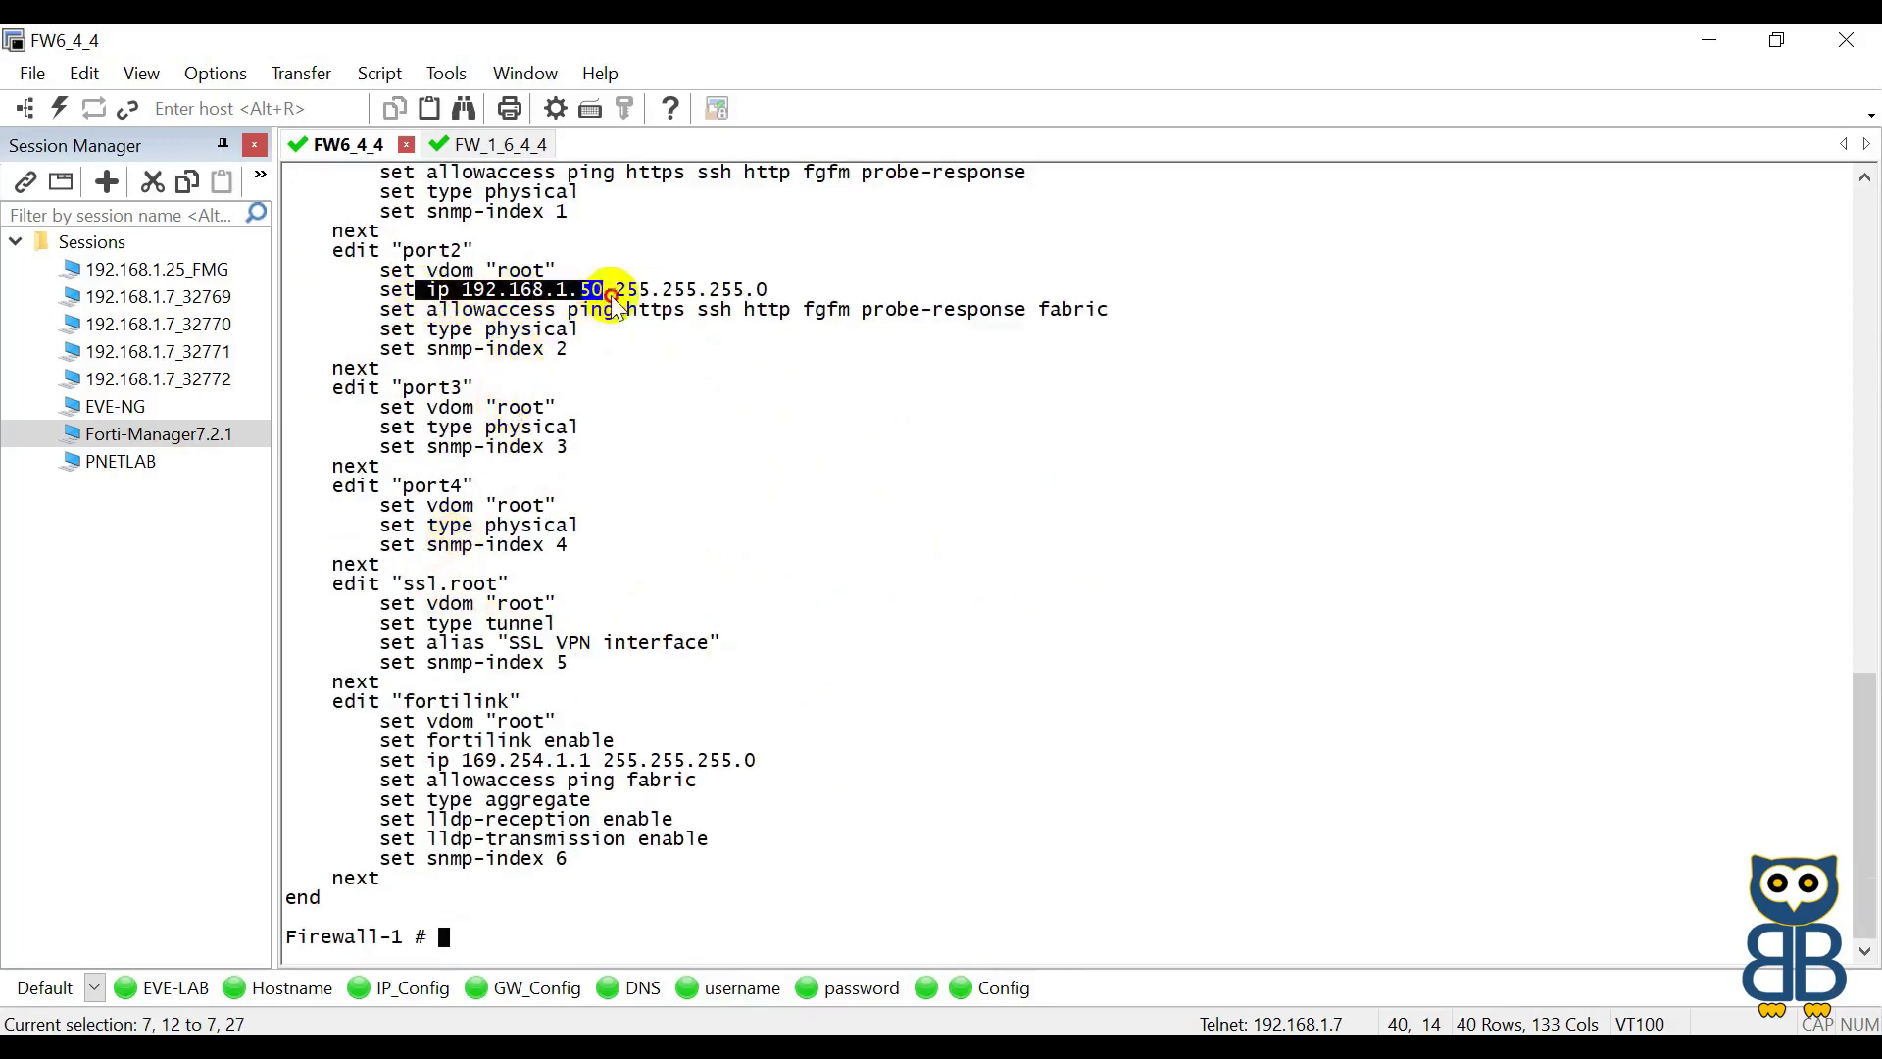
left_click(496, 147)
key("Return")
key("Return")
key("Return")
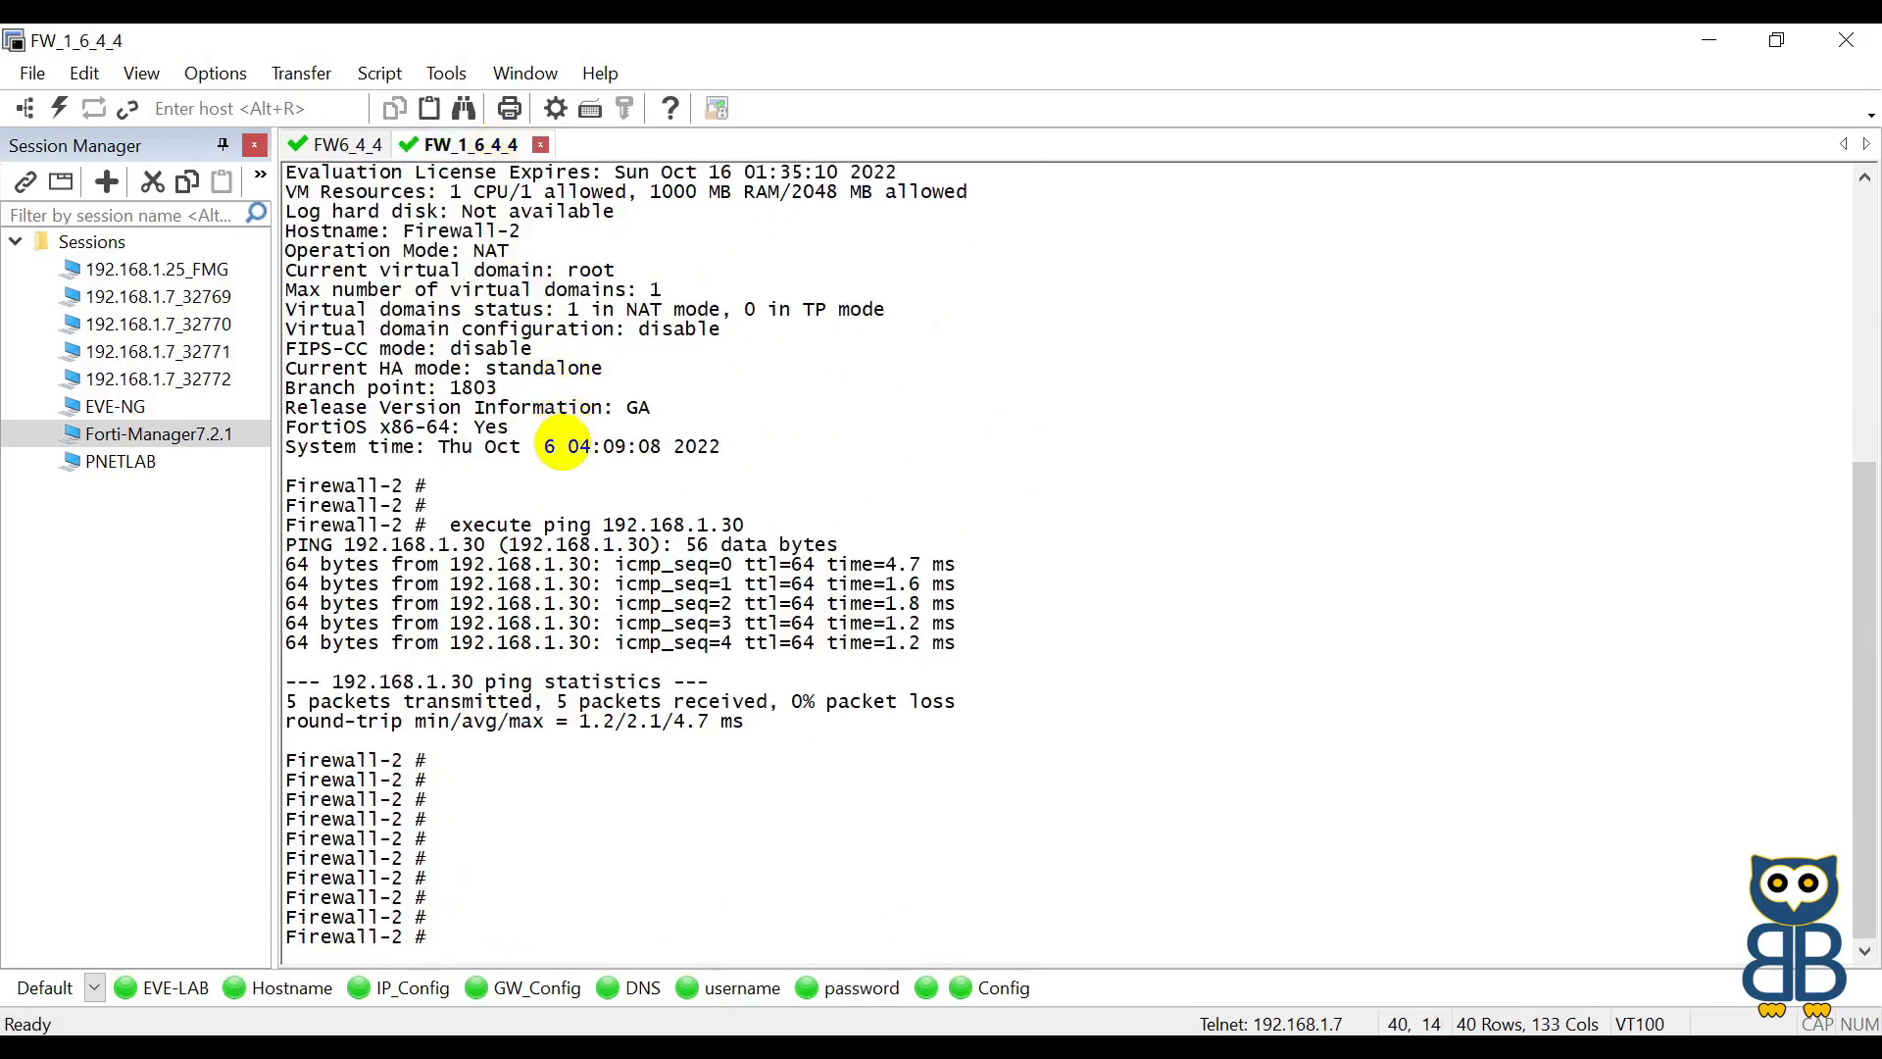
Step: List Firewall-2 interfaces and highlight port1's 192.168.1.60 and its fgfm, fabric, probe-response access
type("show system interface")
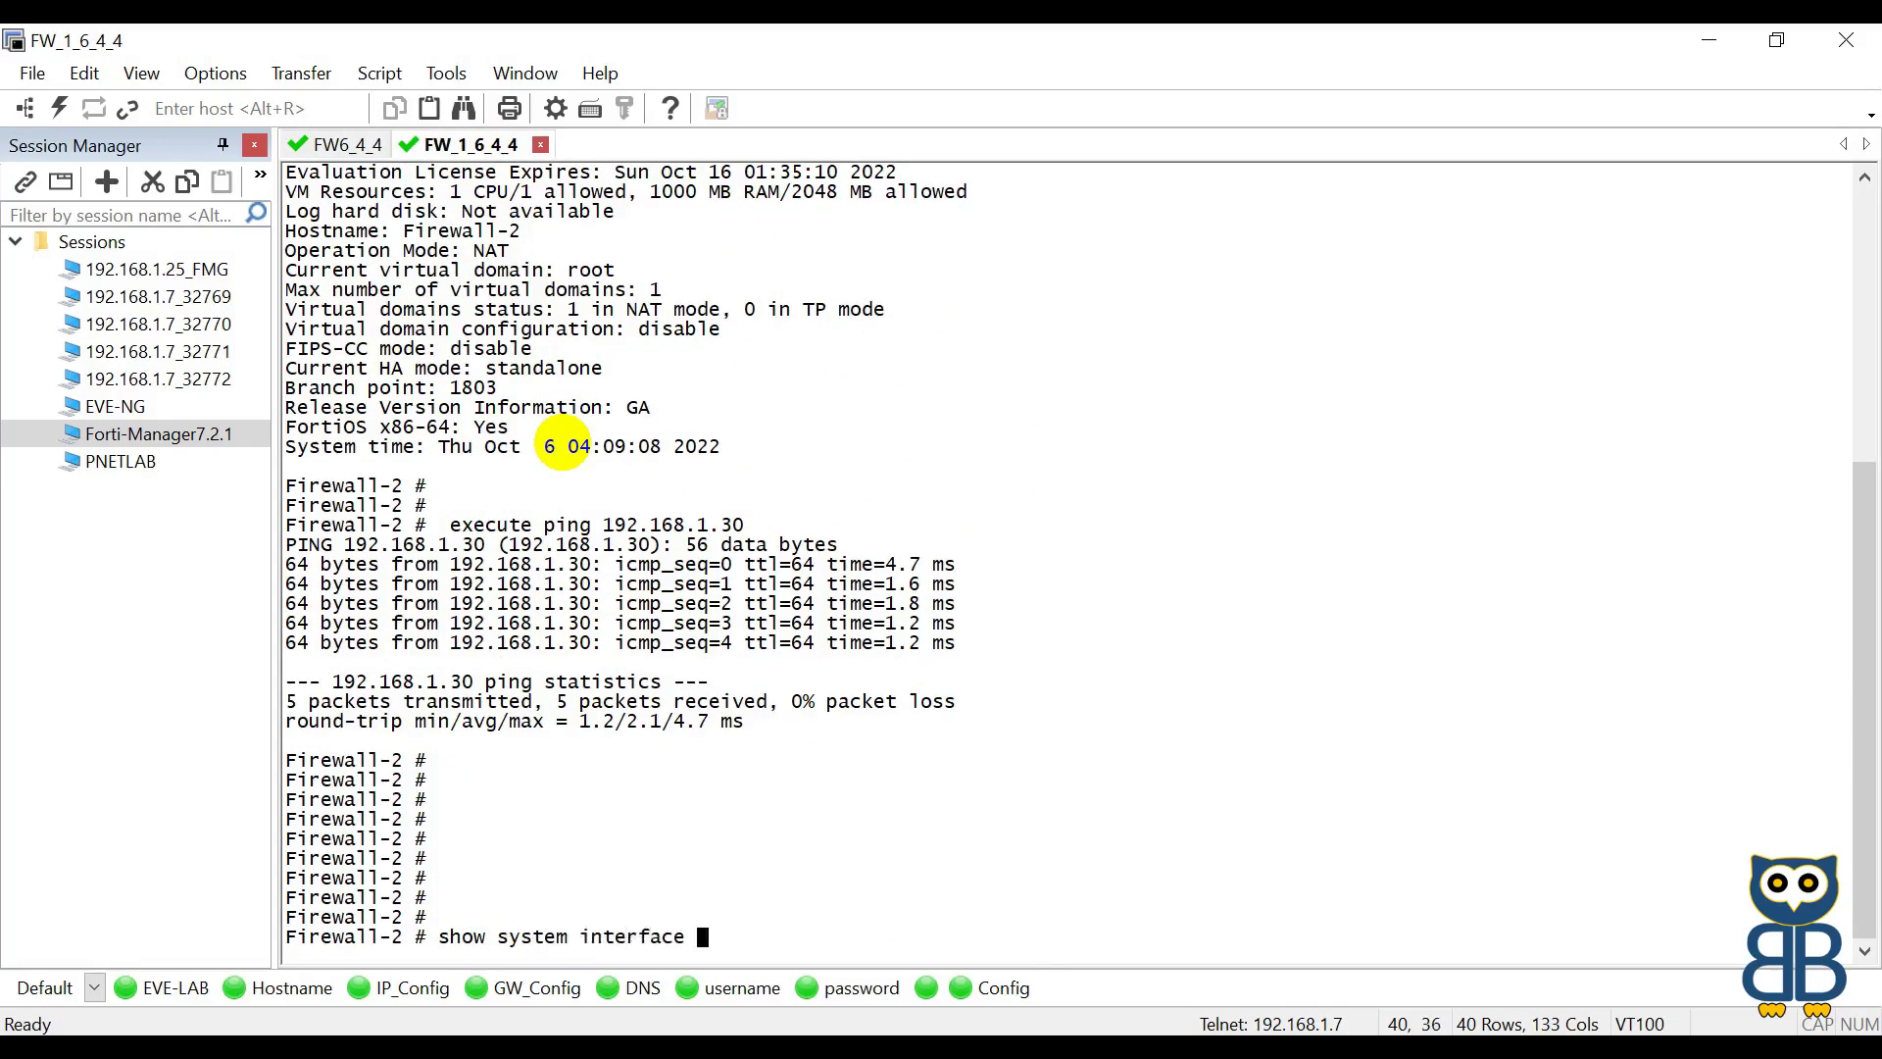
key("Return")
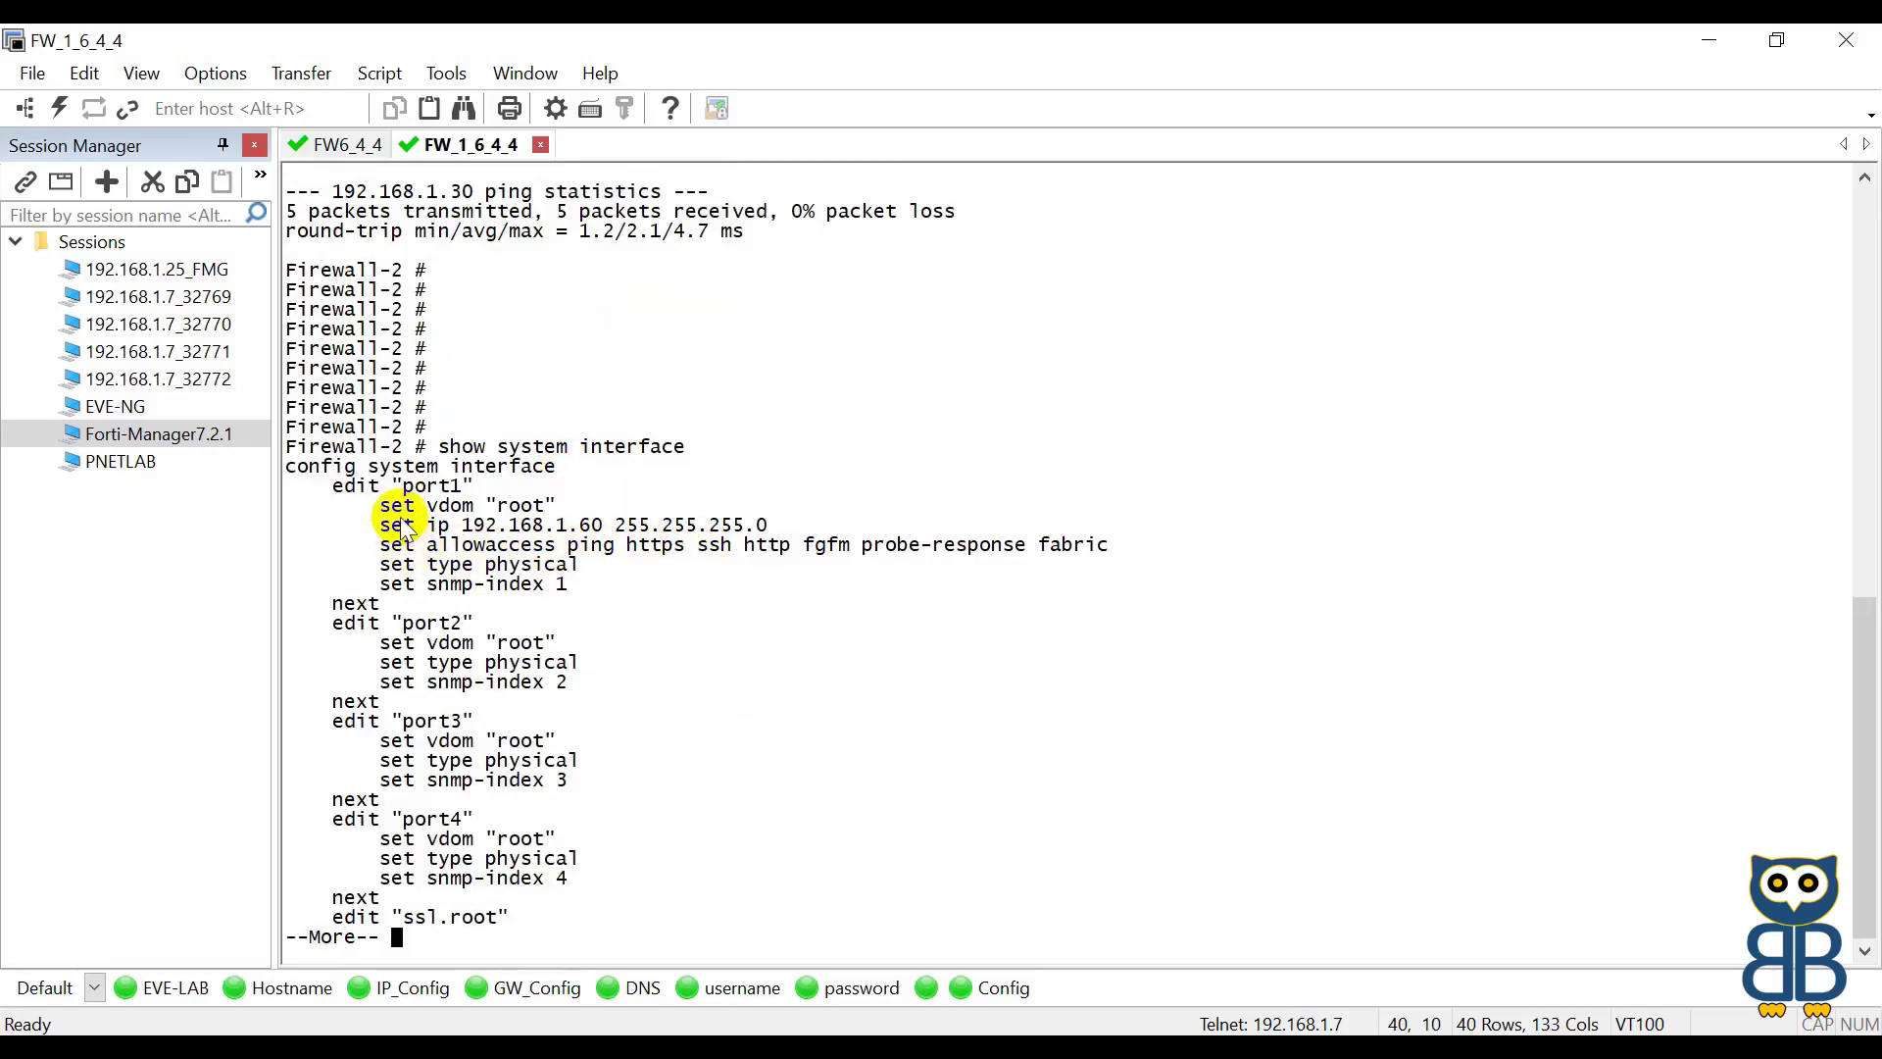
left_click_drag(383, 527, 597, 522)
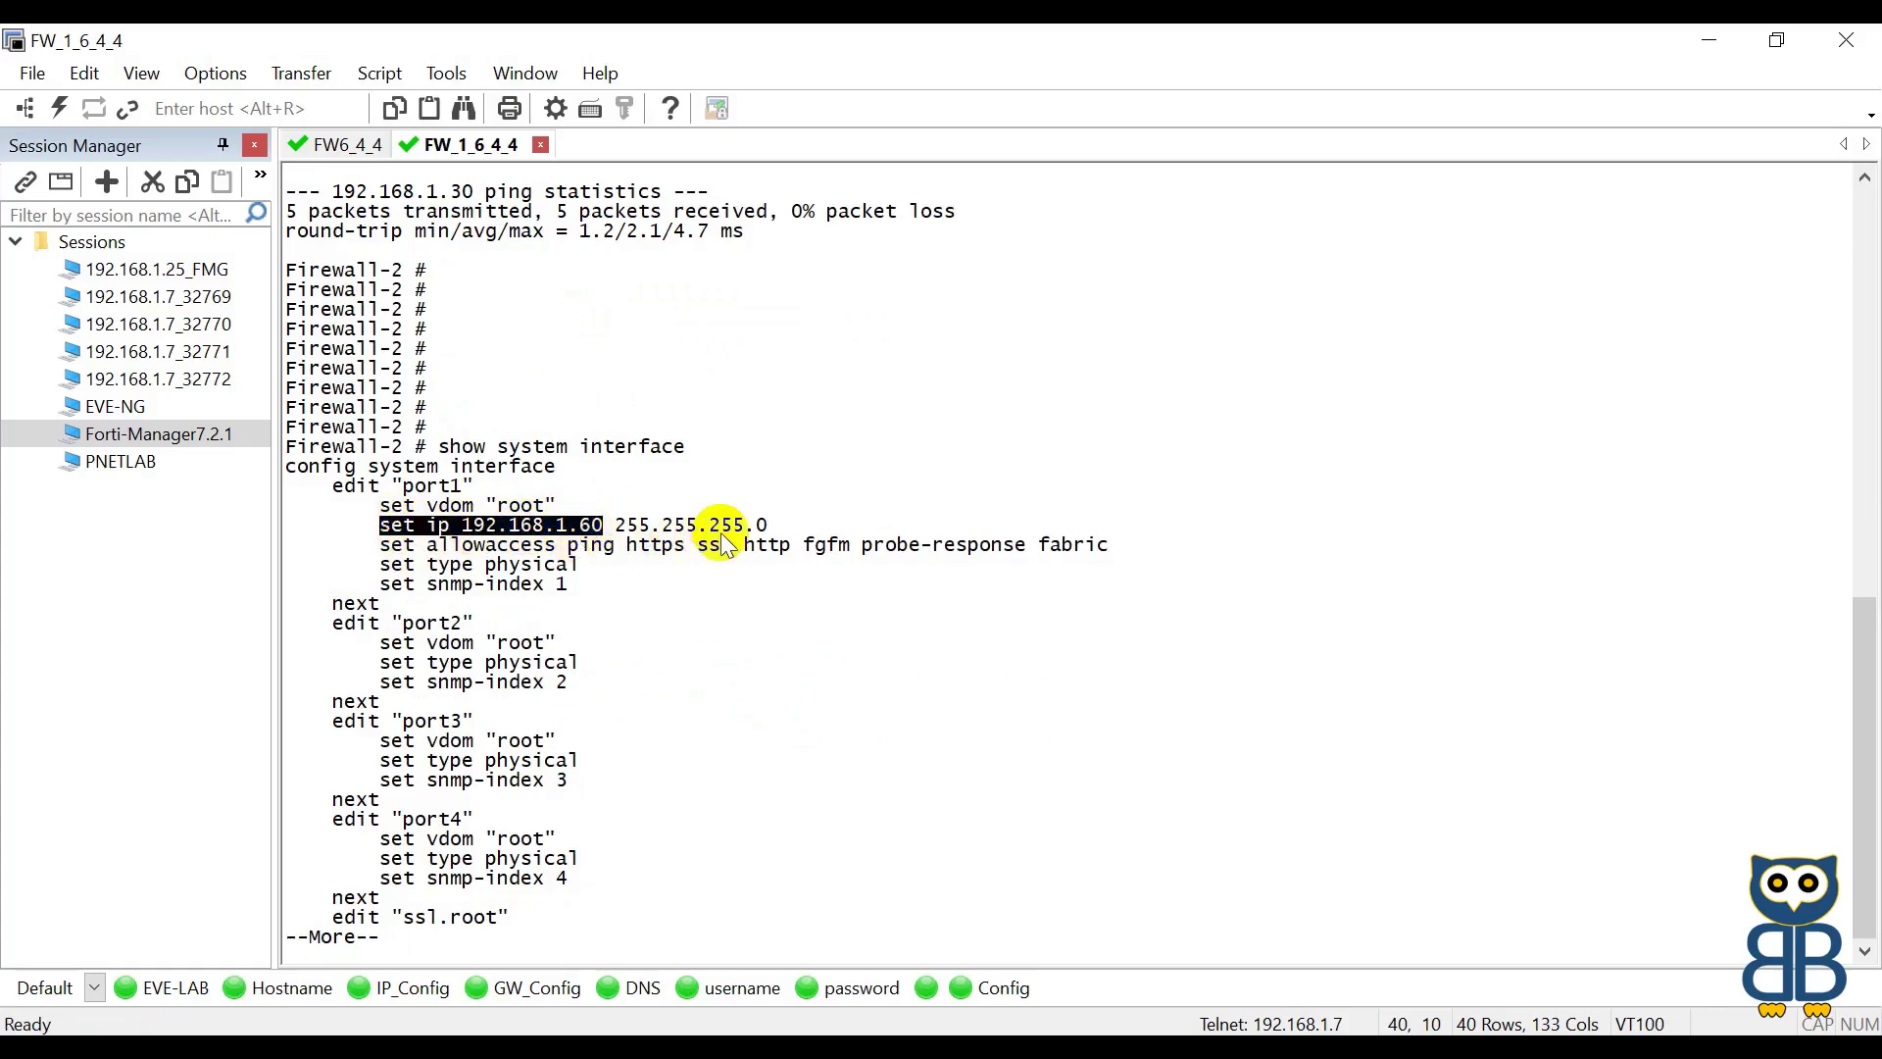
left_click(809, 545)
left_click_drag(810, 545, 848, 544)
double_click(1053, 545)
left_click_drag(873, 546, 1019, 551)
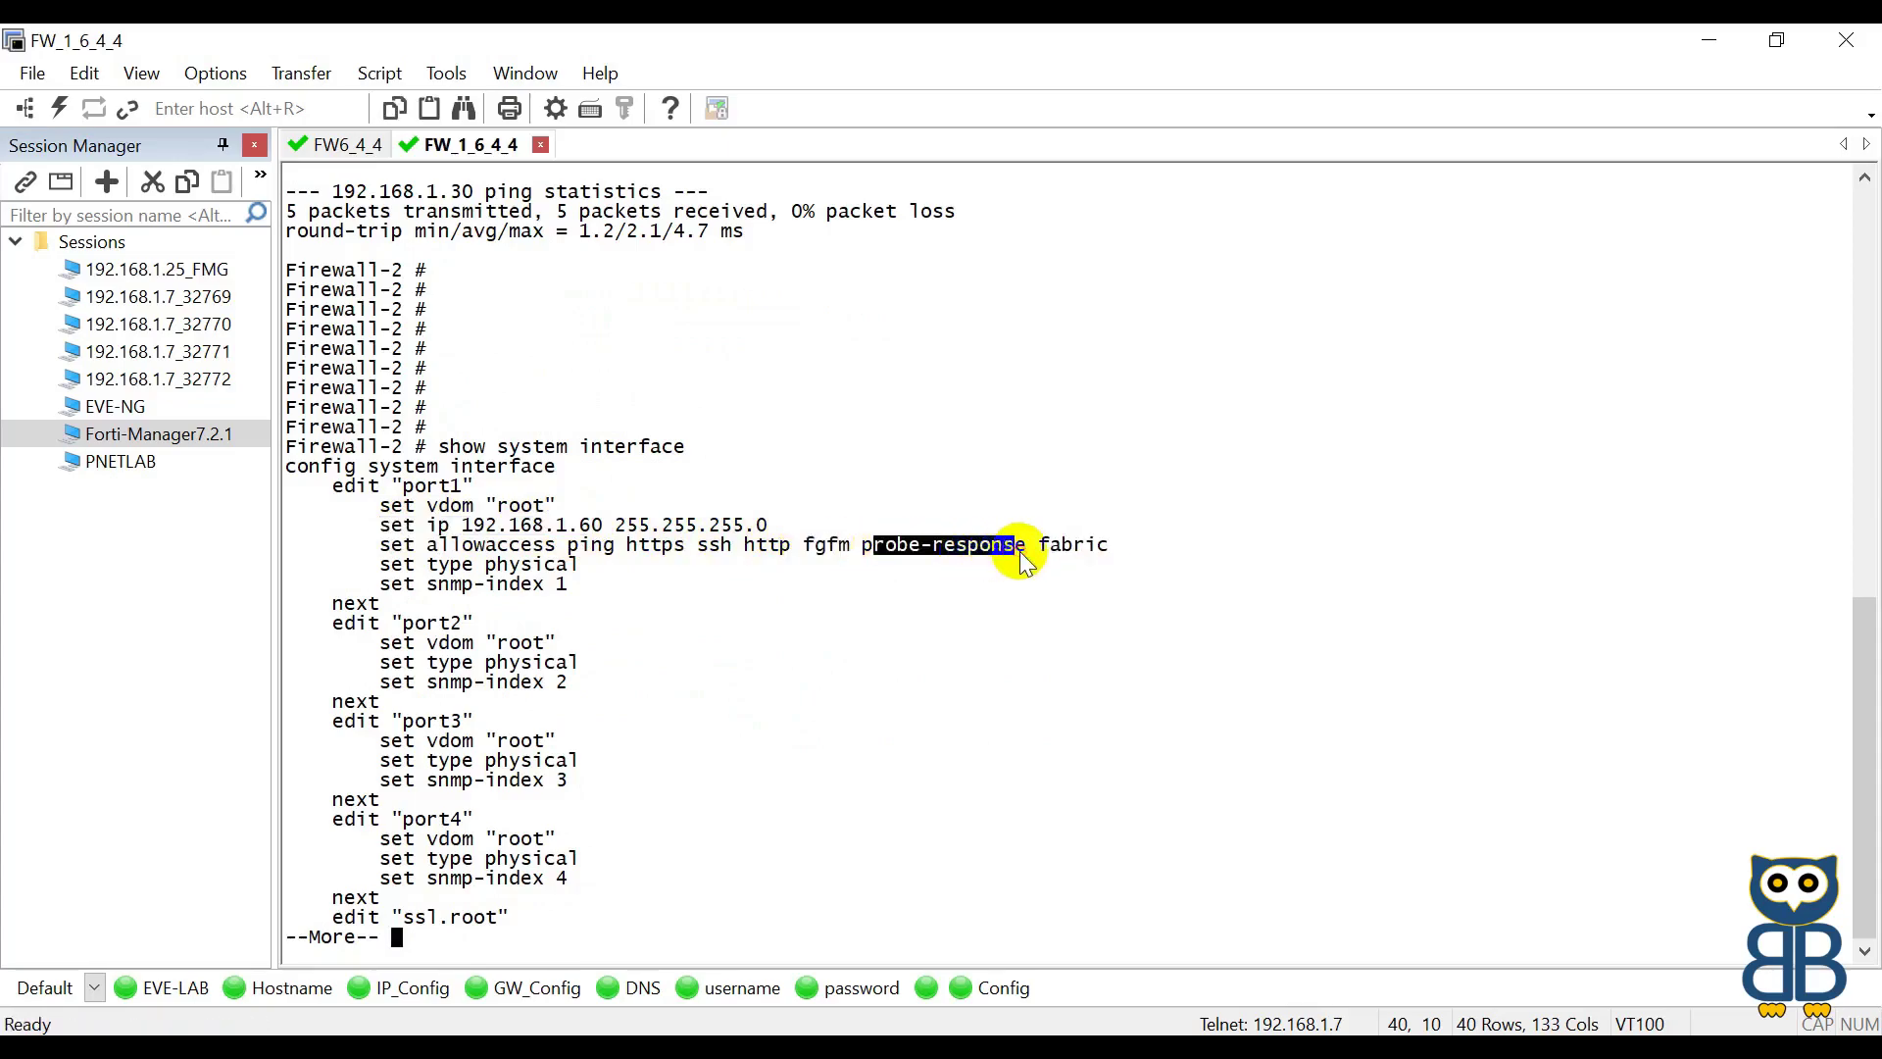
key("space")
key("Return")
key("Return")
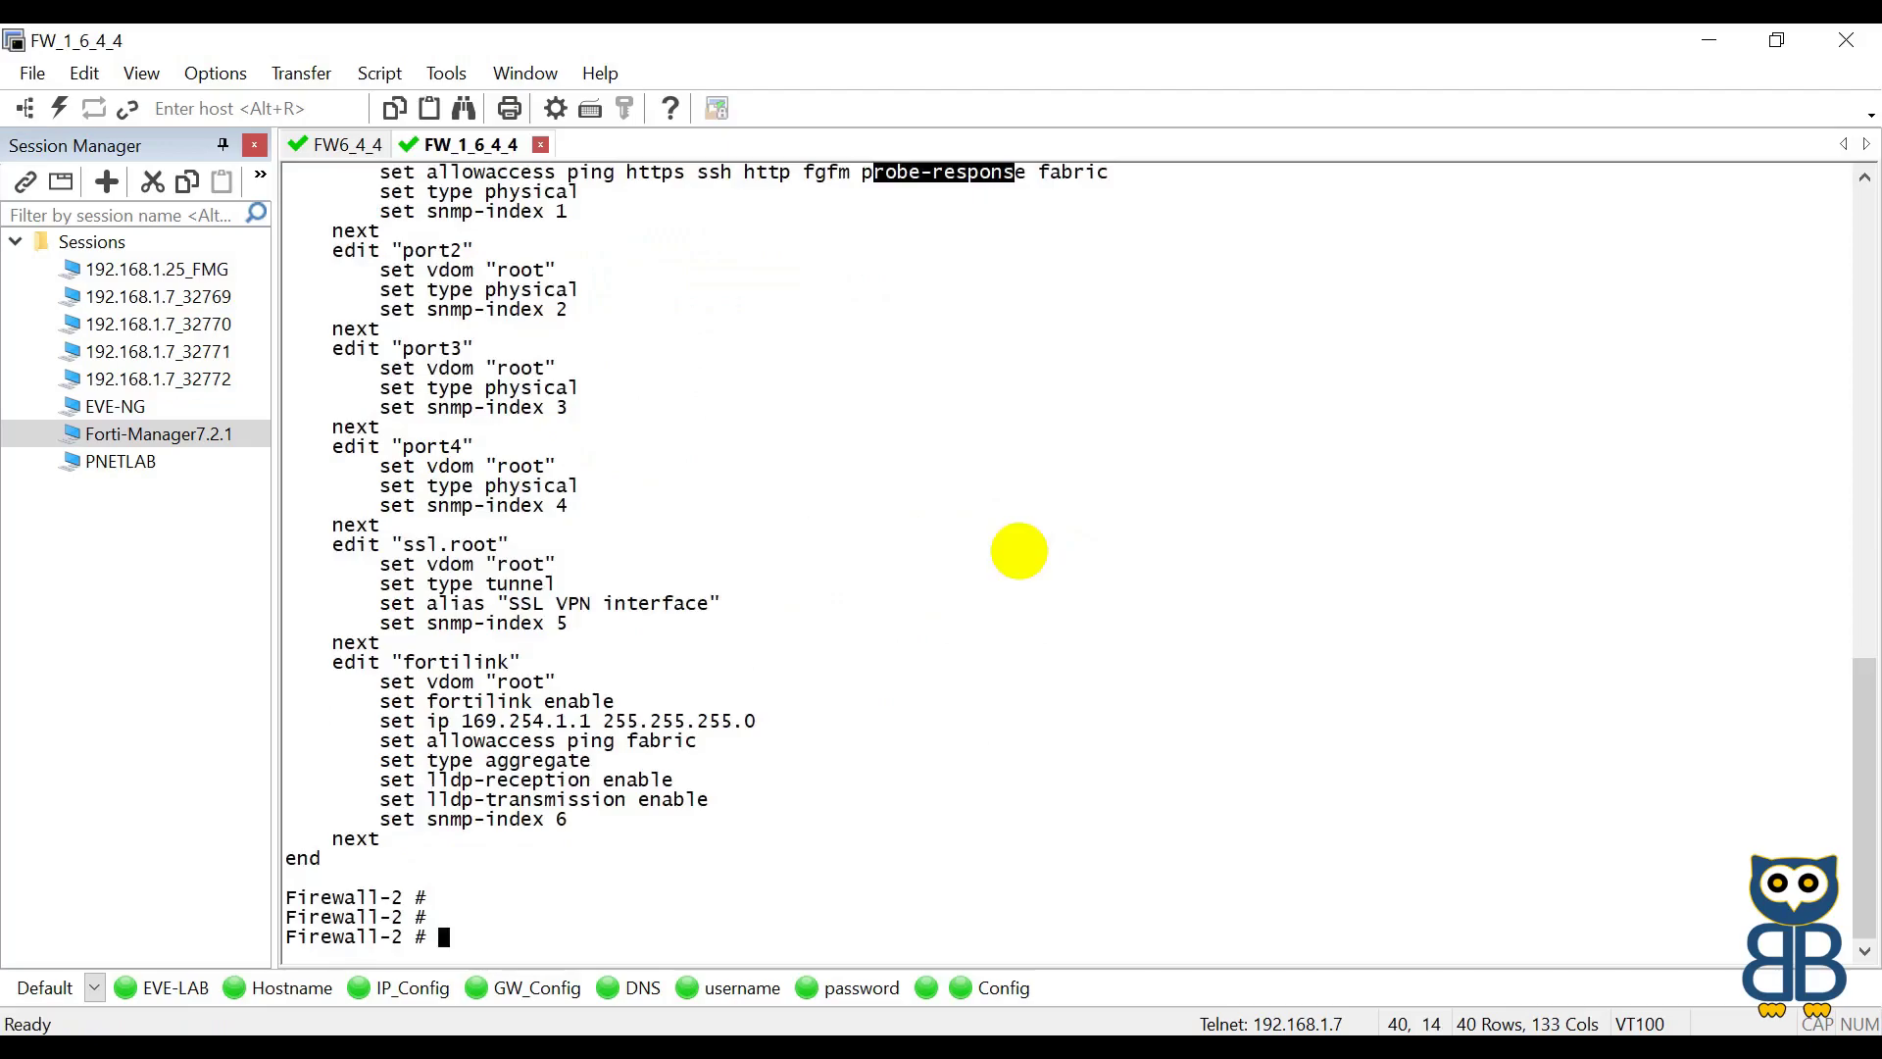
left_click(859, 631)
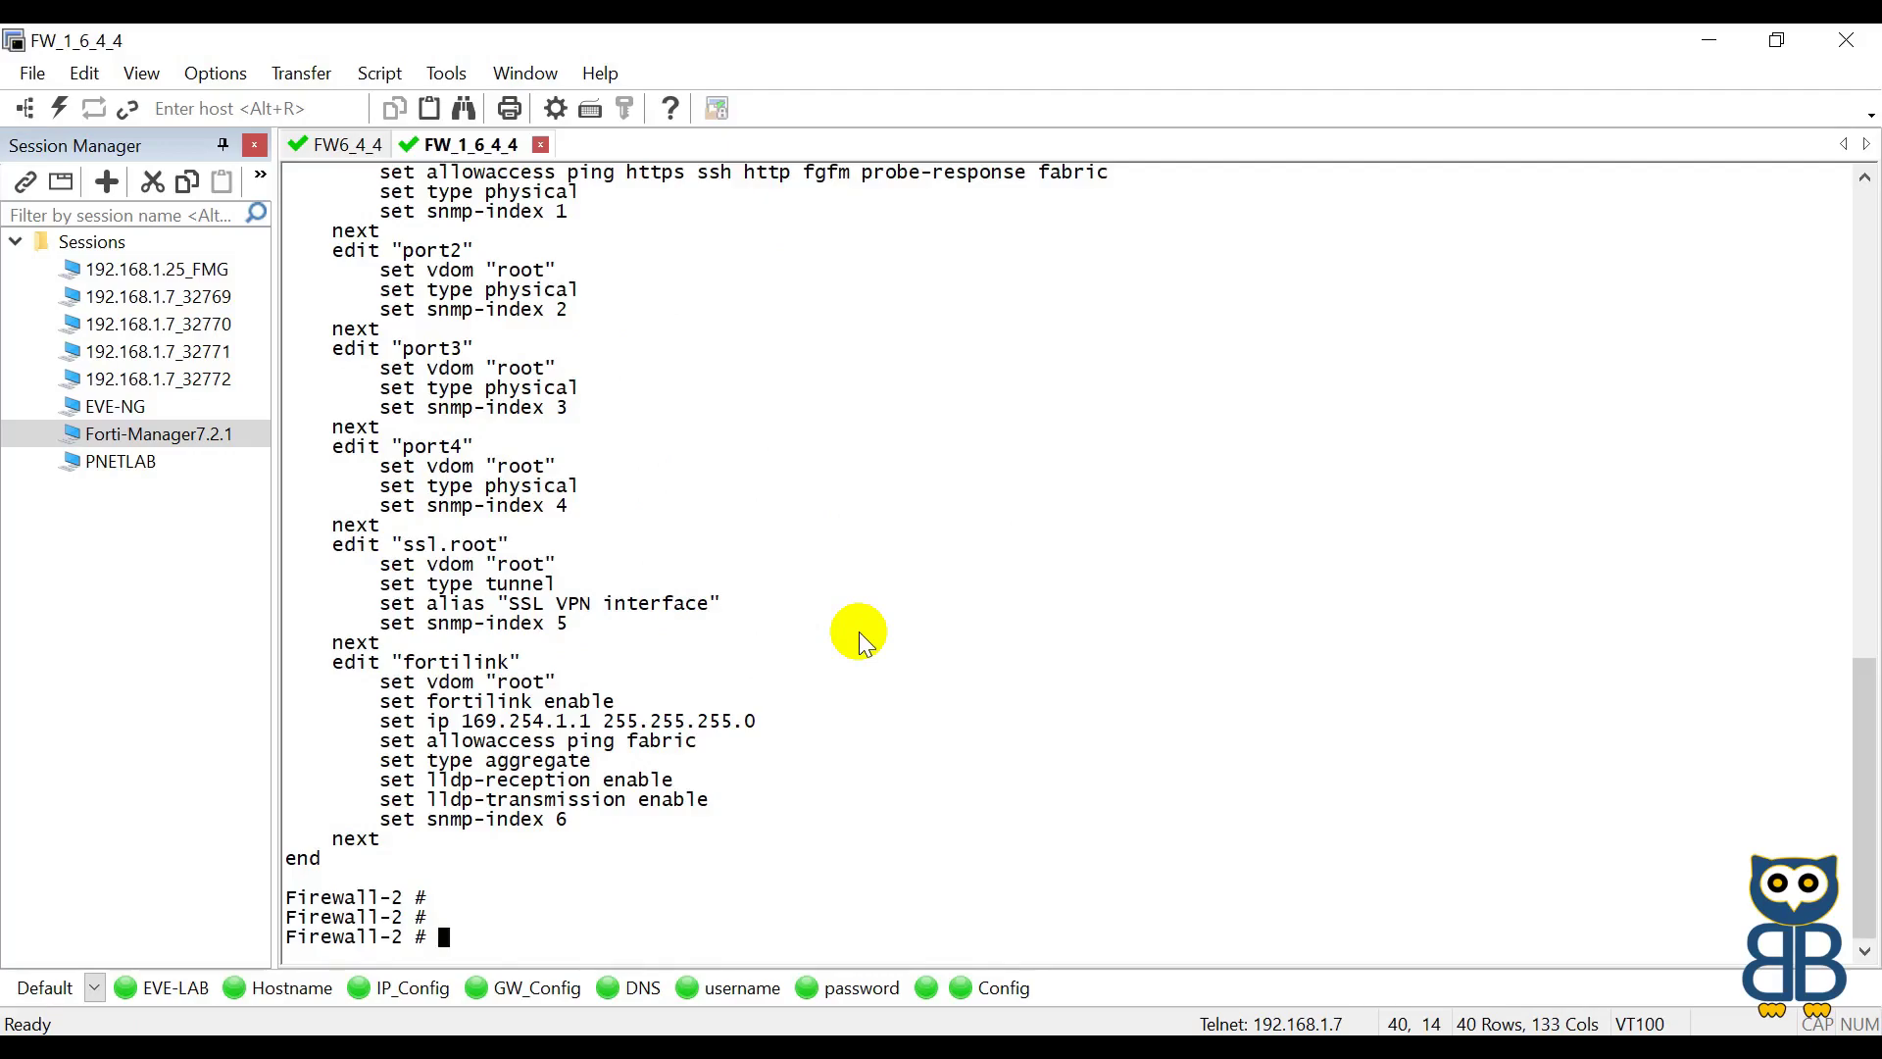
Step: Show Firewall-2's central-management settings and enter config system central-management
type("show system ")
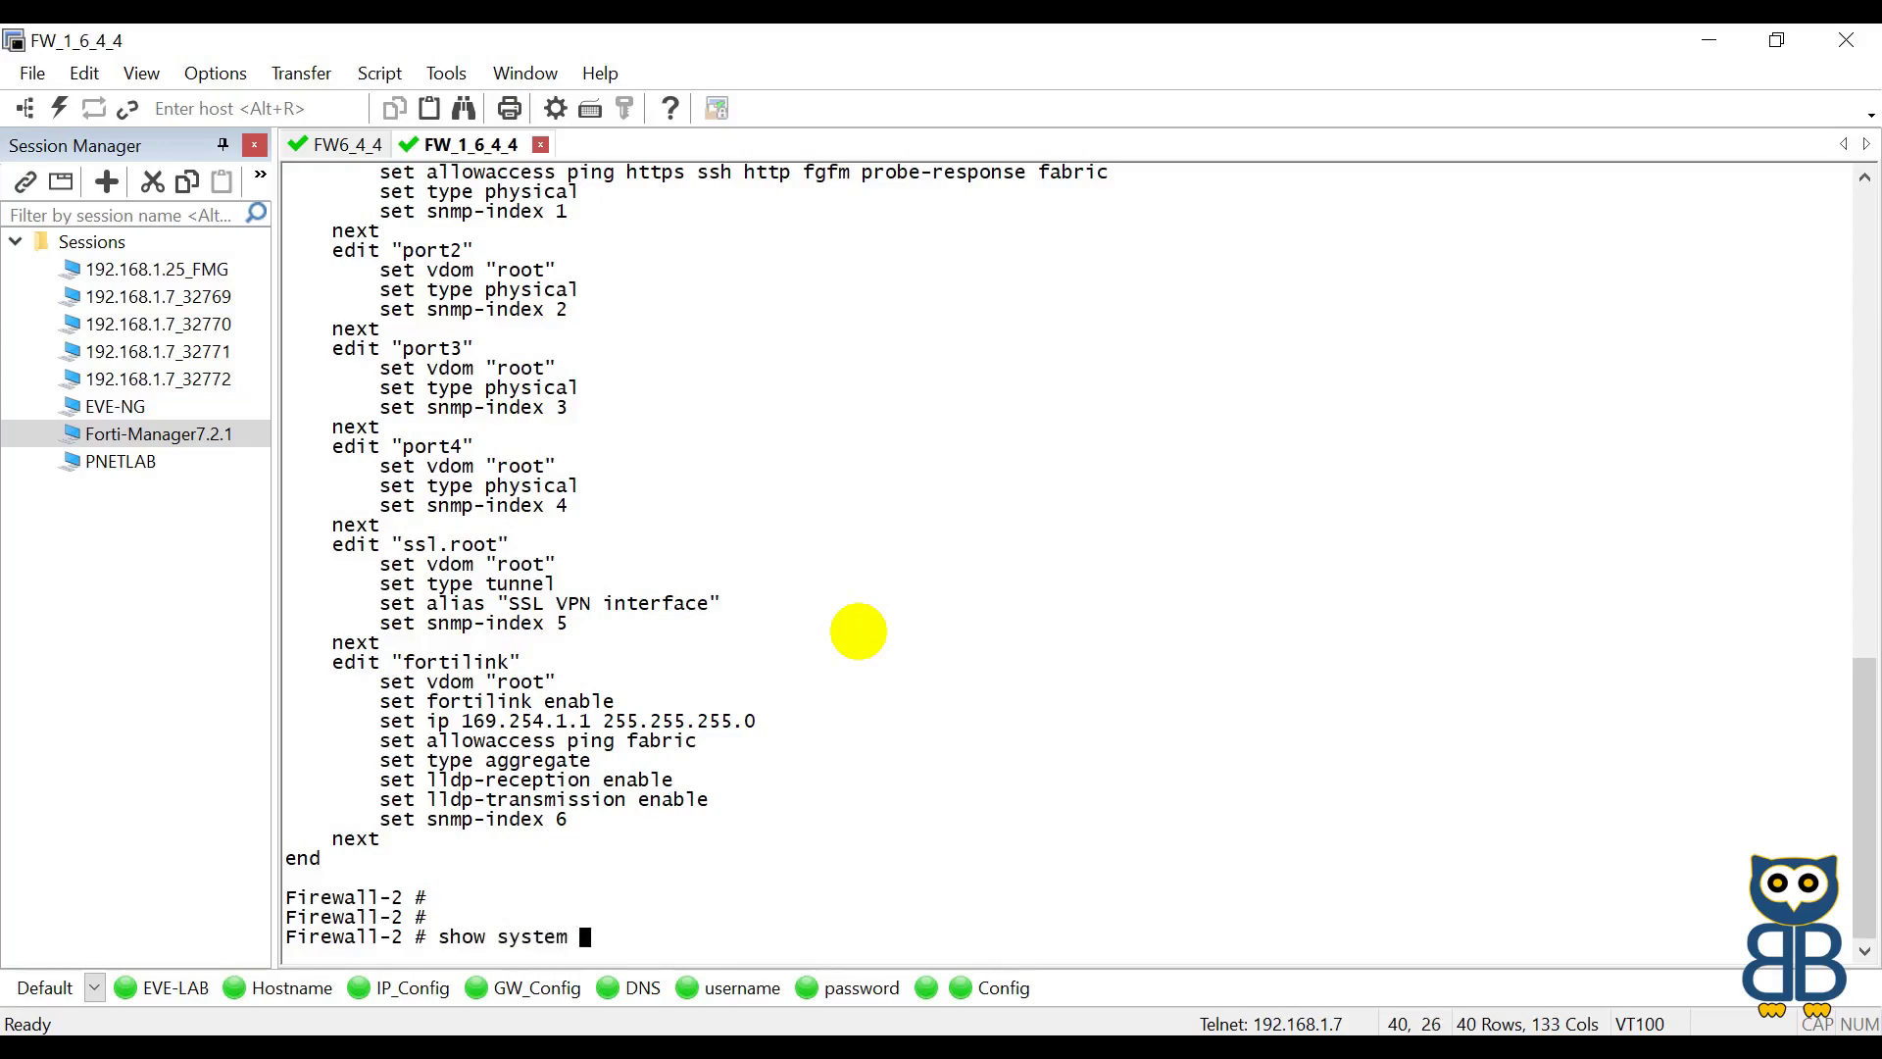
type("ce")
key("Tab")
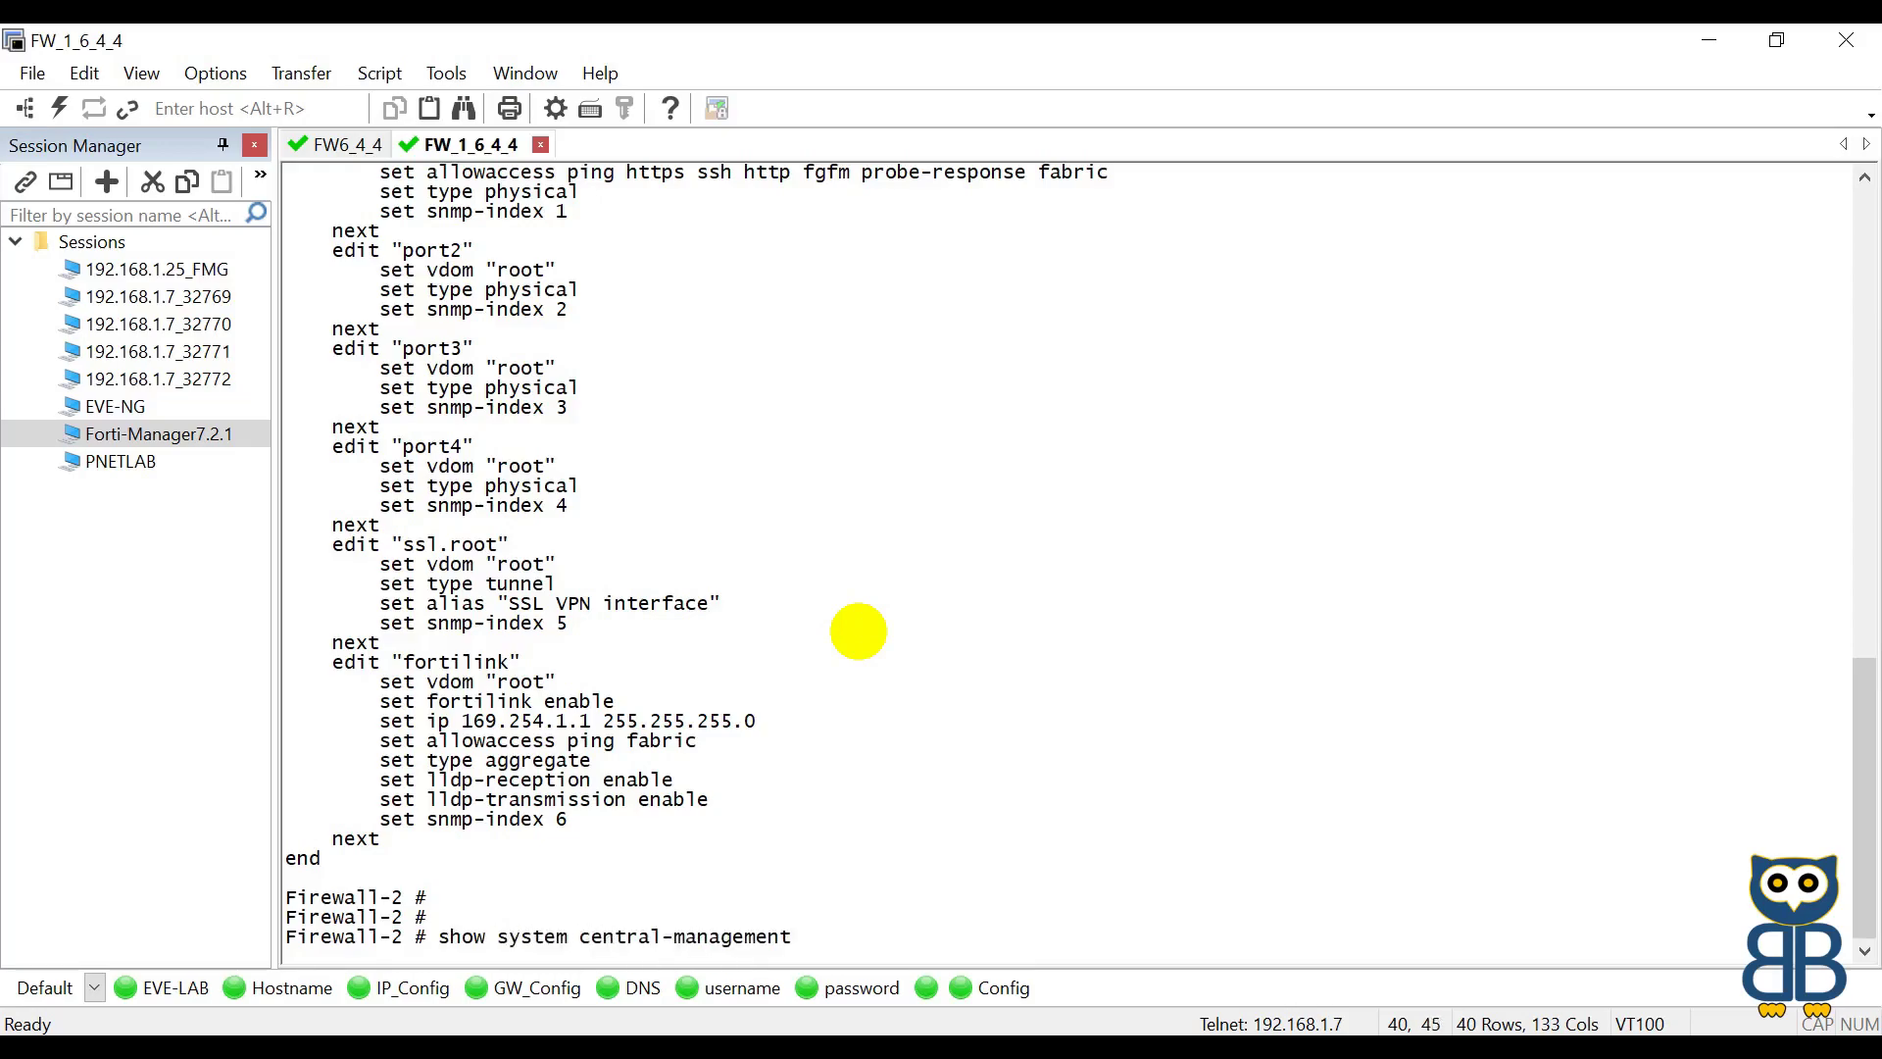
key("Return")
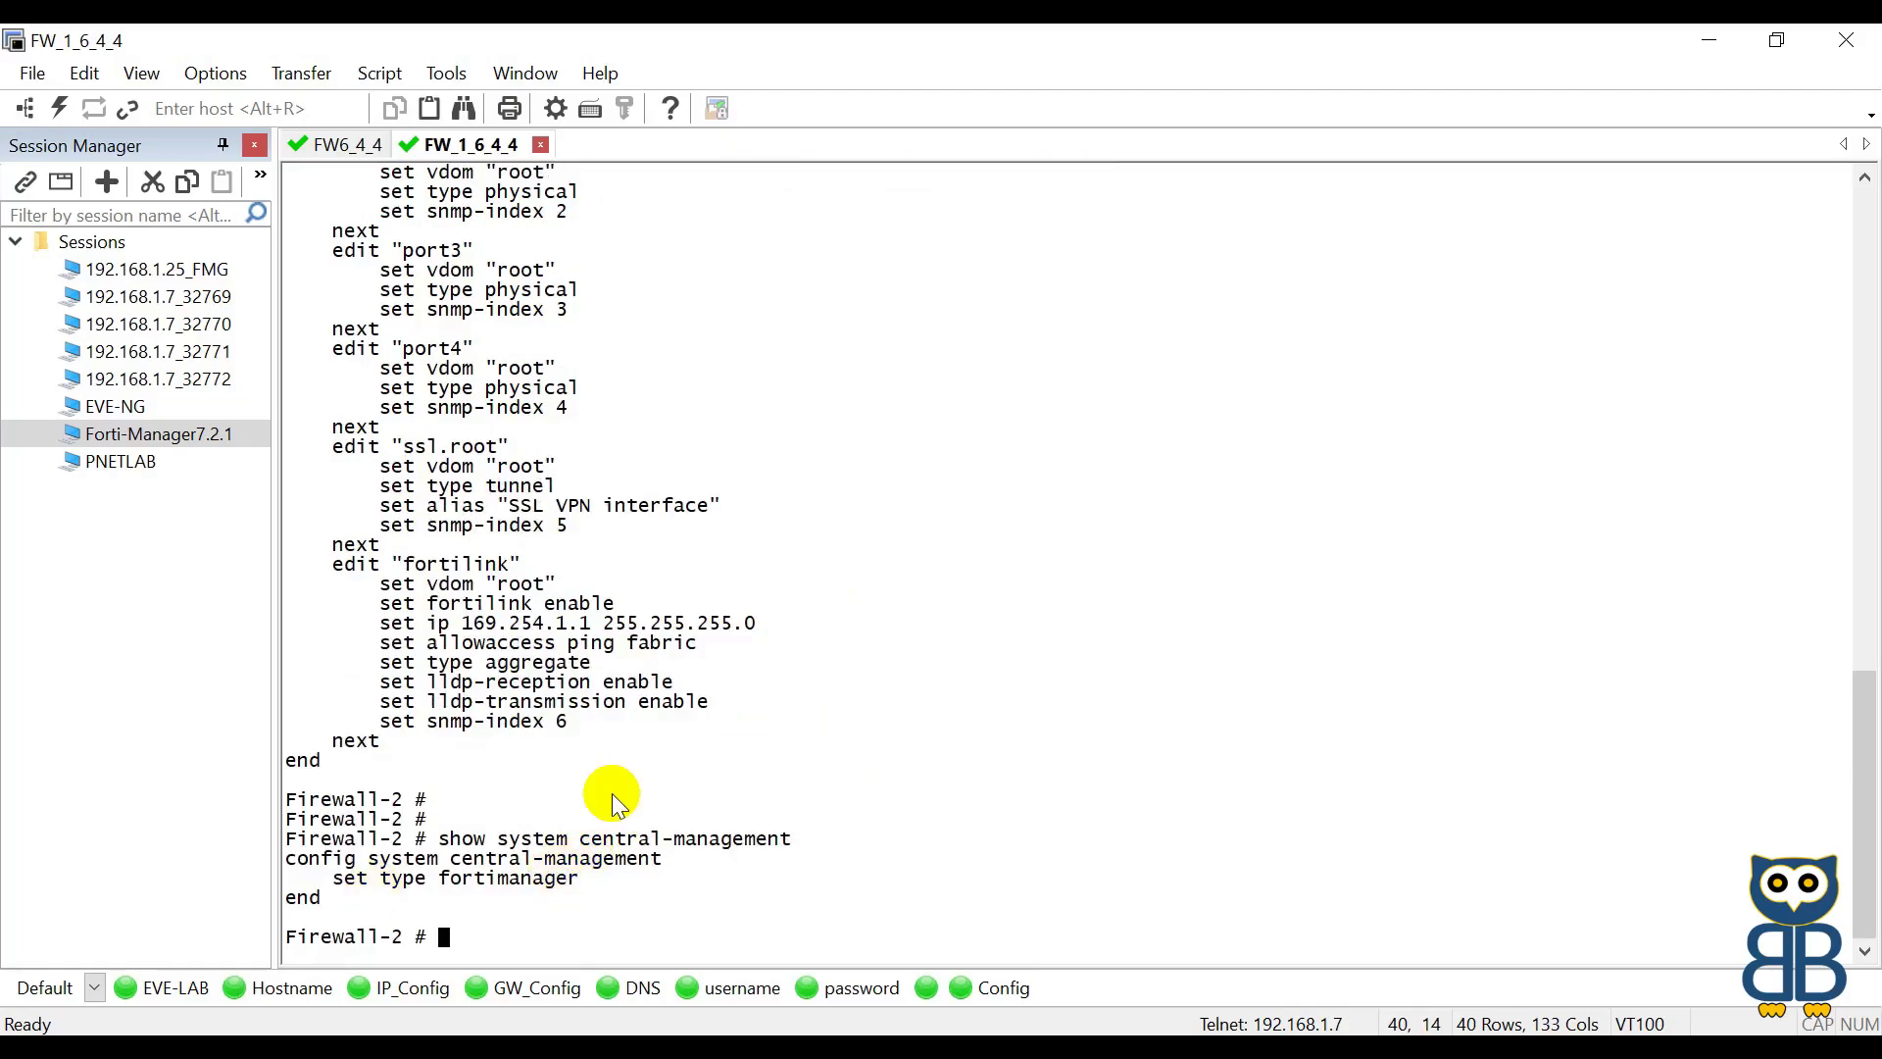
left_click_drag(297, 867, 666, 861)
right_click(666, 861)
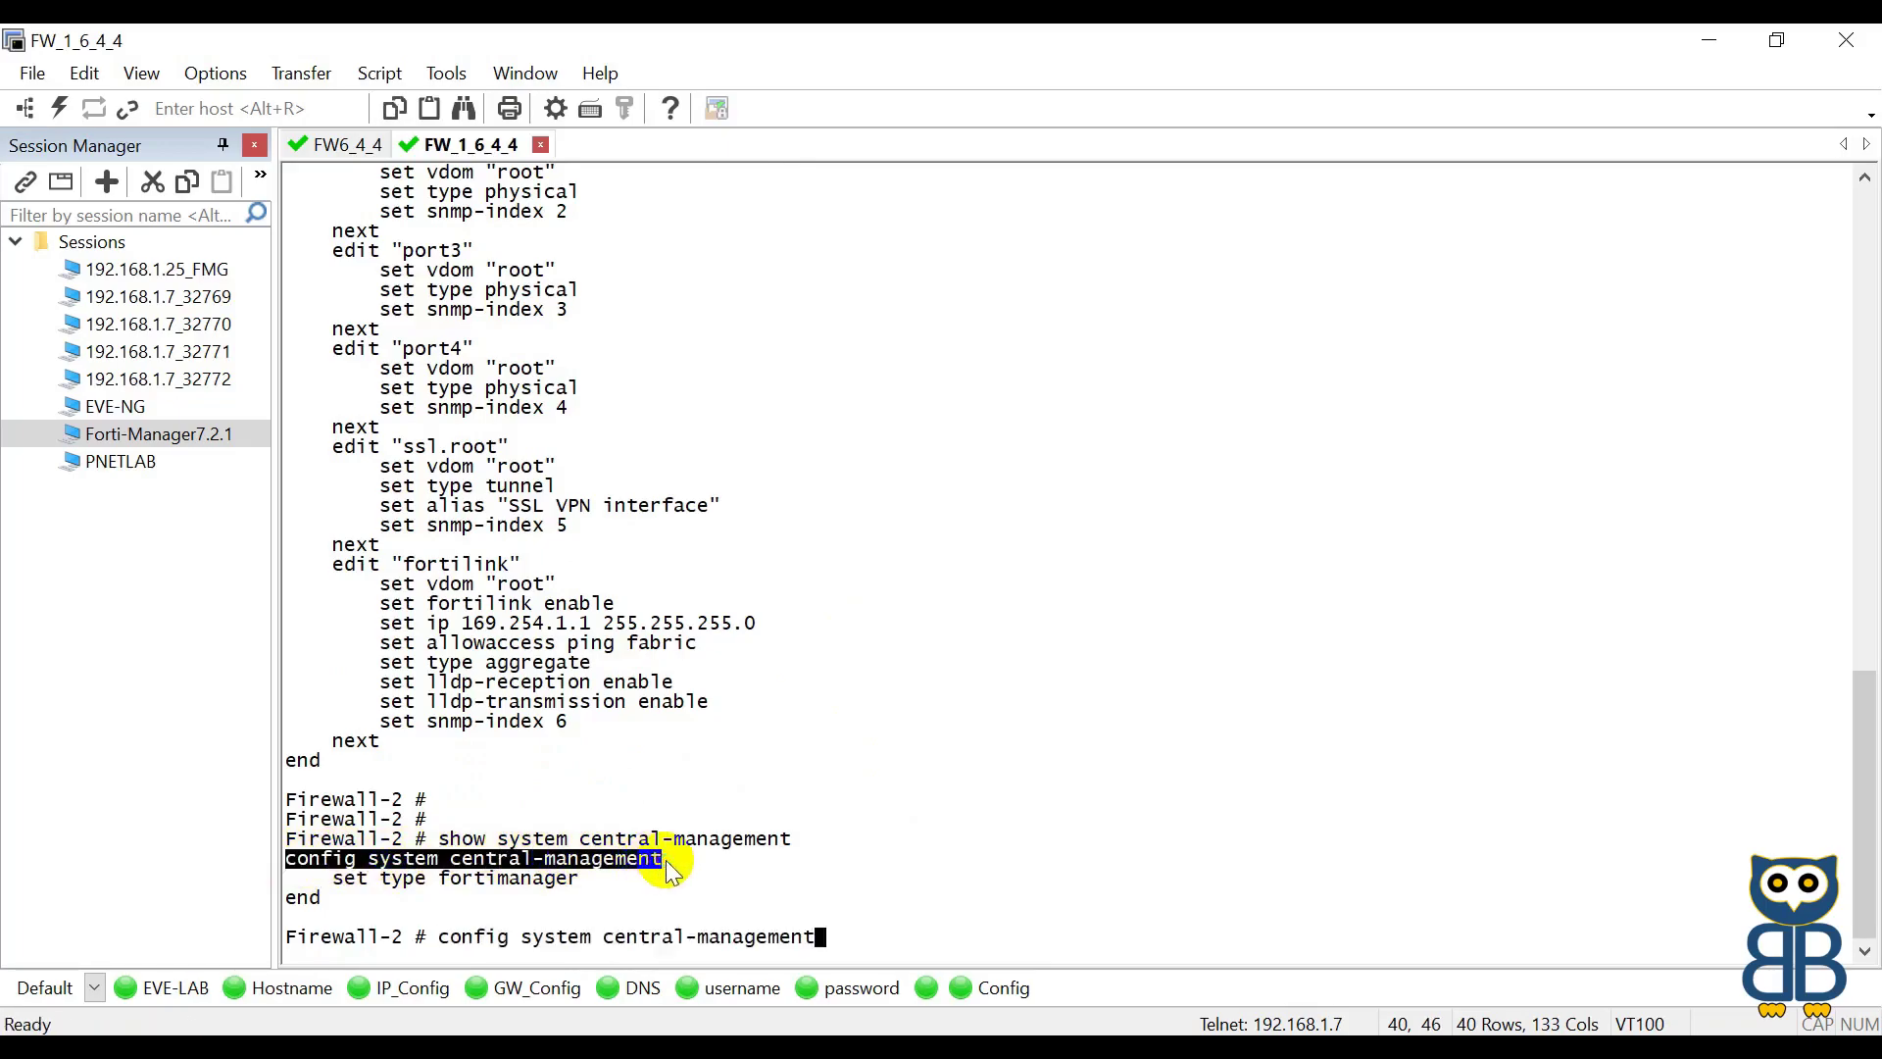
key("Return")
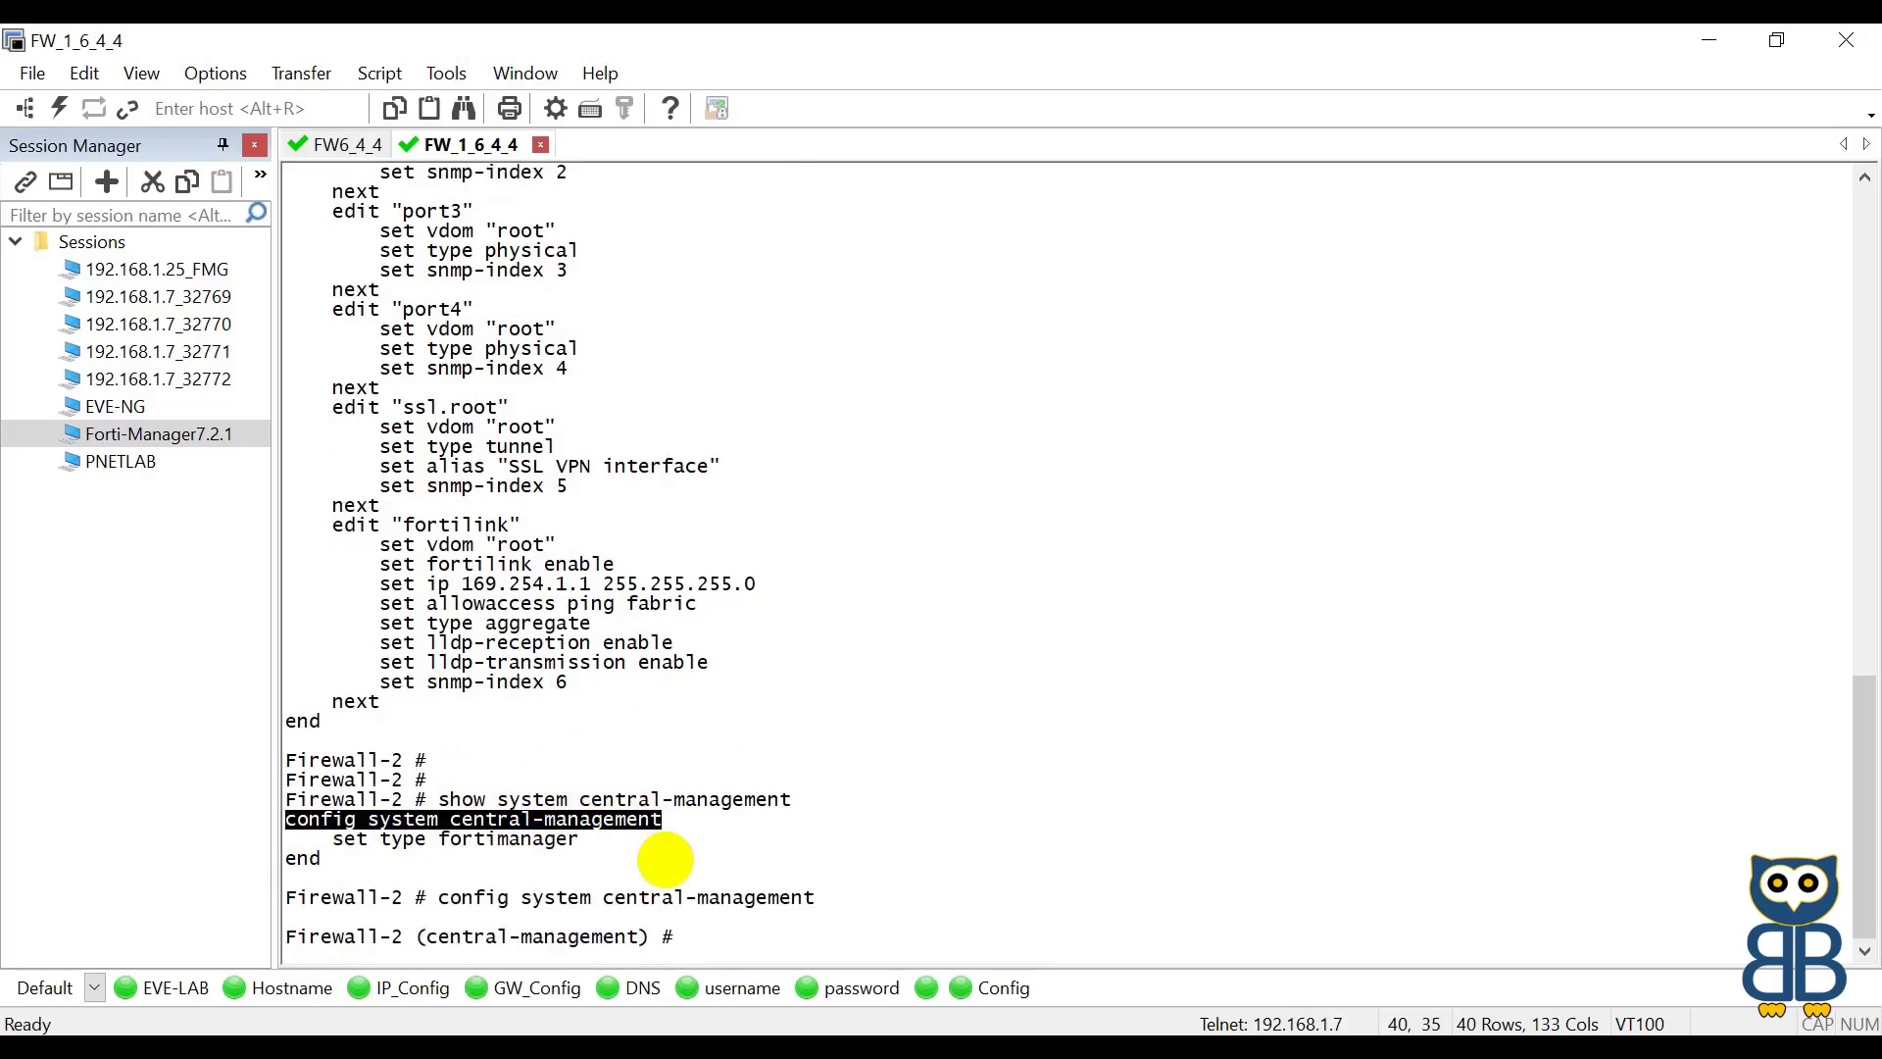
key("Return")
key("Return")
Step: Set enc-algorithm to default and save with end
type("set ")
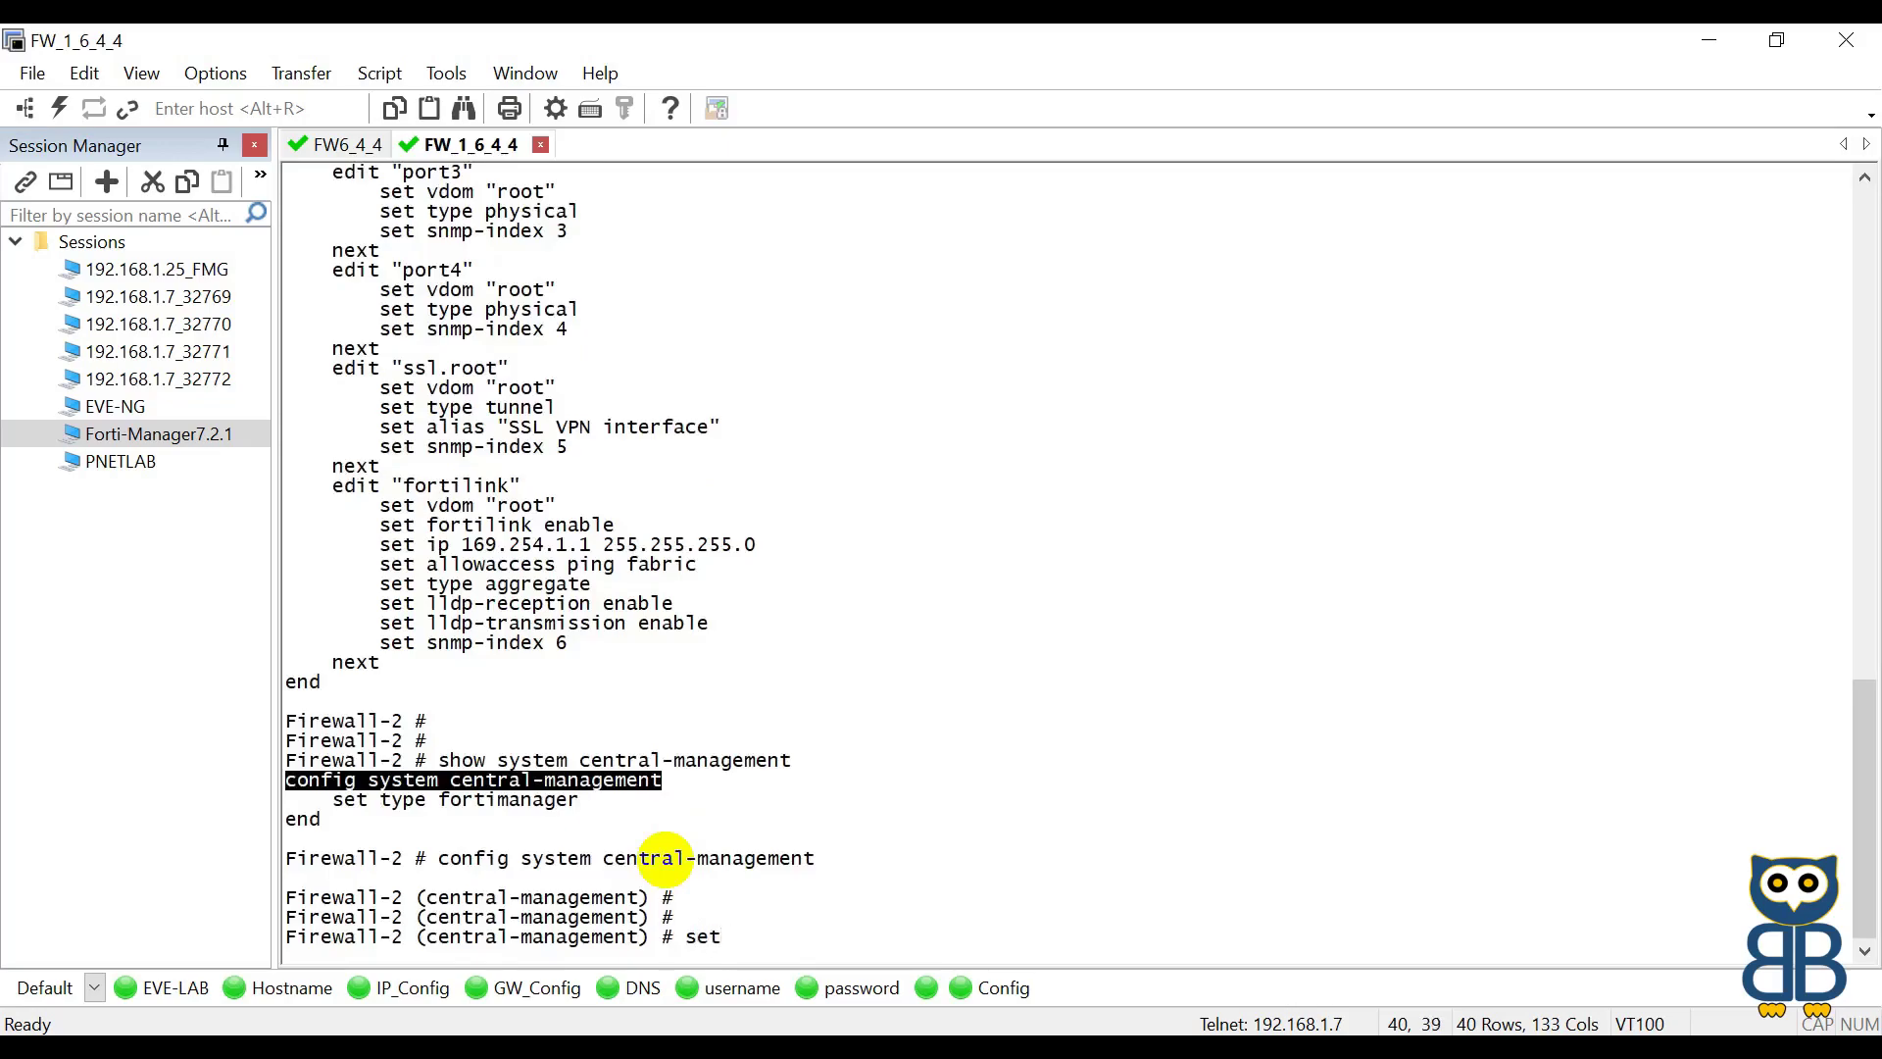
type("e")
type("c")
key("BackSpace")
key("BackSpace")
type("n")
key("Tab")
type("de")
key("Tab")
key("Return")
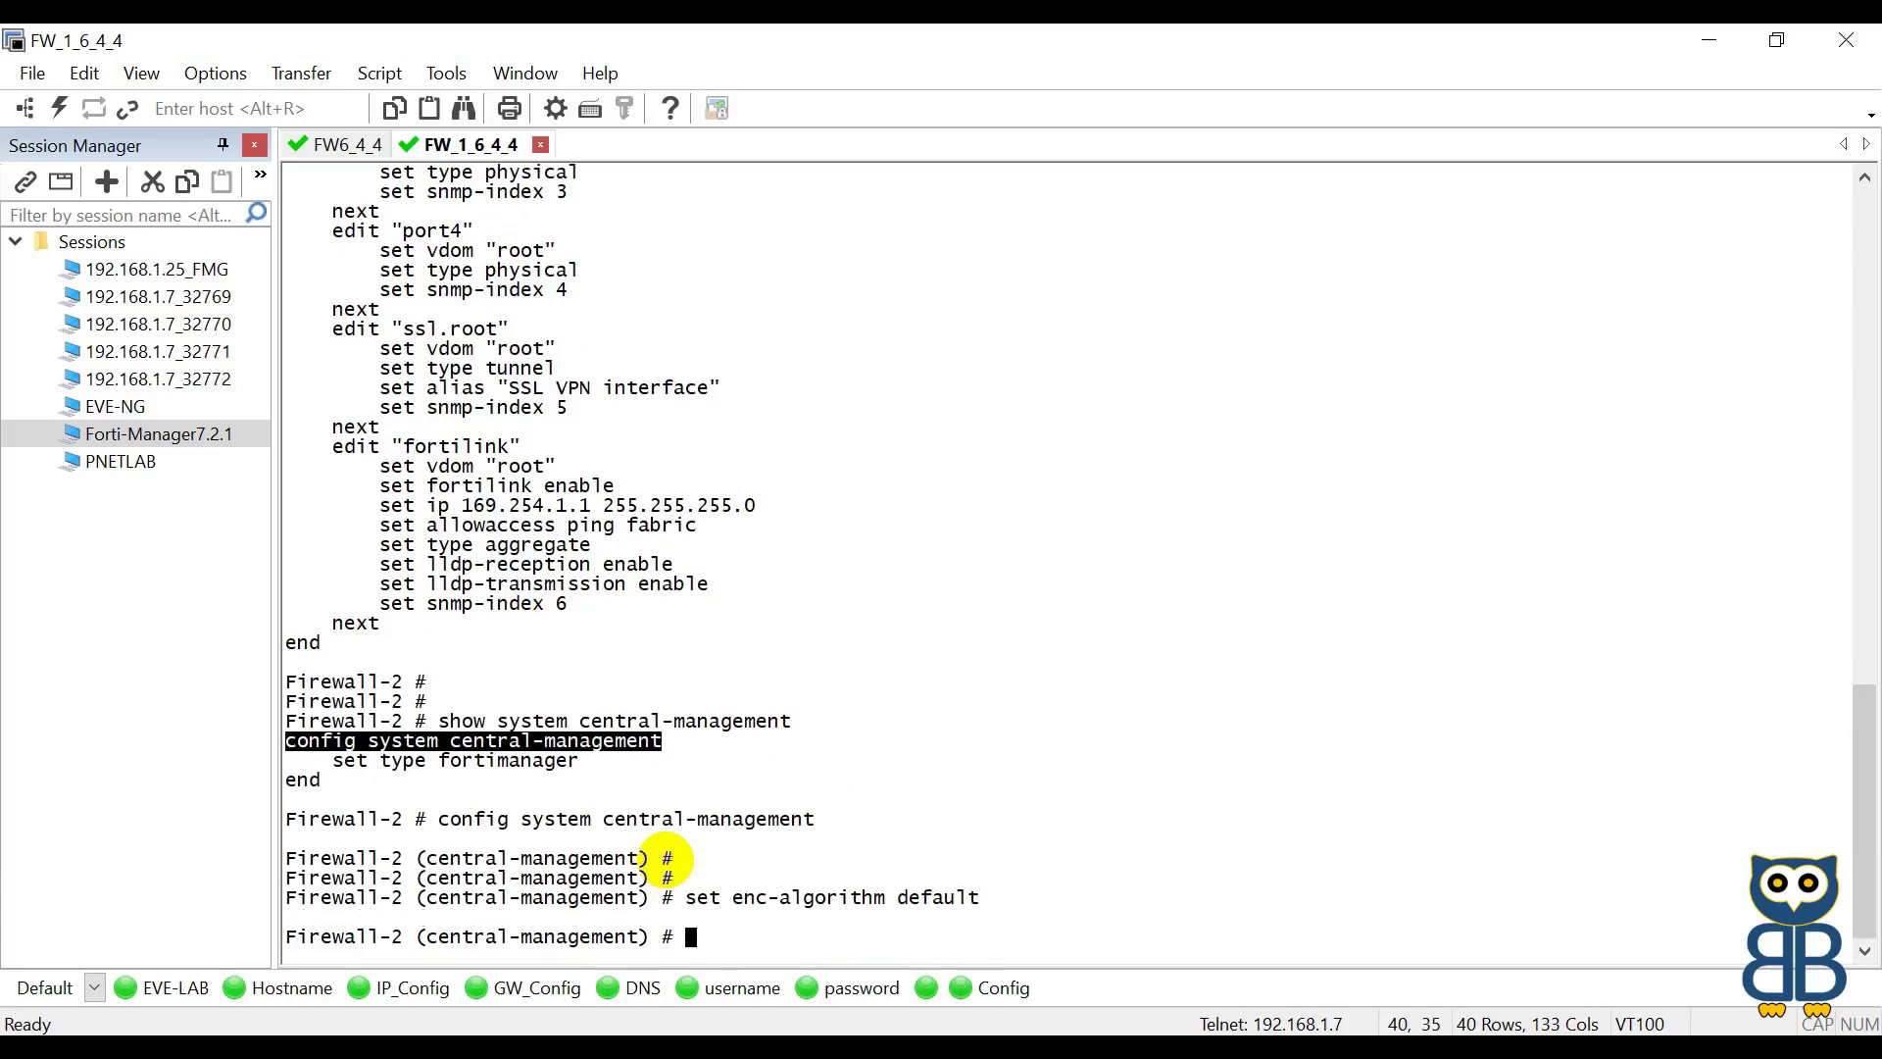
key("Return")
type("end")
key("Return")
key("Return")
key("Return")
key("Return")
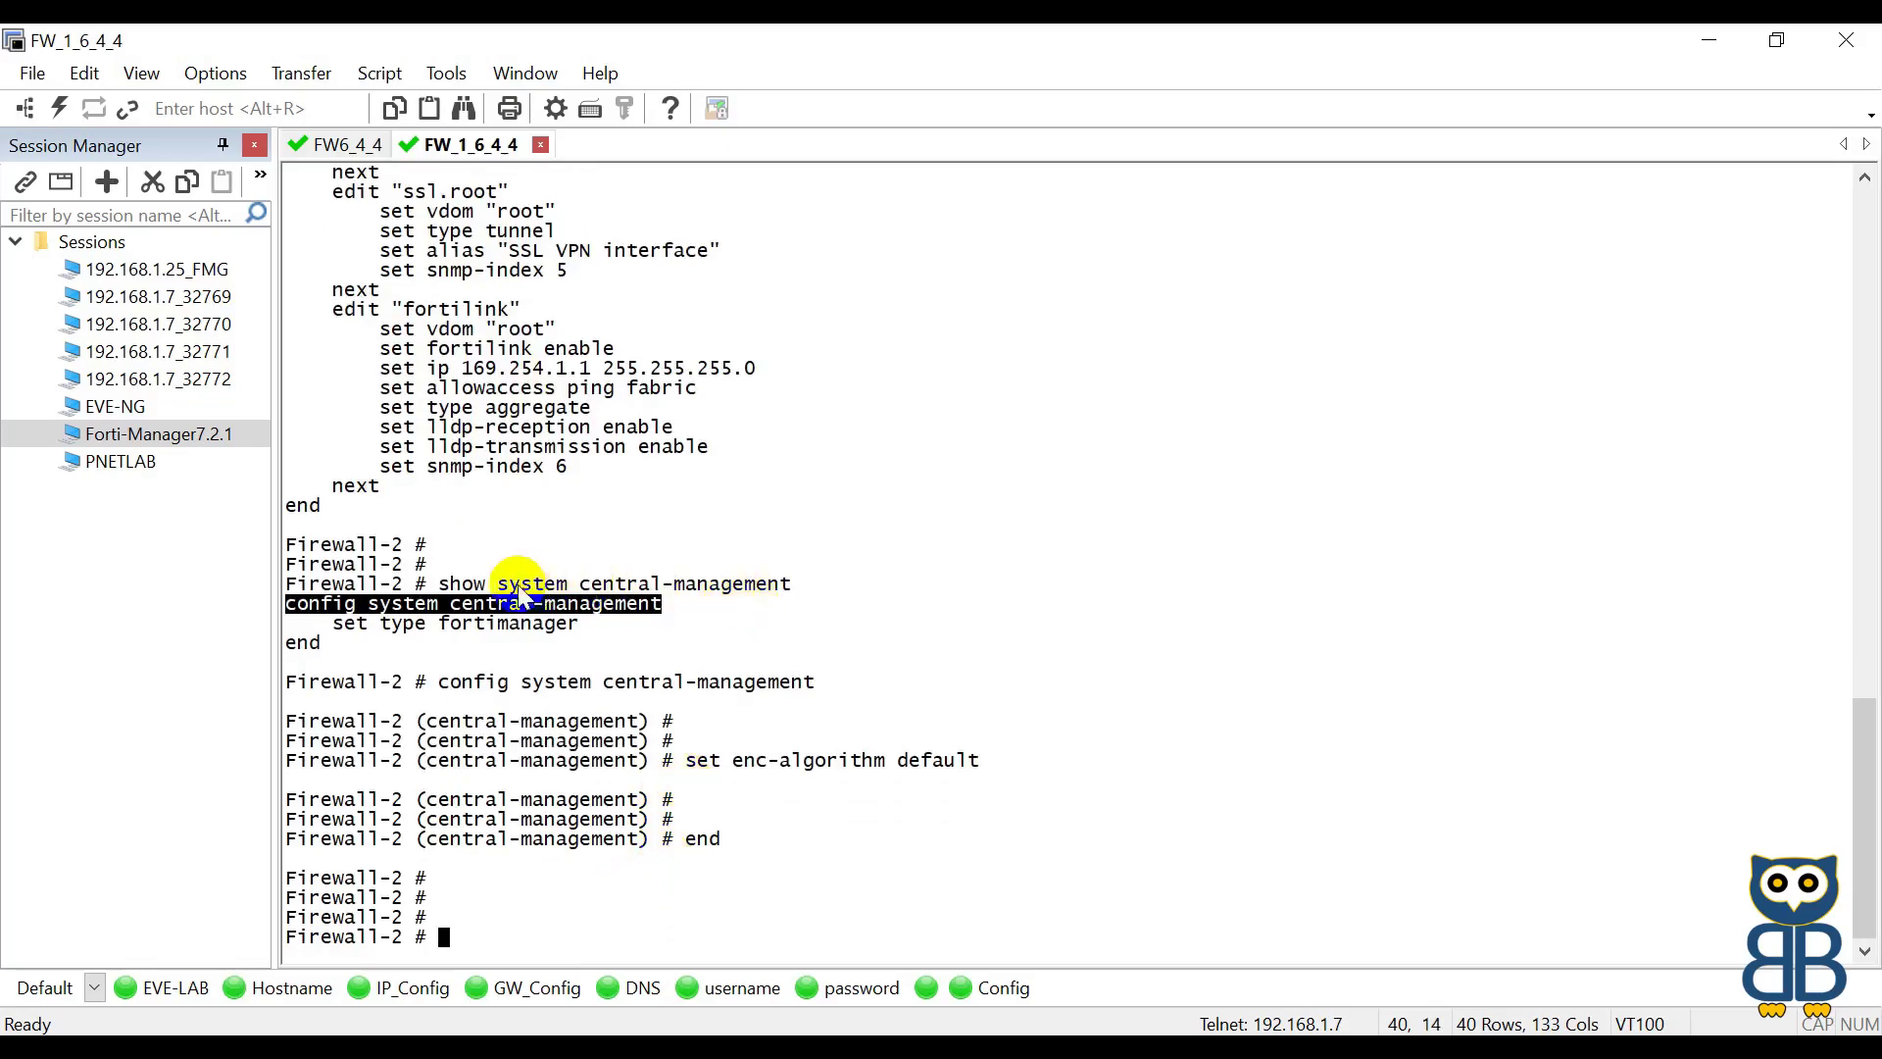
Step: Re-run show system central-management to verify enc-algorithm default, then open the Forti-Manager7.2.1 session
left_click_drag(440, 584, 802, 585)
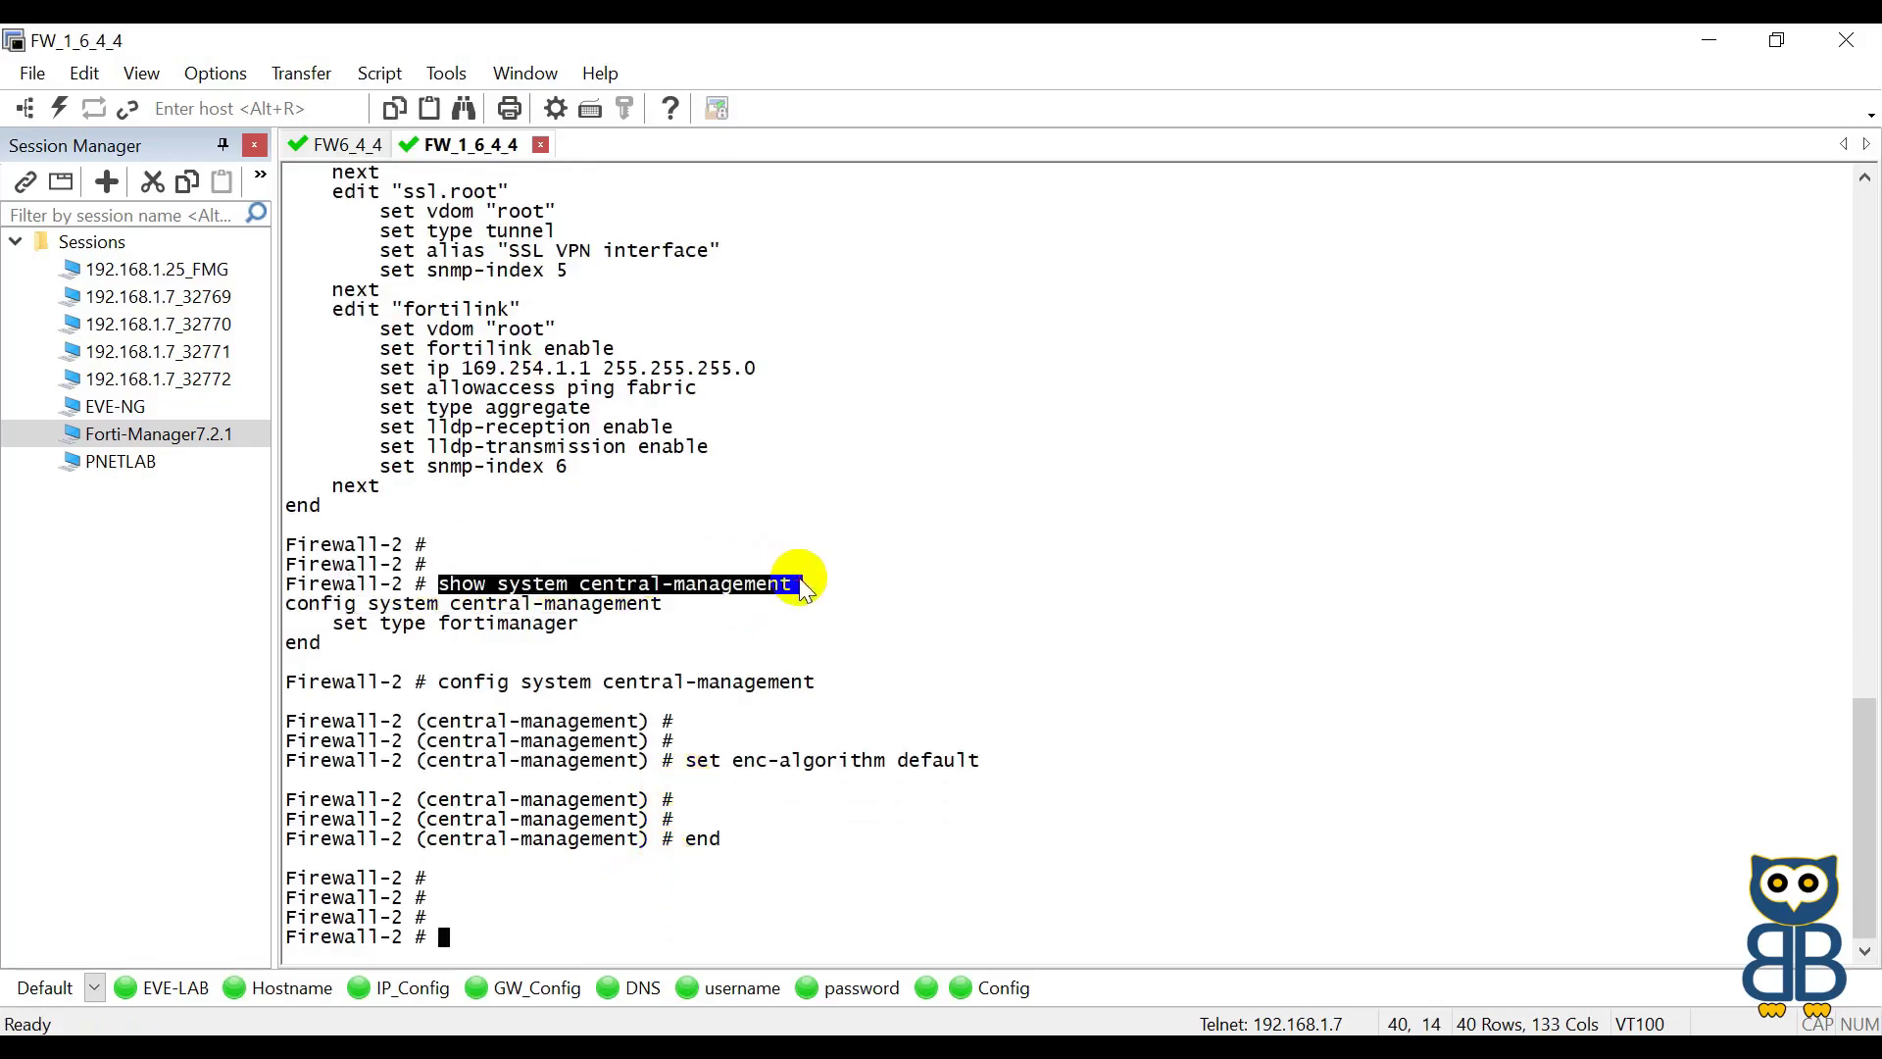
right_click(802, 585)
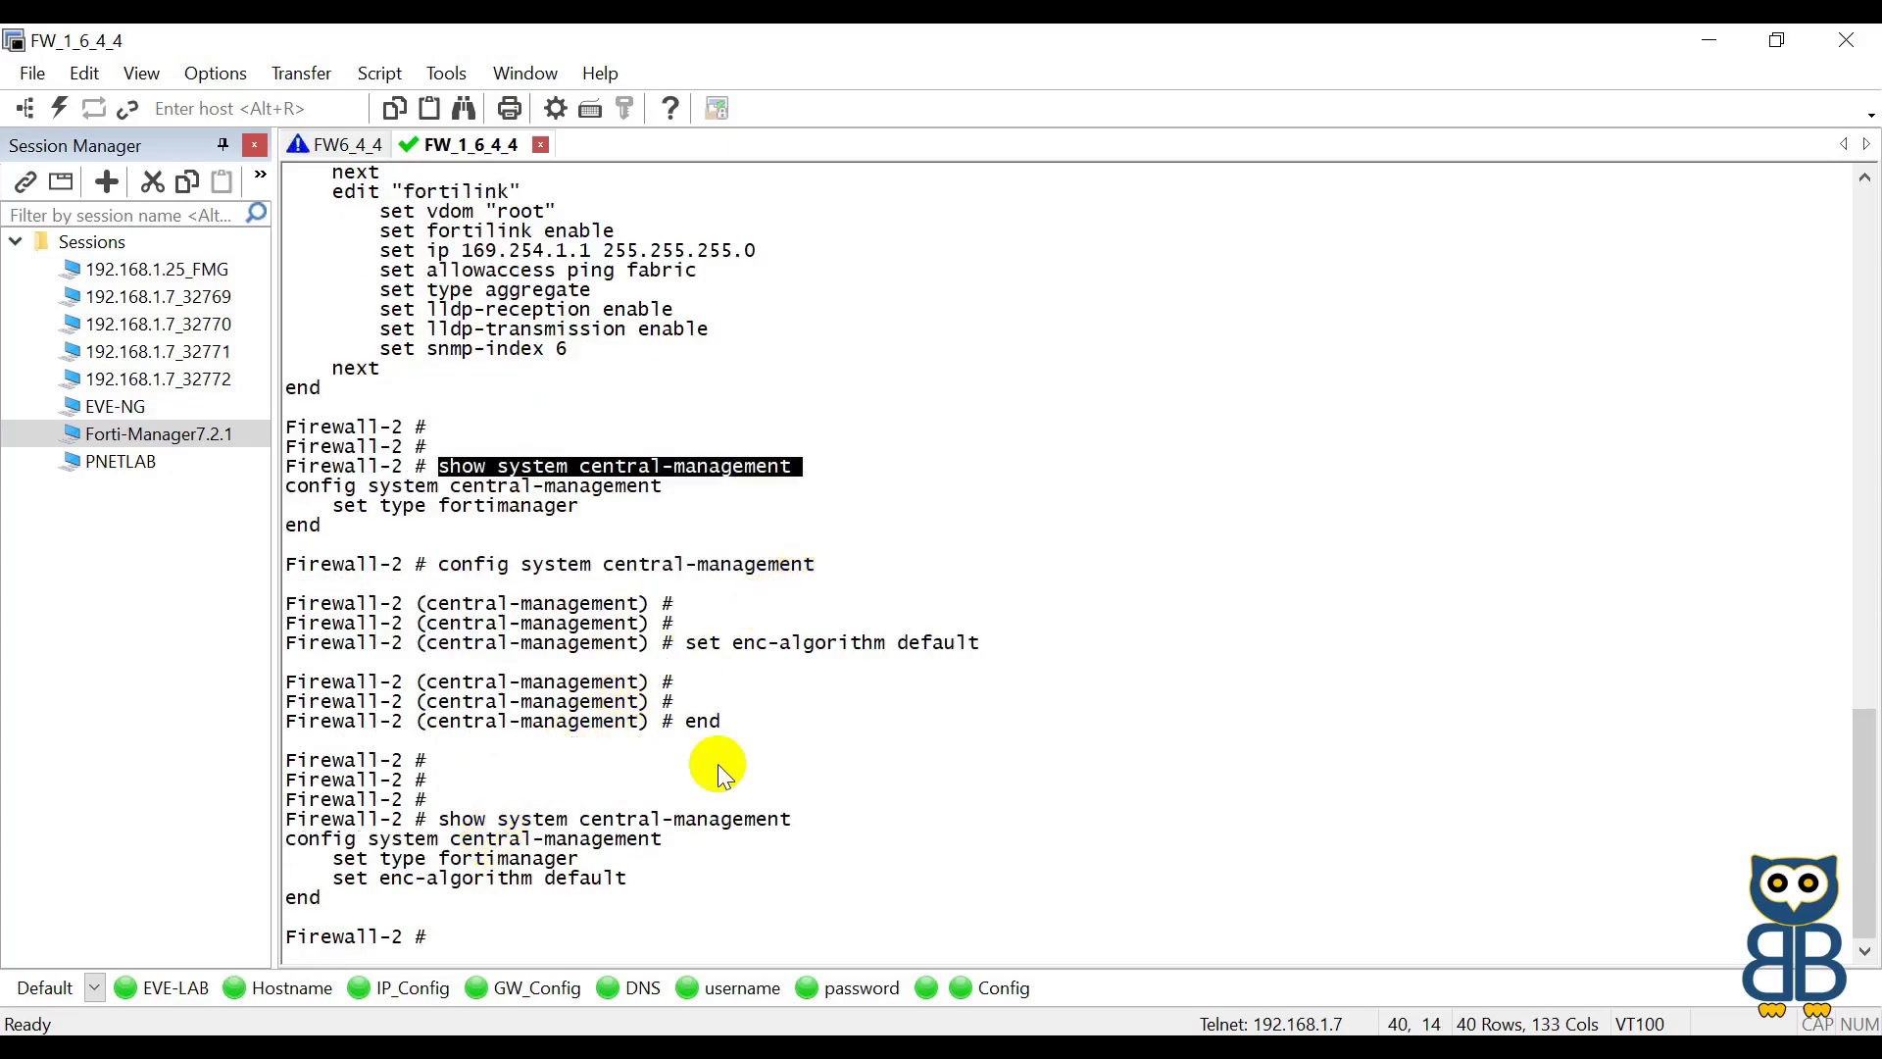
left_click_drag(333, 681, 651, 684)
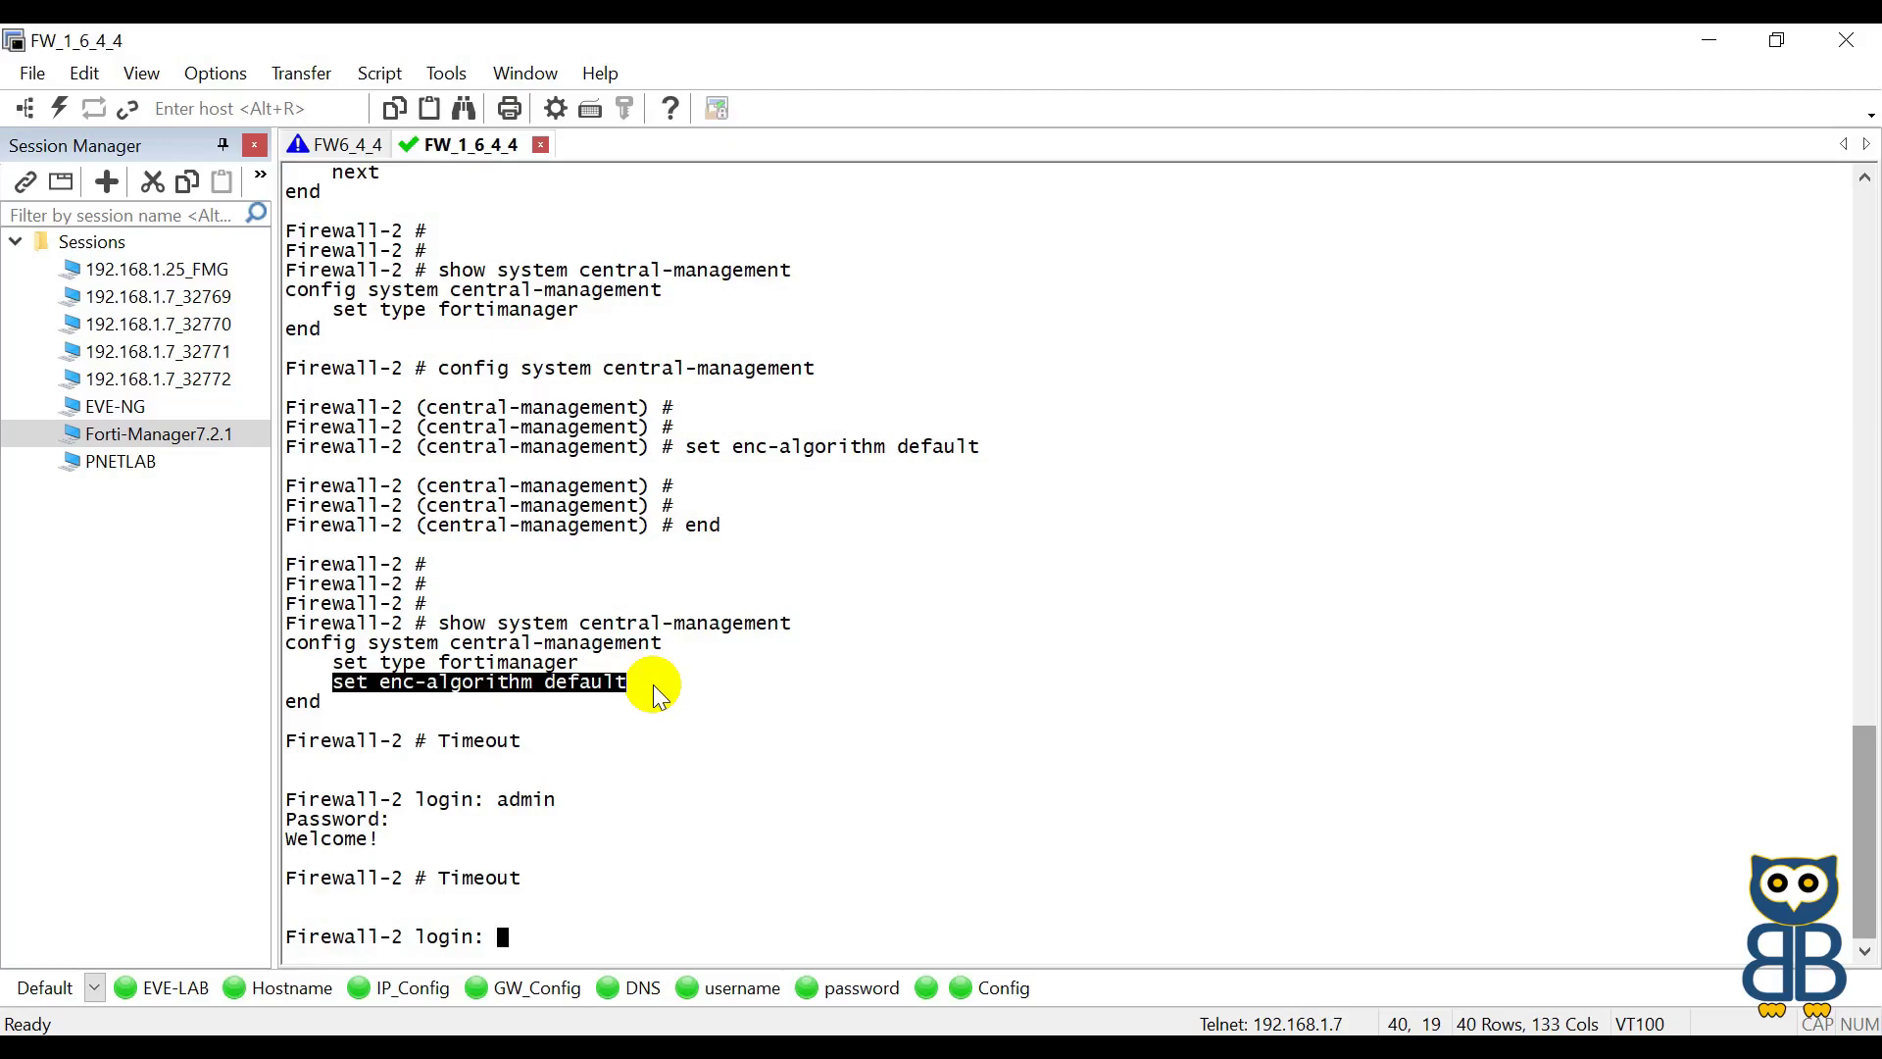
double_click(162, 434)
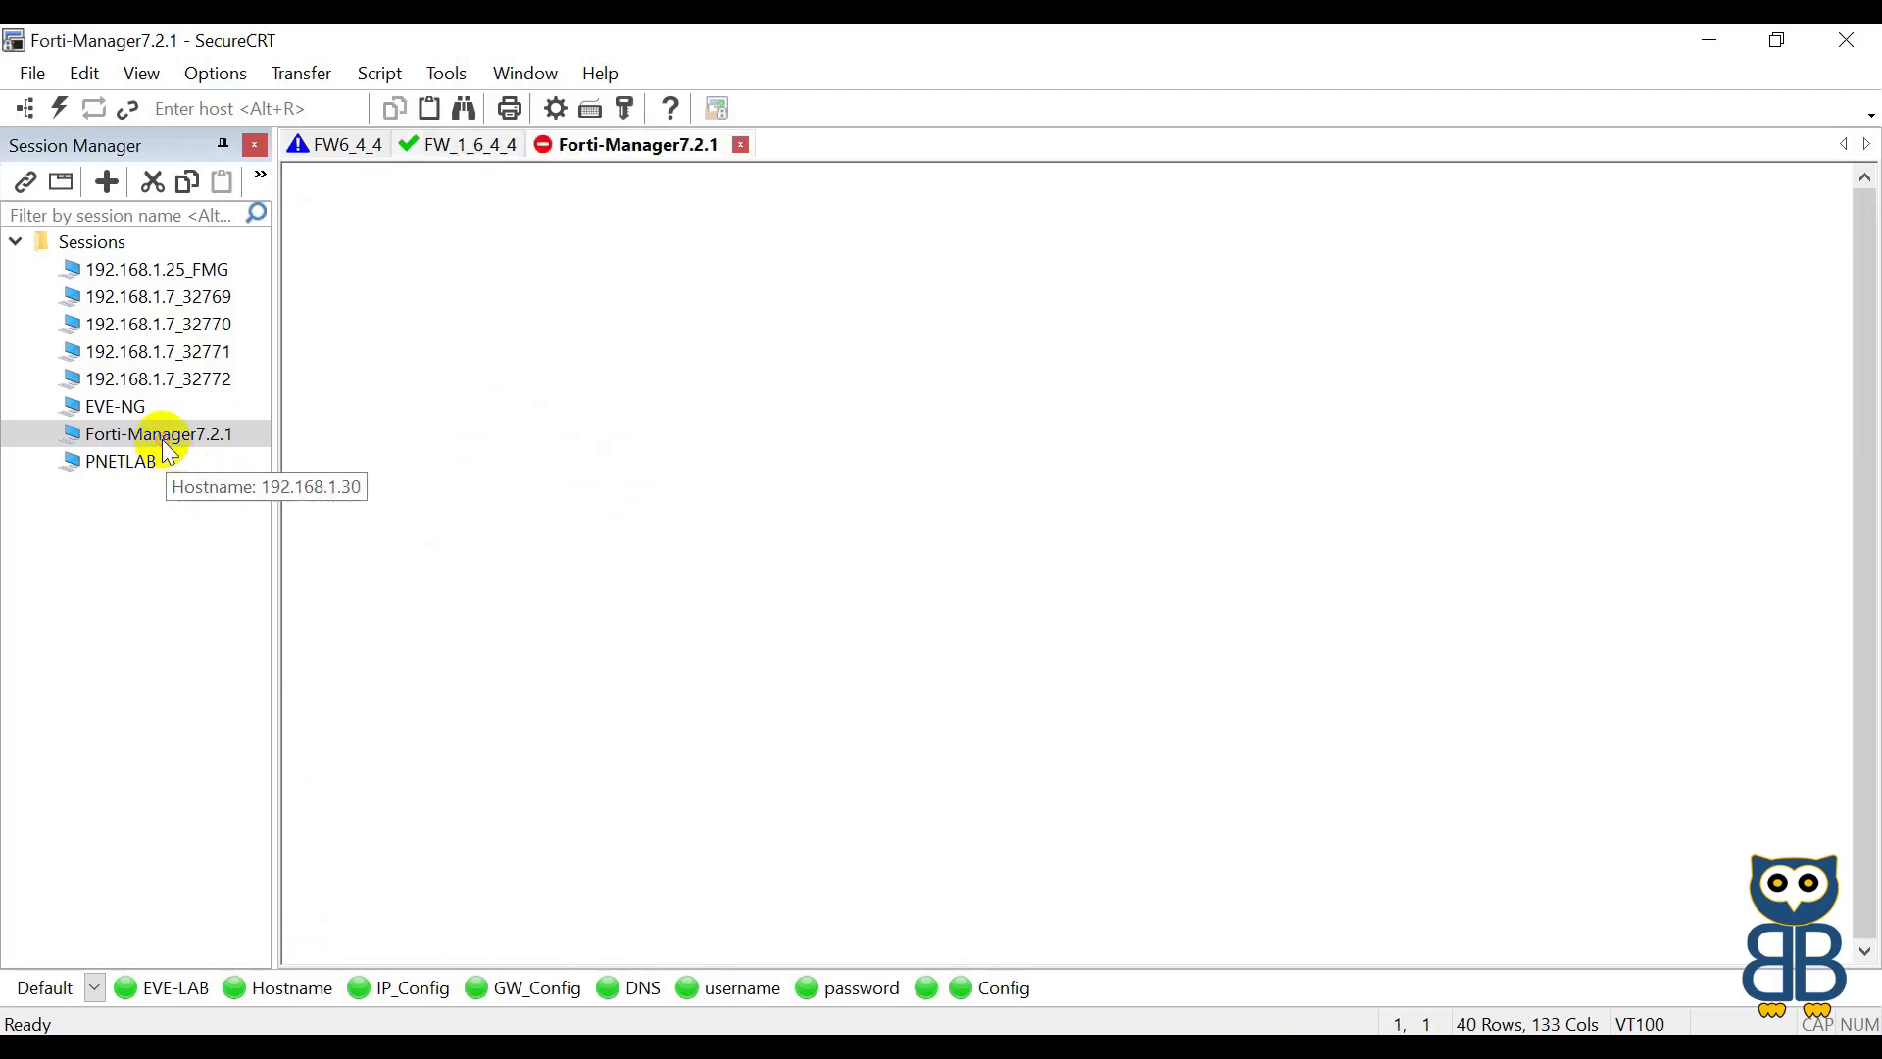
key("Return")
key("Return")
key("Return")
key("Return")
key("Return")
type("sh")
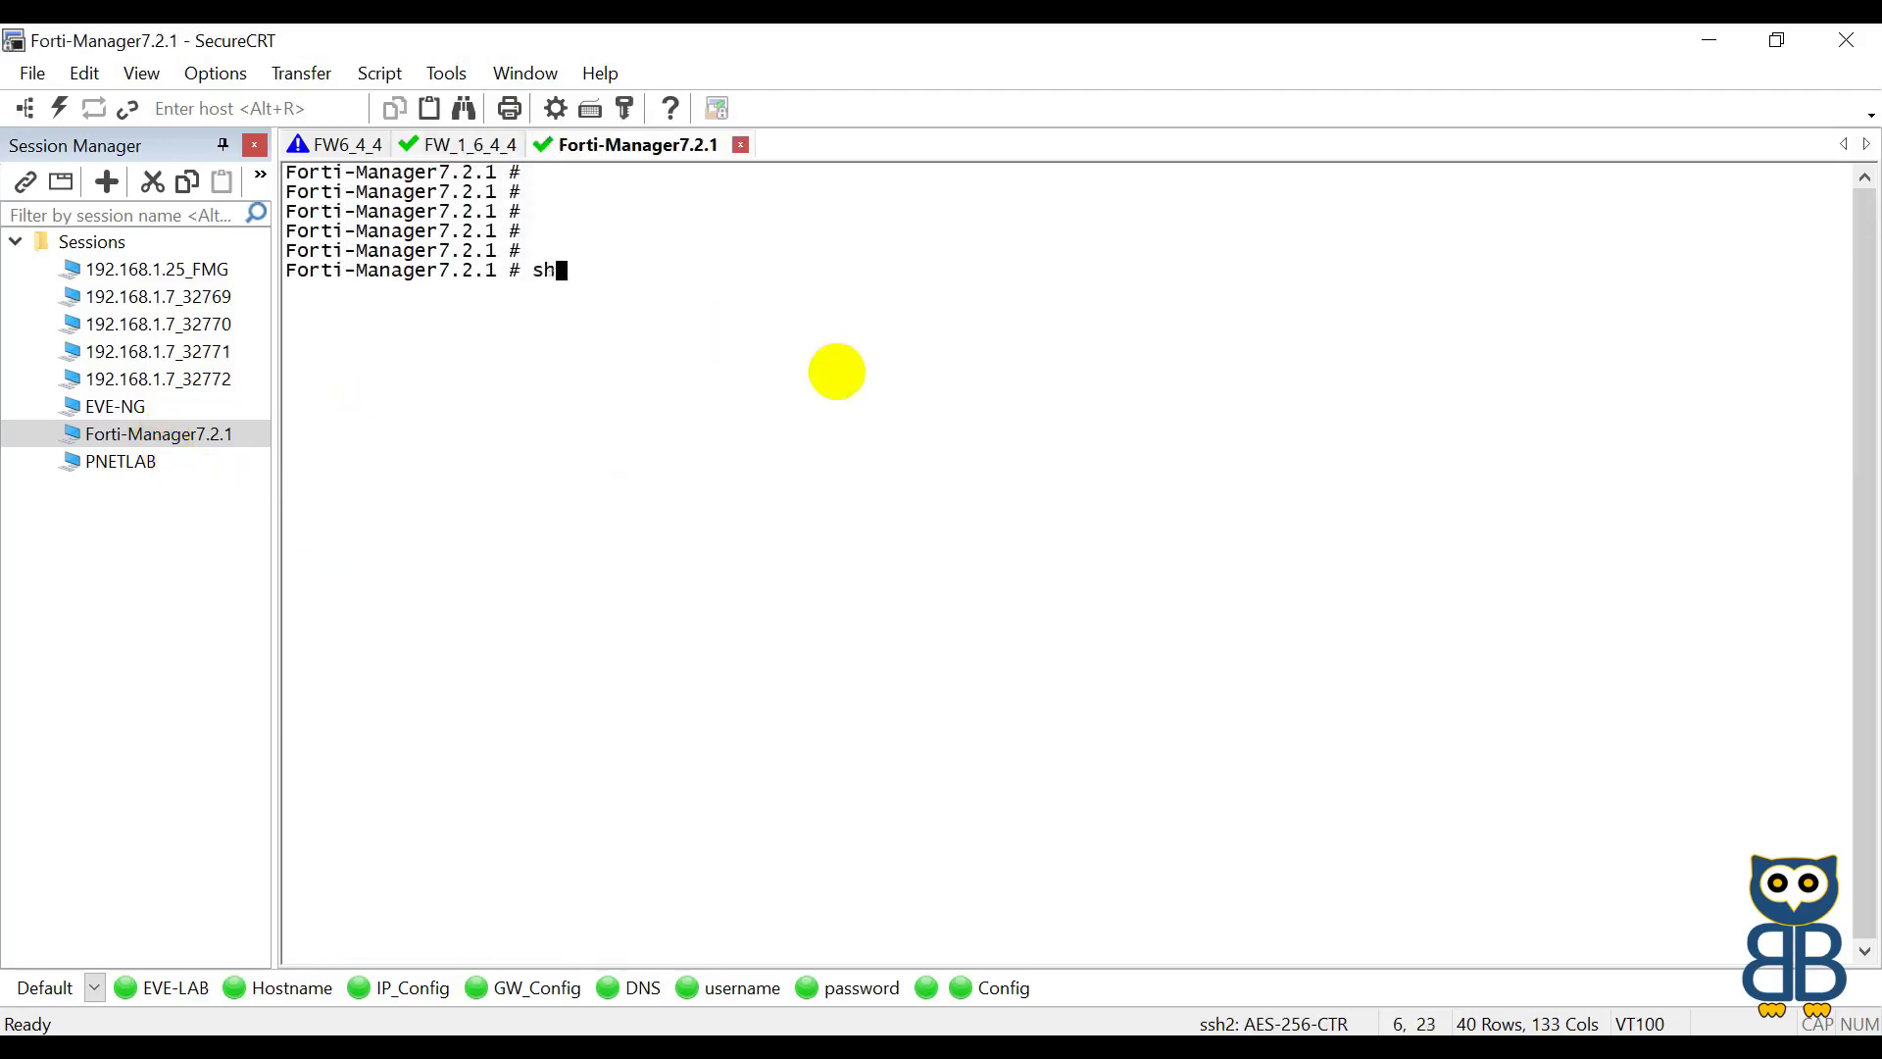
type("ow system global")
key("Return")
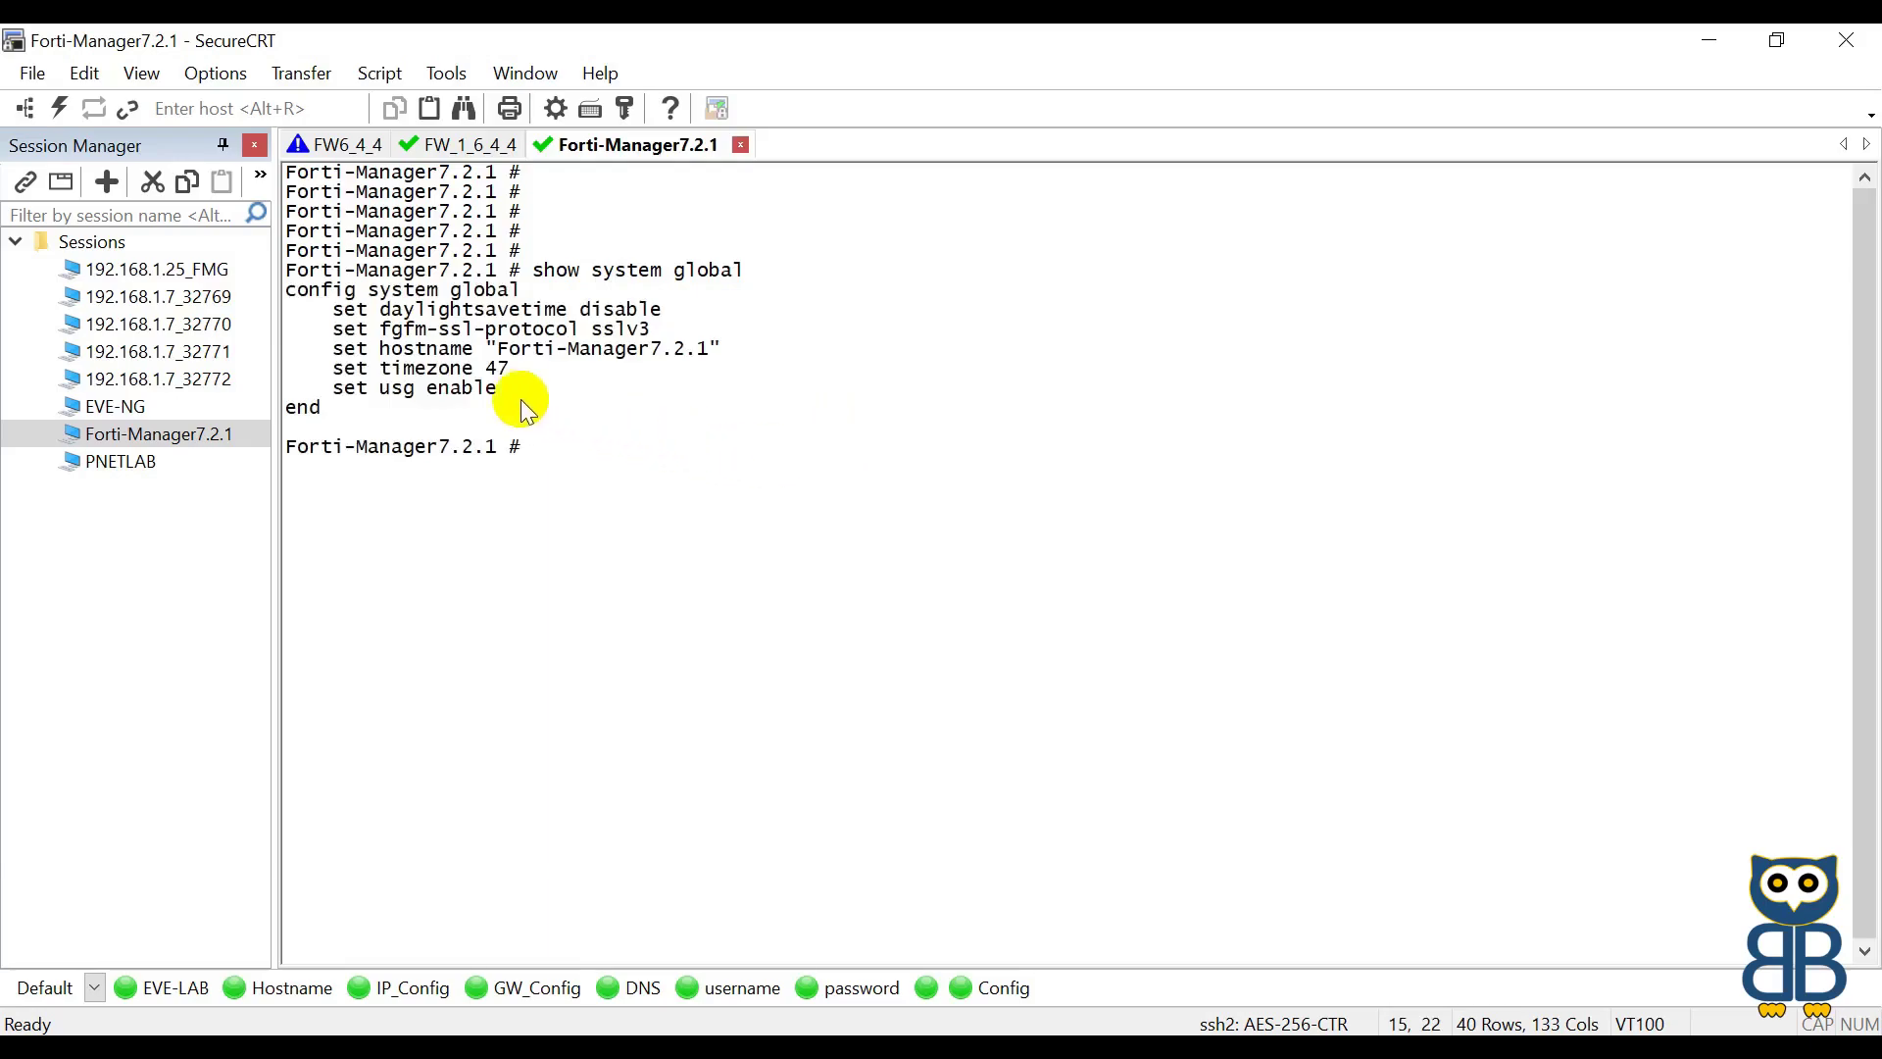
left_click_drag(336, 312, 666, 315)
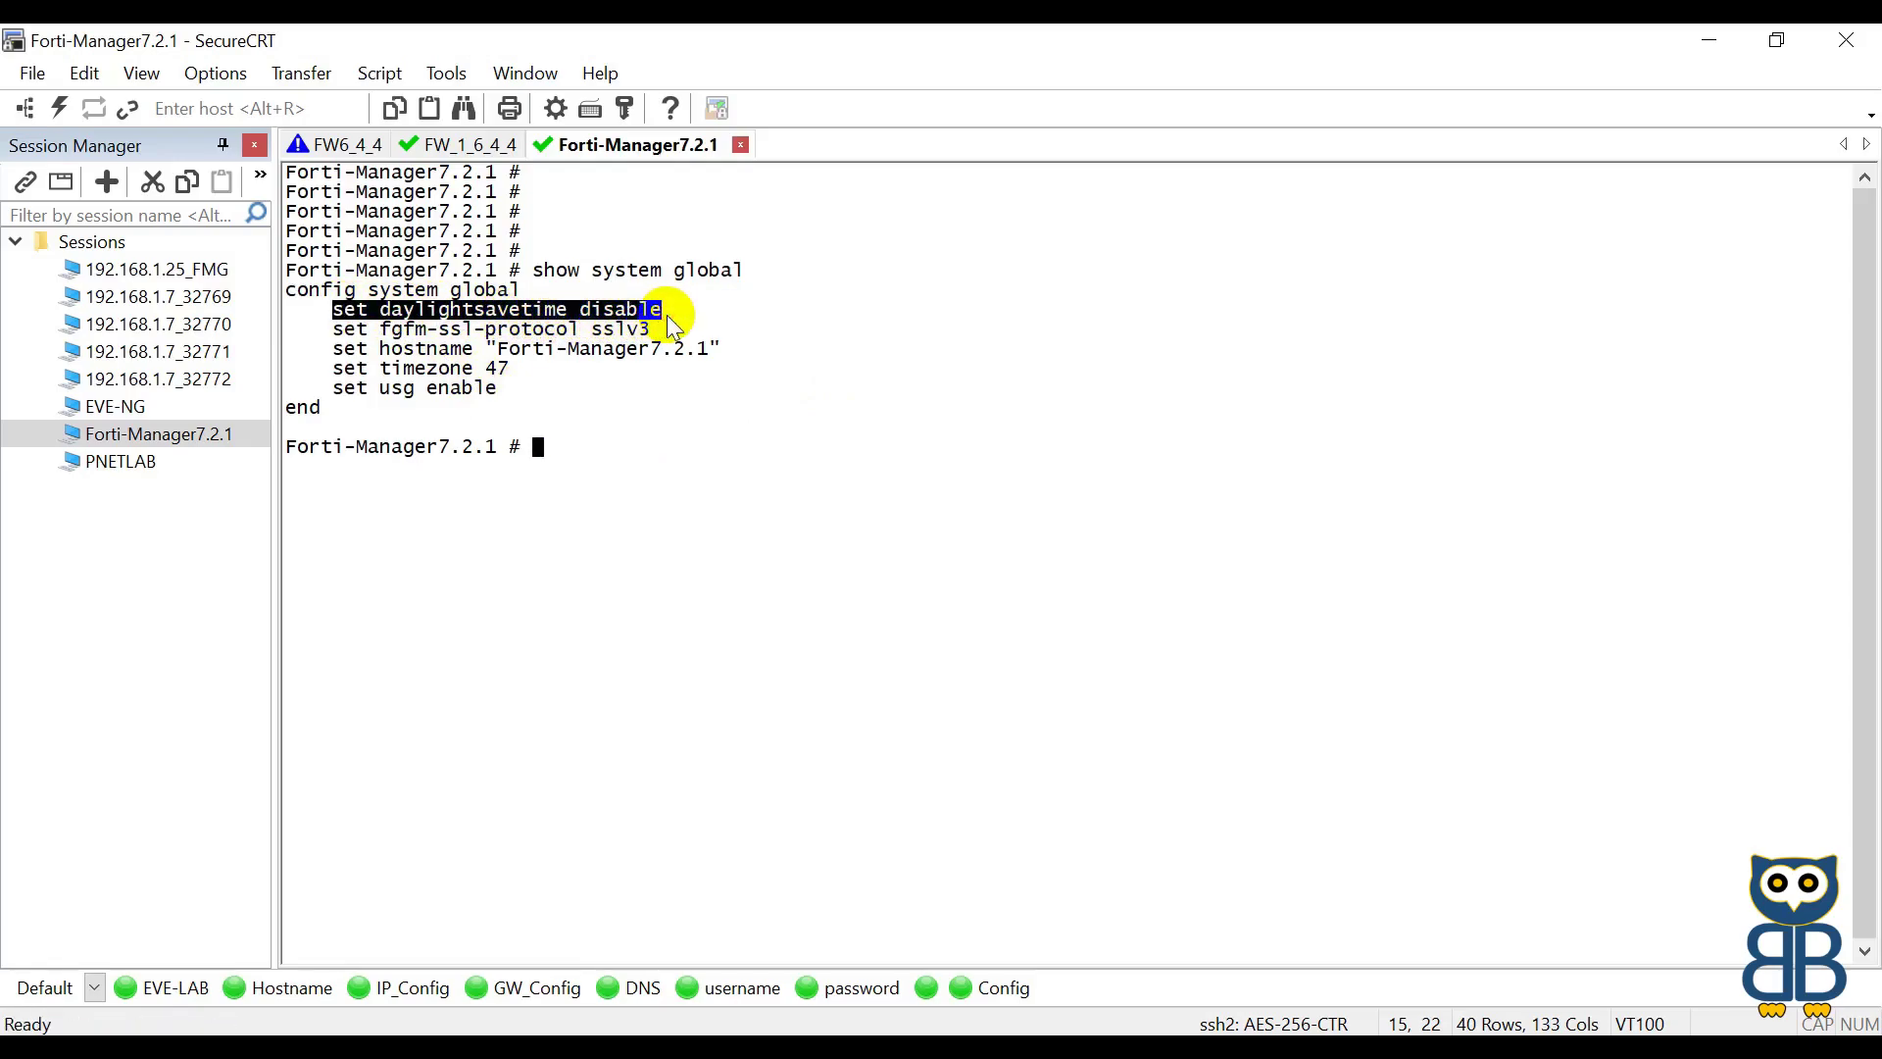
left_click(617, 372)
left_click_drag(333, 329, 651, 330)
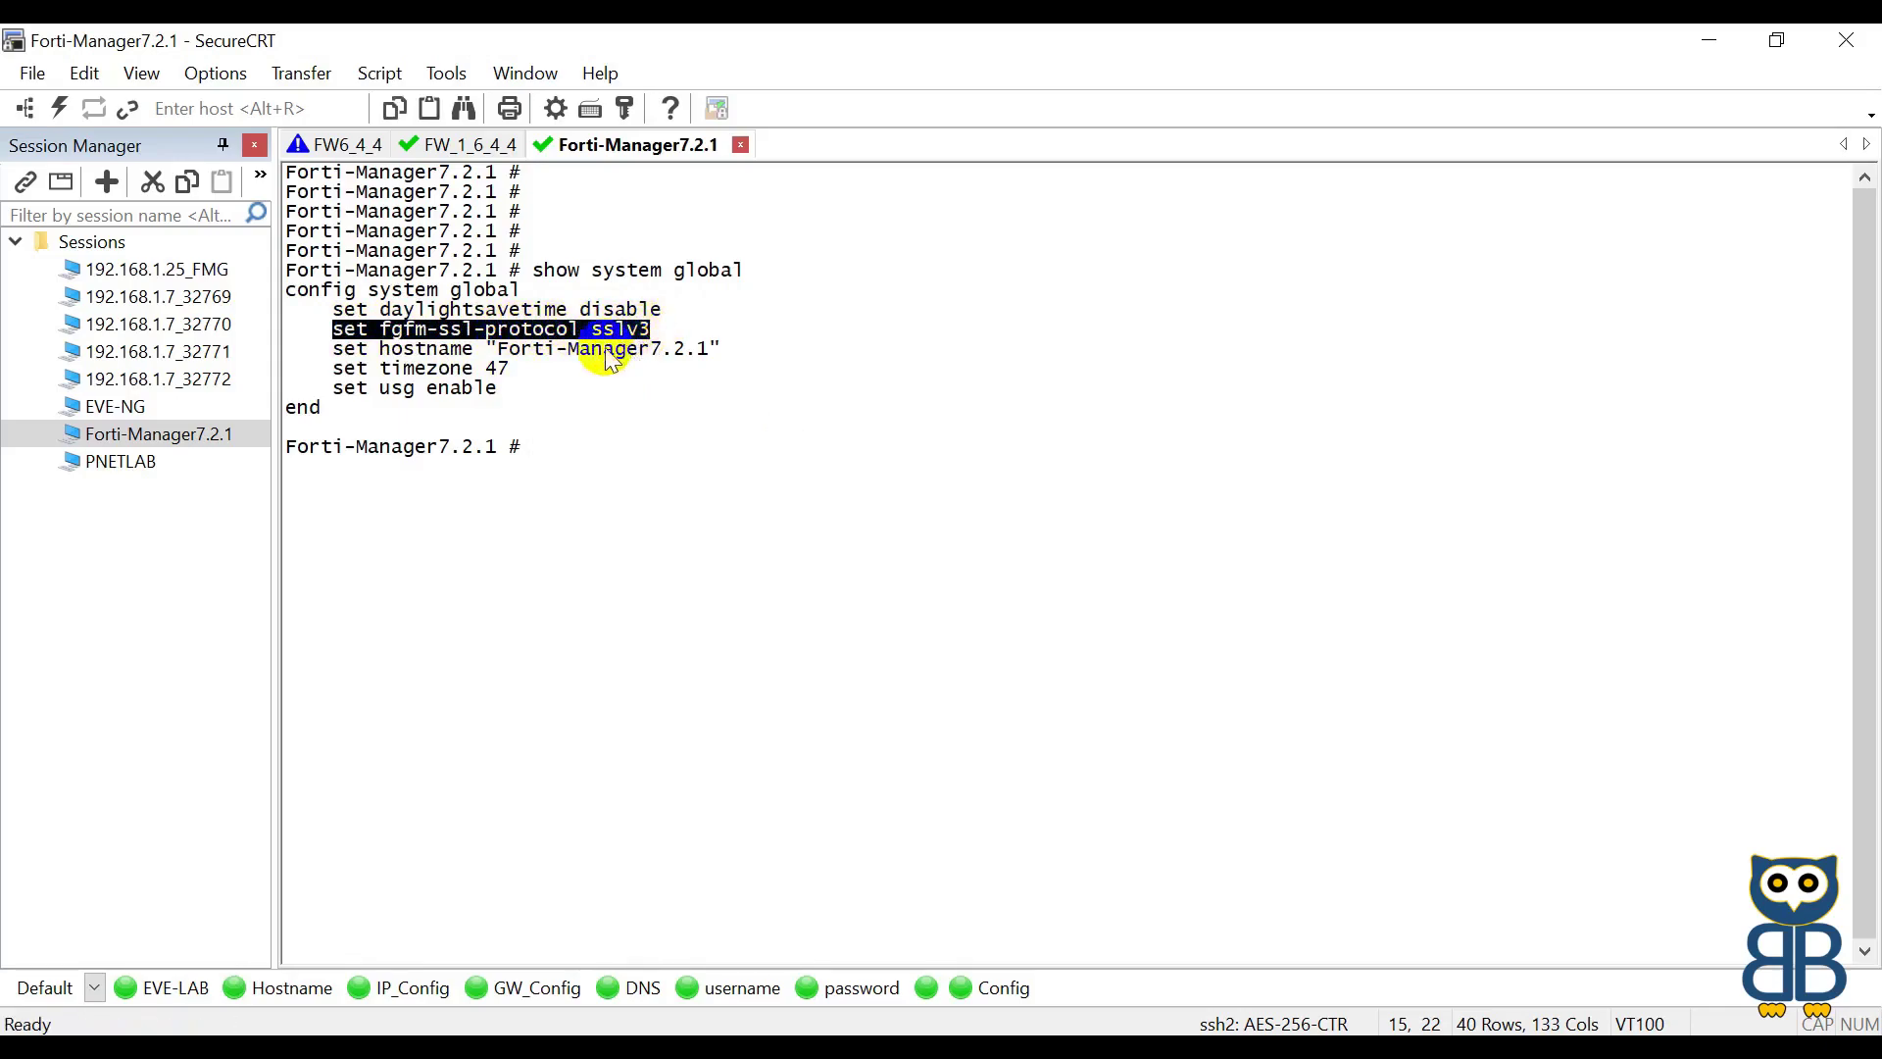
left_click_drag(335, 350, 702, 347)
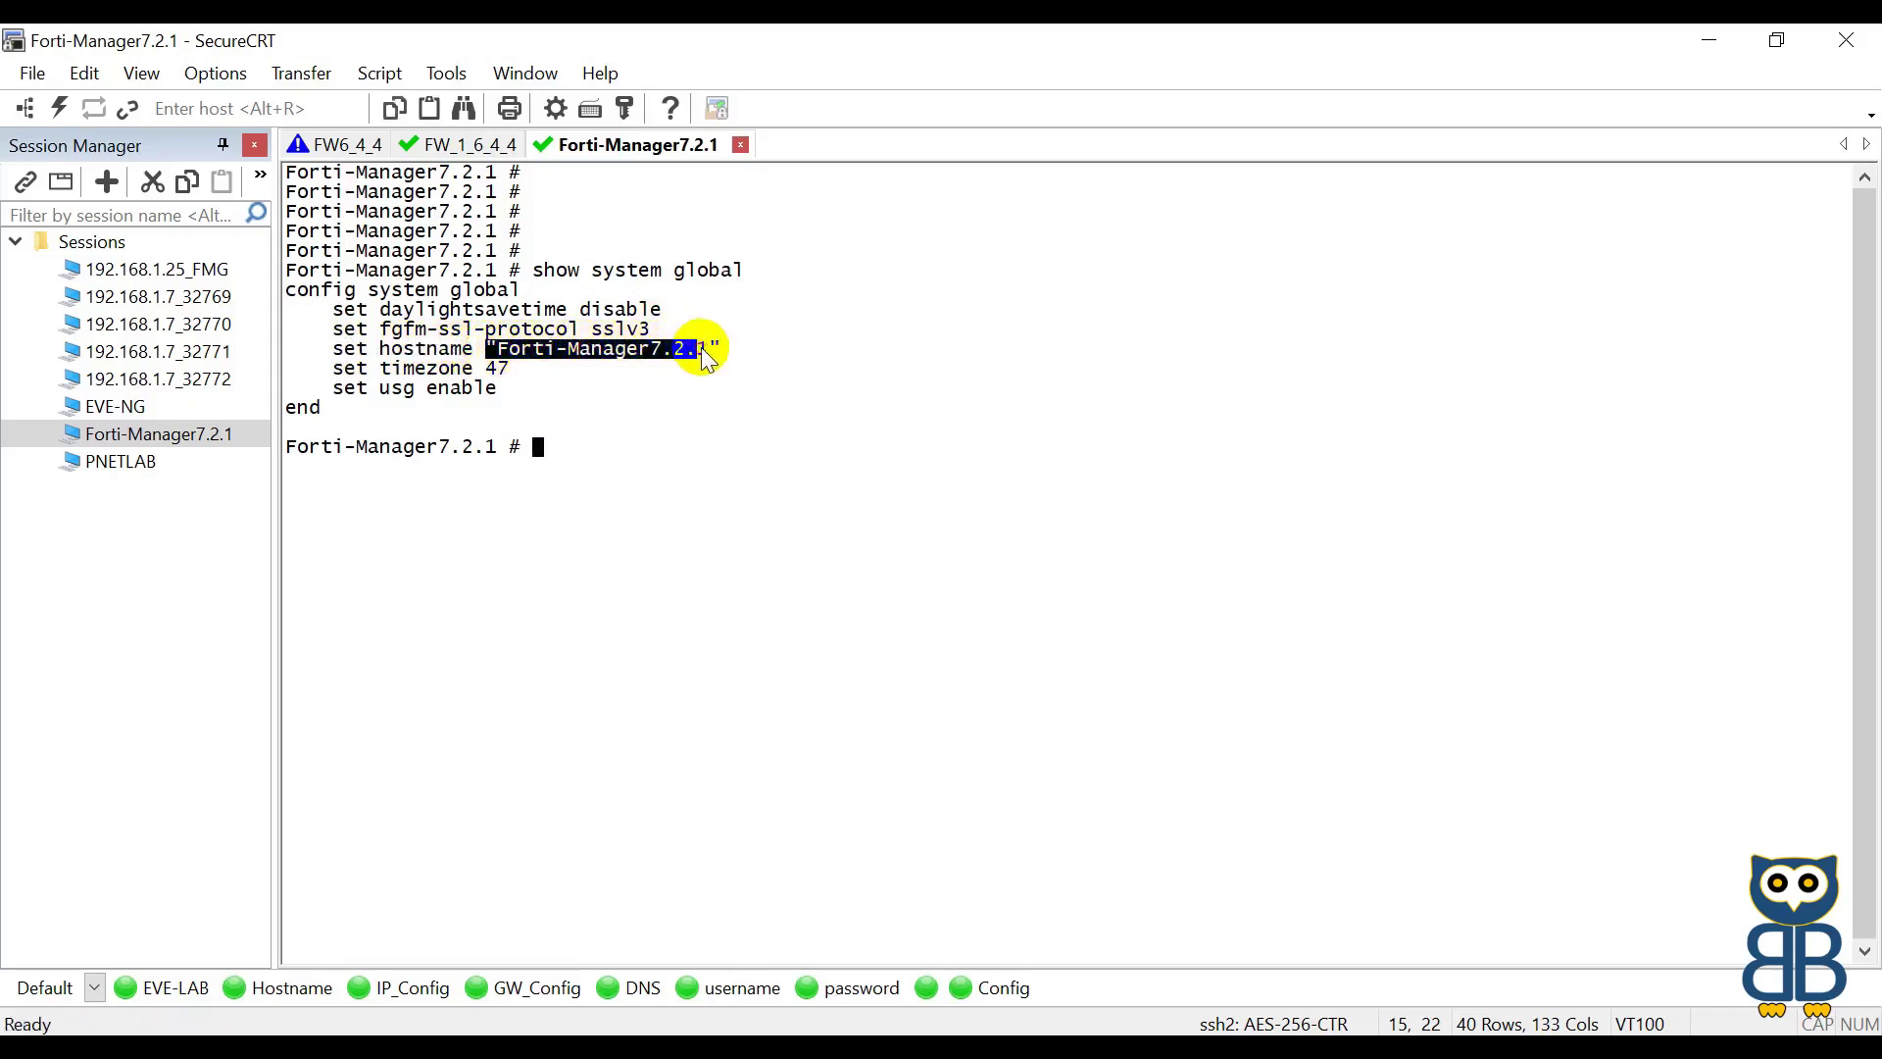
left_click(340, 371)
left_click_drag(341, 374, 511, 370)
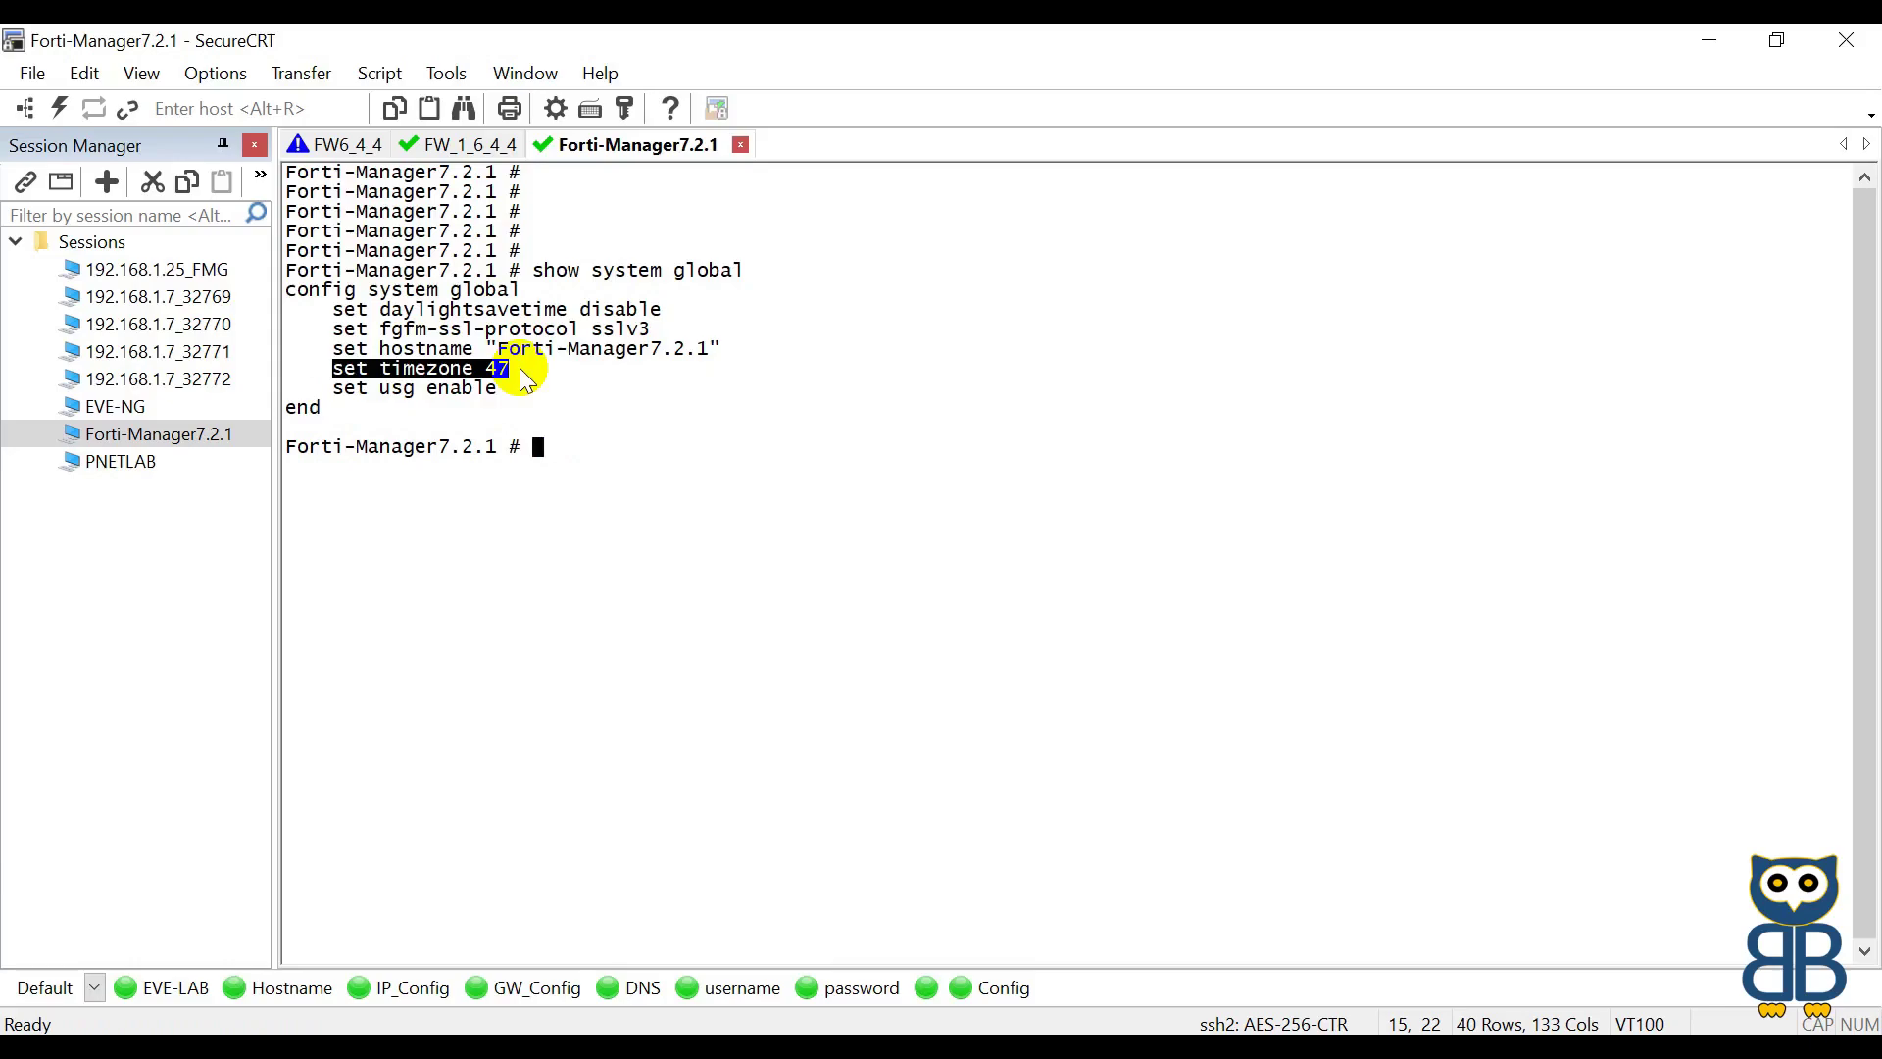
left_click(587, 668)
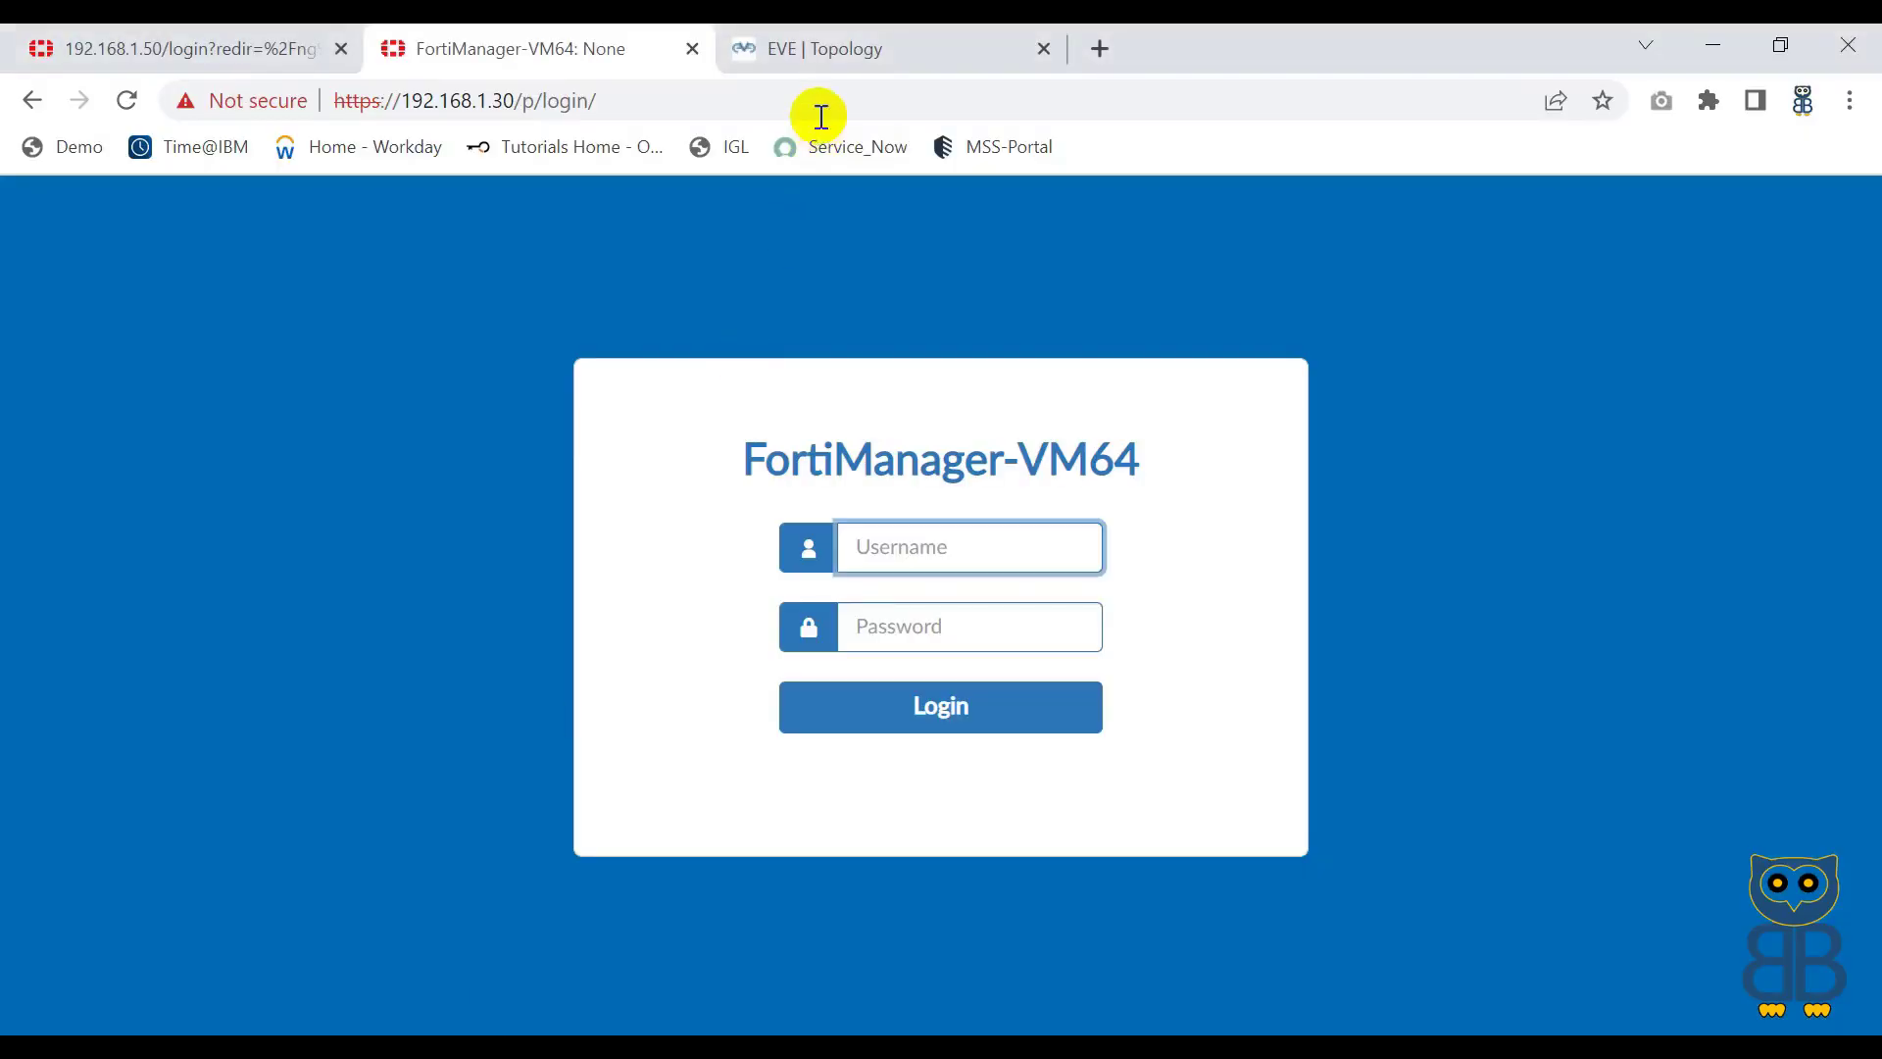
Step: Log in to FortiManager as admin and go to Device Manager
left_click(887, 537)
type("admin")
key("Tab")
type("**********")
key("Return")
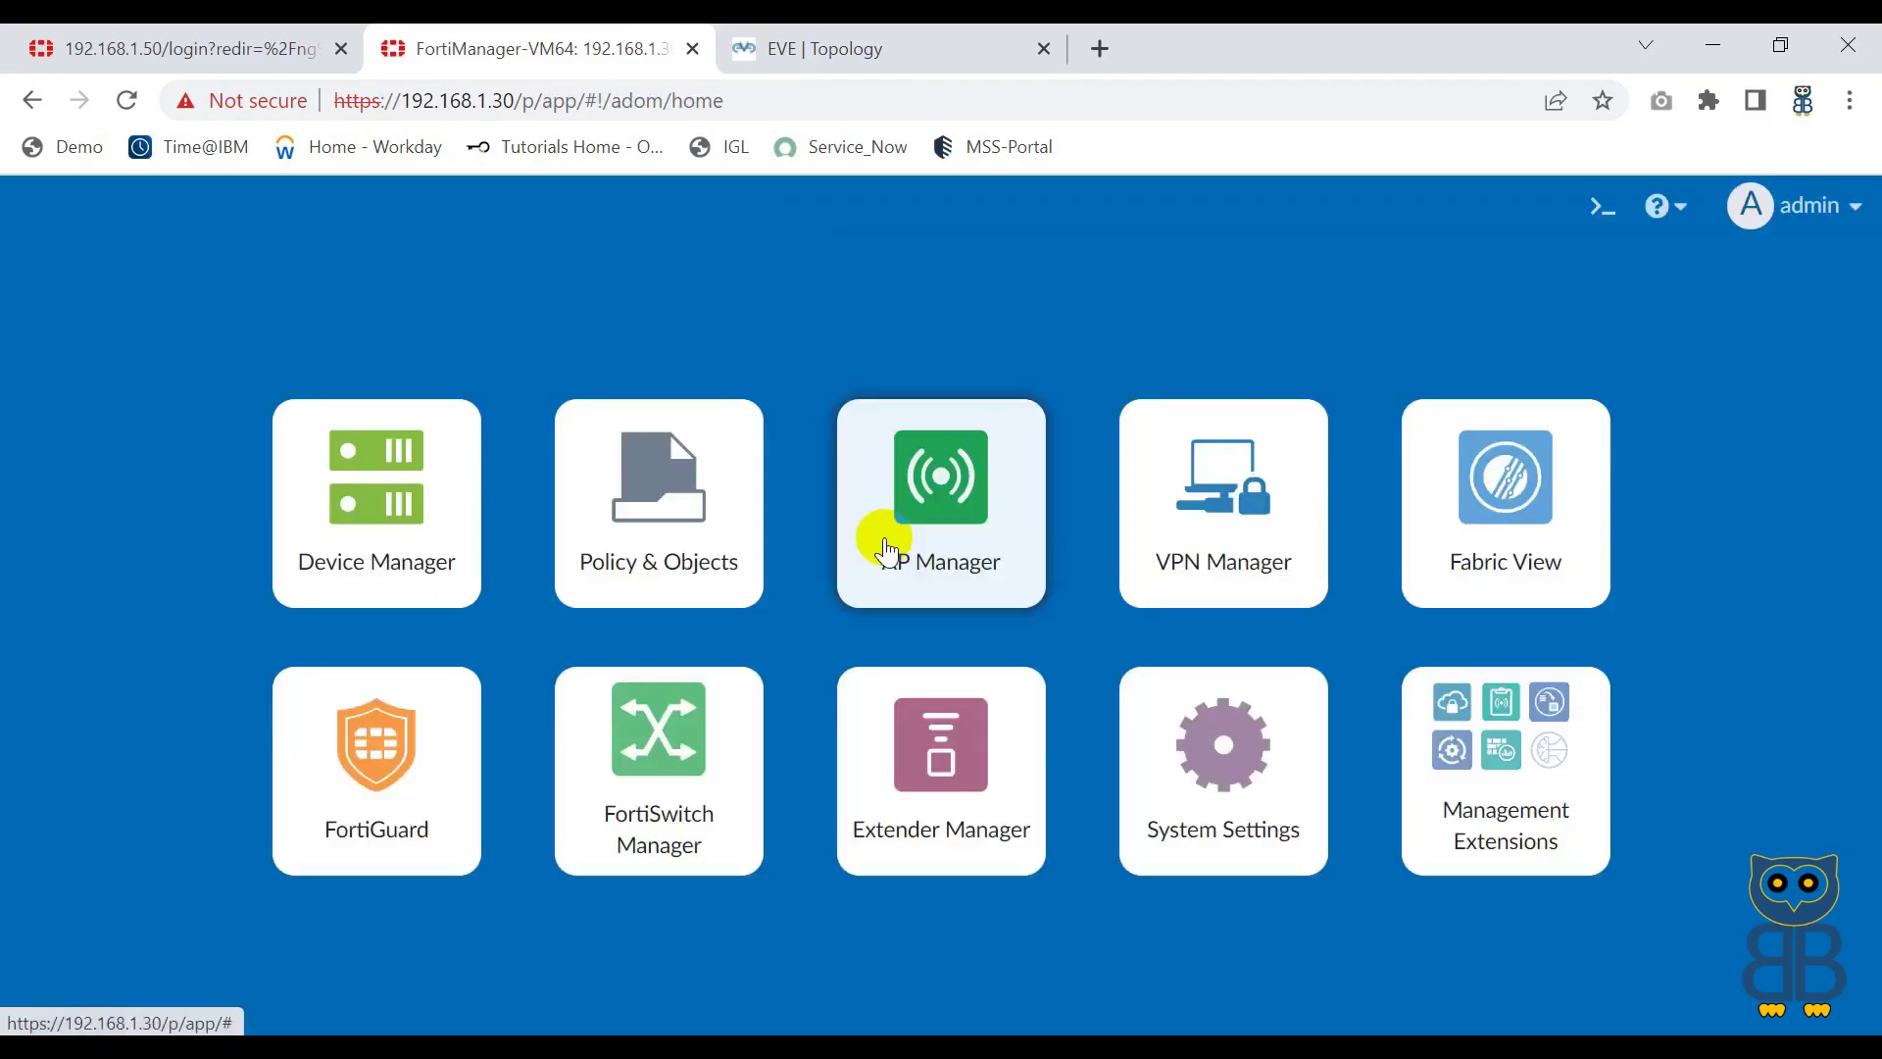
left_click(411, 516)
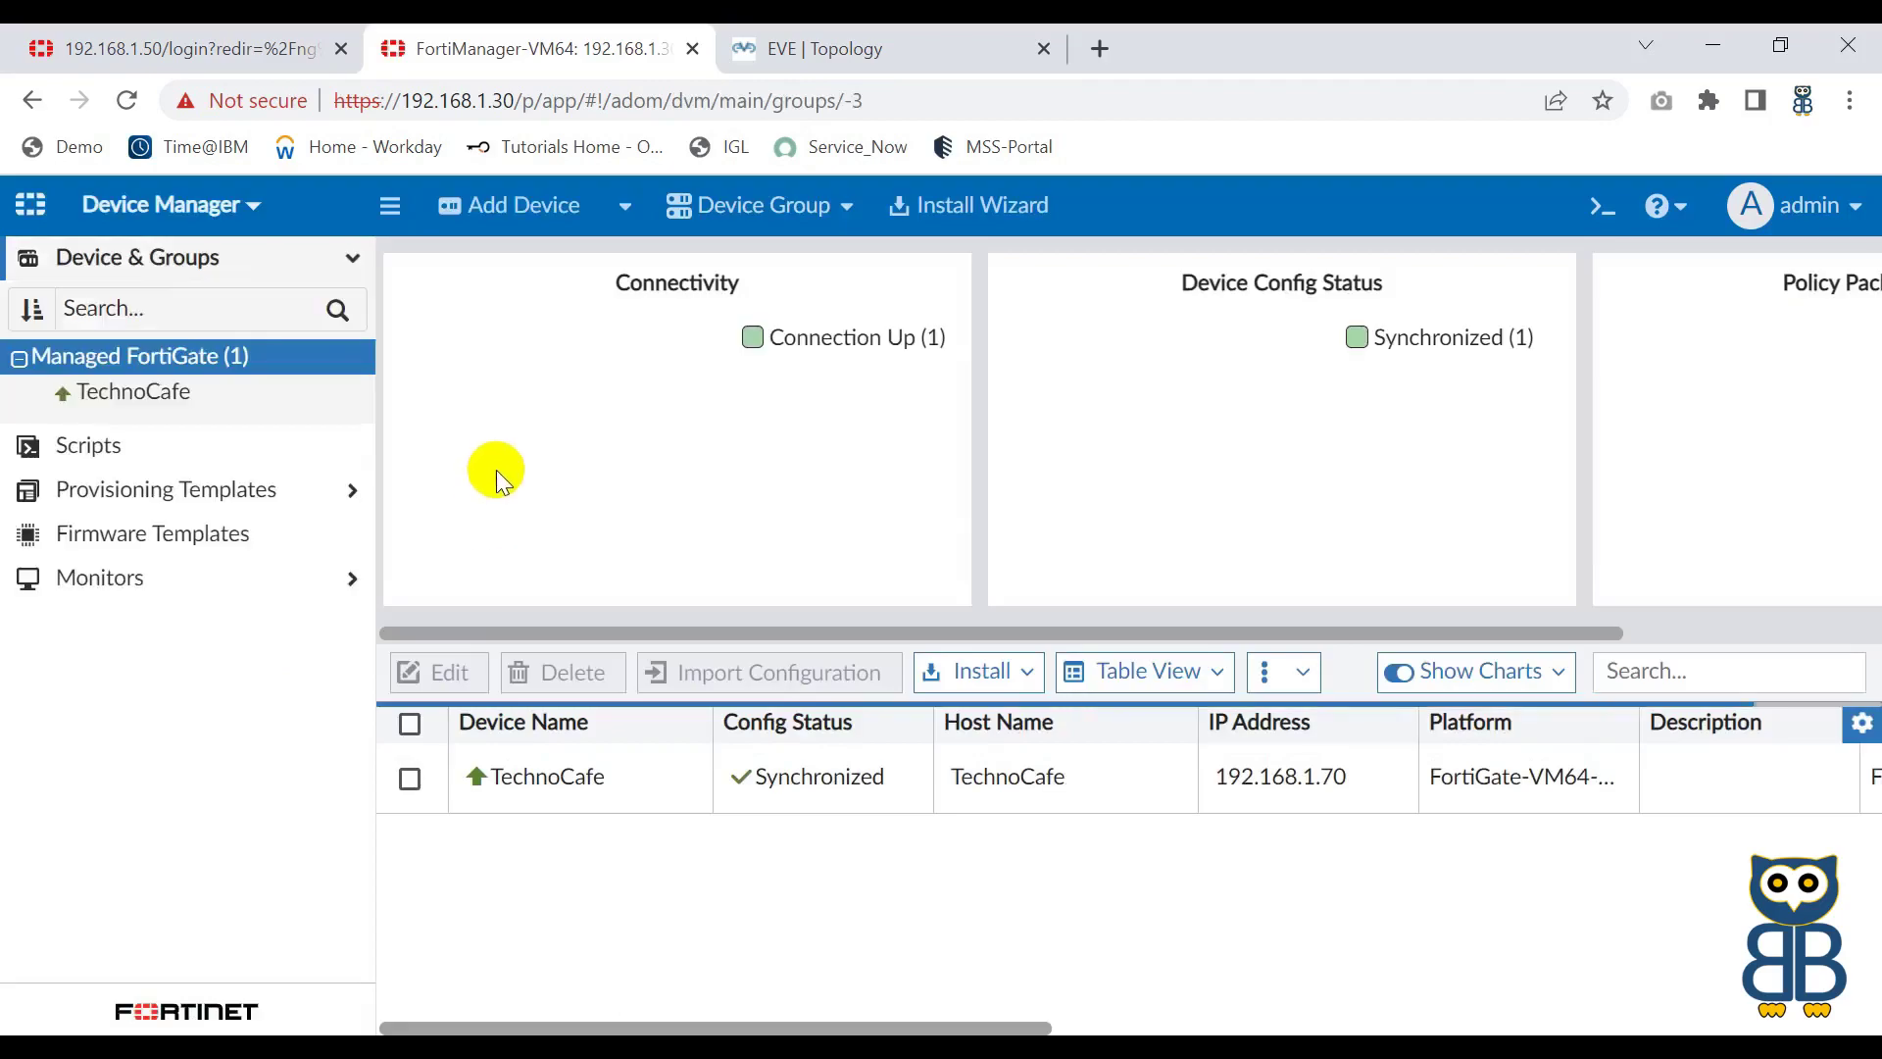
Step: Discover 192.168.1.60 with legacy admin login; after Probe failed, close the dialog
left_click(516, 208)
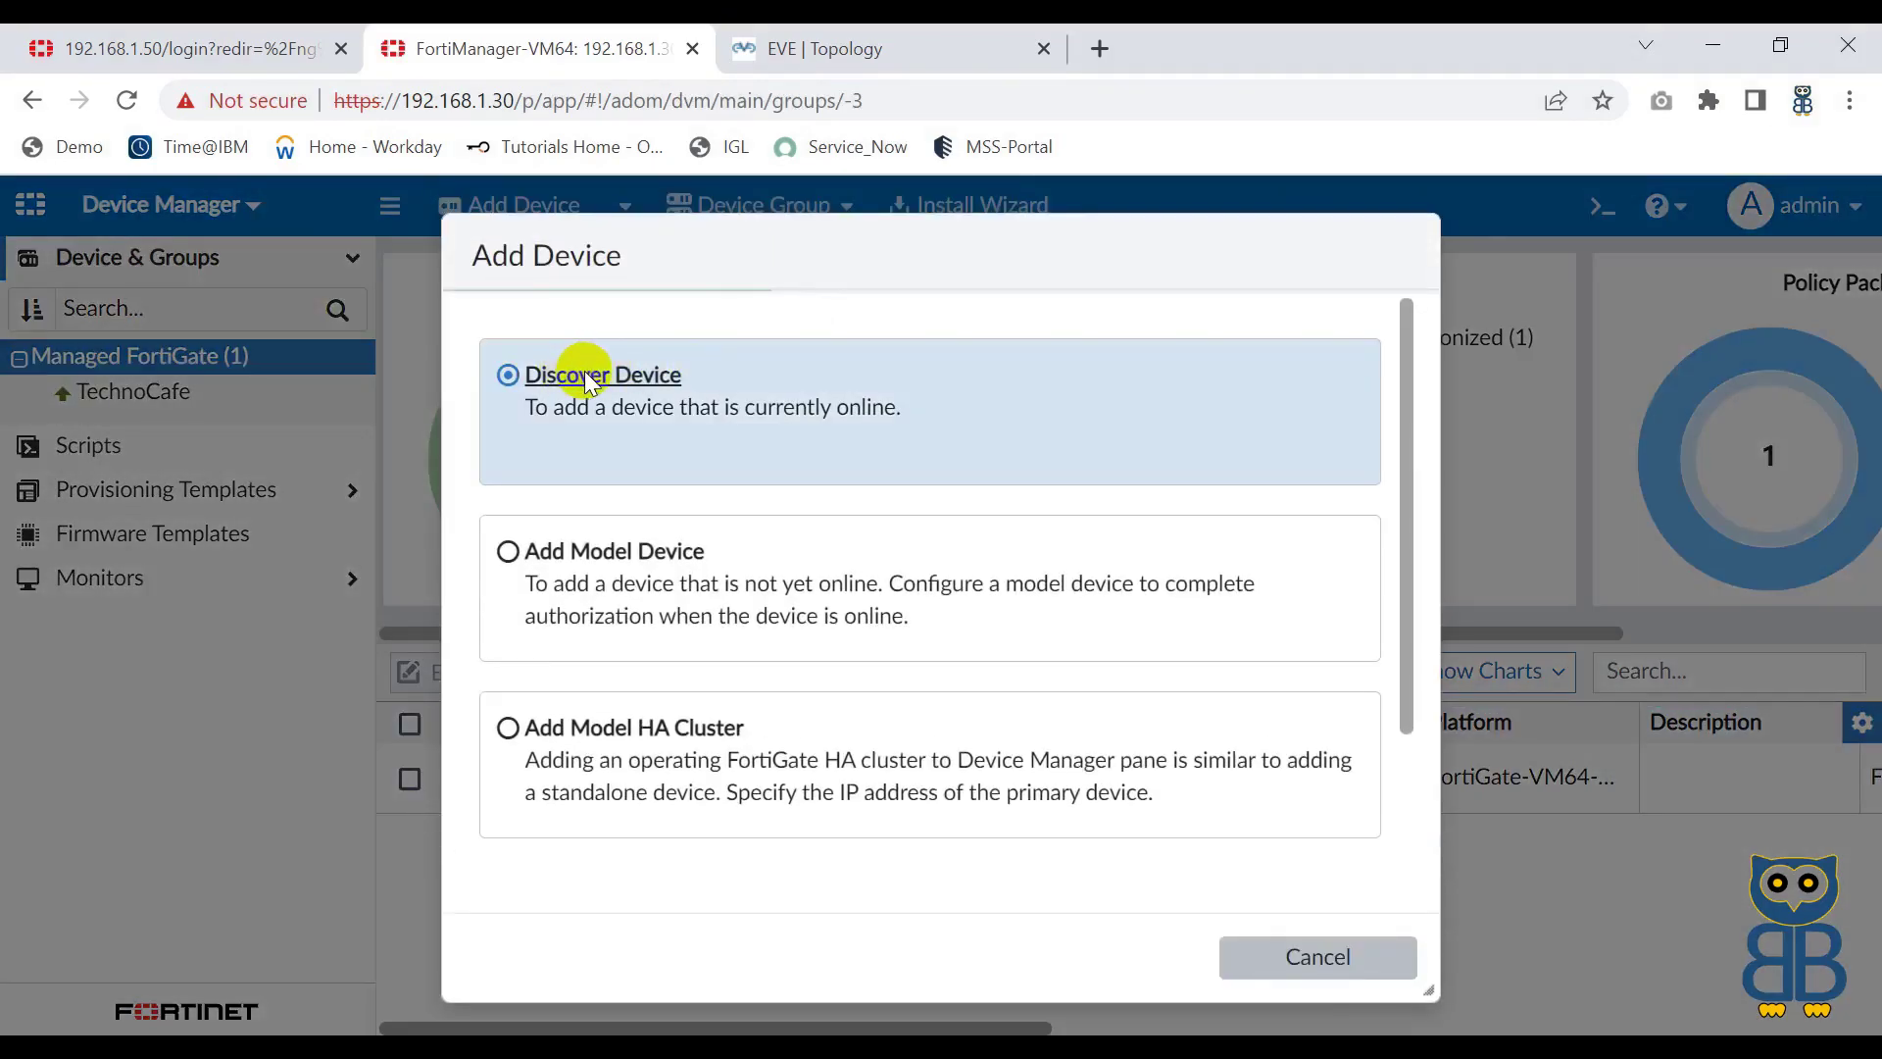
left_click(584, 378)
left_click(596, 519)
type("192.168.1.")
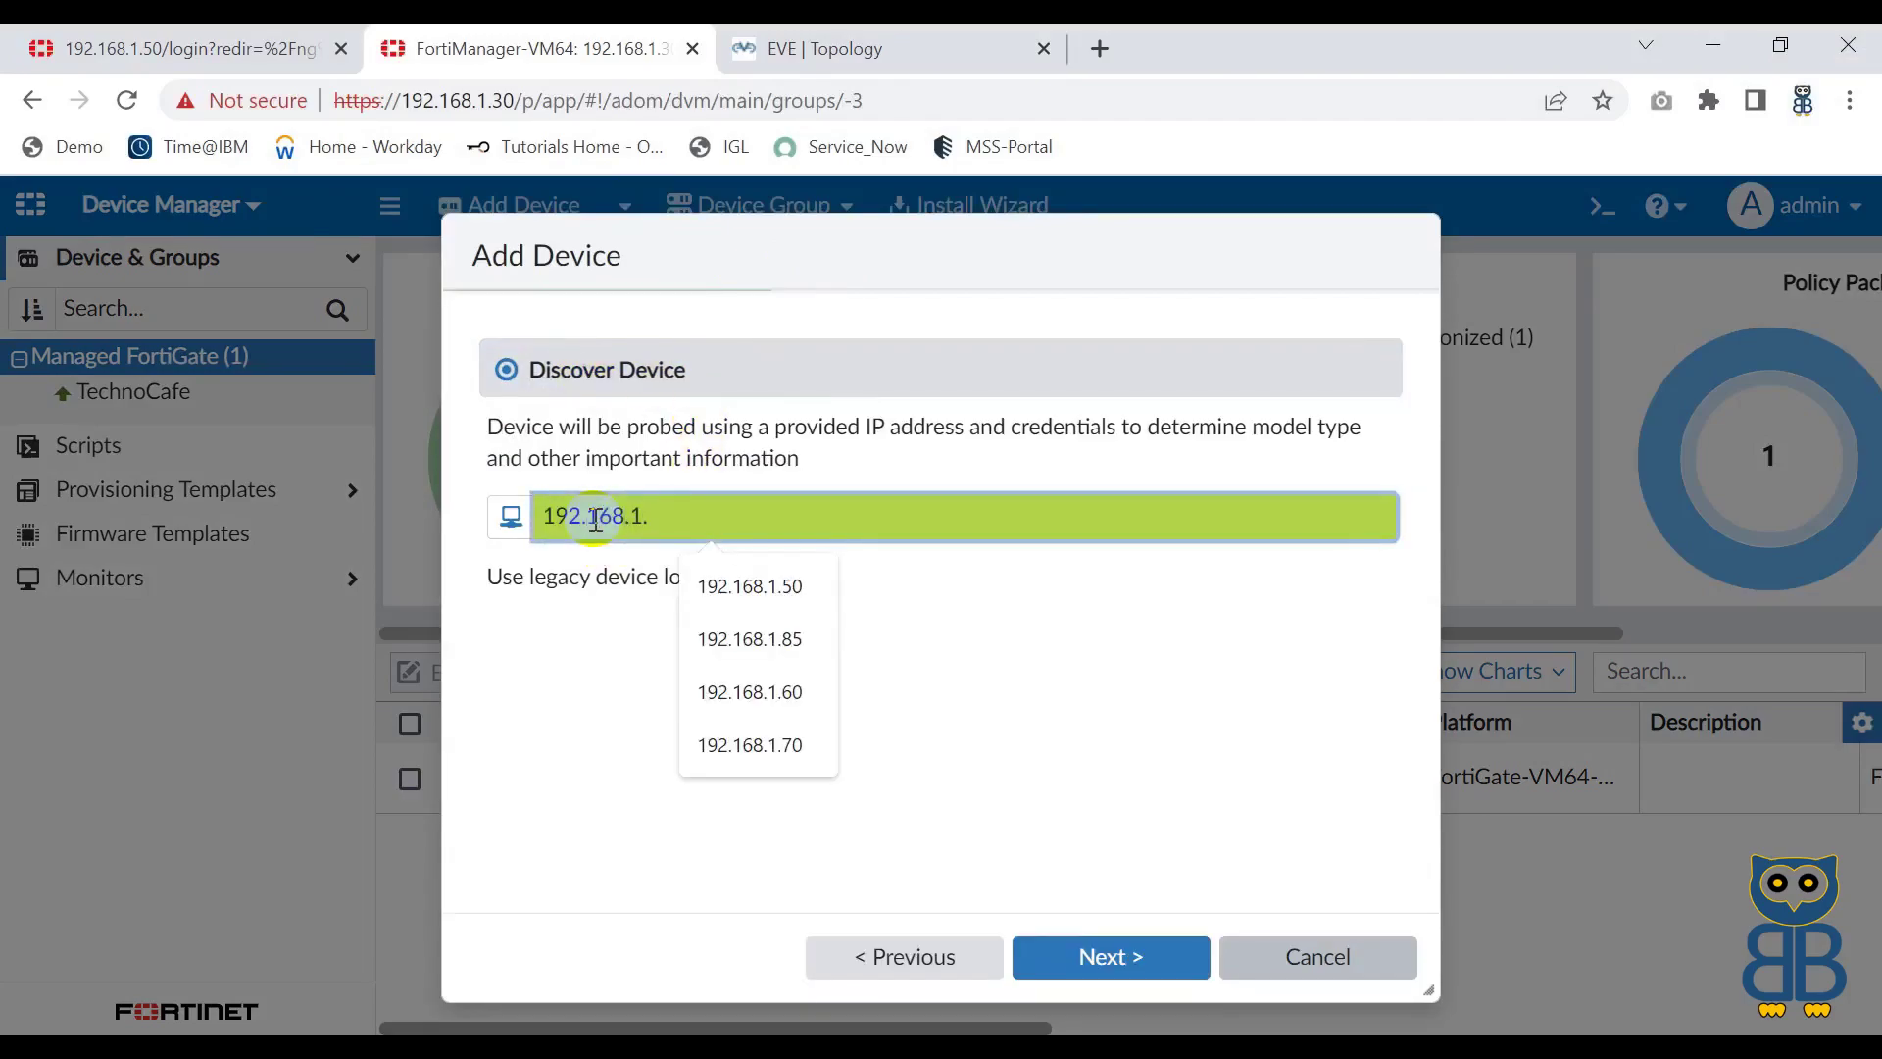
type("60")
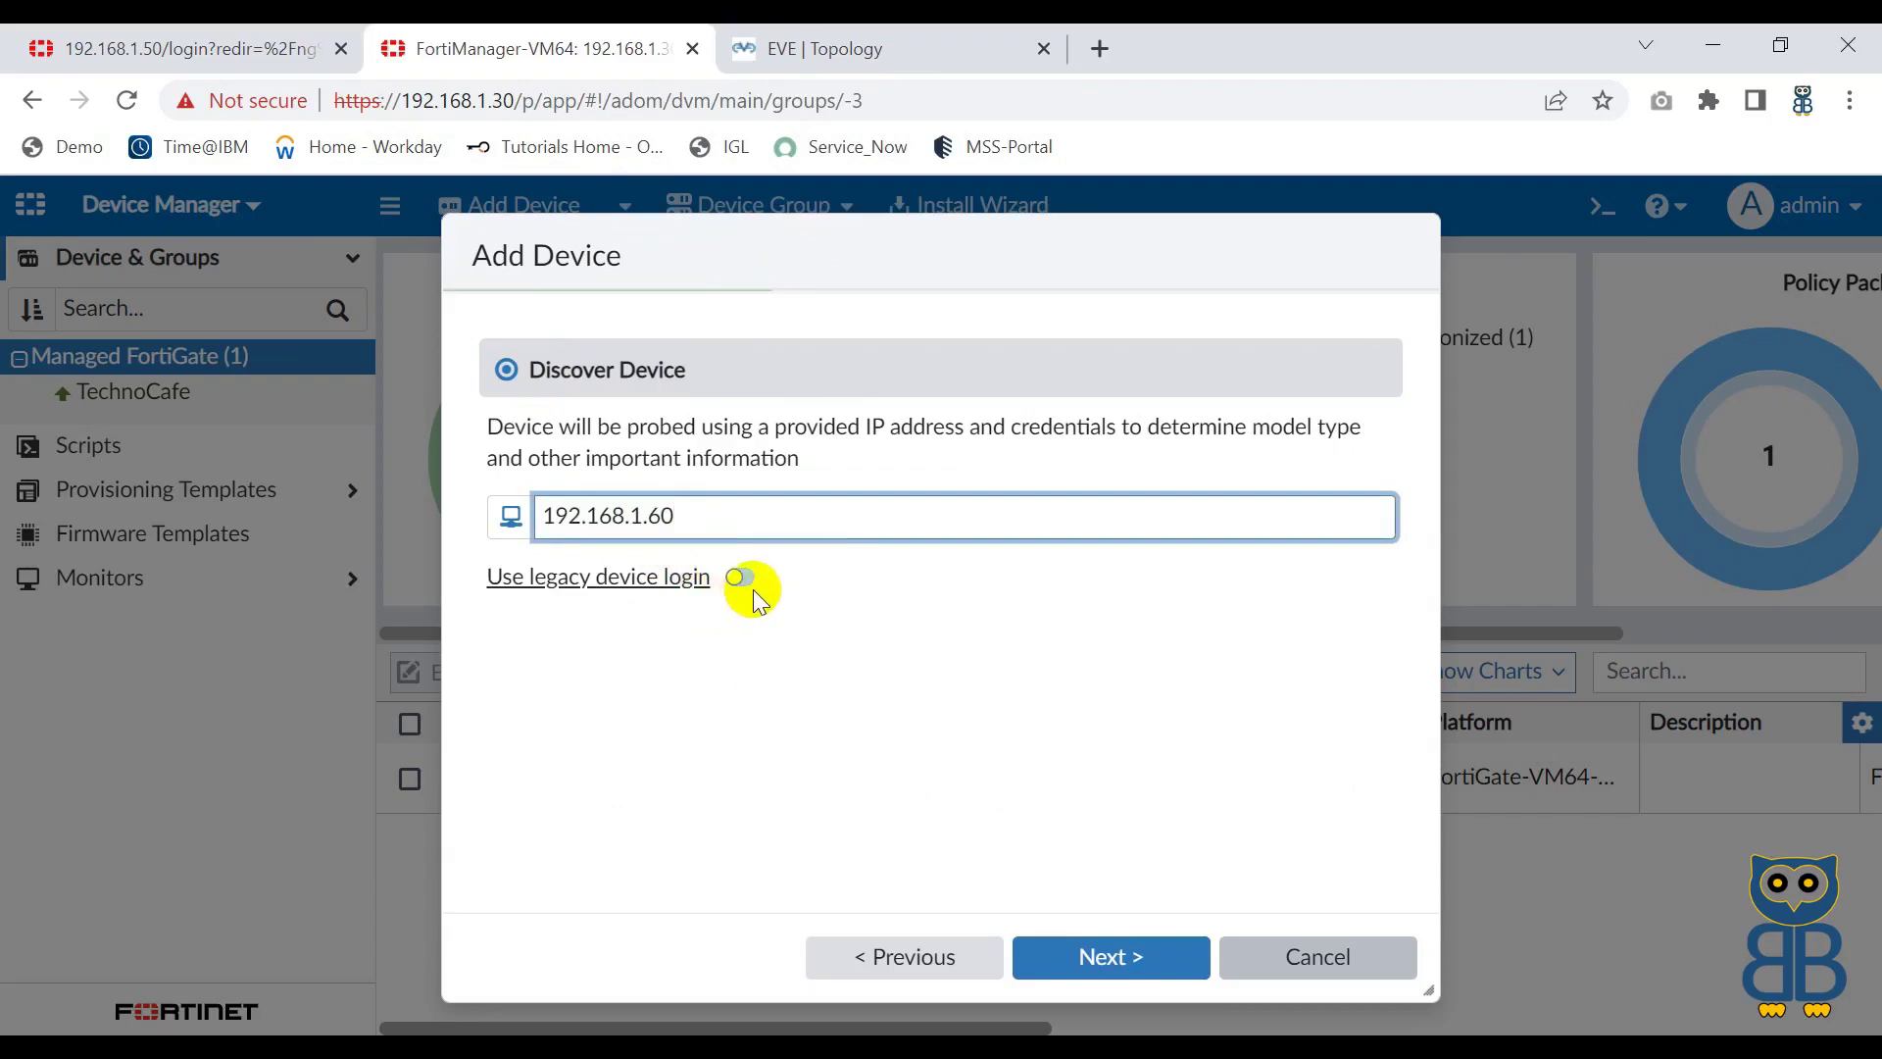
left_click(742, 580)
left_click(706, 636)
type("admin")
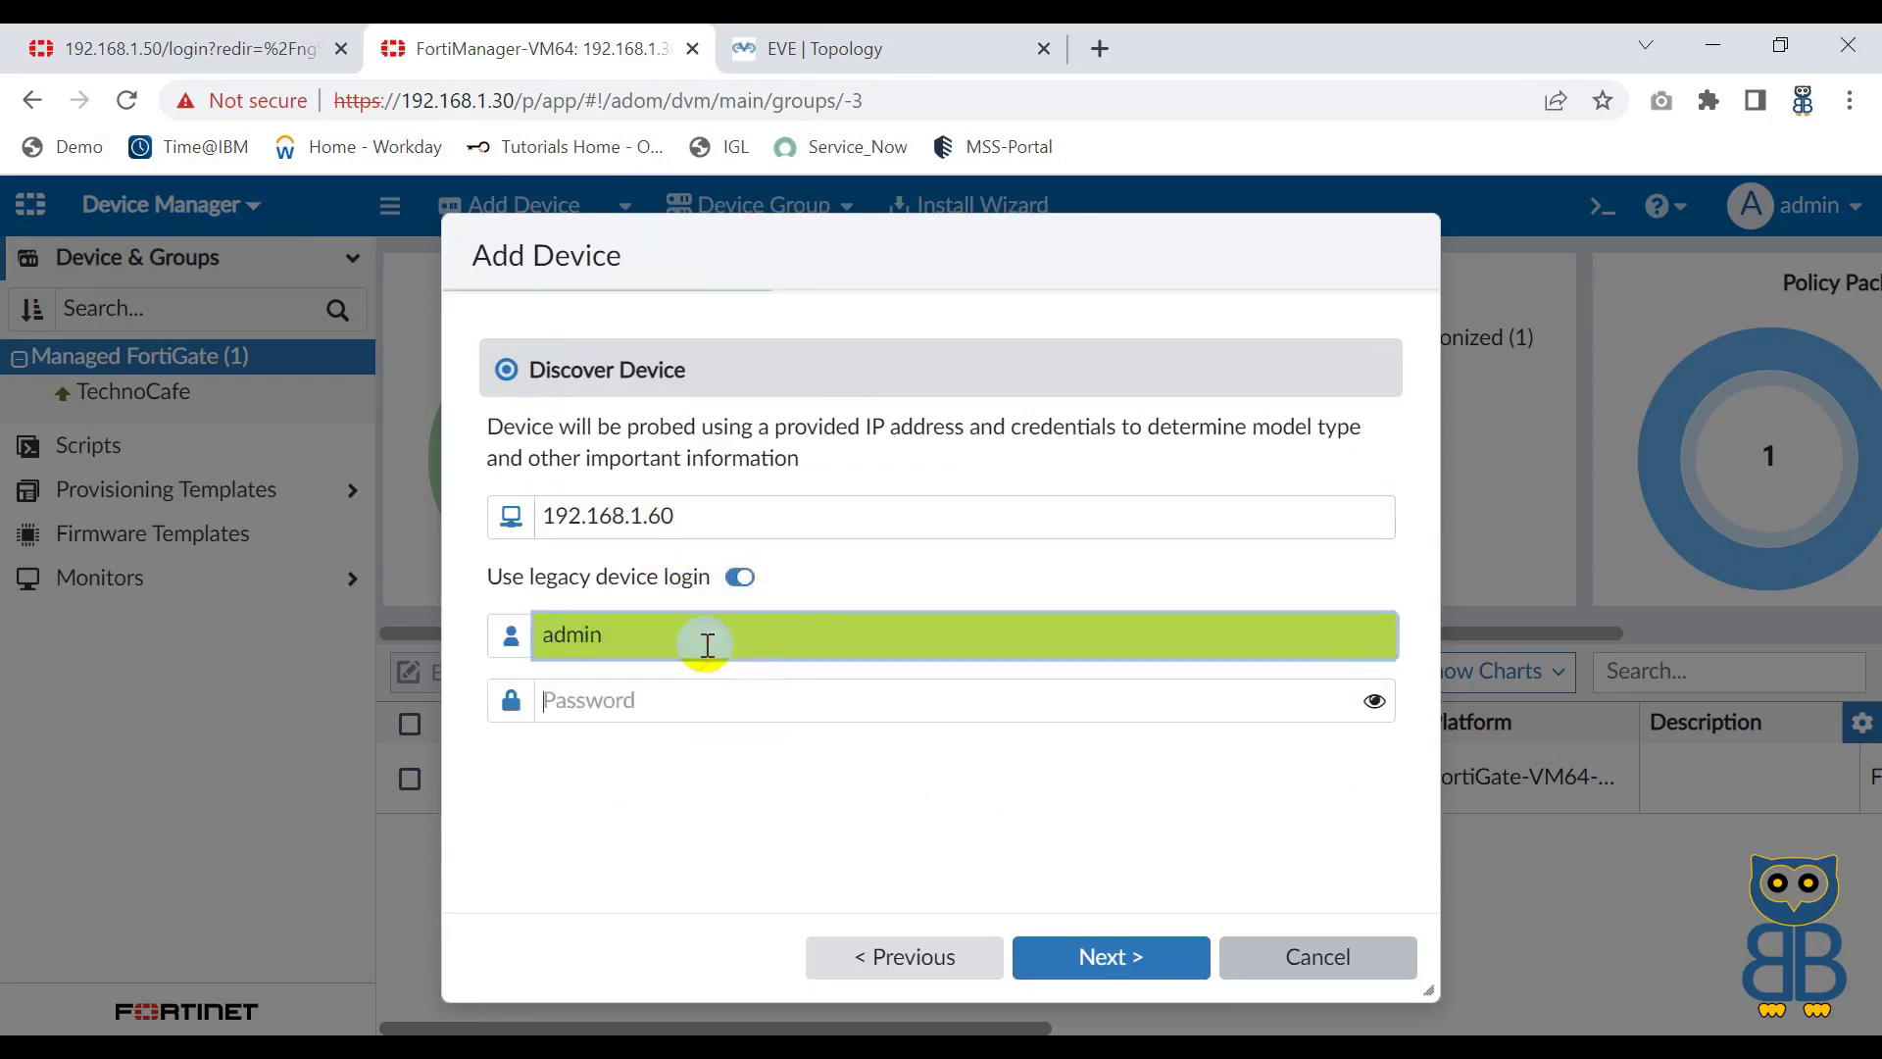
key("Tab")
type("admin@123")
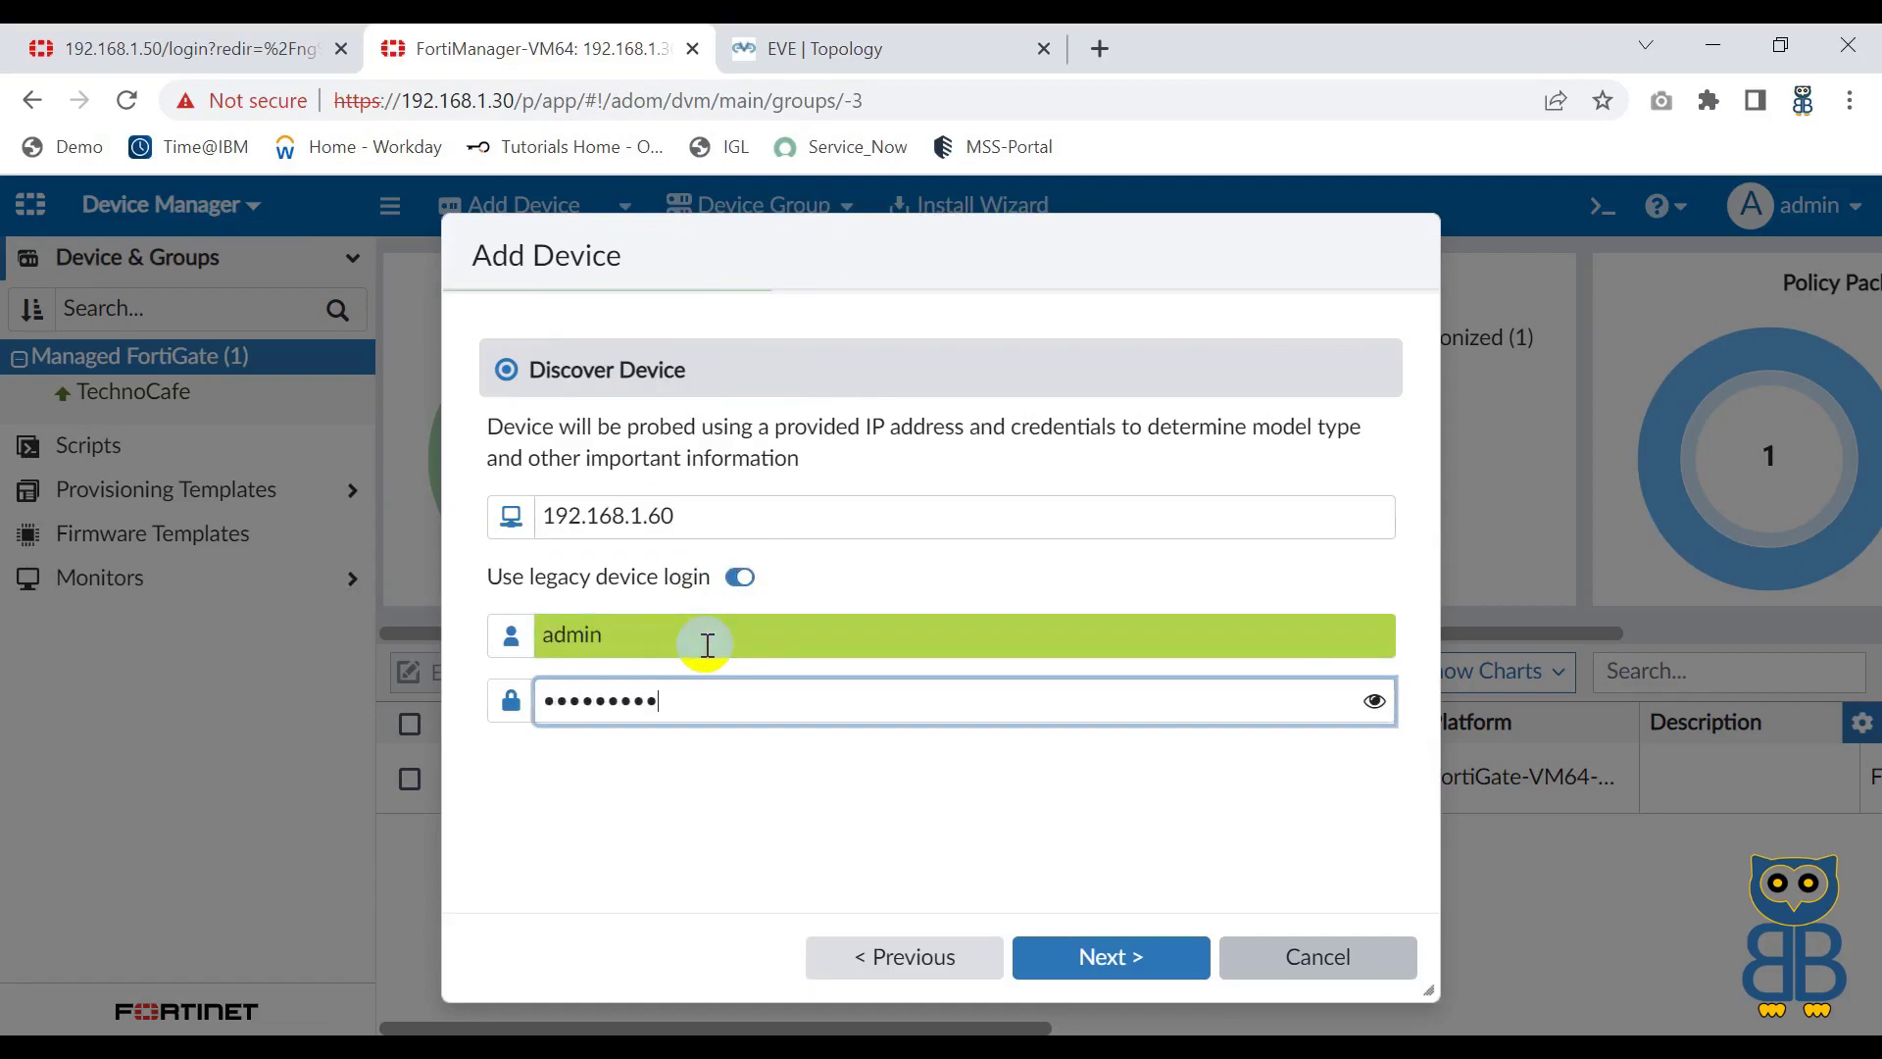
left_click(1112, 966)
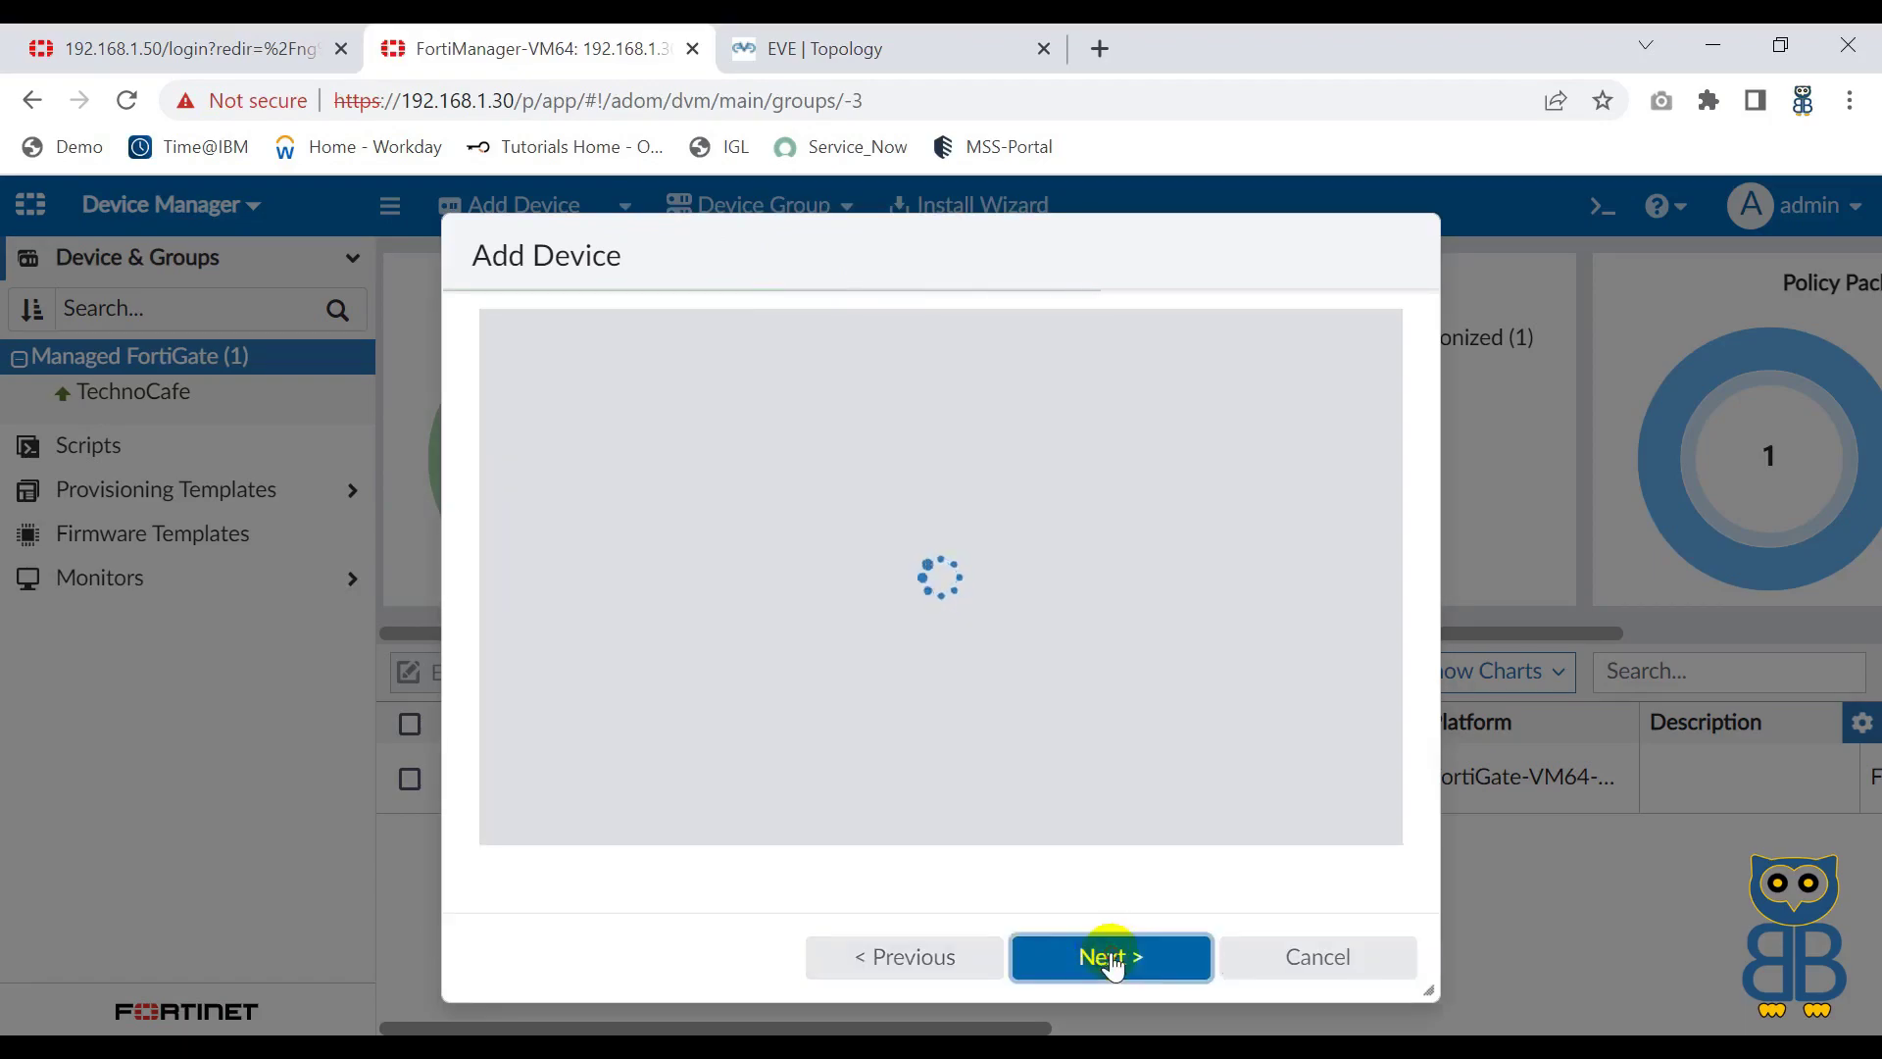
triple_click(655, 345)
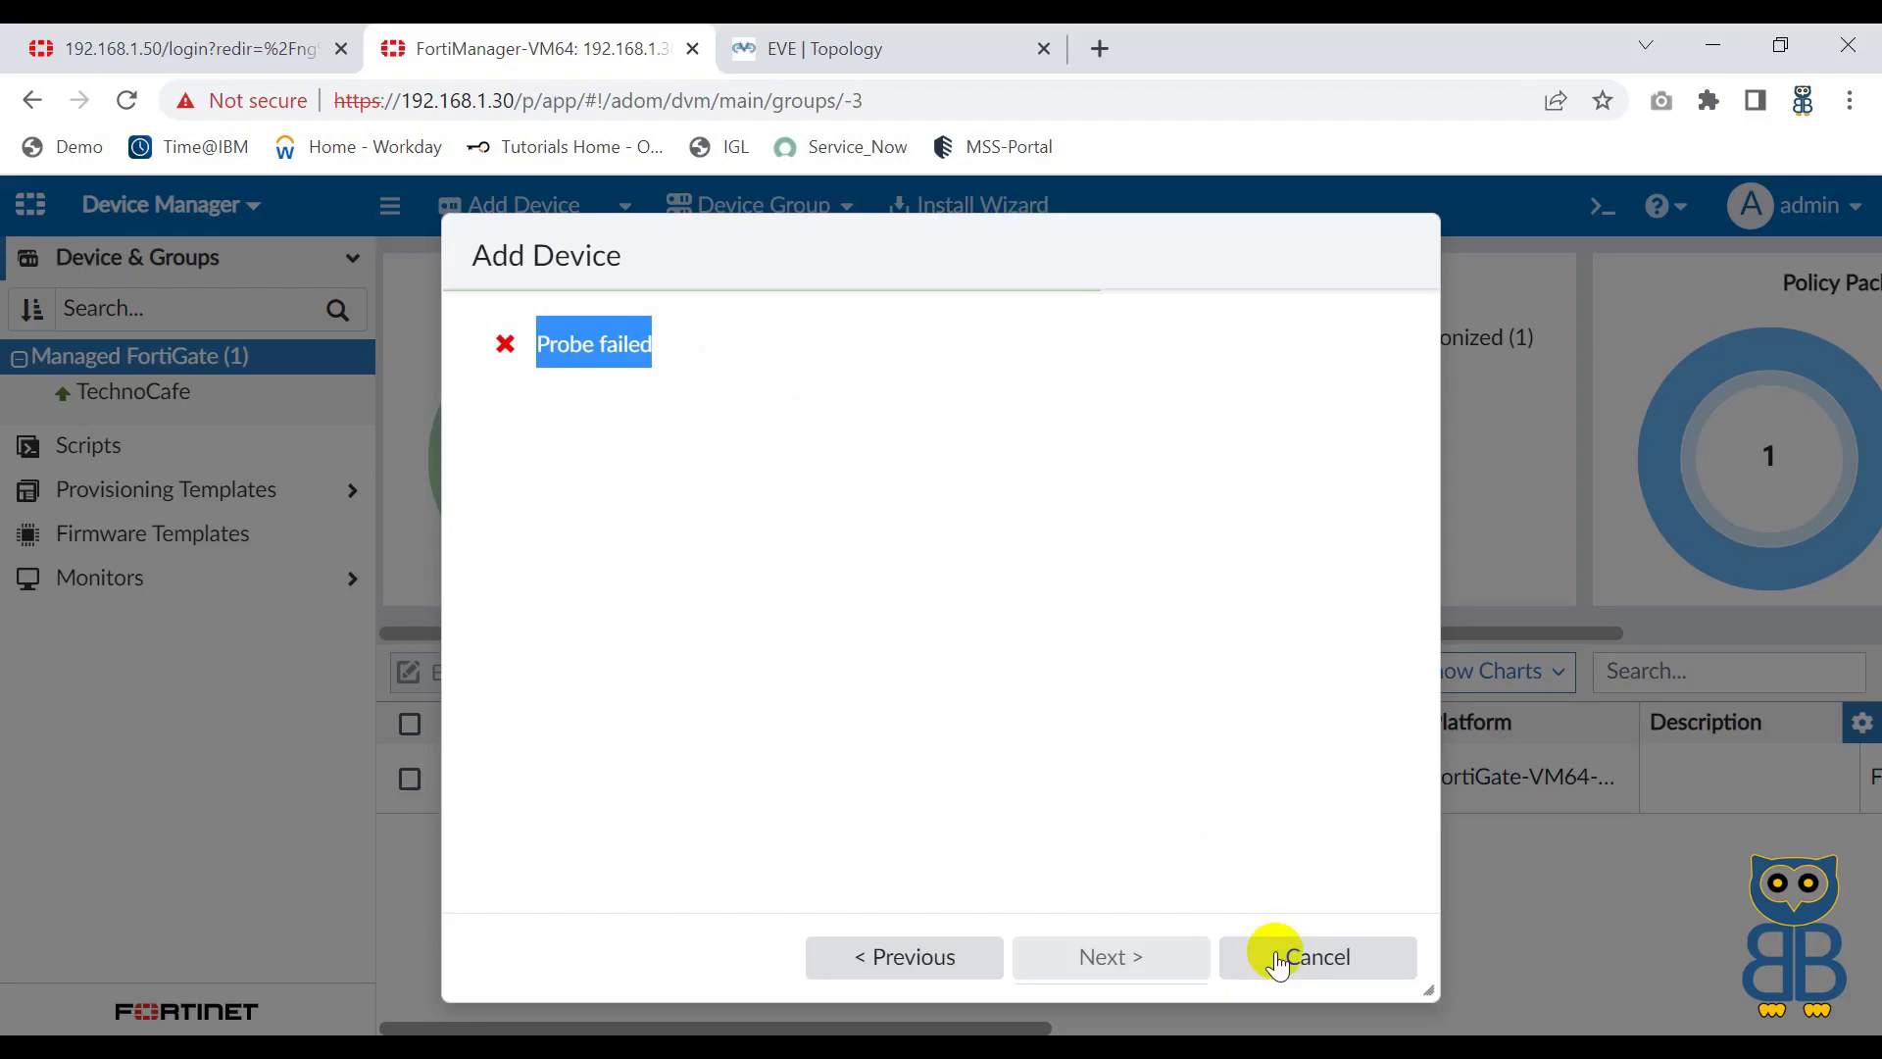
left_click(1277, 963)
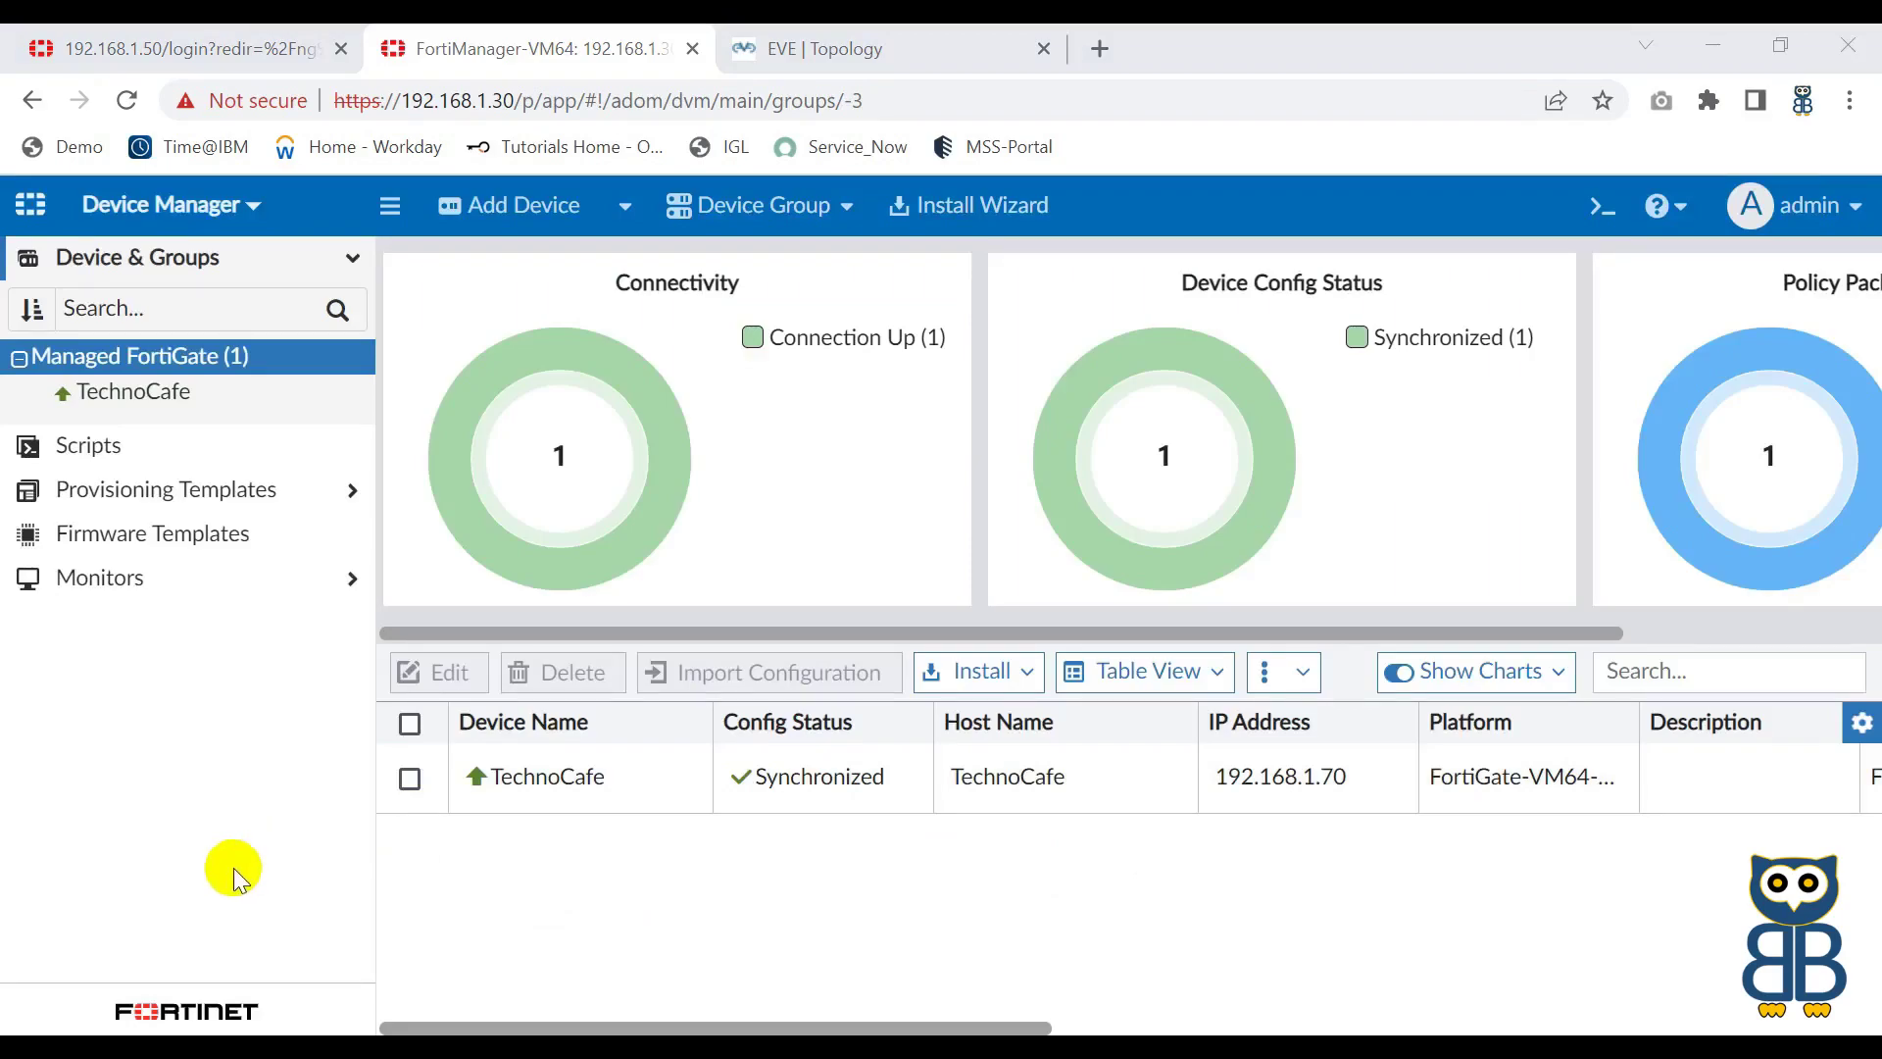
Step: In the FortiManager SecureCRT session, enter config system global
left_click(196, 911)
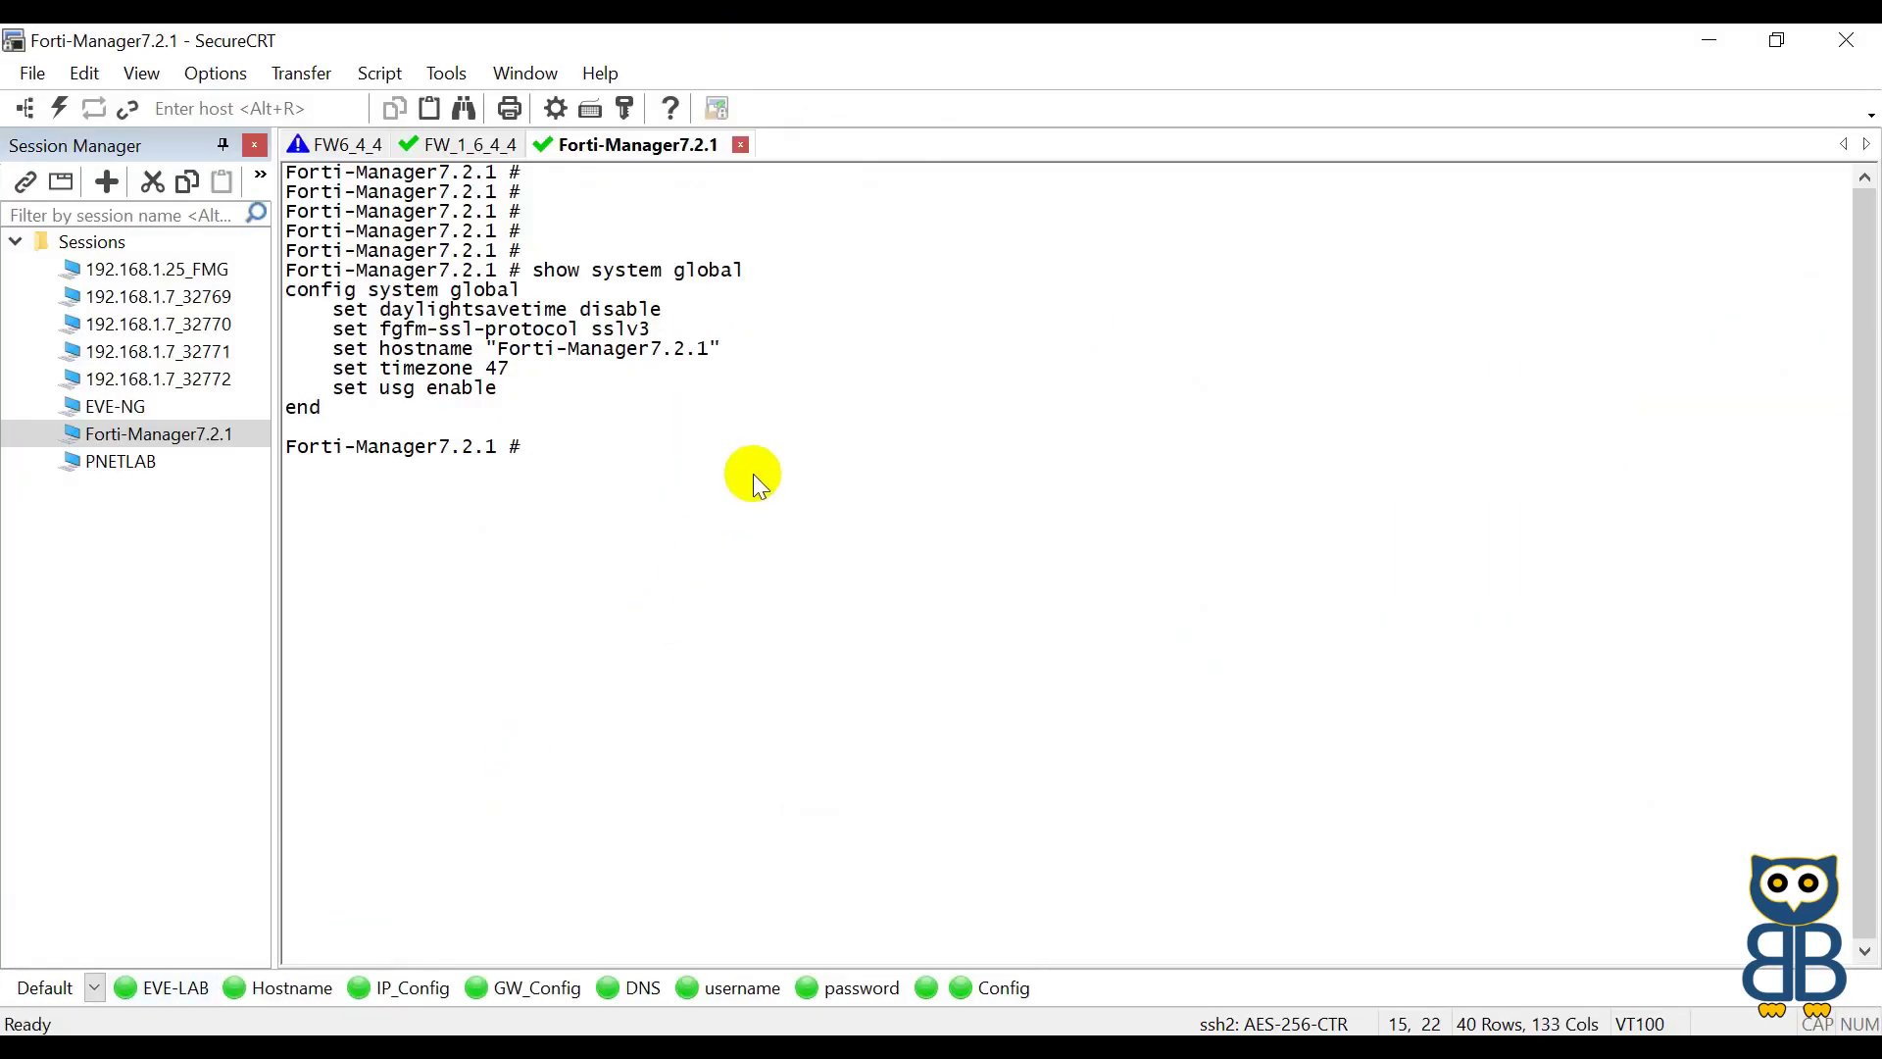
key("Return")
key("Return")
key("Return")
left_click_drag(286, 291, 521, 292)
key("shift+Insert")
key("Return")
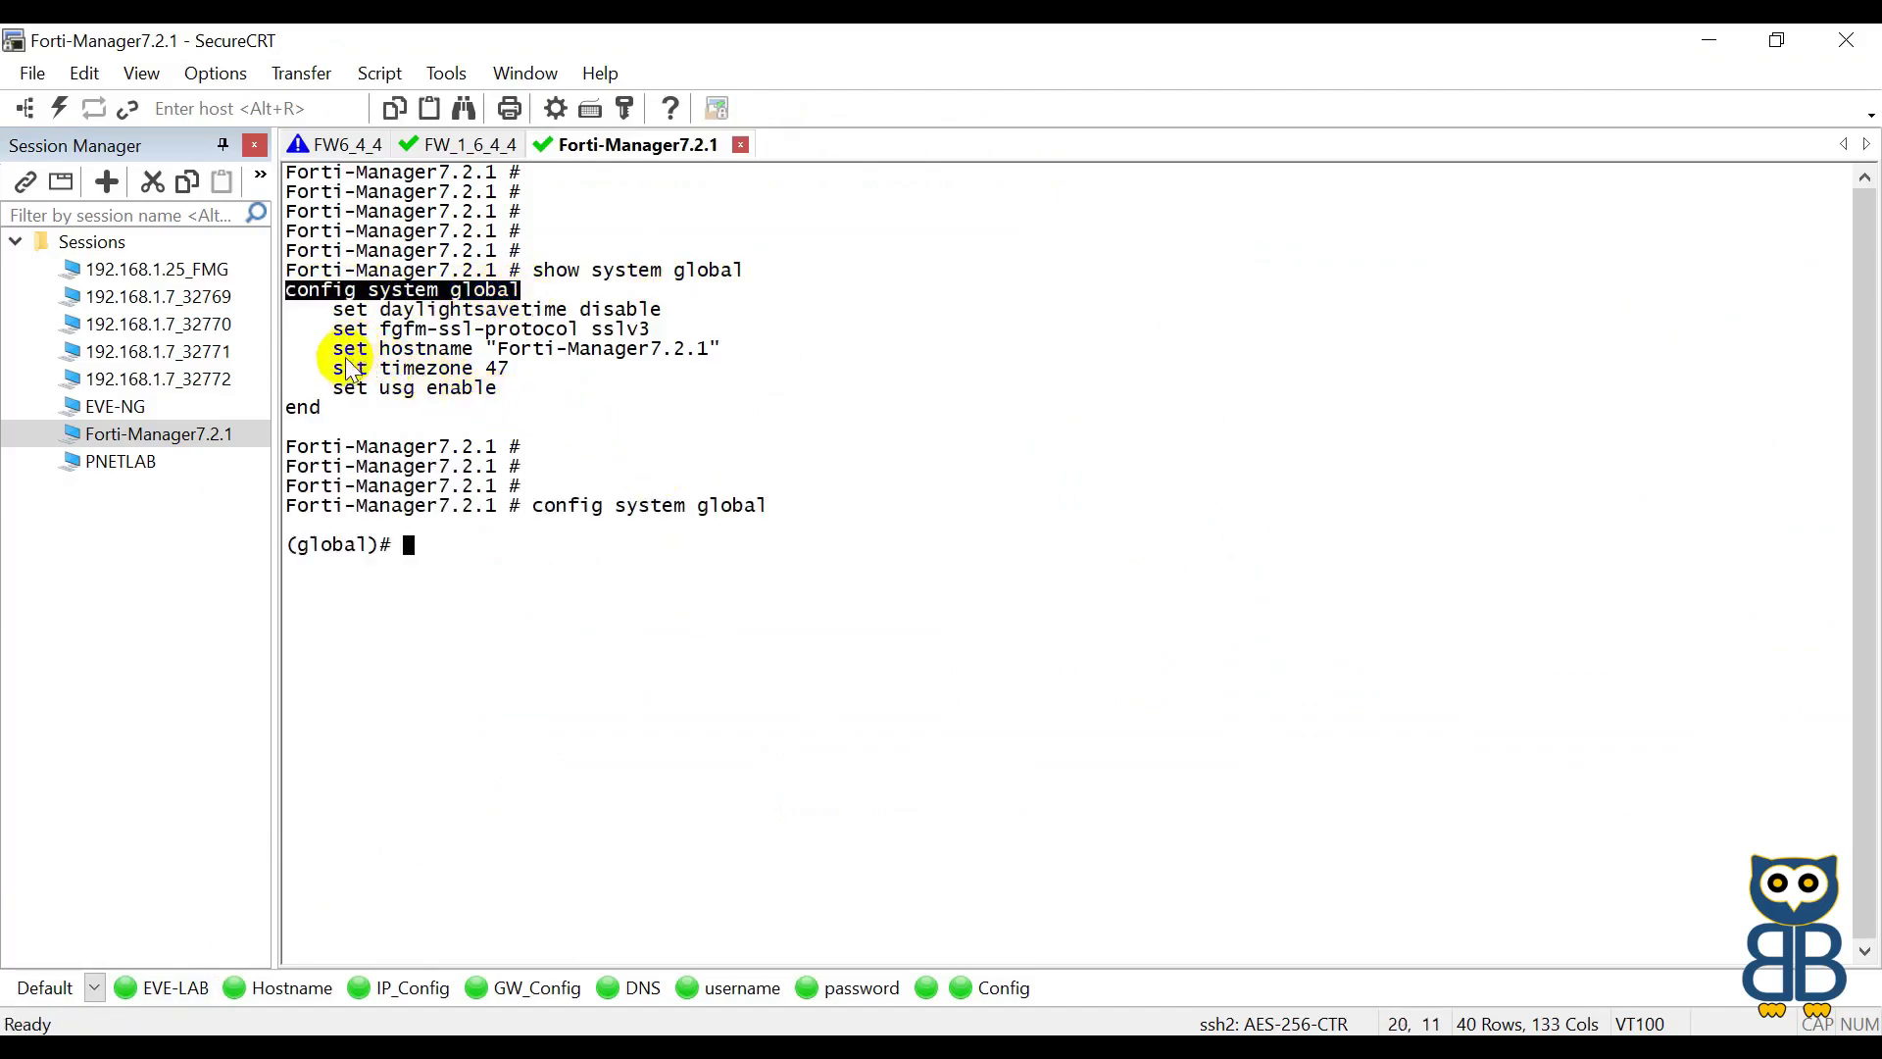
Step: Set fgfm-ssl-protocol to tlsv1.0 and save with end
left_click_drag(336, 331, 580, 337)
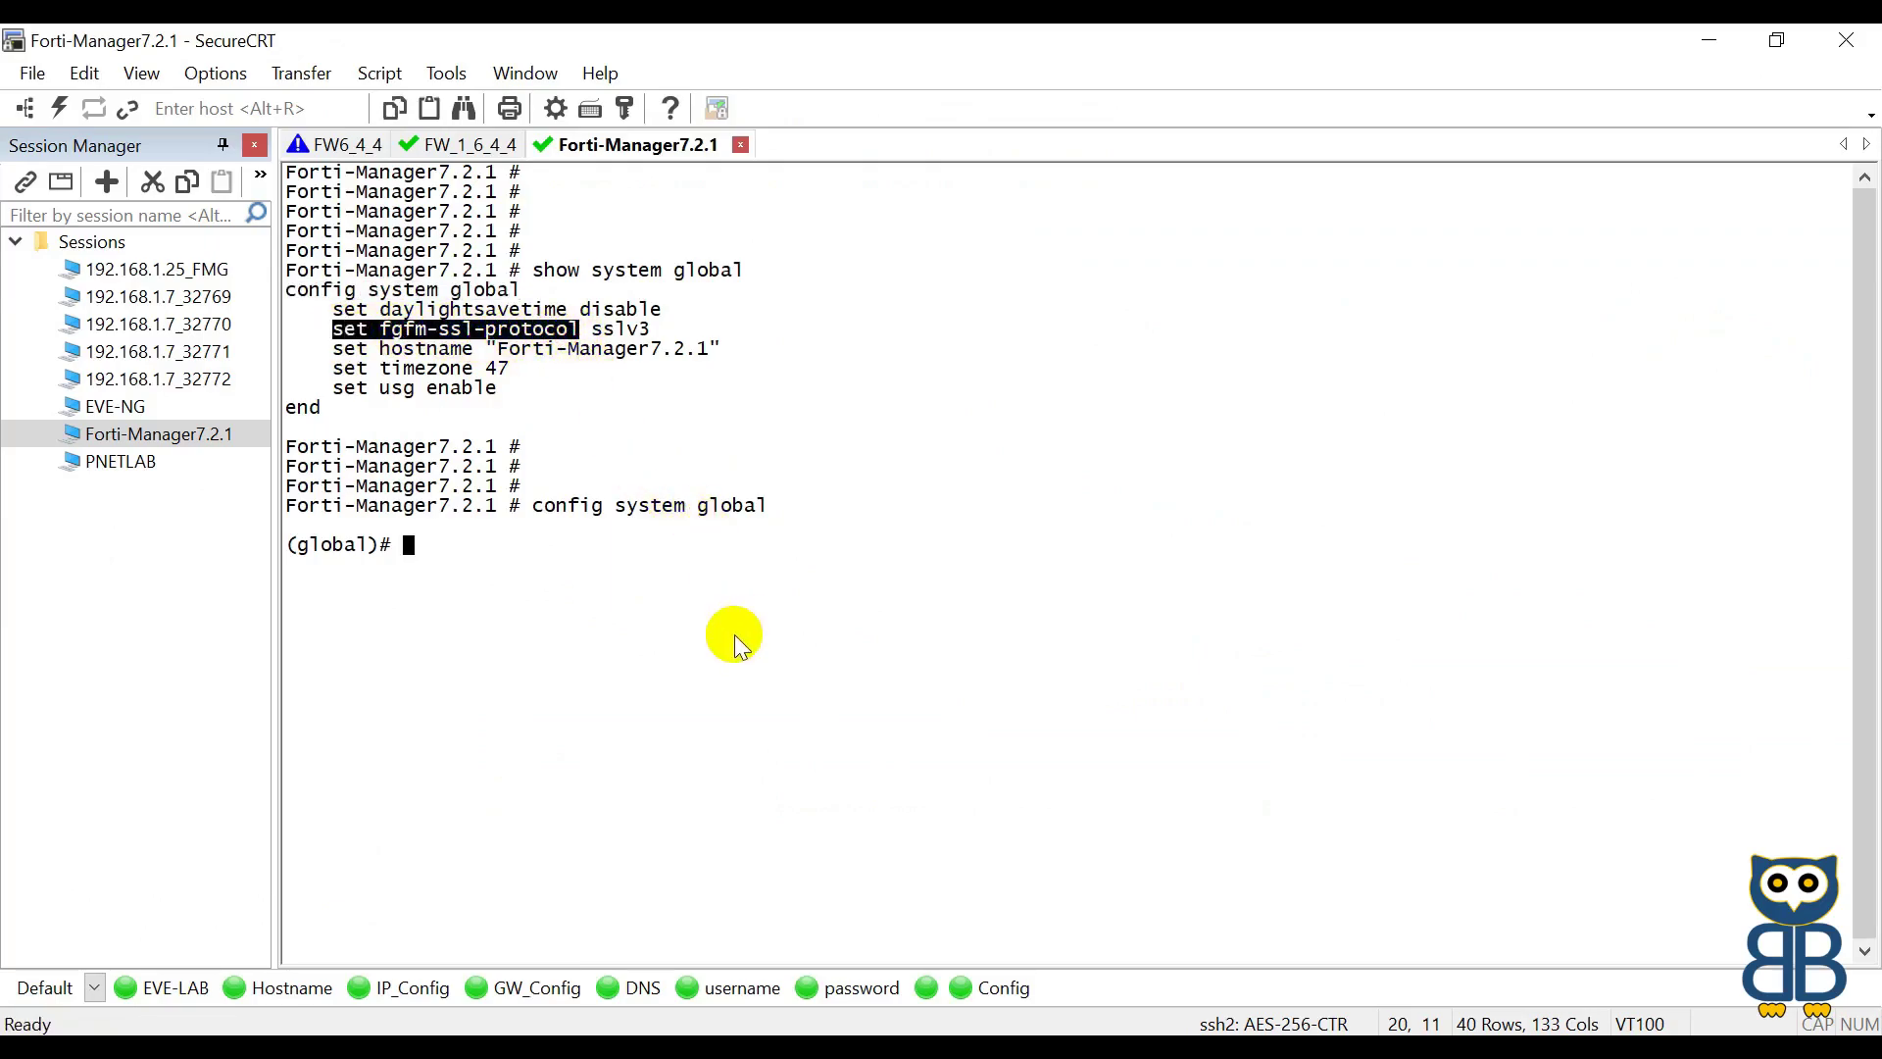
right_click(734, 633)
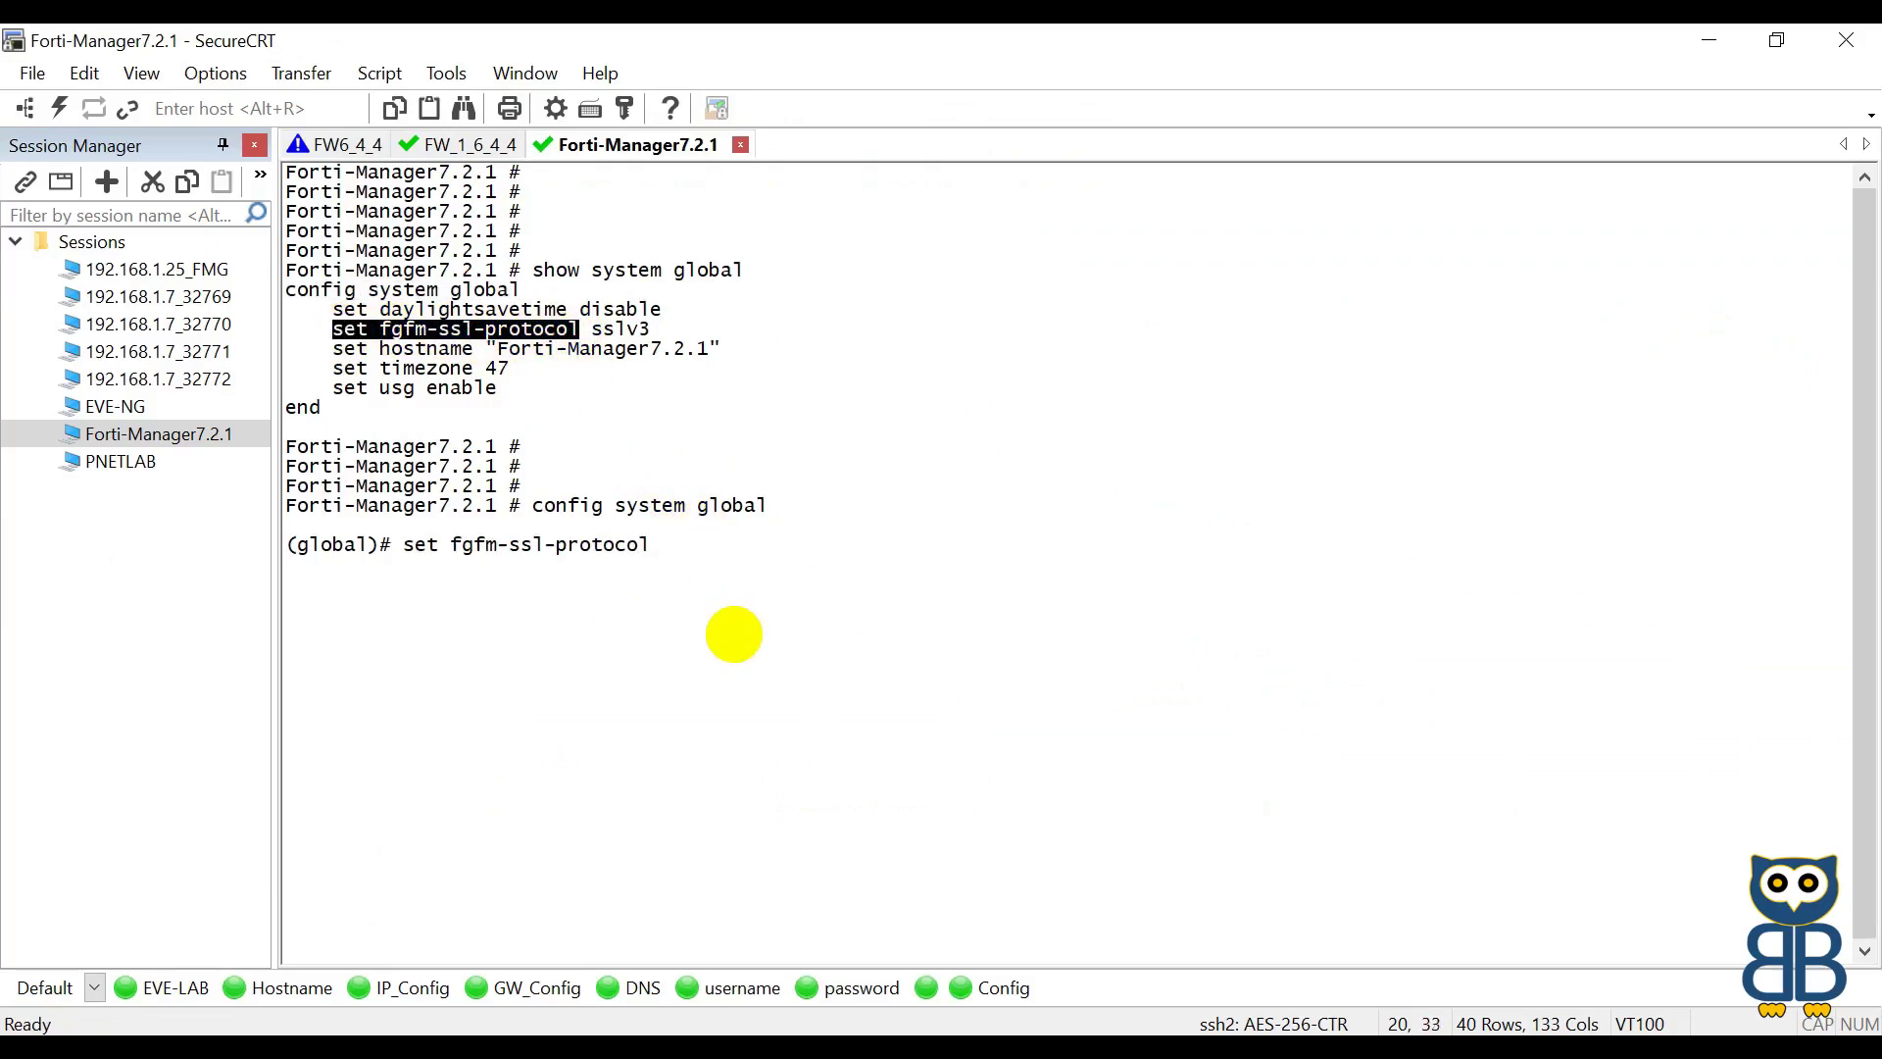
type("?")
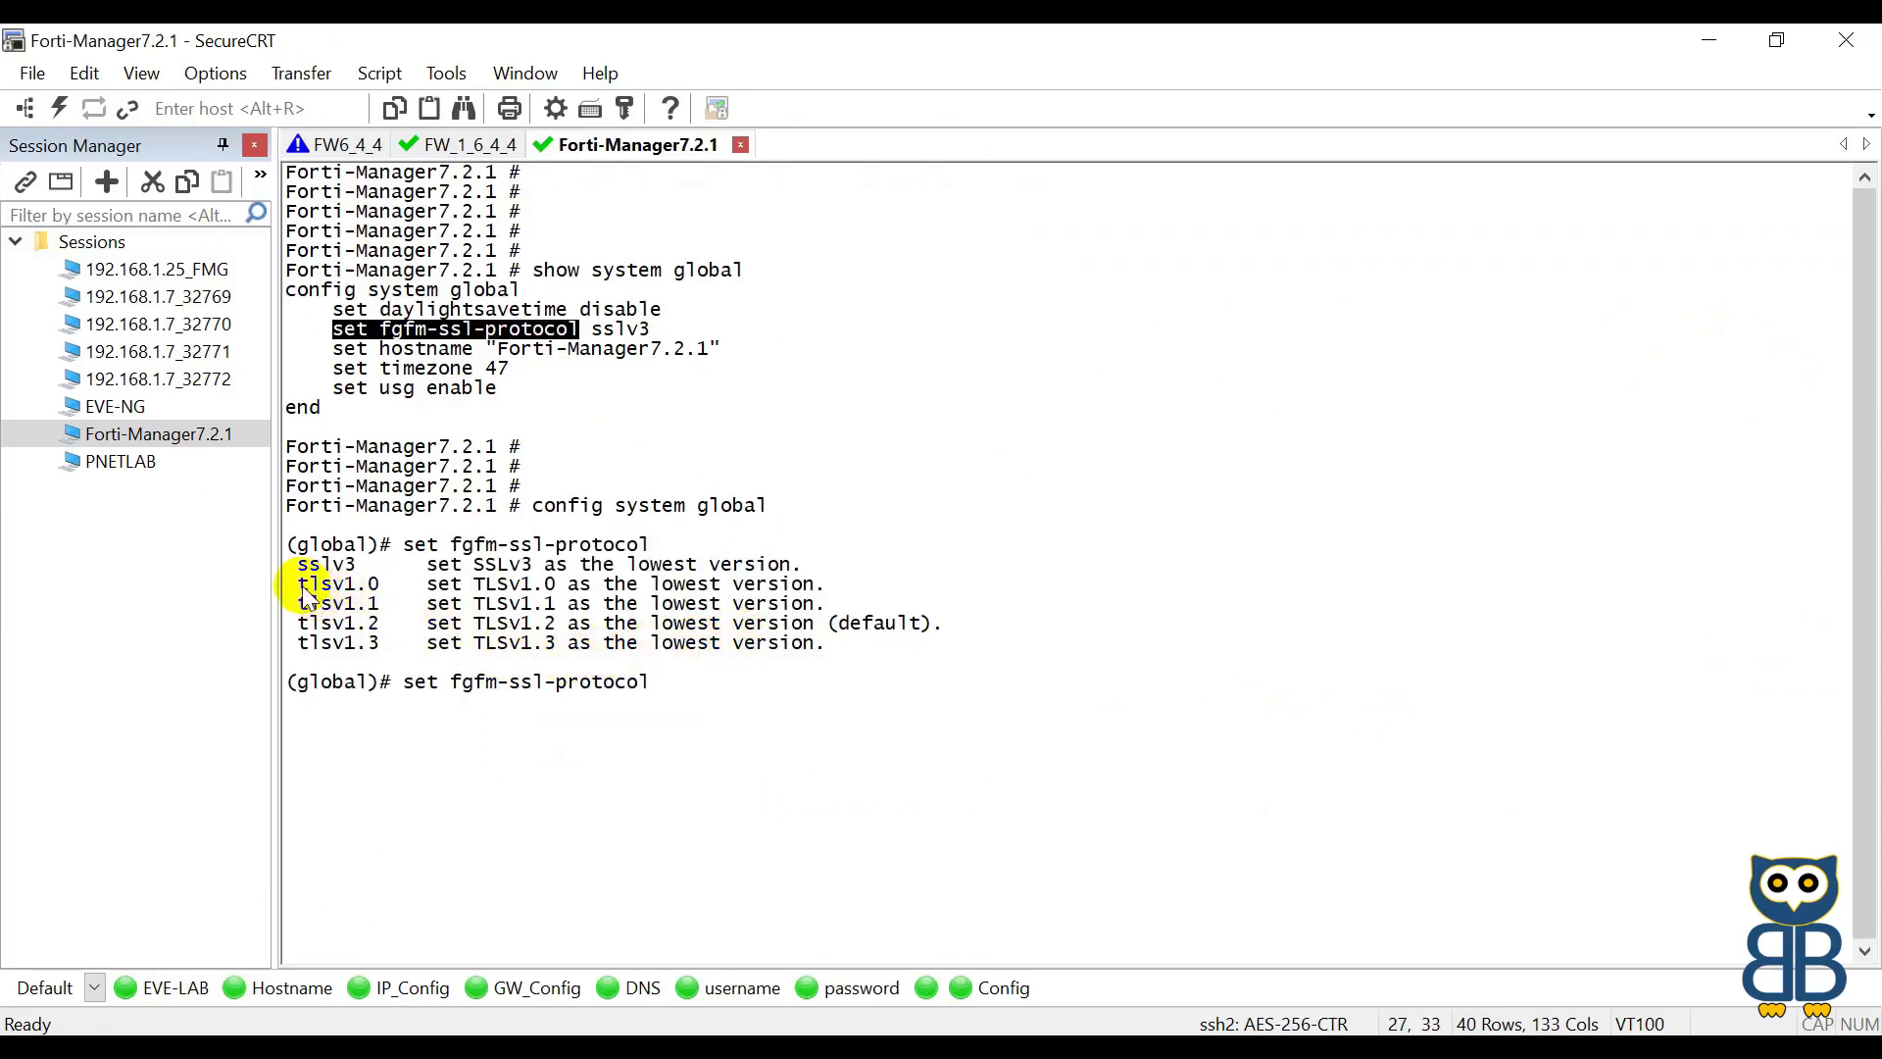
double_click(304, 584)
right_click(926, 697)
key("Return")
type("end")
key("Return")
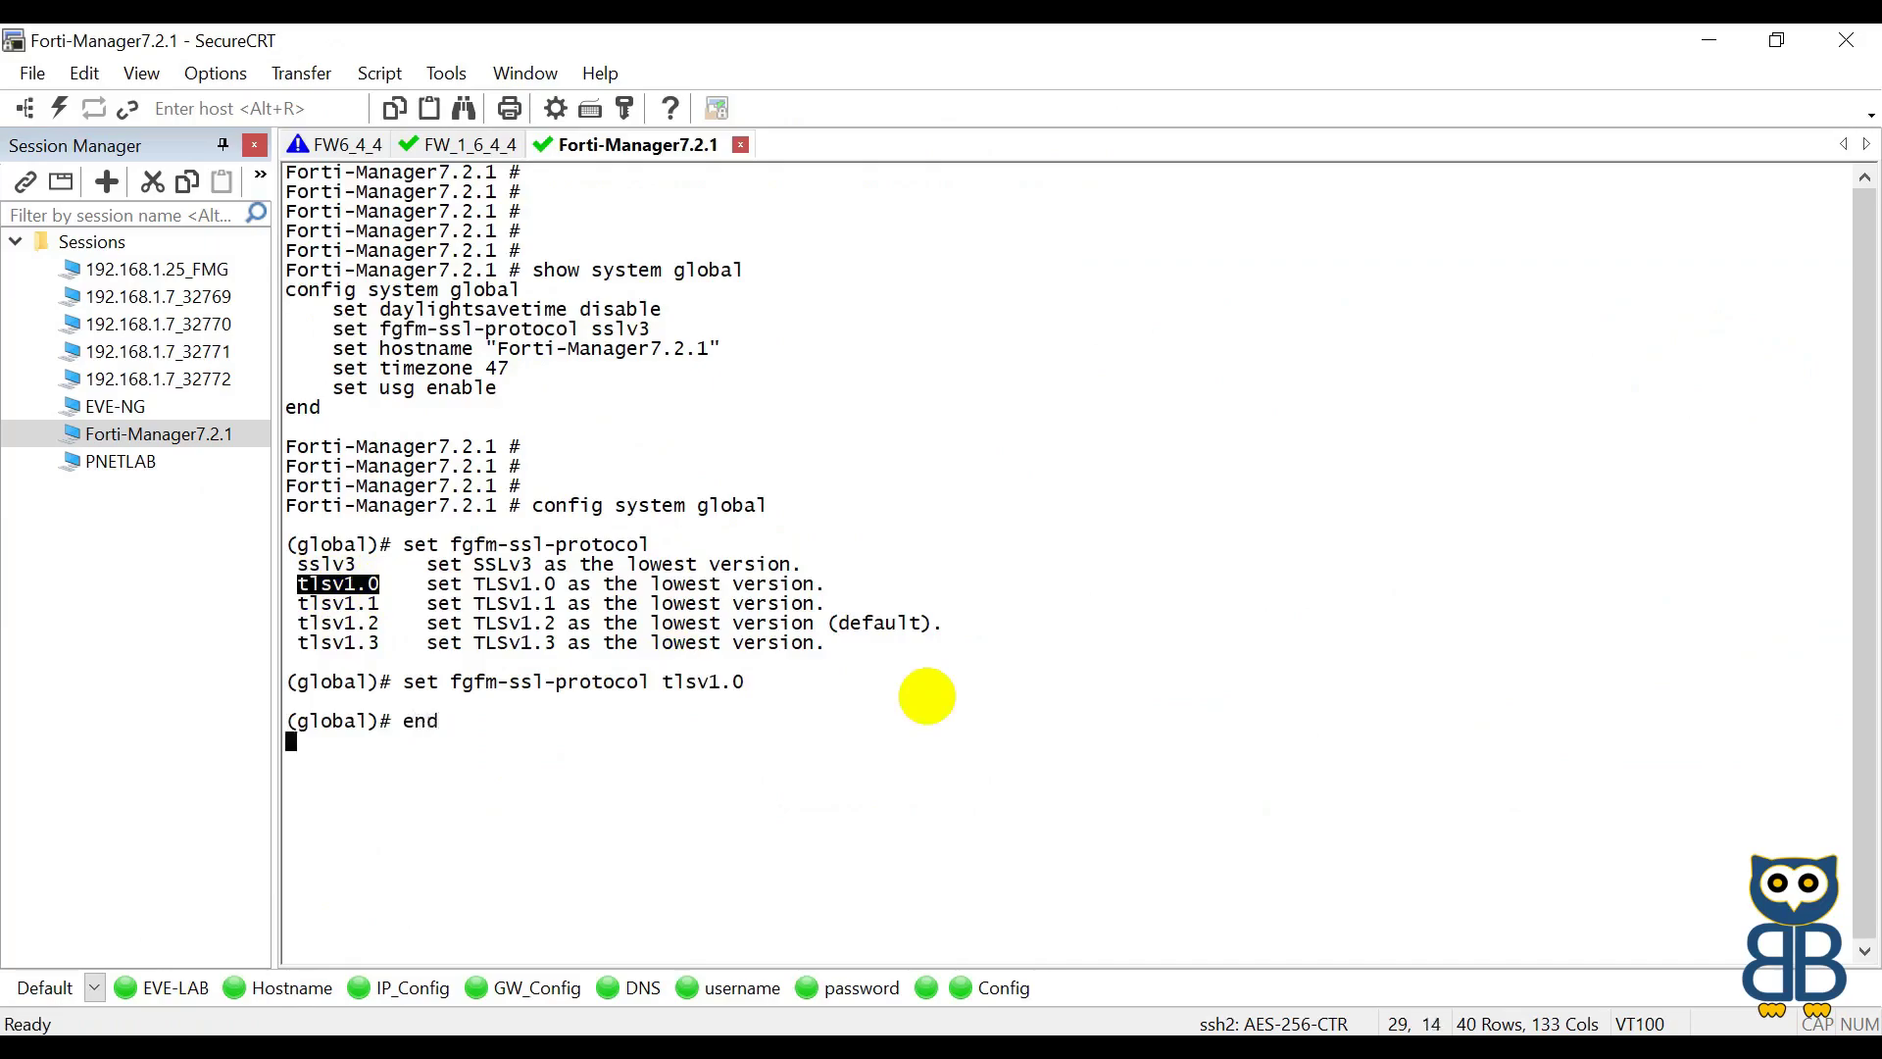
key("Return")
key("Return")
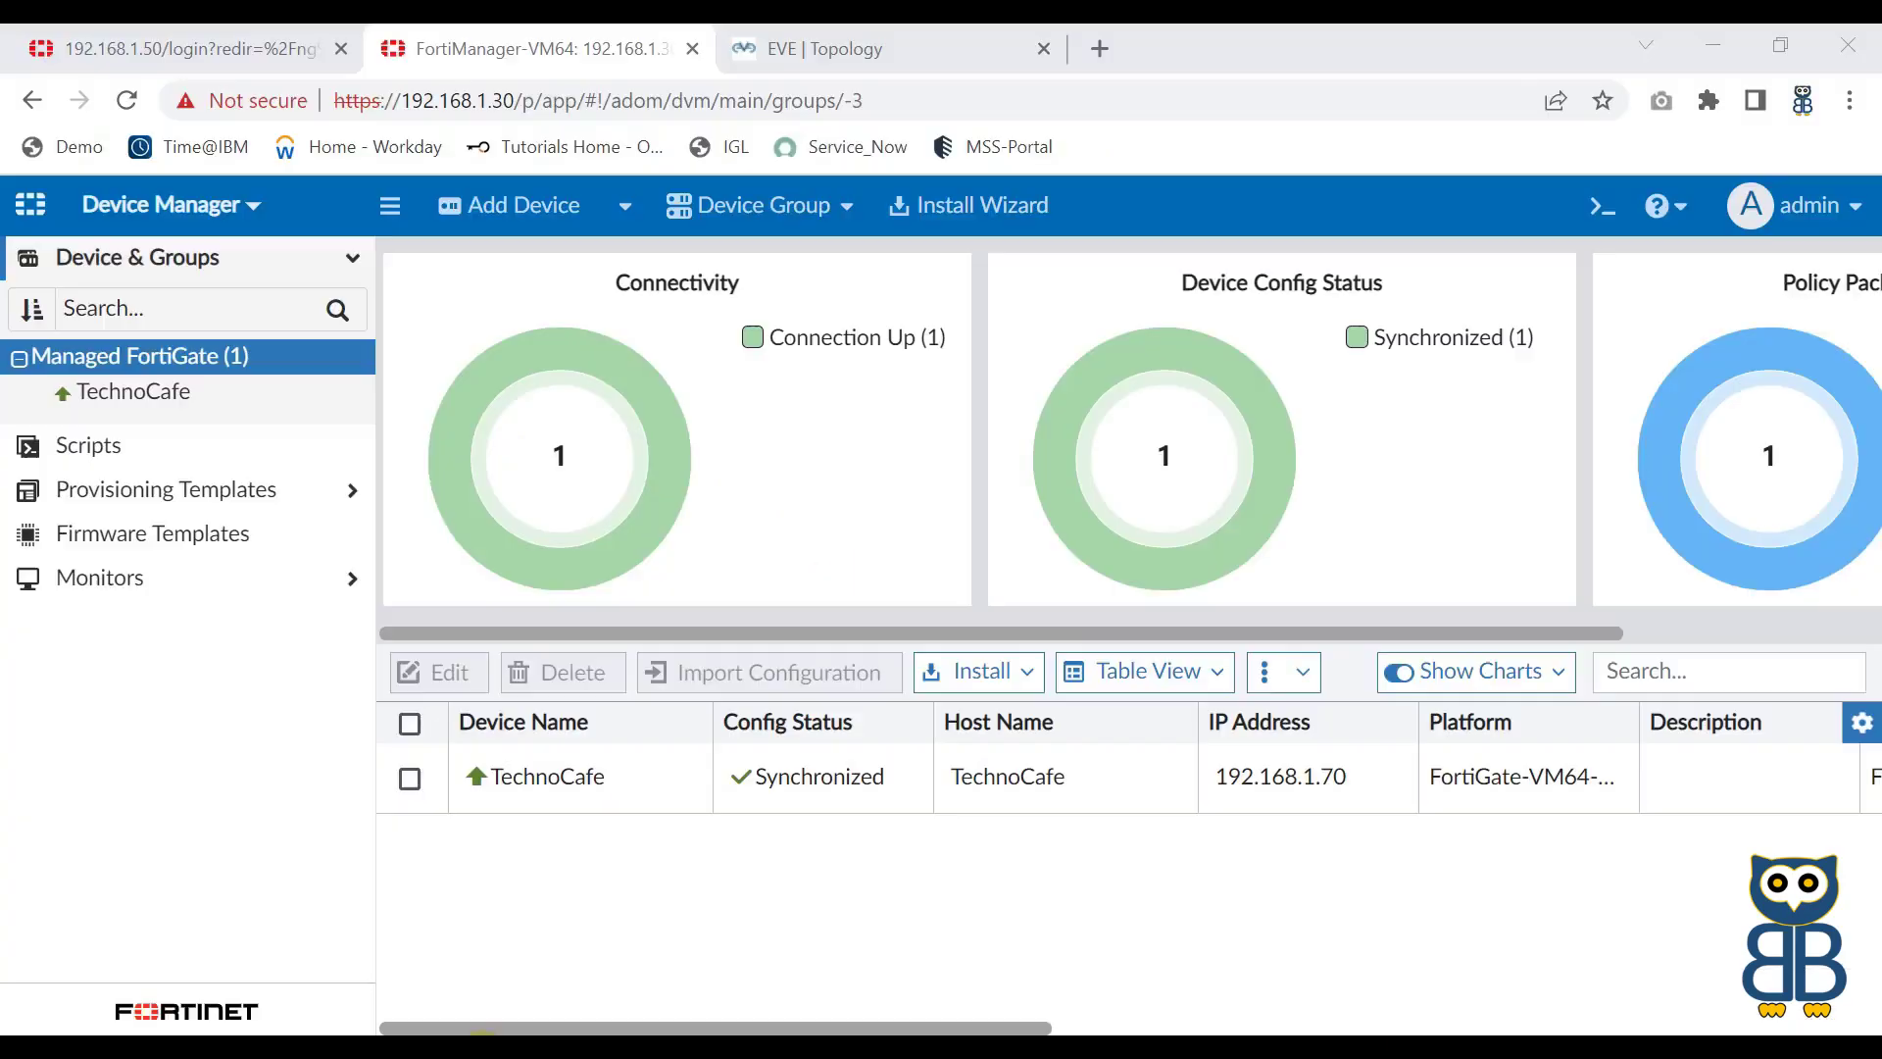
left_click(505, 207)
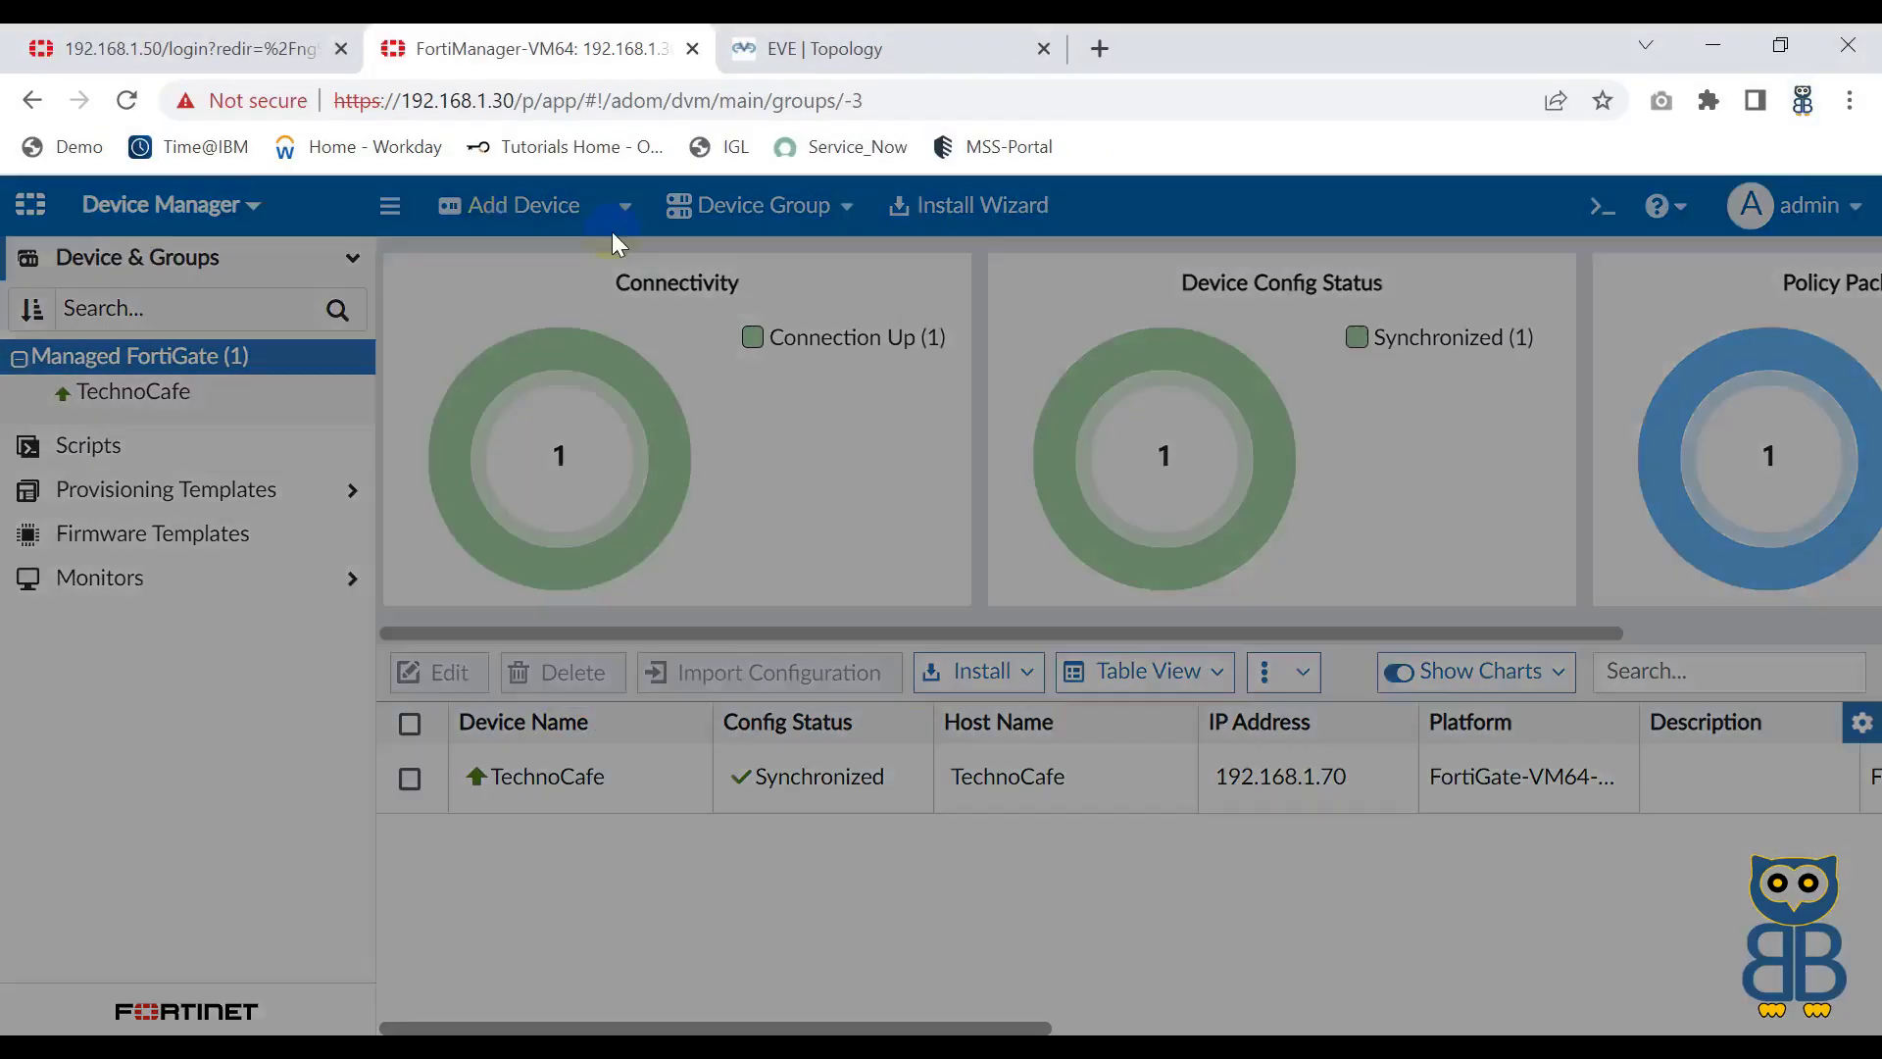
Step: Discover 192.168.1.60 again with legacy admin login and a password; the probe still fails
left_click(579, 376)
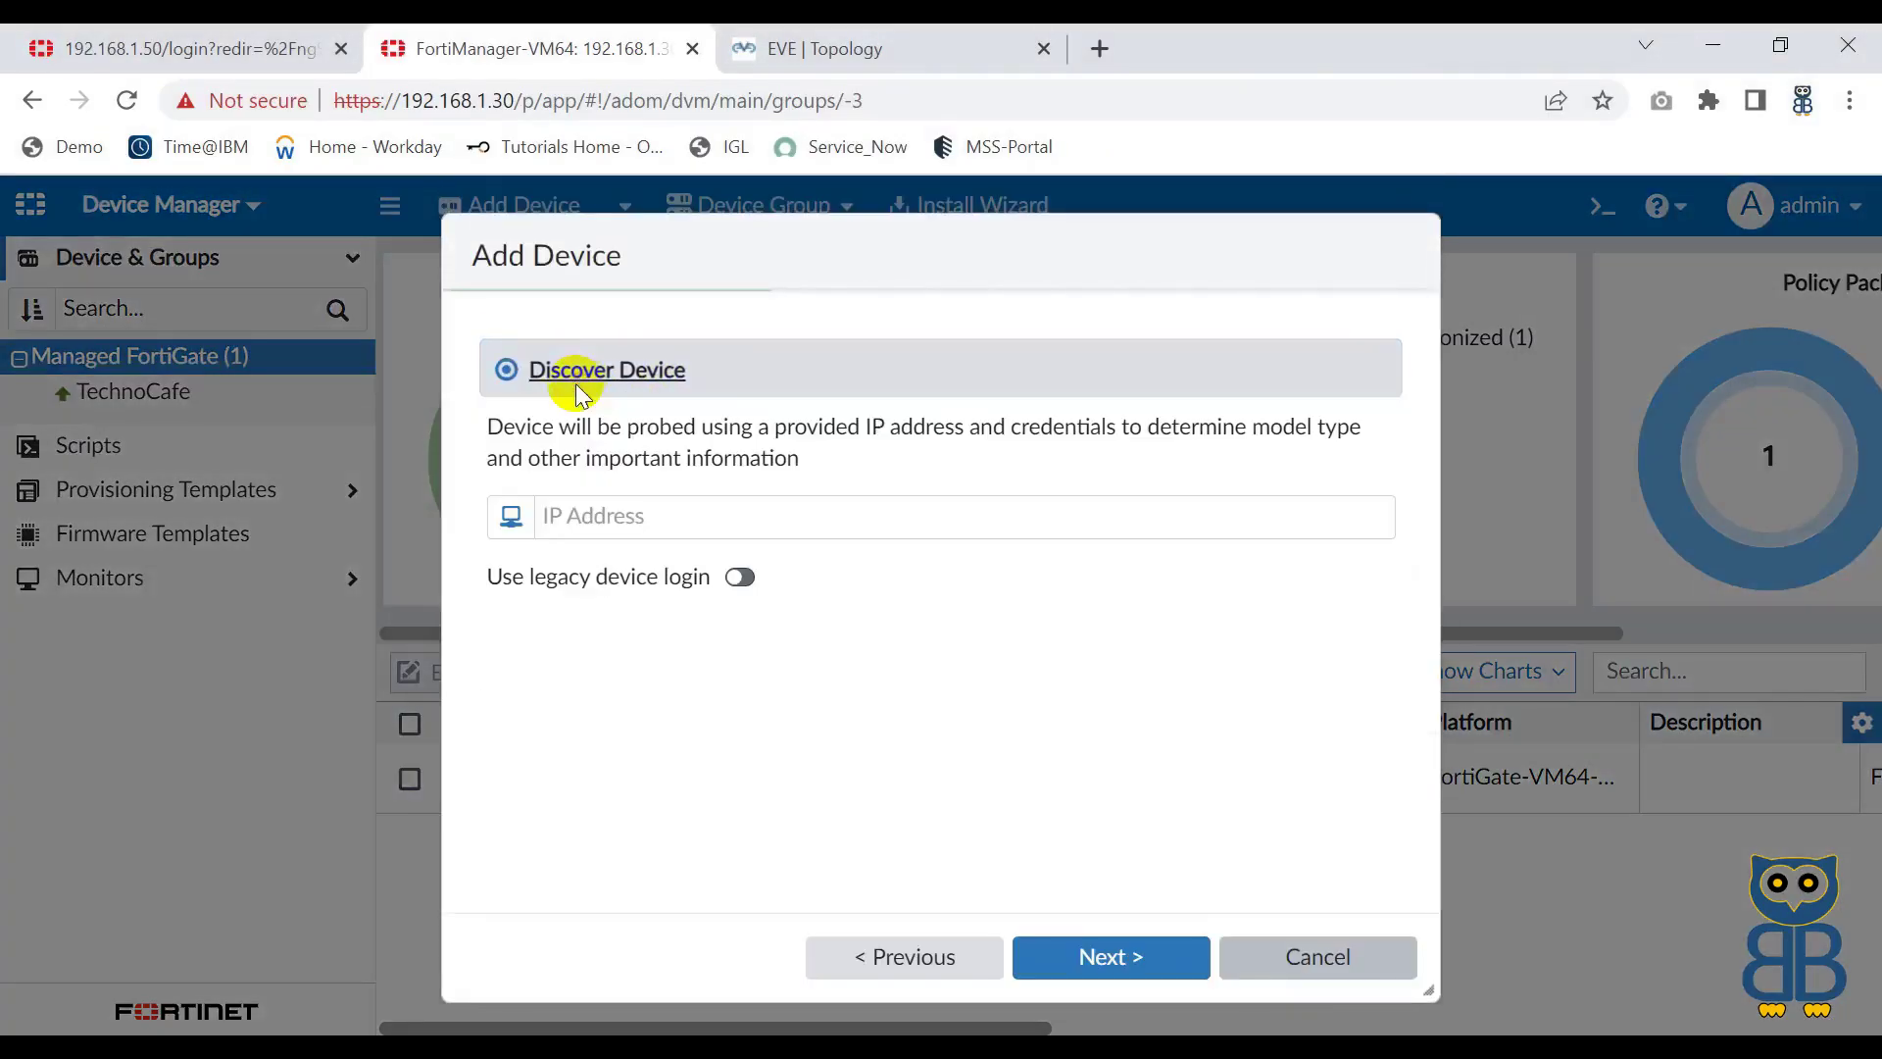
left_click(592, 517)
left_click(750, 692)
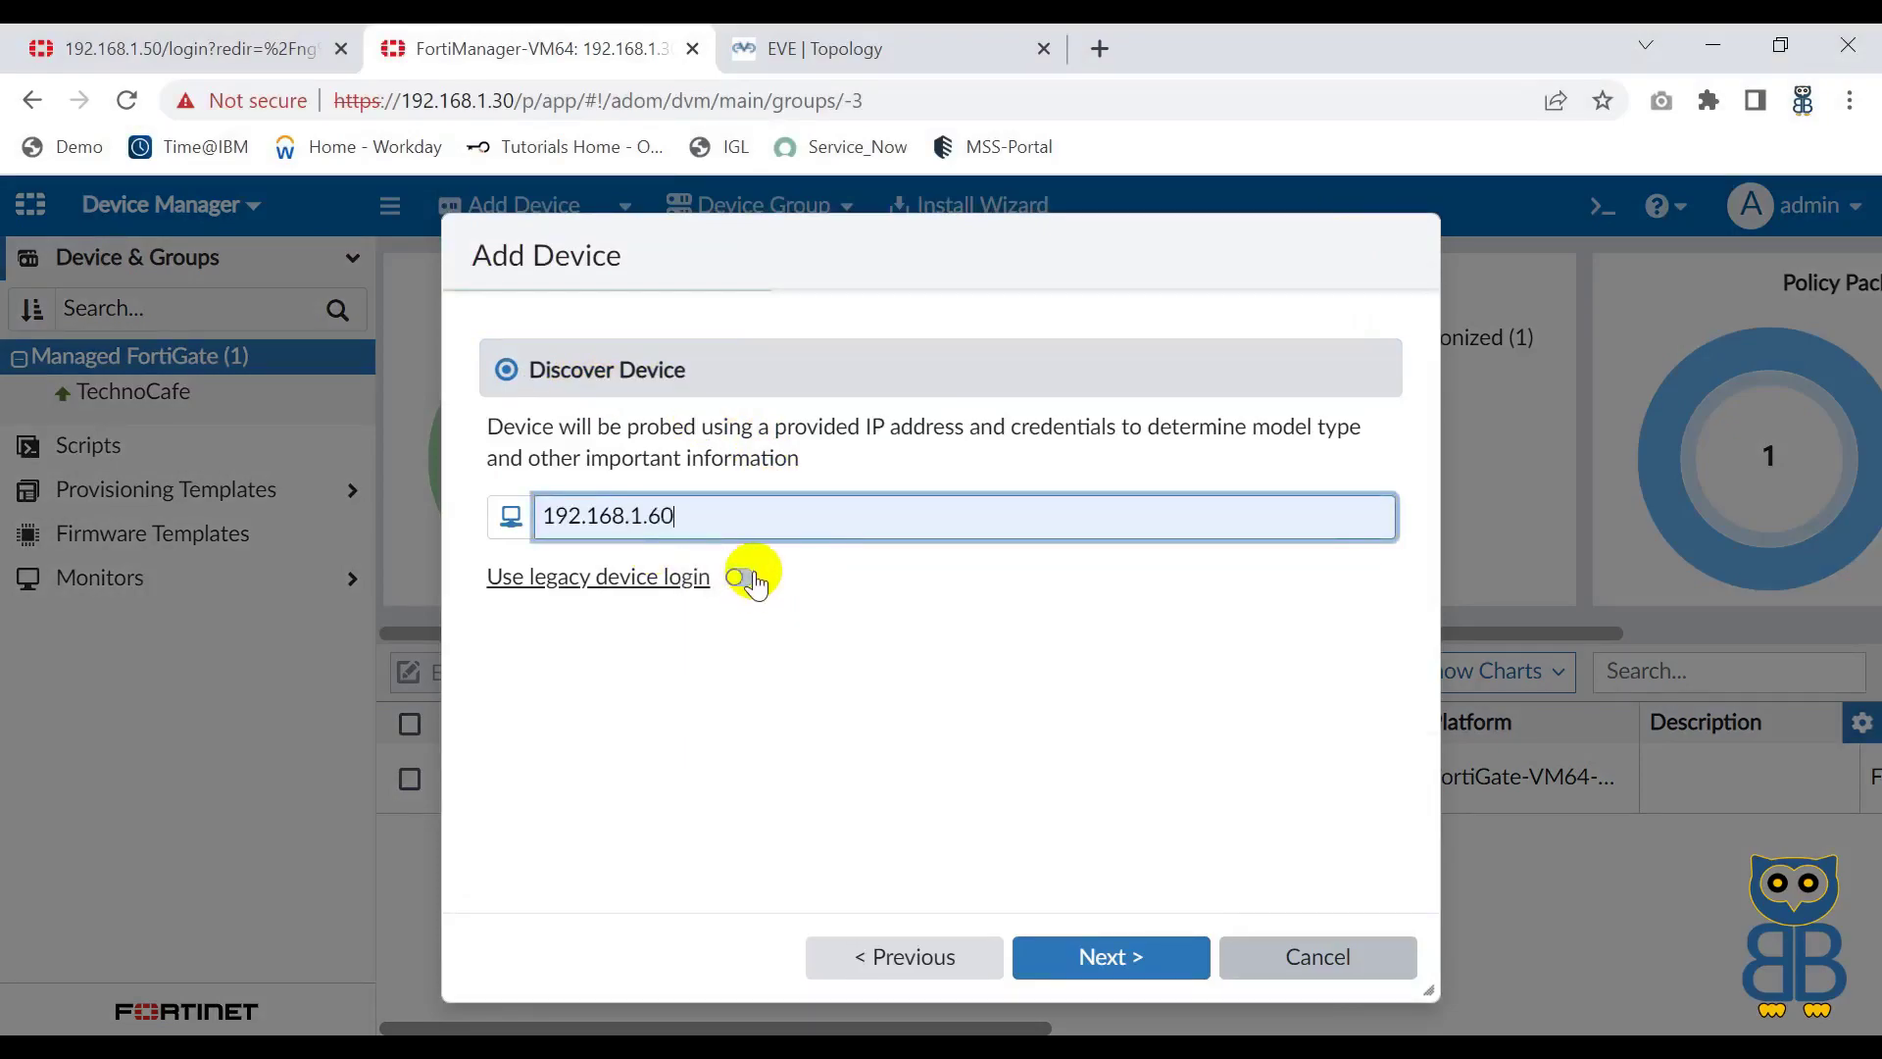
left_click(740, 578)
left_click(660, 643)
type("admin")
key("Tab")
type("admin@1234")
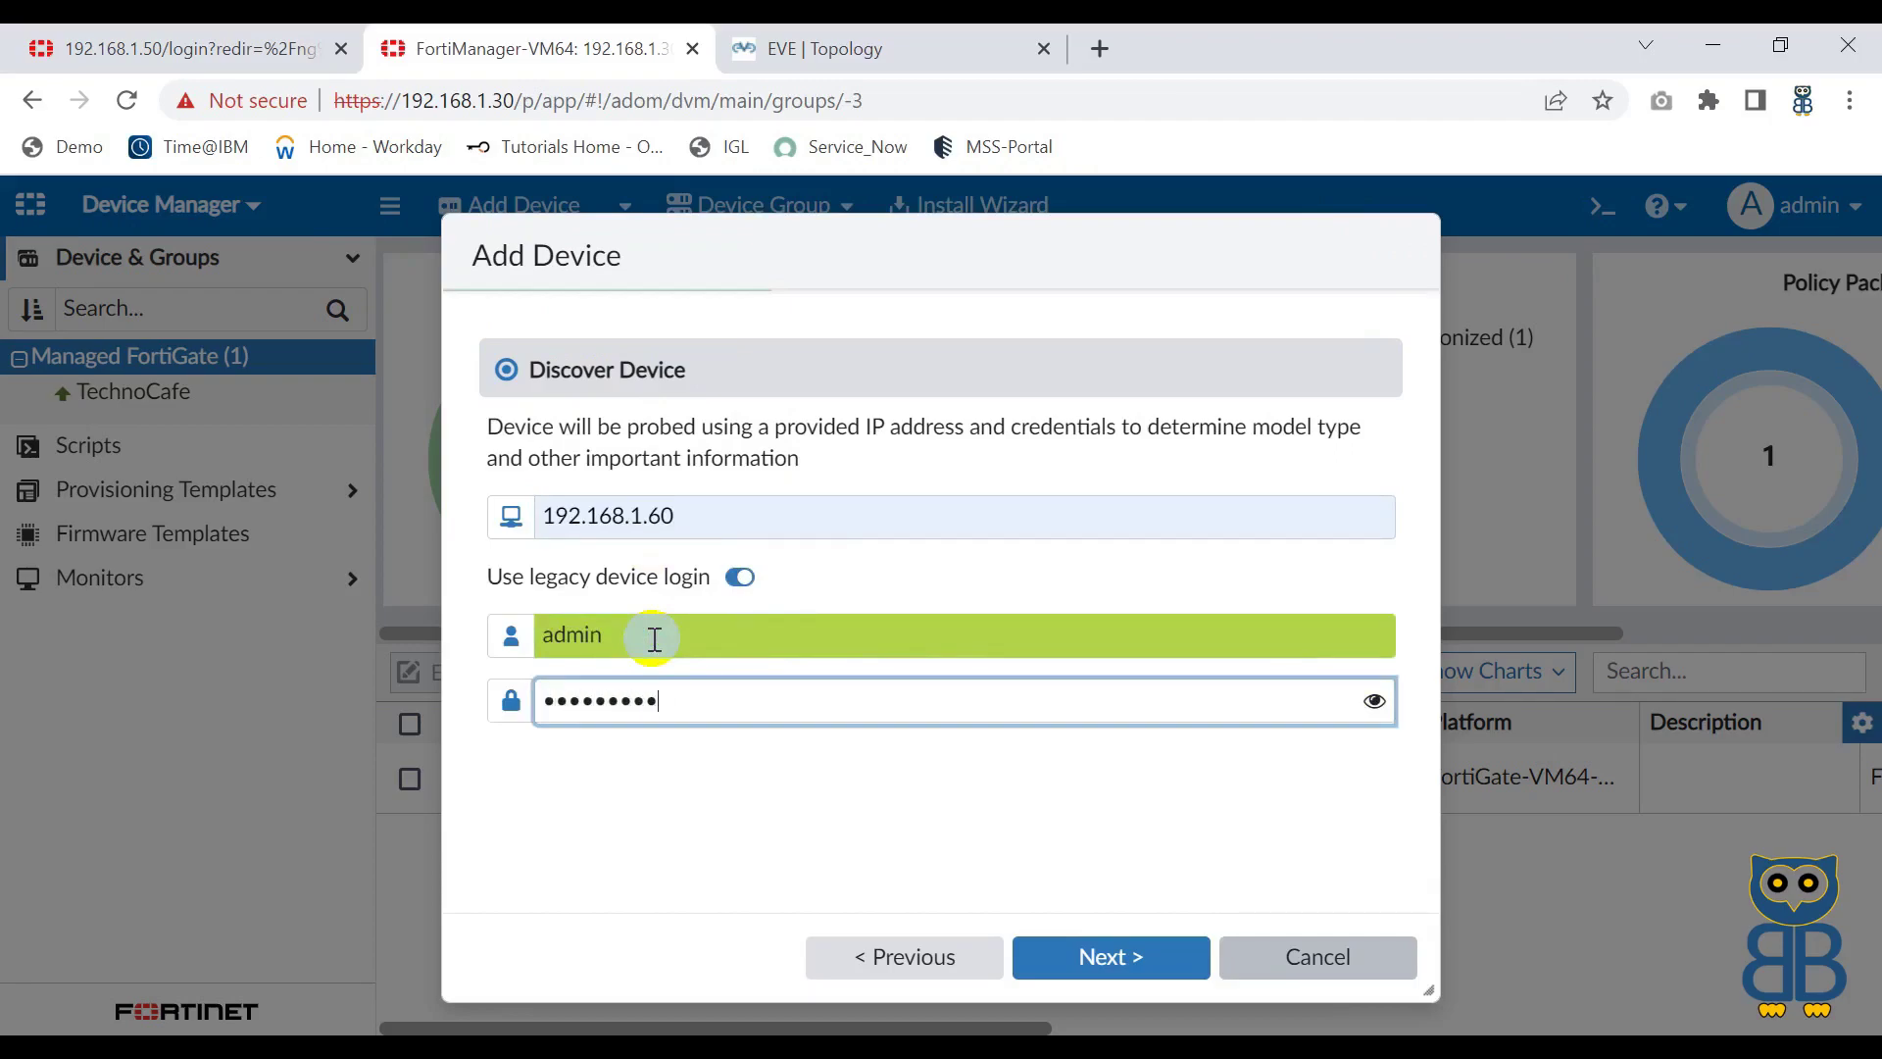
left_click(1091, 955)
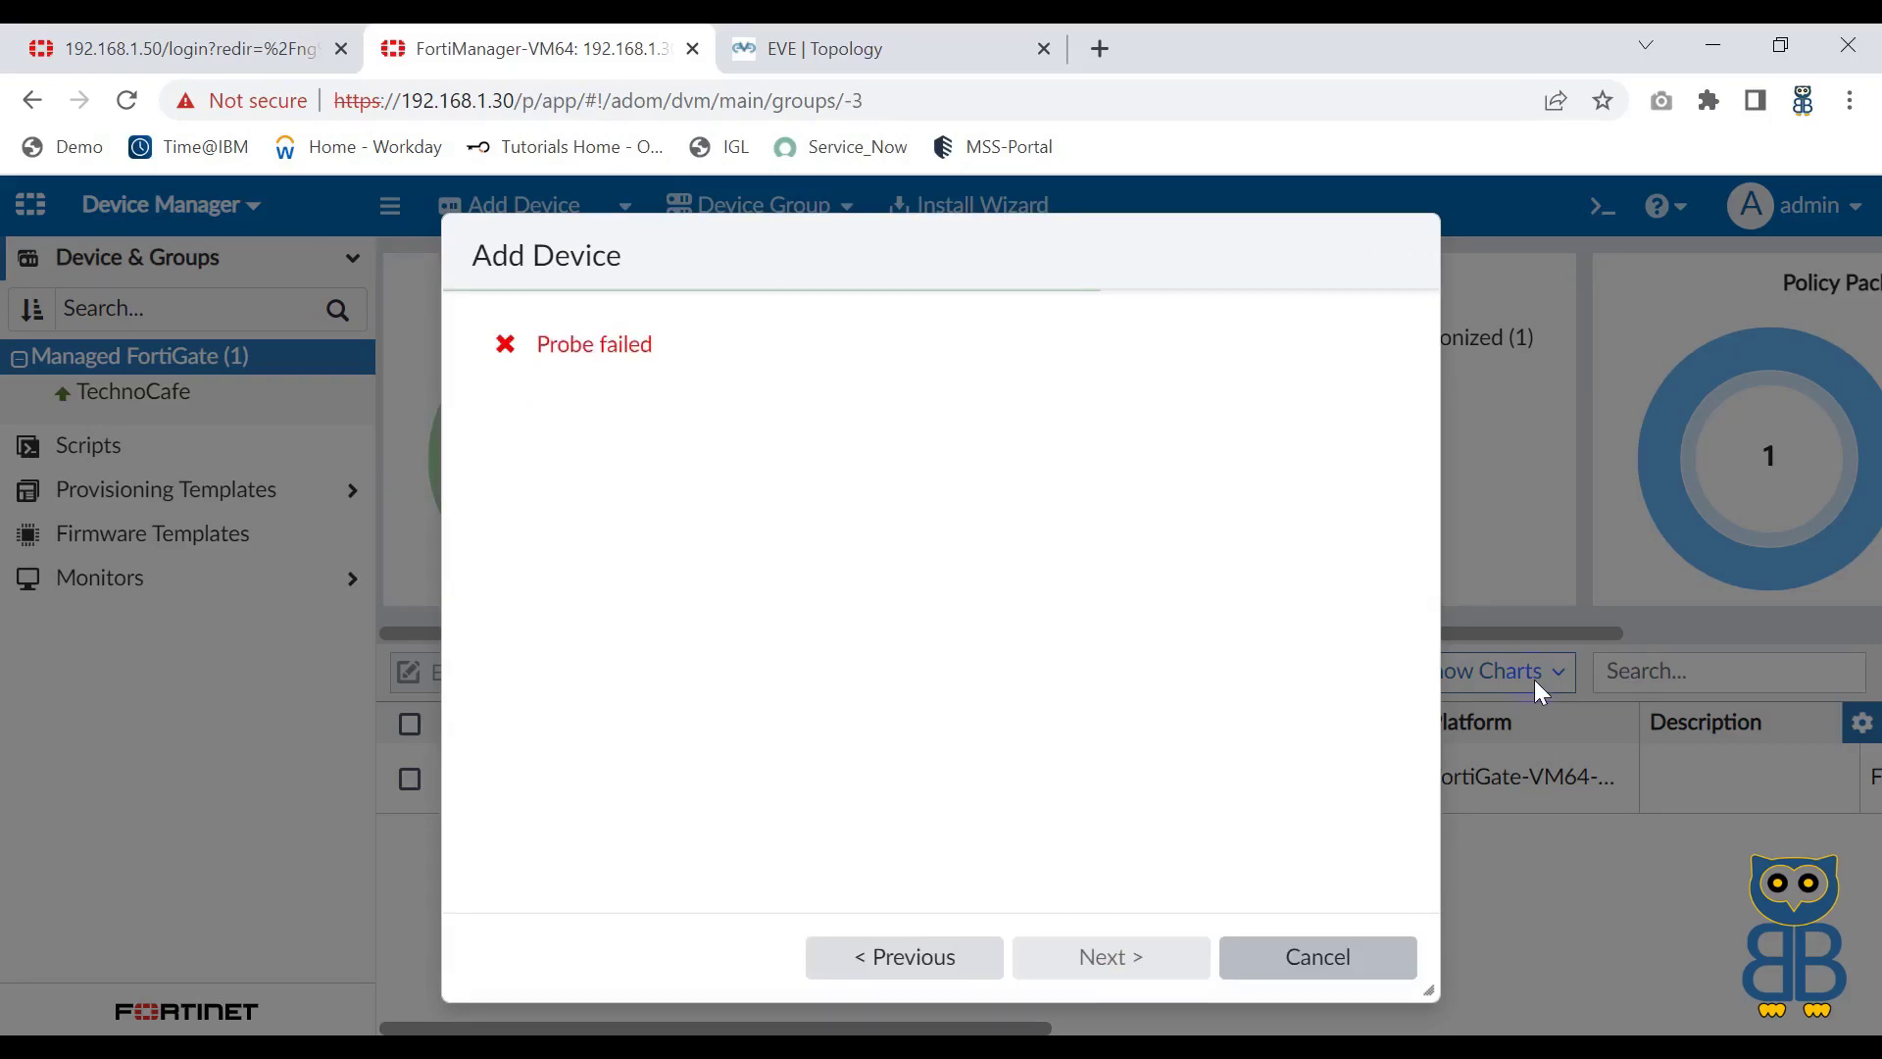
left_click(162, 1029)
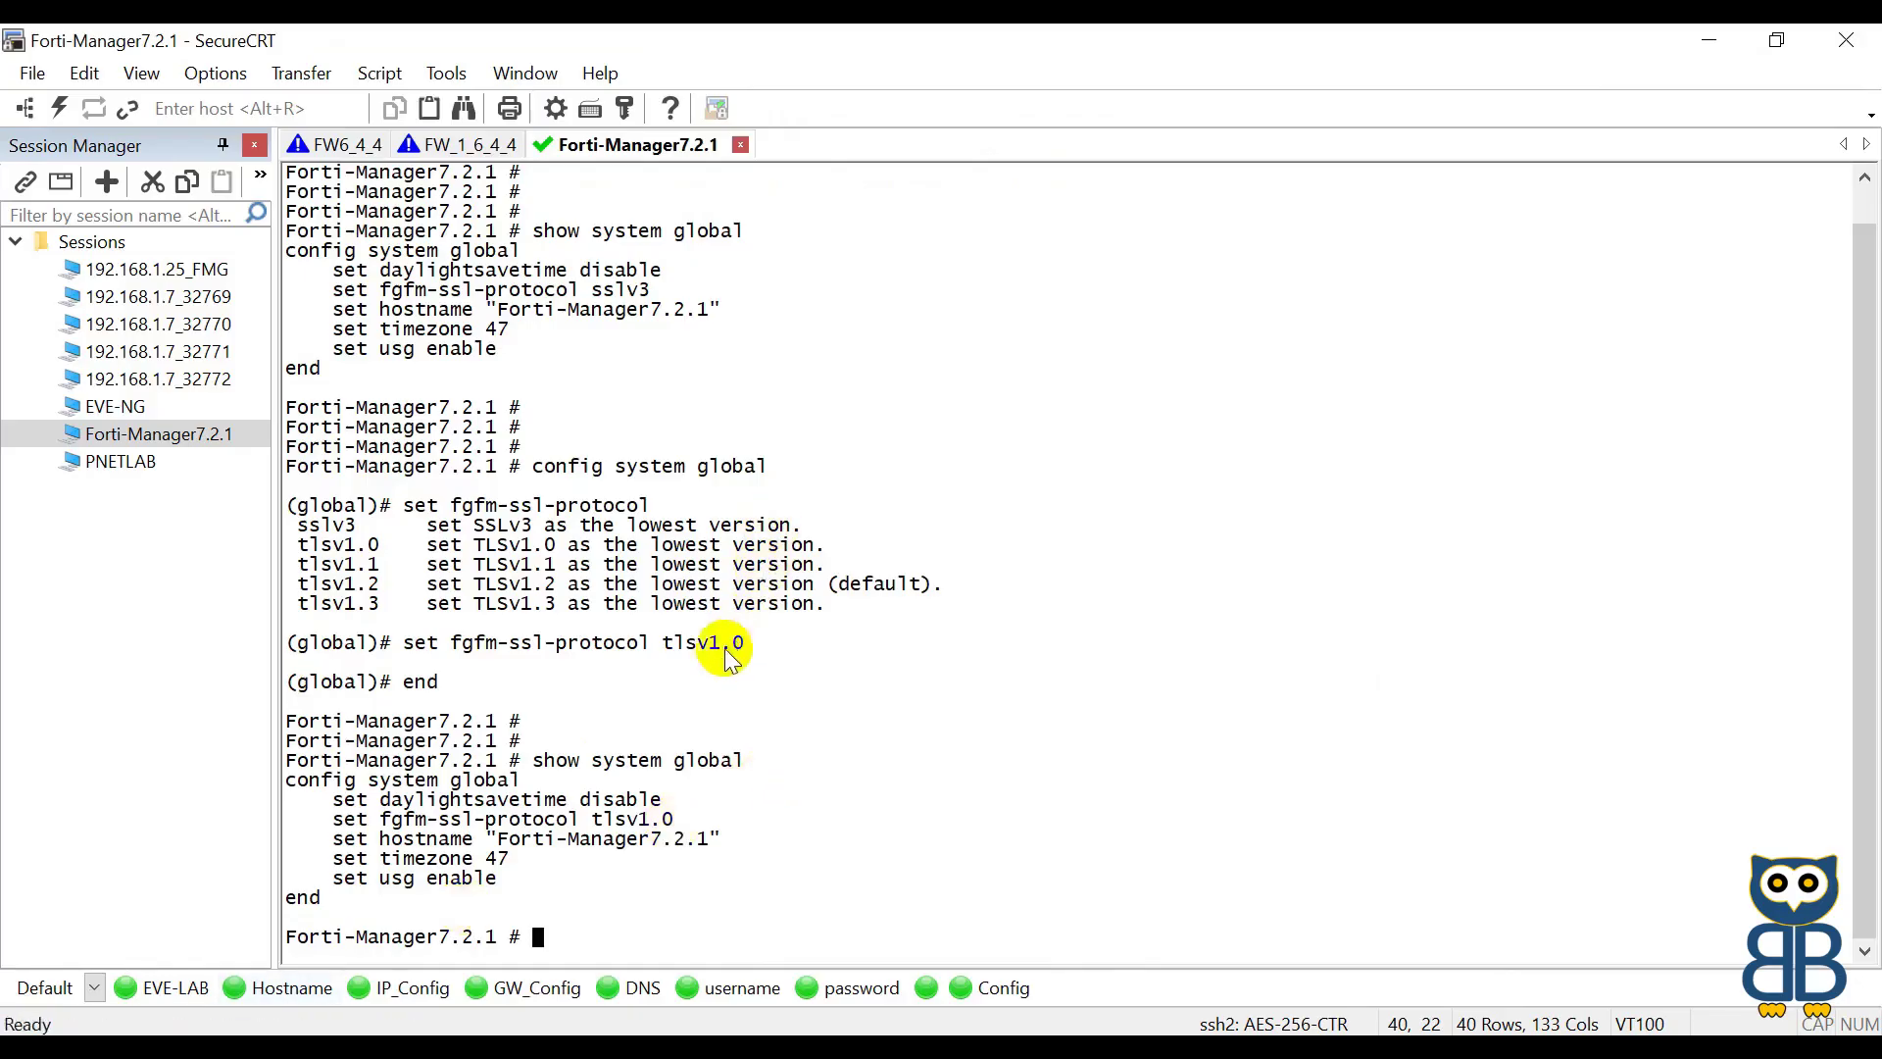
Step: Run show system global and confirm fgfm-ssl-protocol is tlsv1.0
key("Return")
key("Return")
type("show system global")
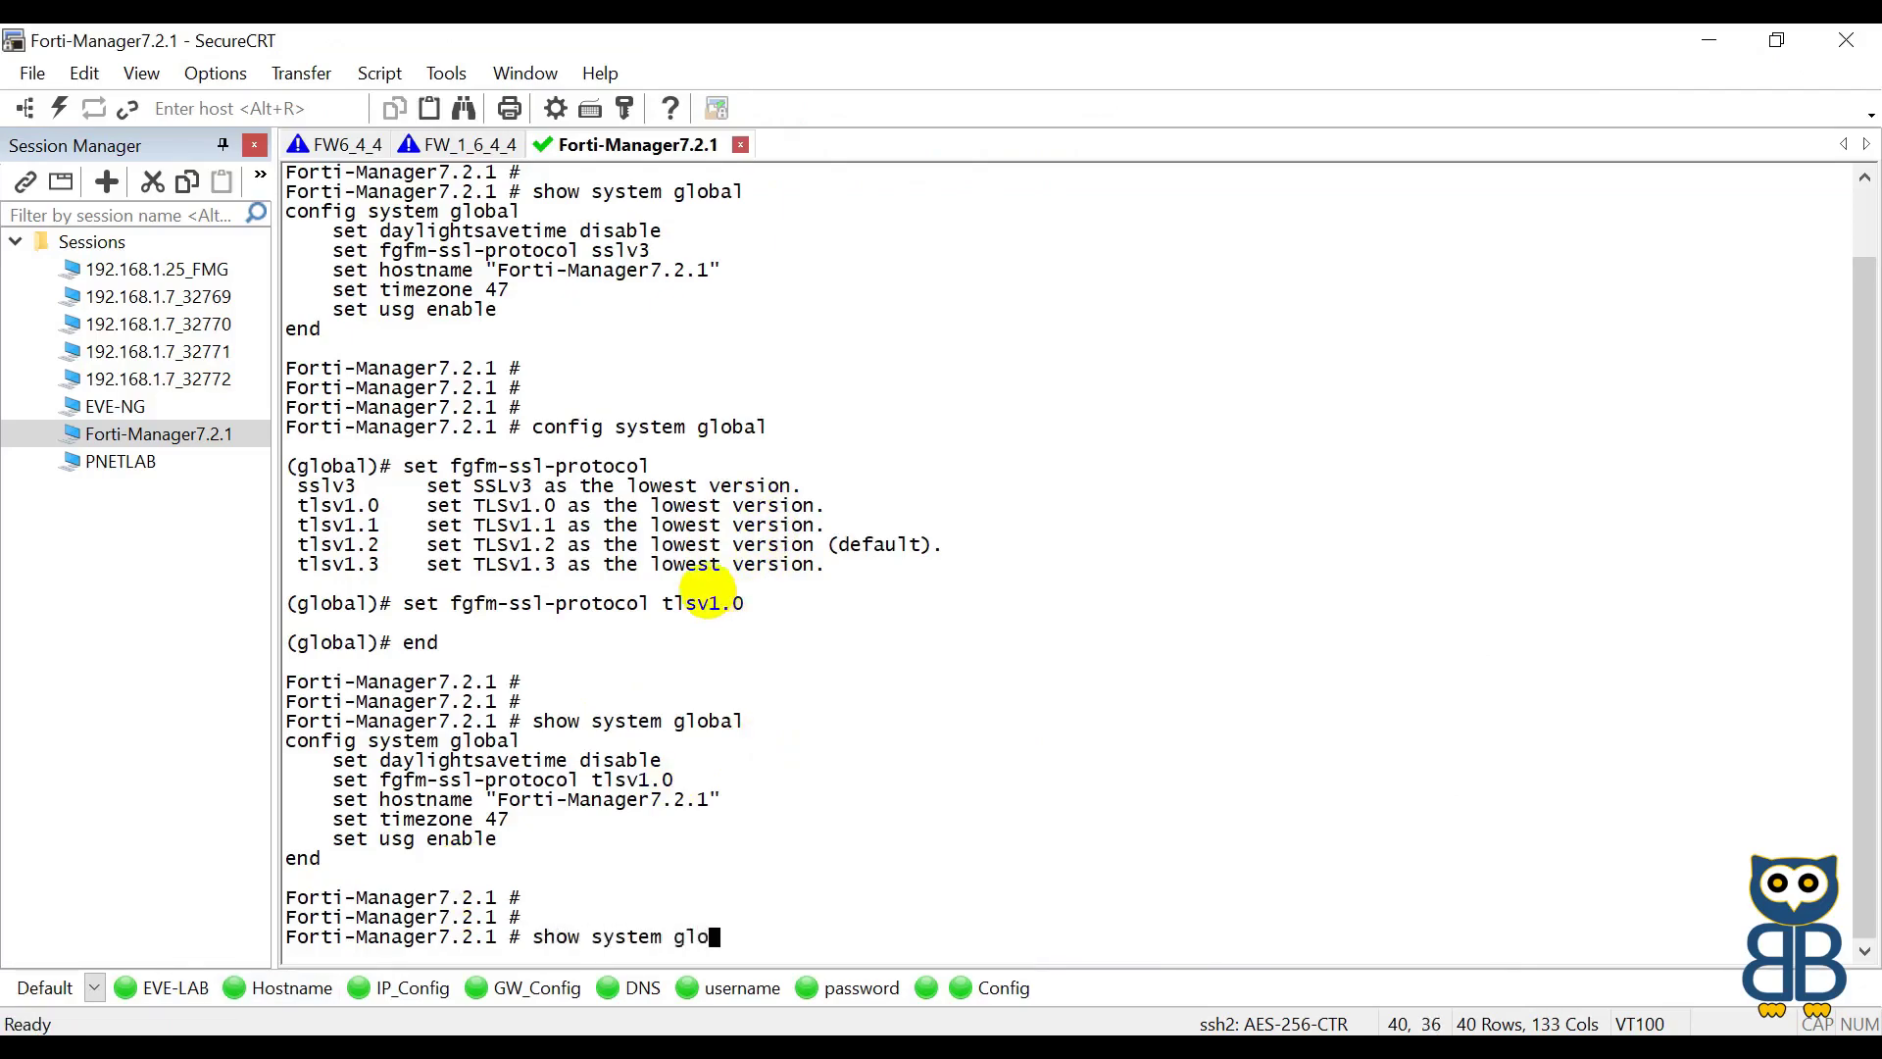
key("Return")
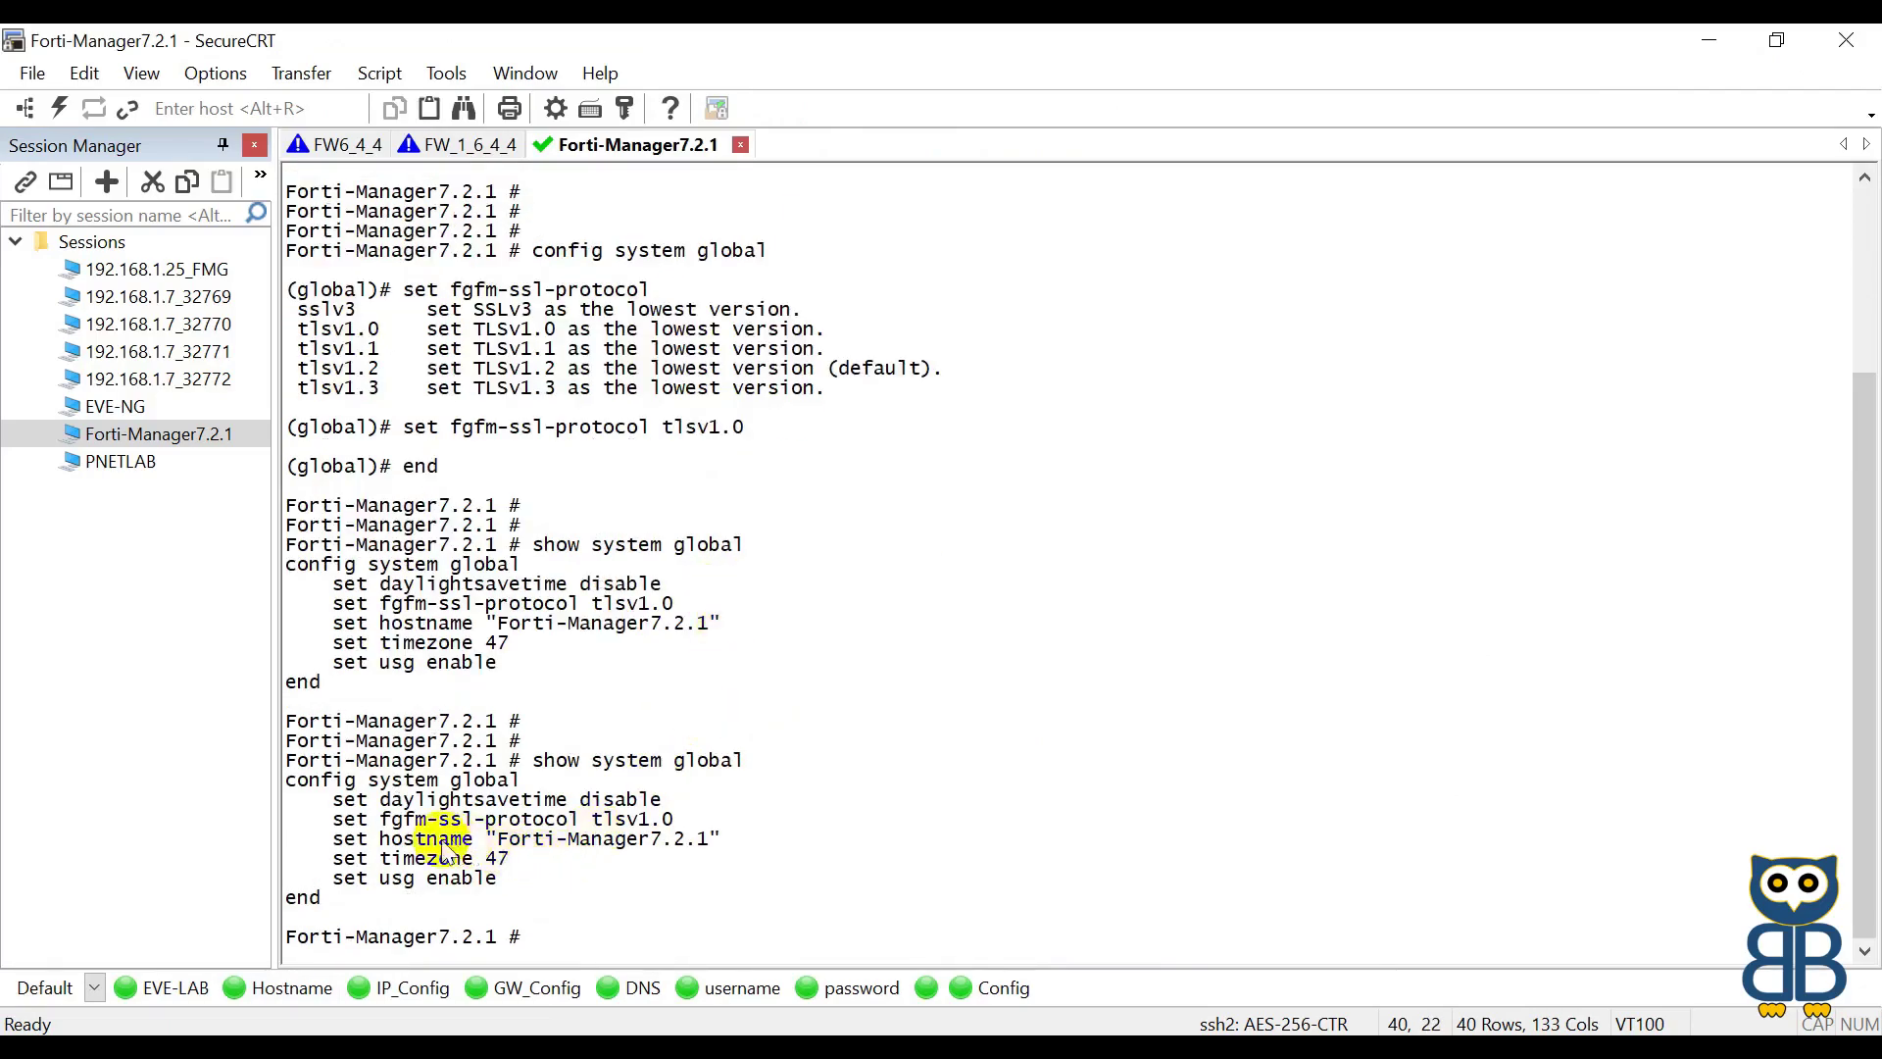
left_click_drag(333, 819, 704, 818)
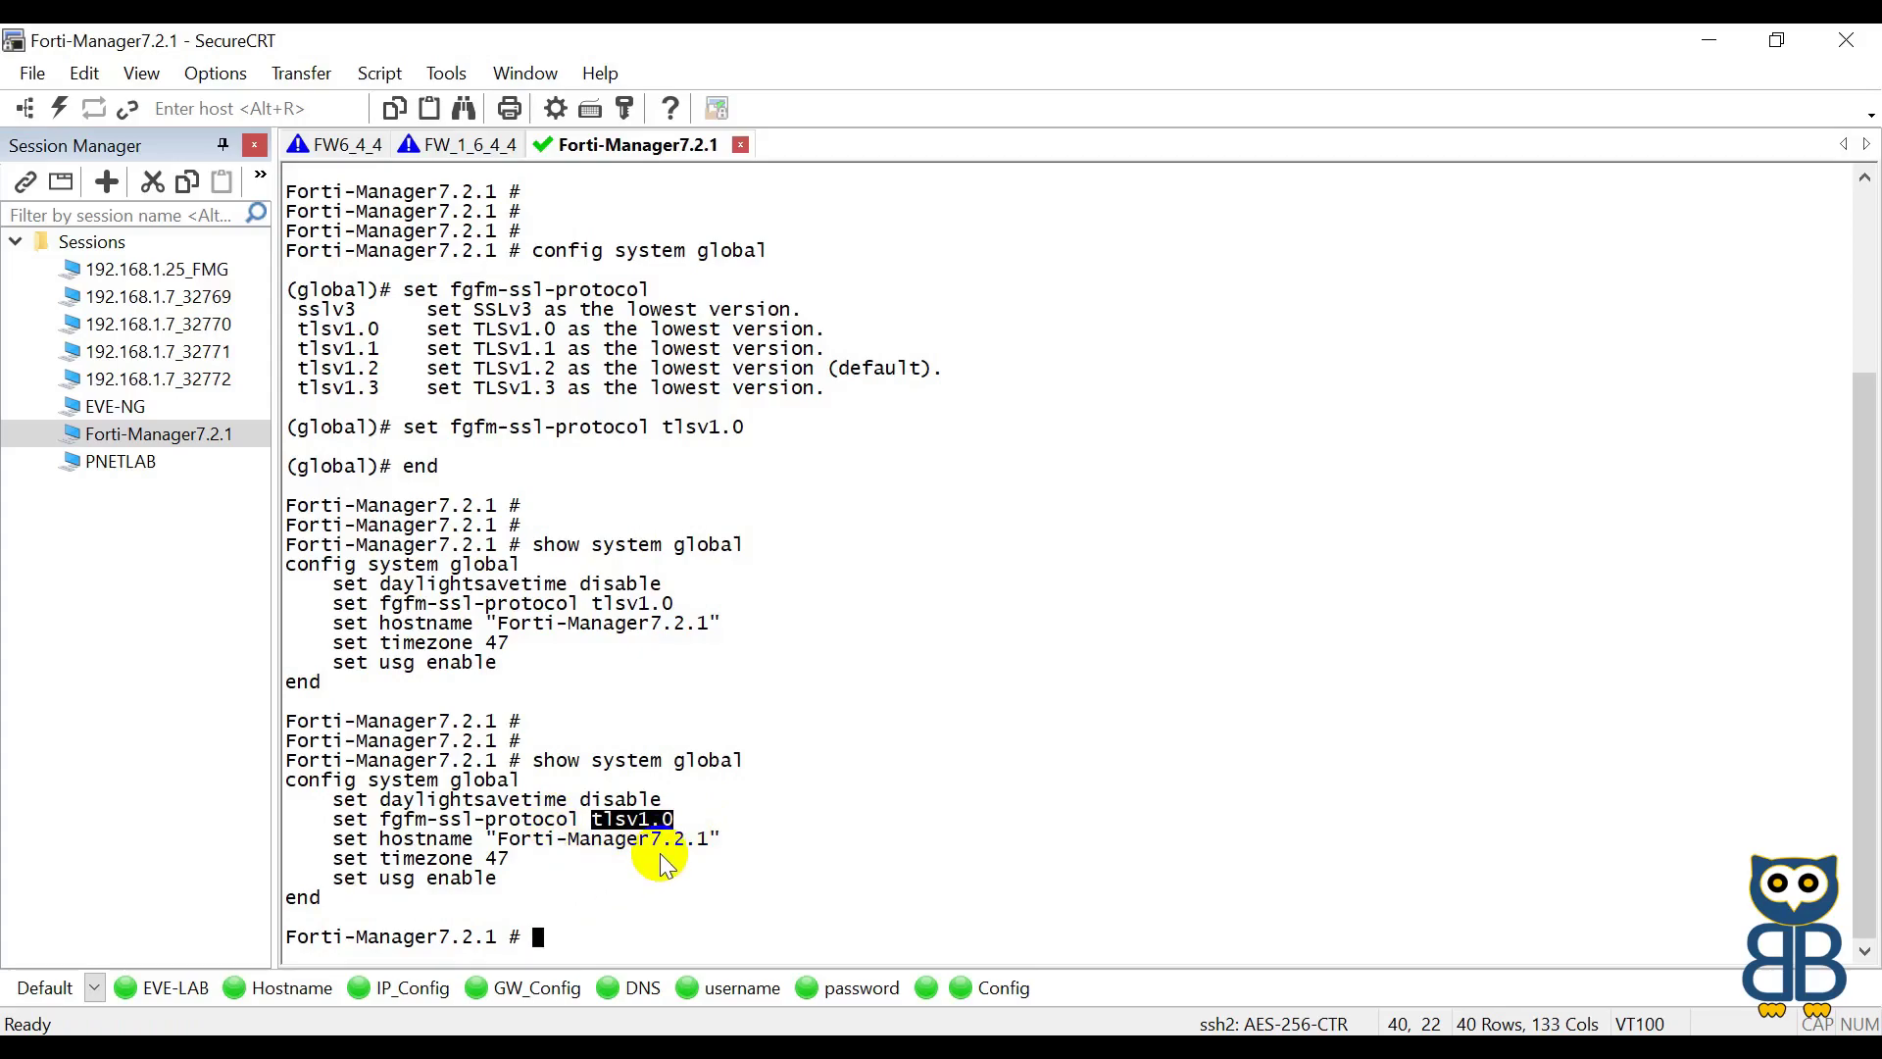
Step: Enter config system global on the FortiManager again
type("config system global")
key("Return")
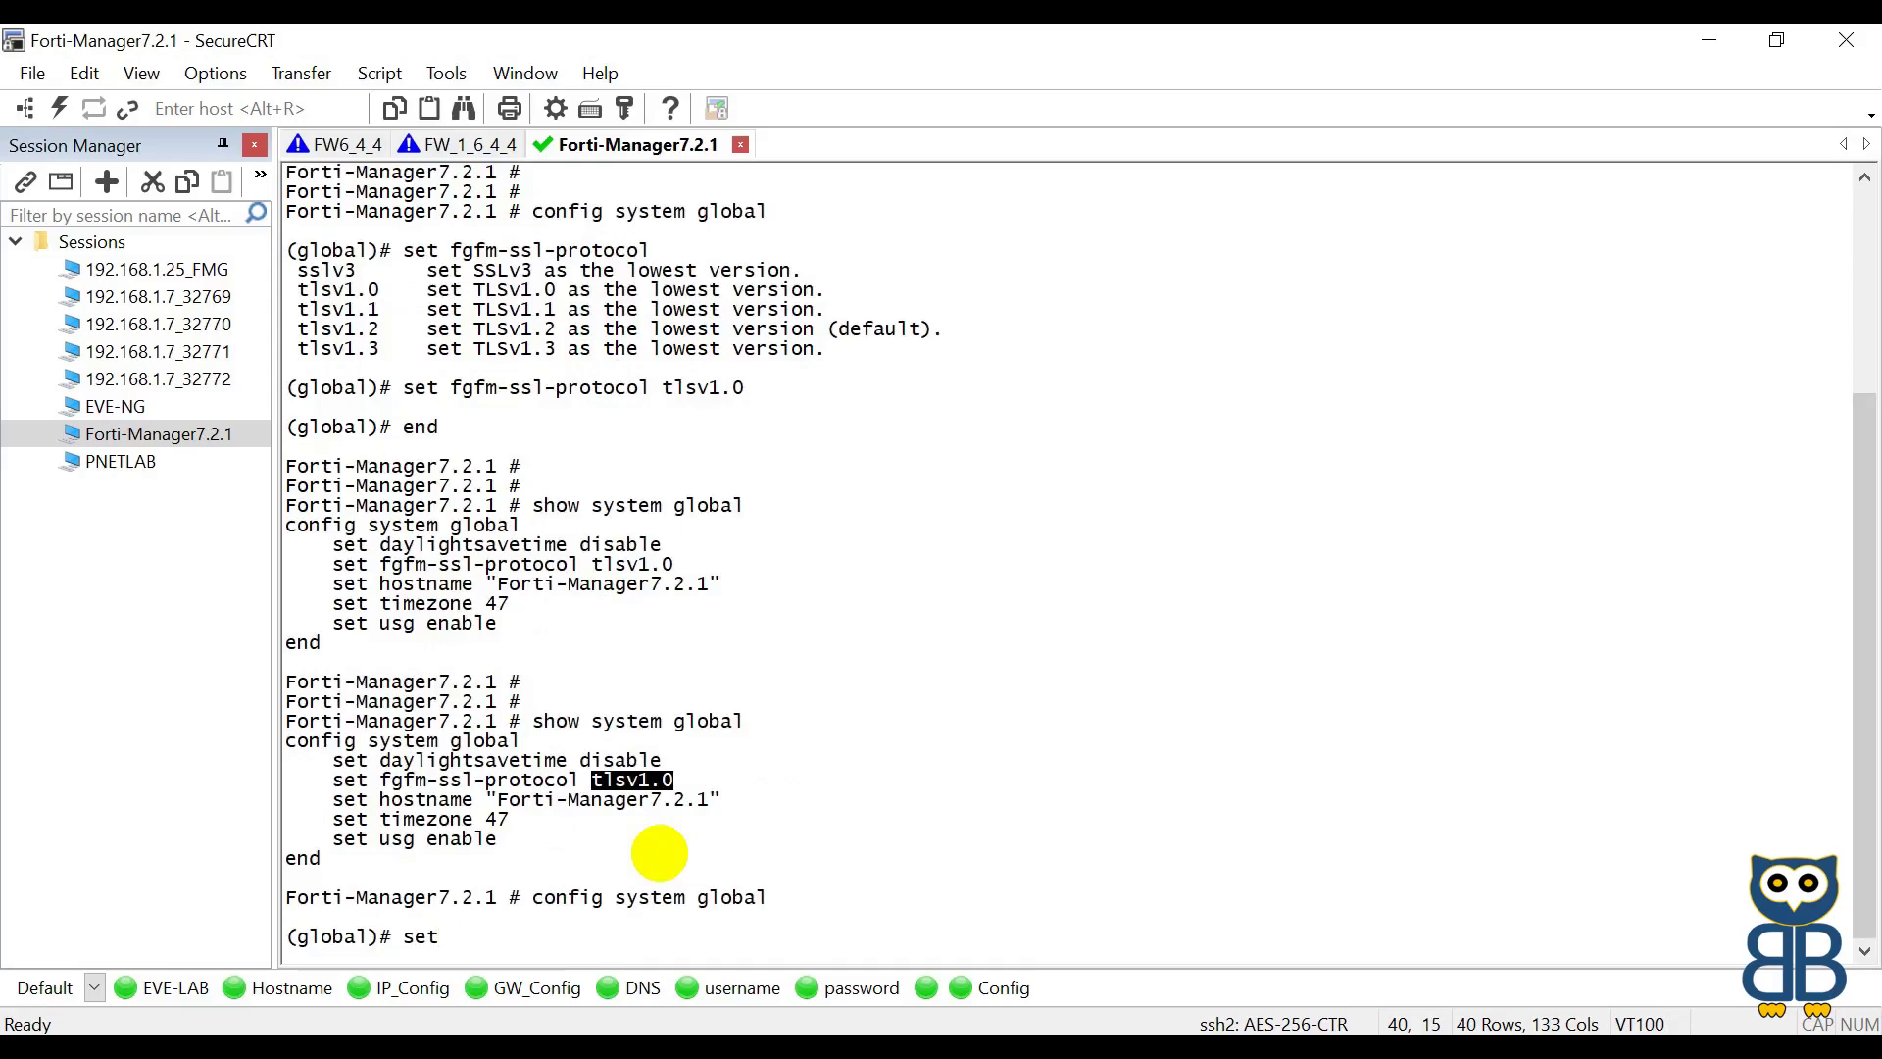
Step: Set enc-algorithm to low, save with end, and confirm resetting the FGFM connections
type("set enc")
key("Tab")
type("low")
key("Return")
type("en")
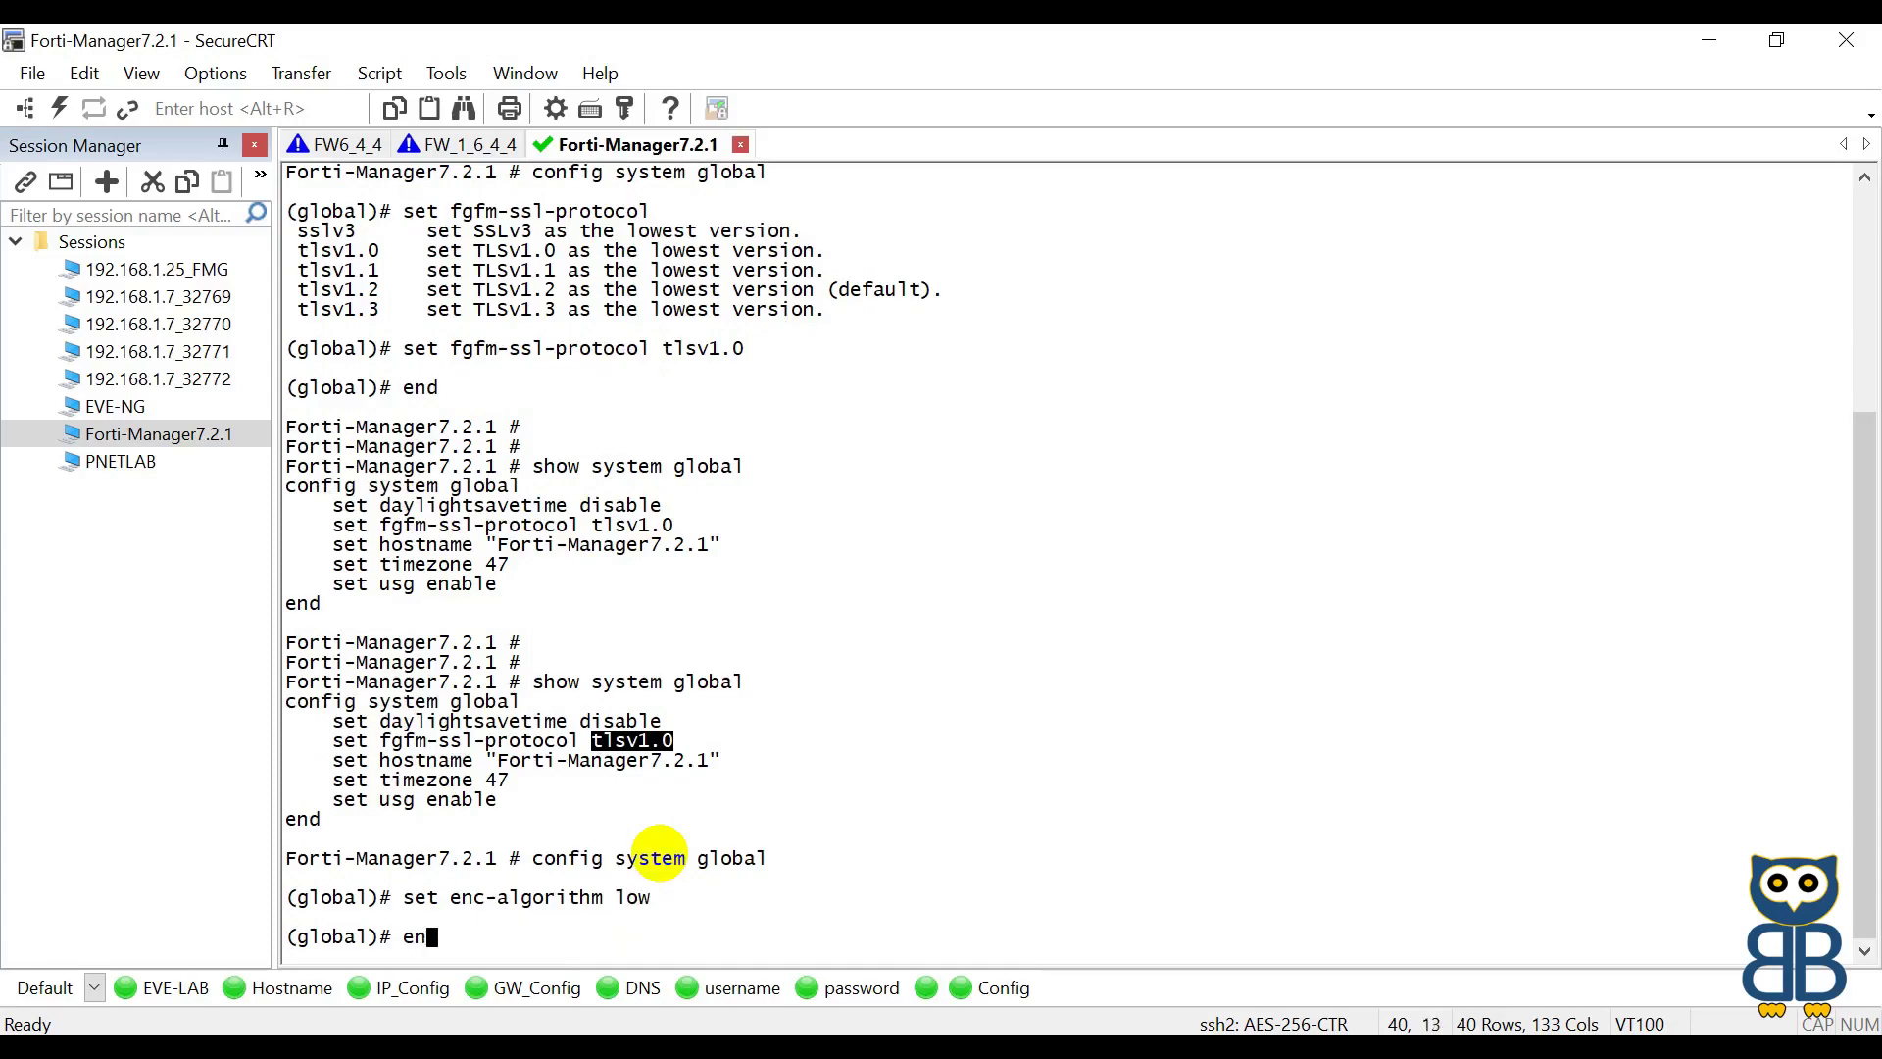
type("d")
key("Return")
type("y")
key("Return")
key("Return")
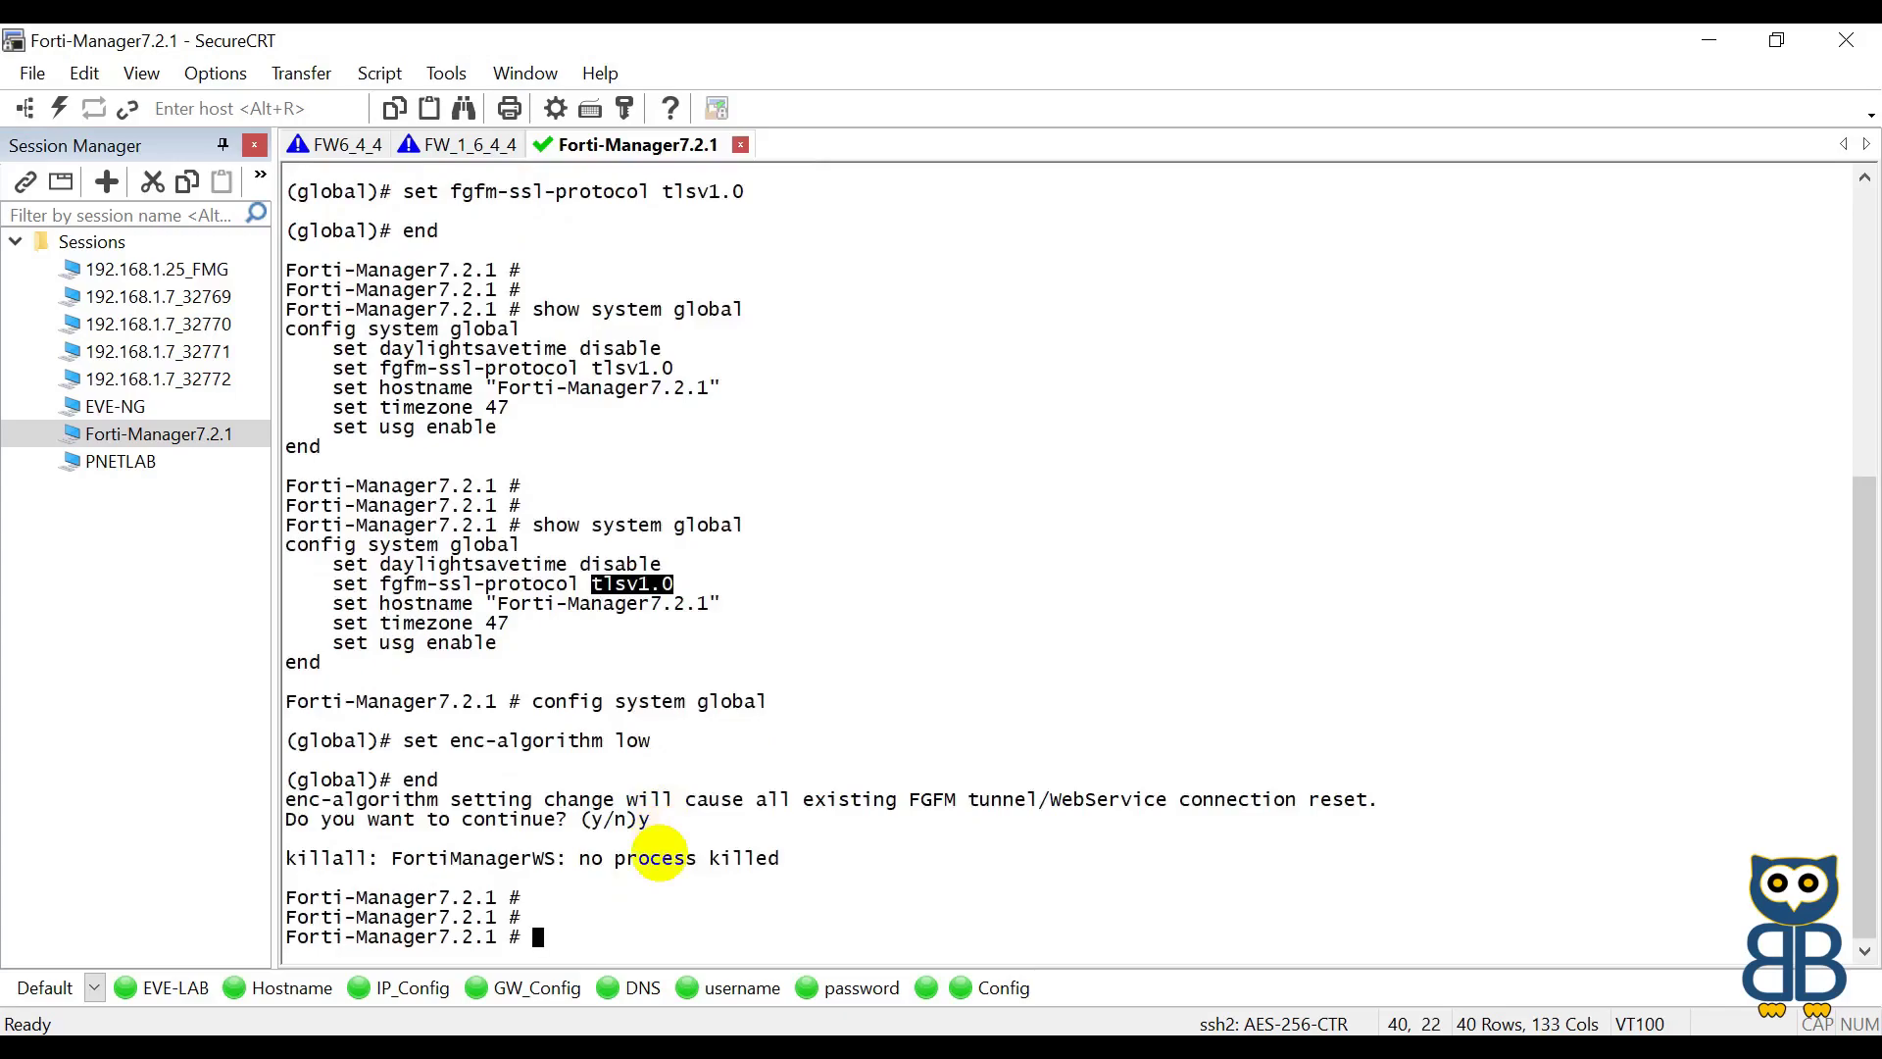
key("Return")
key("Return")
Step: Run 'show system global' and highlight the enc-algorithm low and fgfm tlsv1.0 lines
type("show system global")
key("Return")
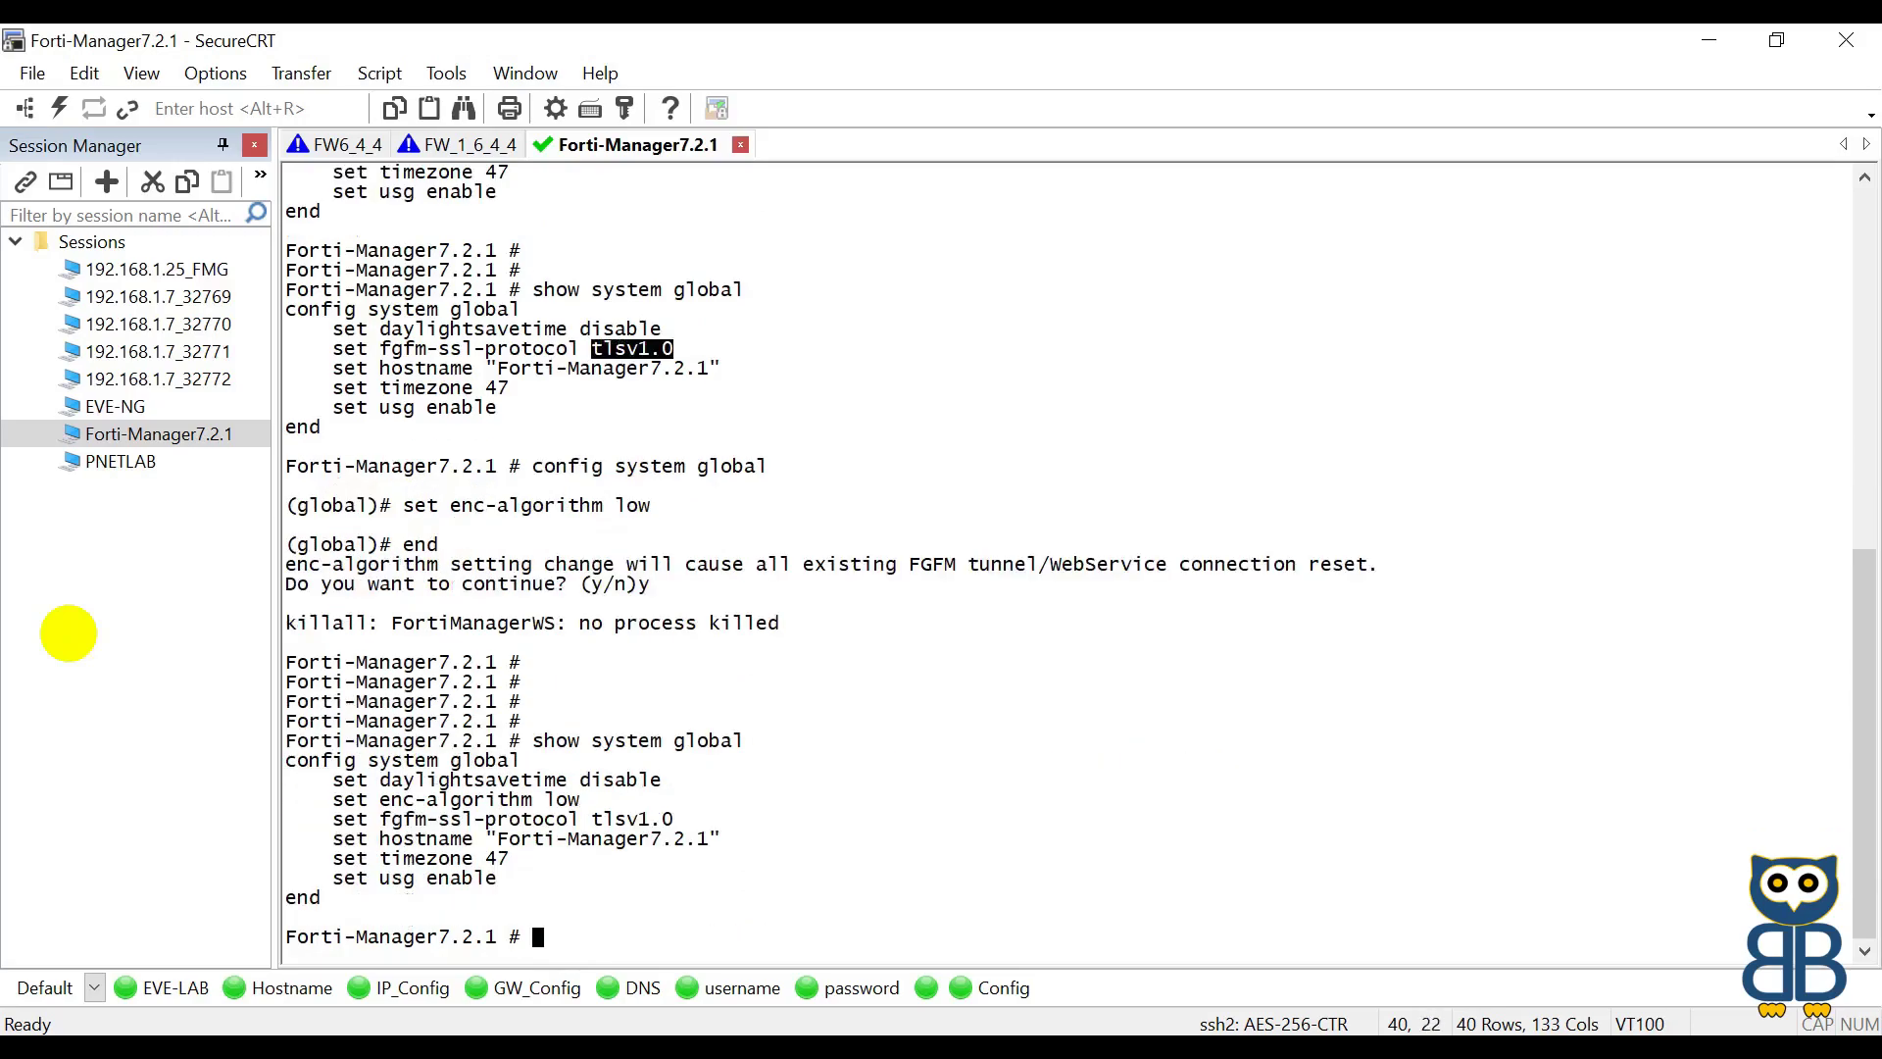
left_click_drag(334, 799, 584, 799)
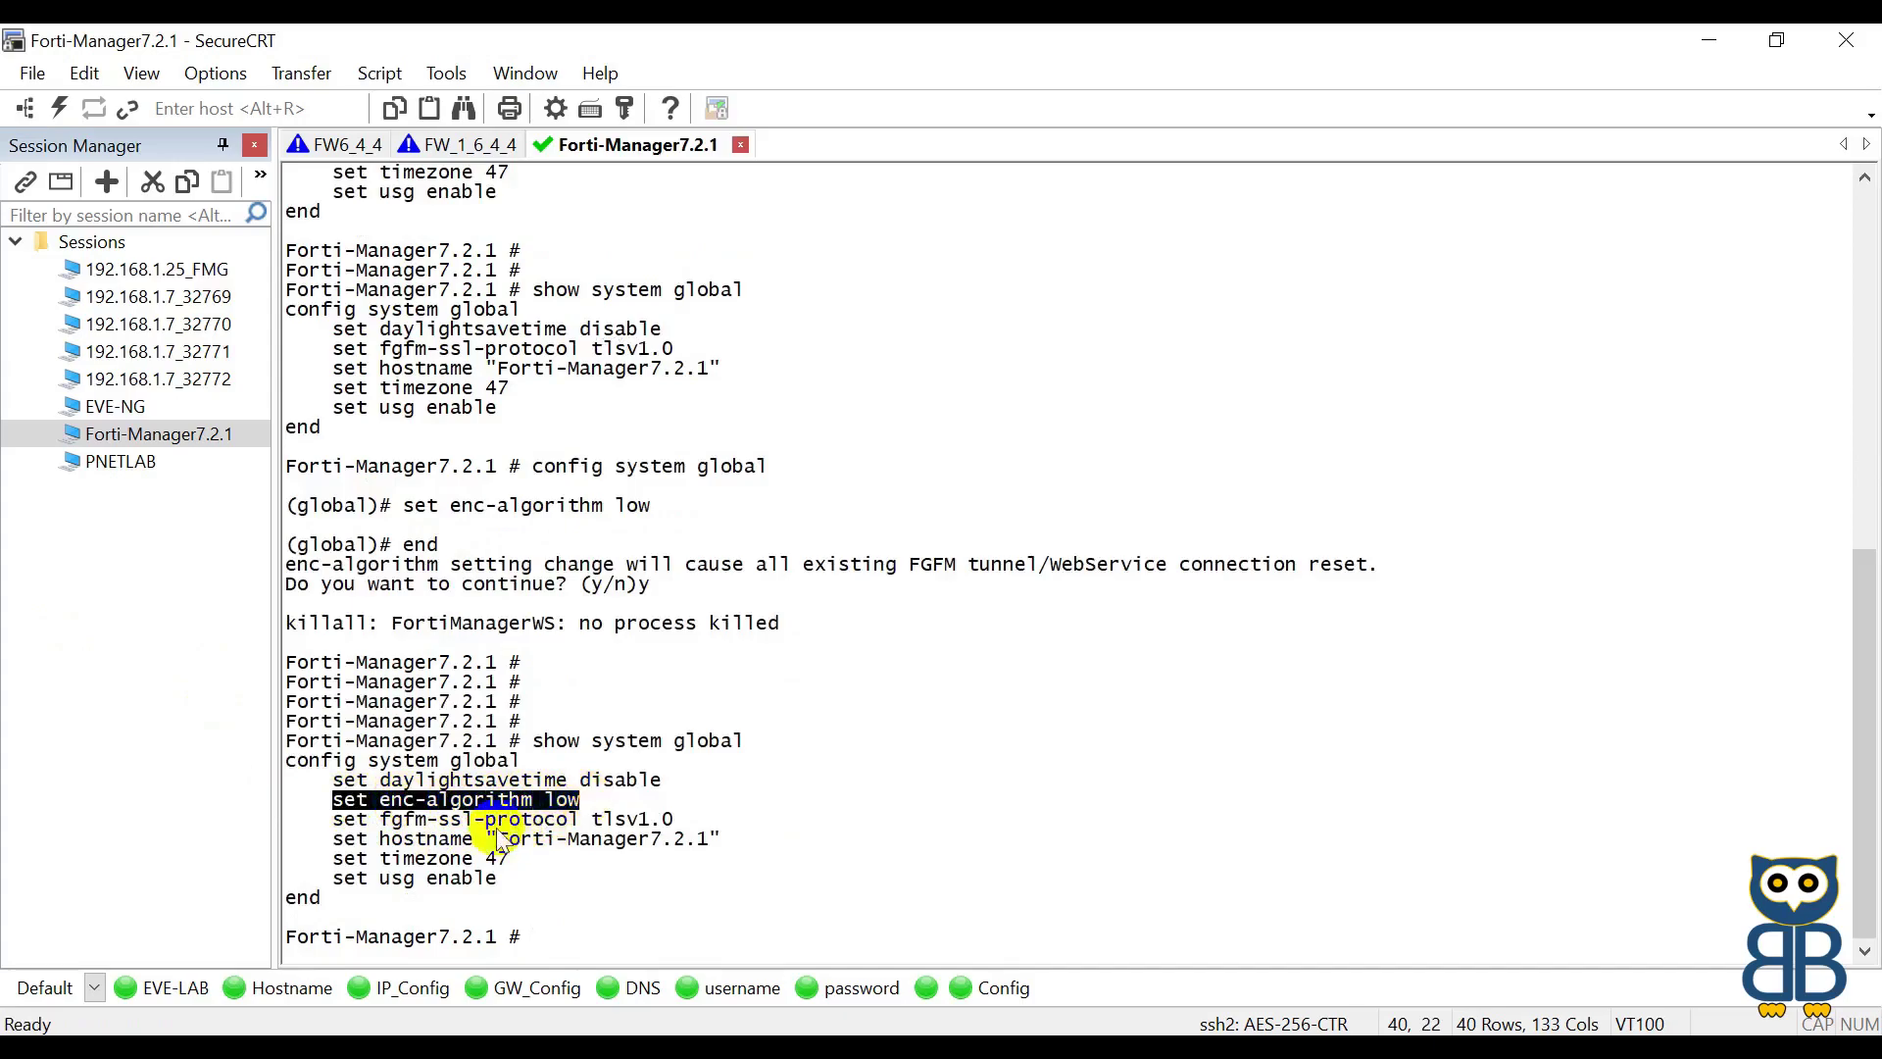
left_click_drag(382, 819, 495, 825)
left_click_drag(627, 820, 679, 815)
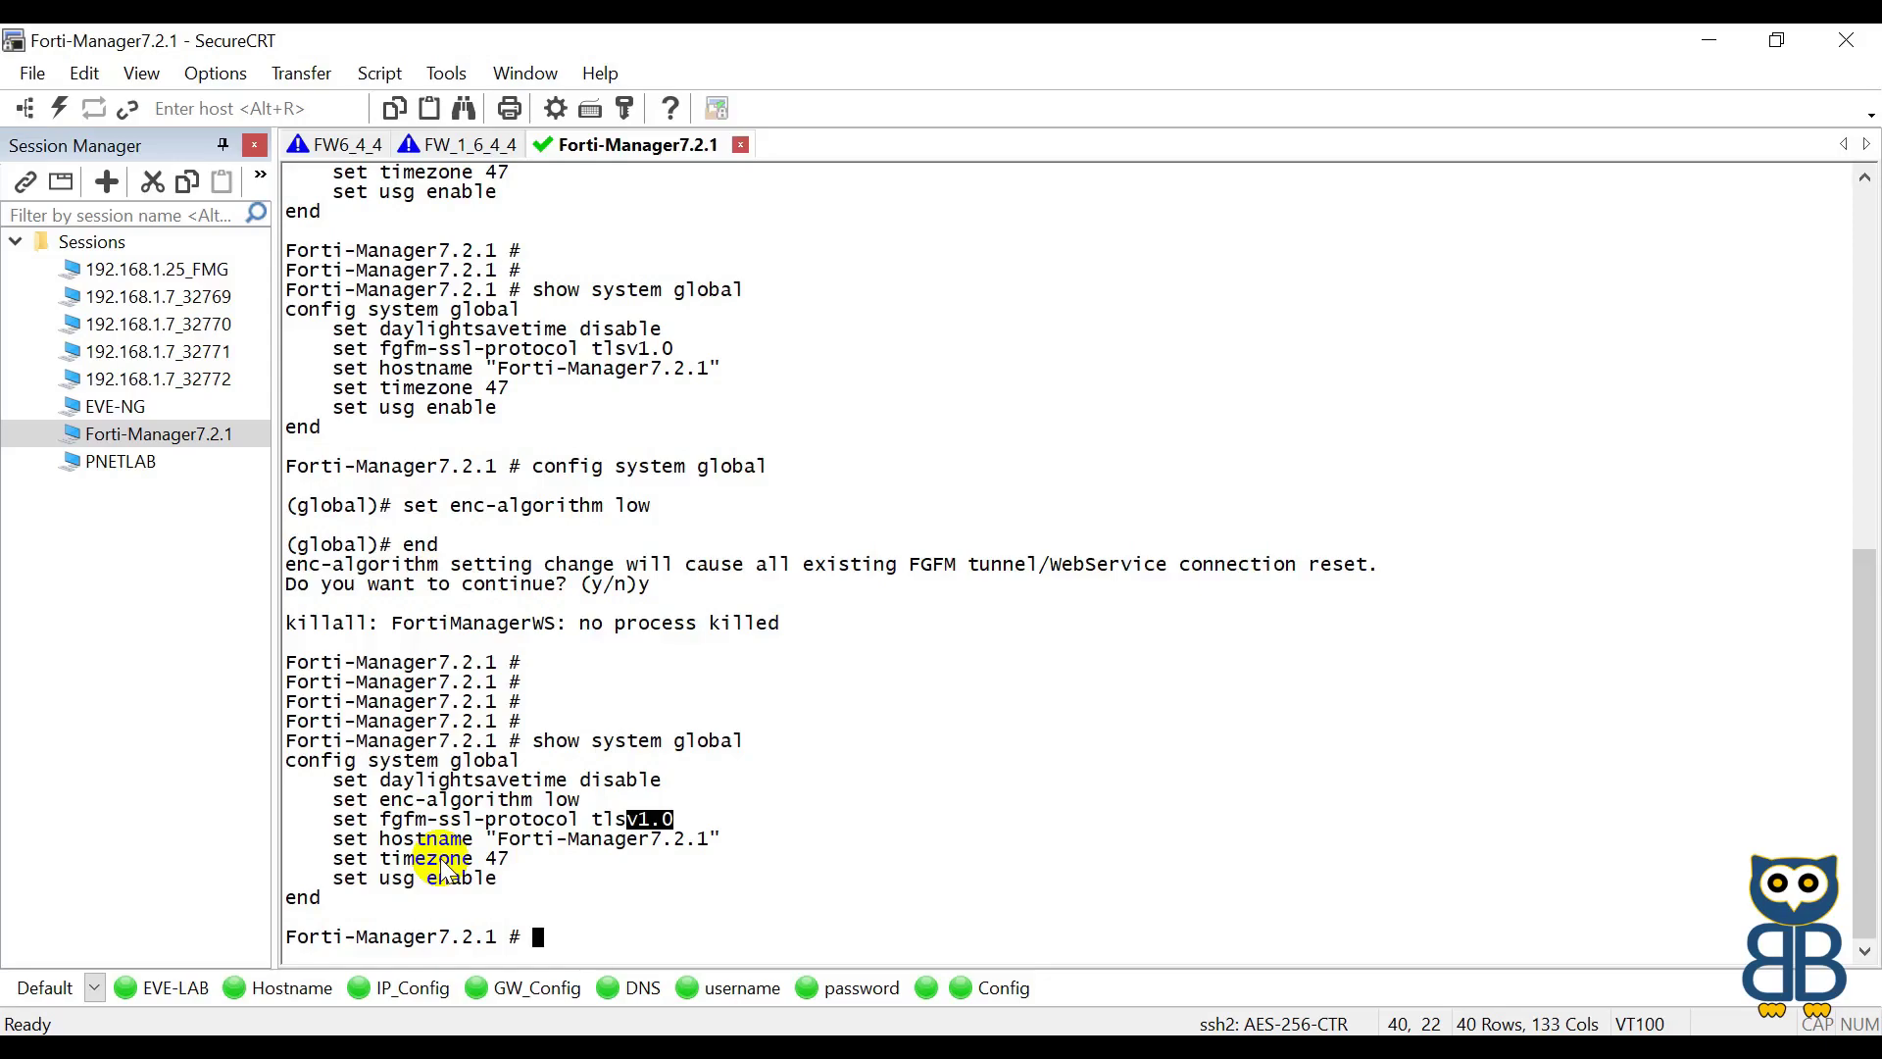
key("Return")
key("Return")
key("Return")
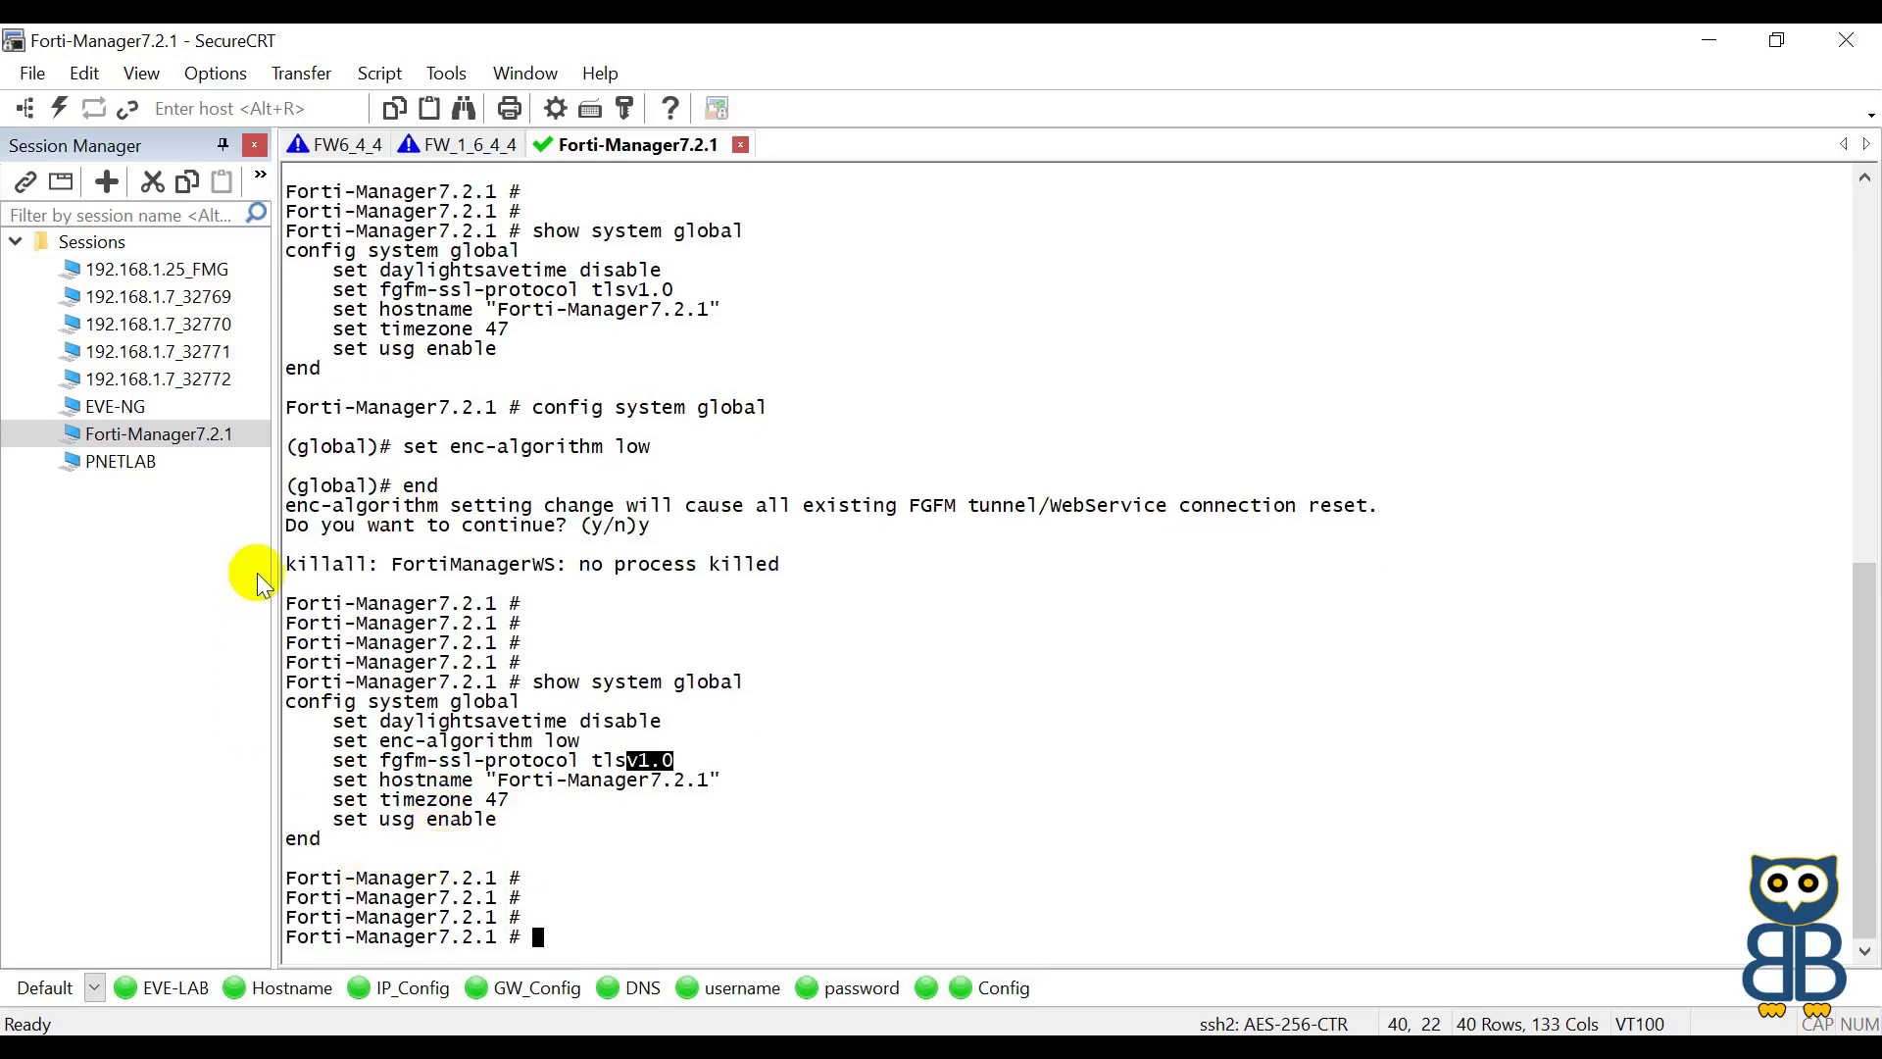
Step: Log back into the FW_1_6_4_4 session and run 'show system interface', marking port1's settings
left_click(463, 156)
key("Return")
key("Return")
key("Return")
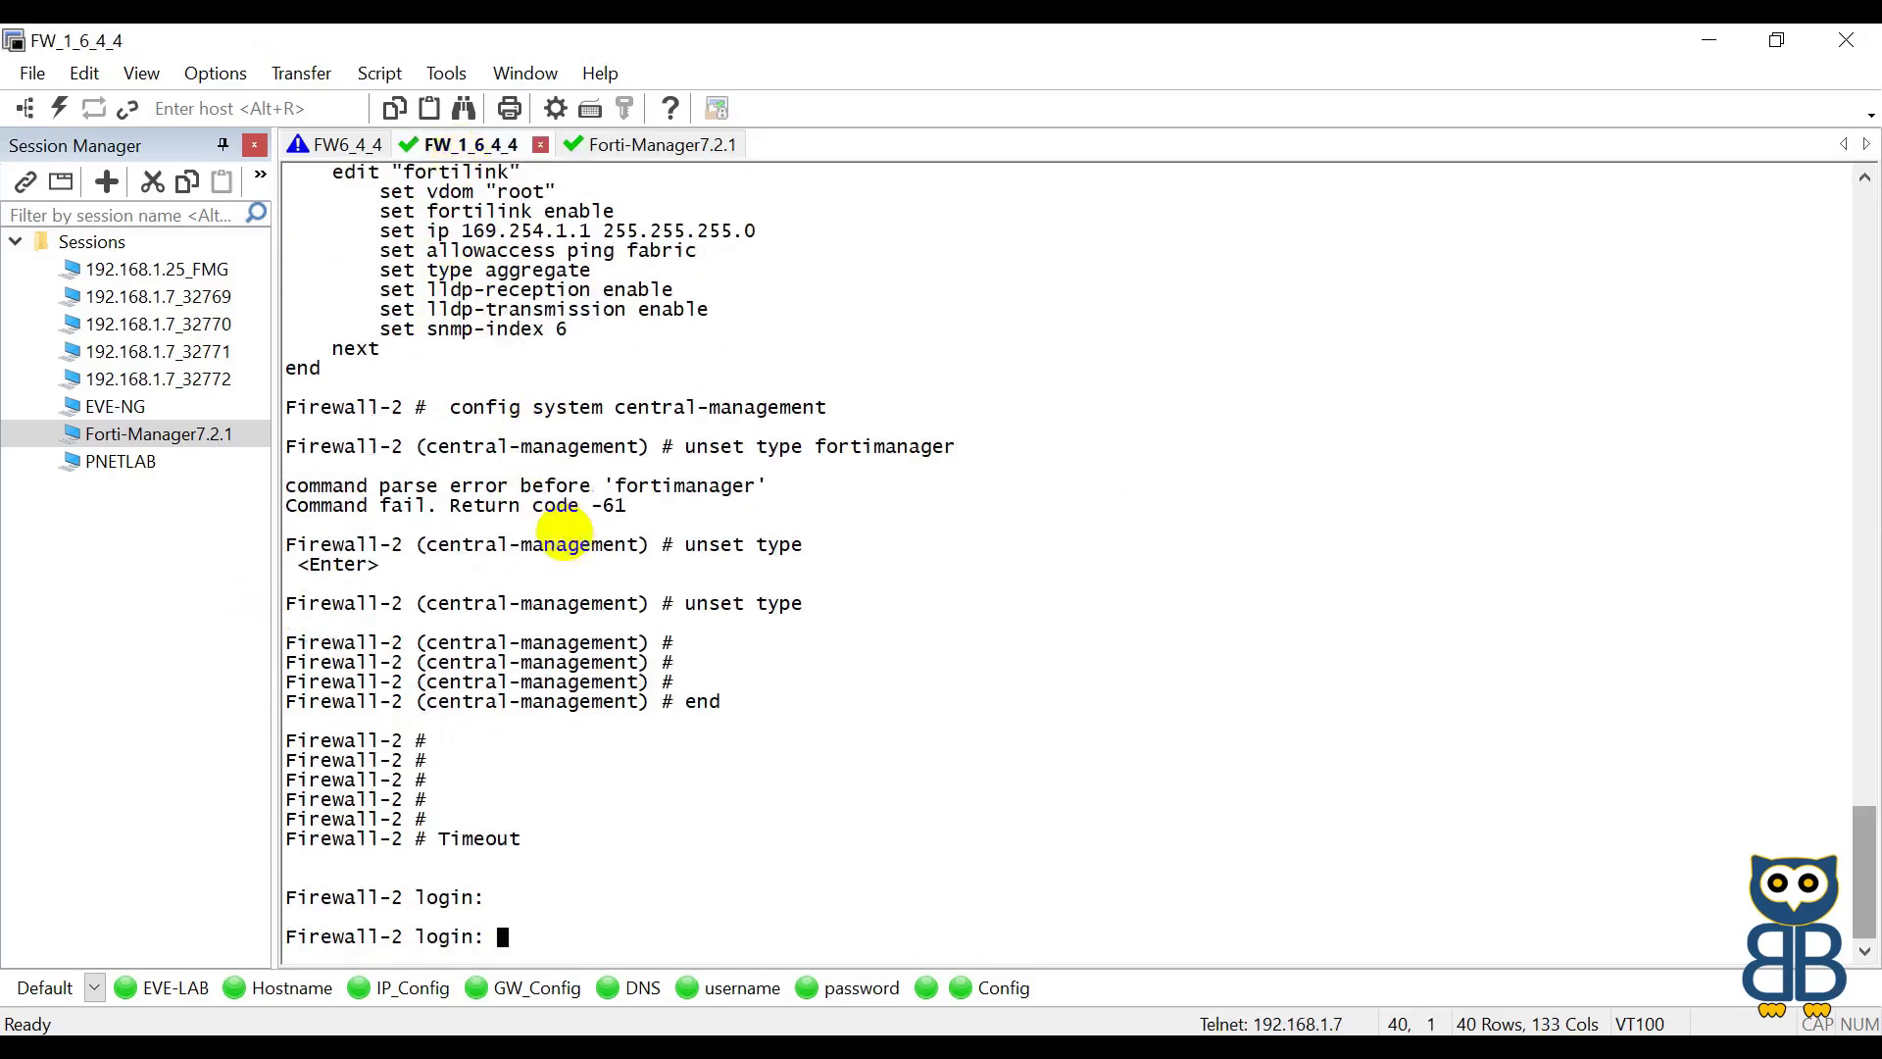
left_click(742, 990)
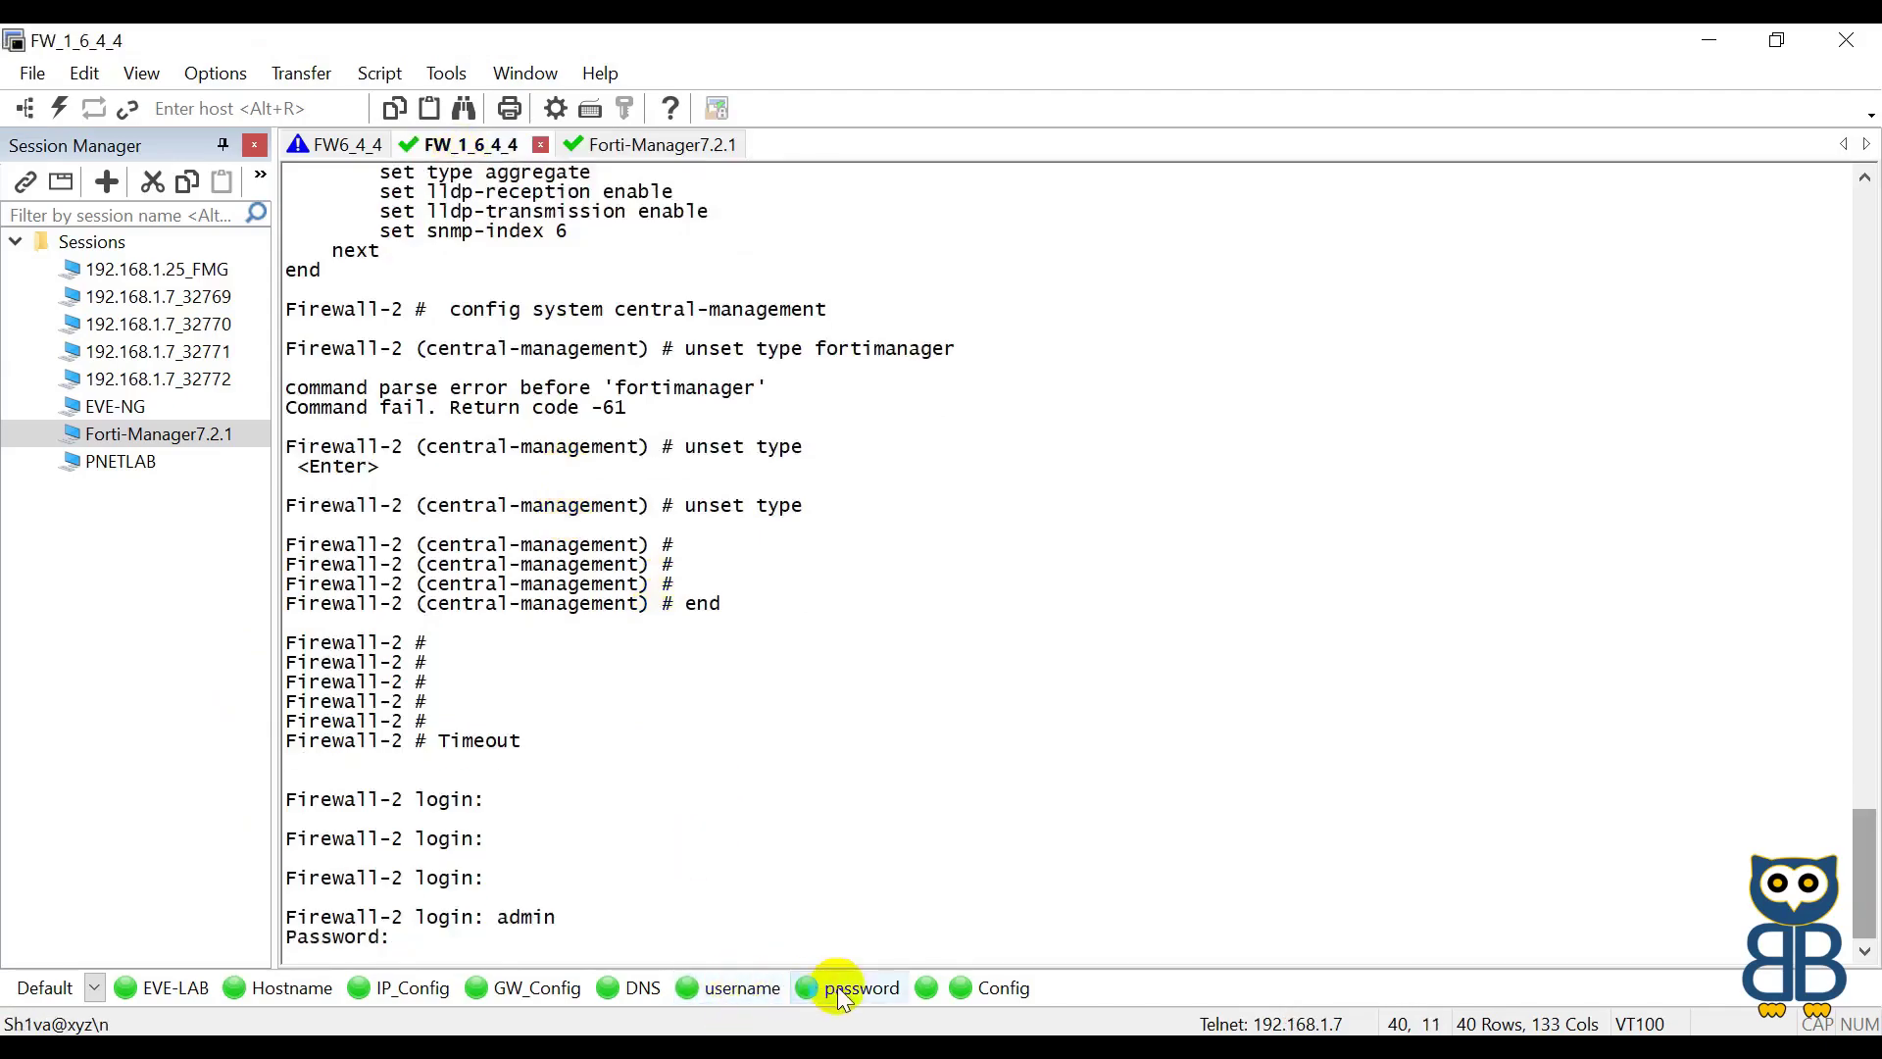
left_click(833, 987)
key("Return")
type("show system interface")
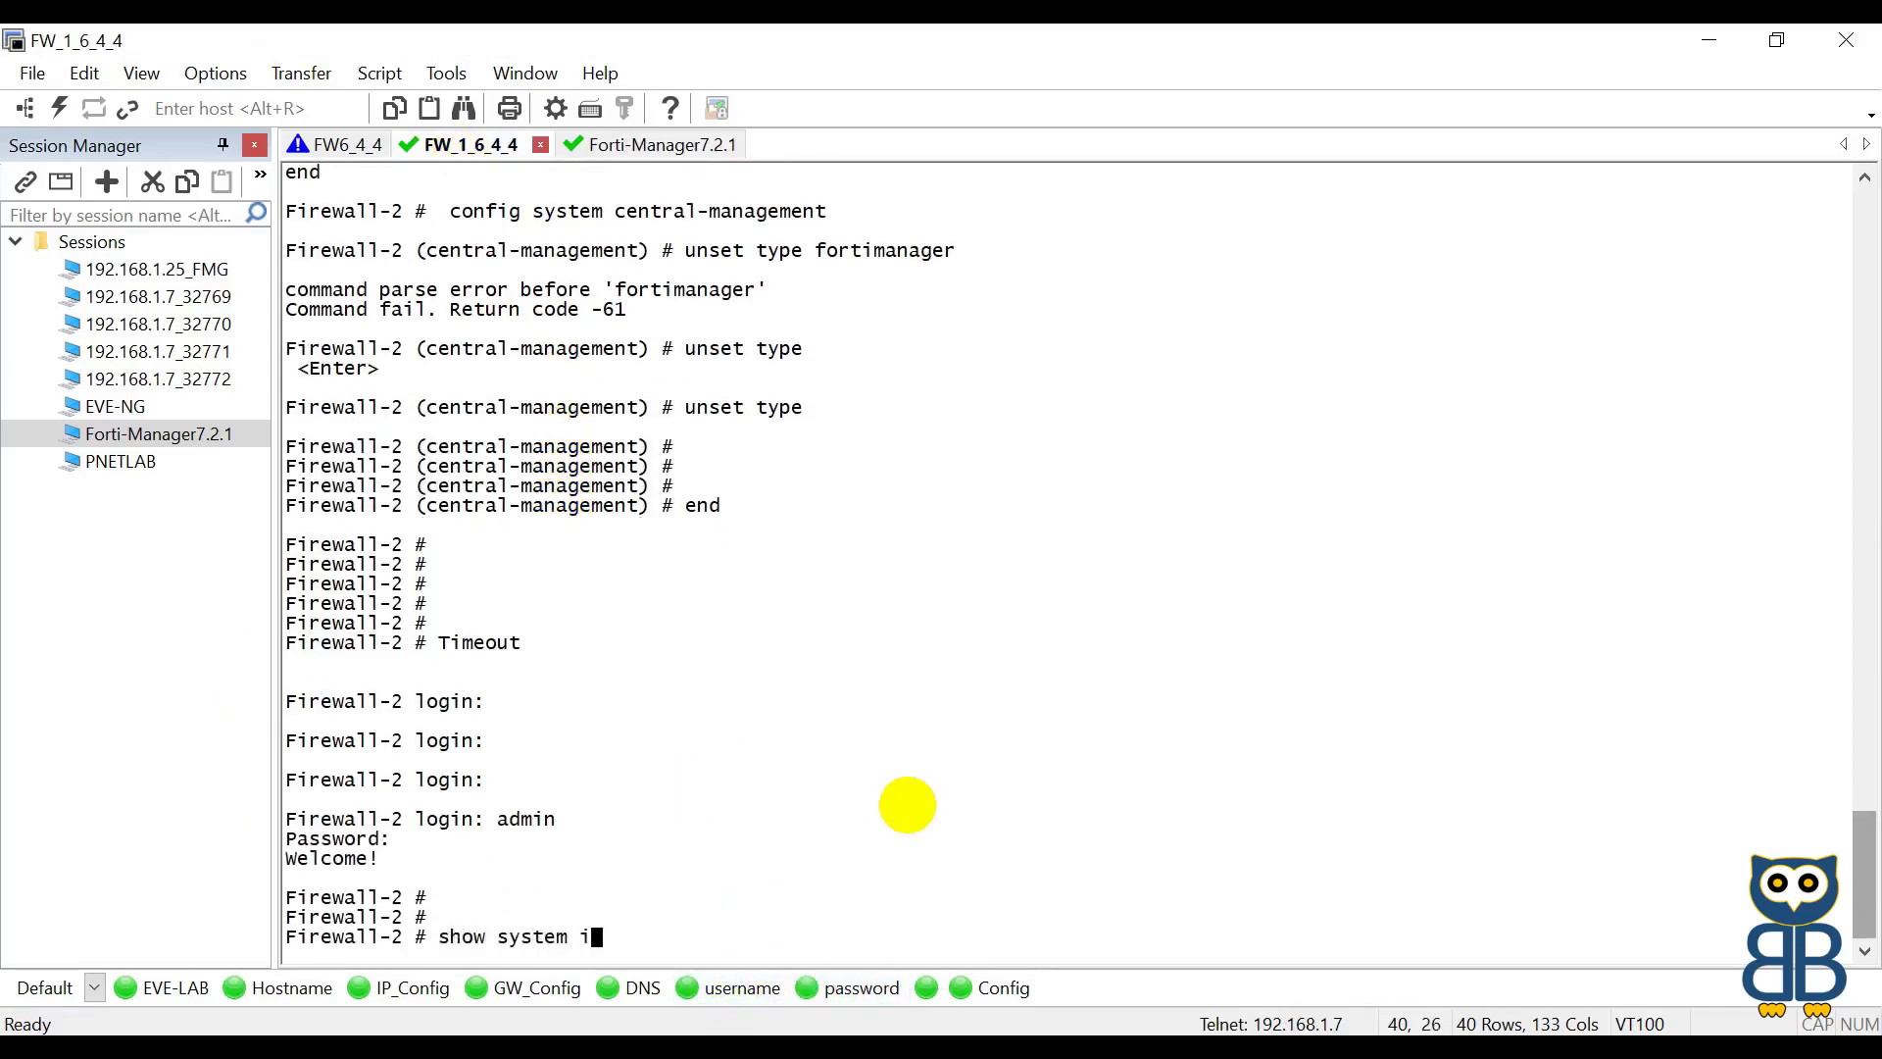
key("Return")
left_click_drag(389, 505, 568, 586)
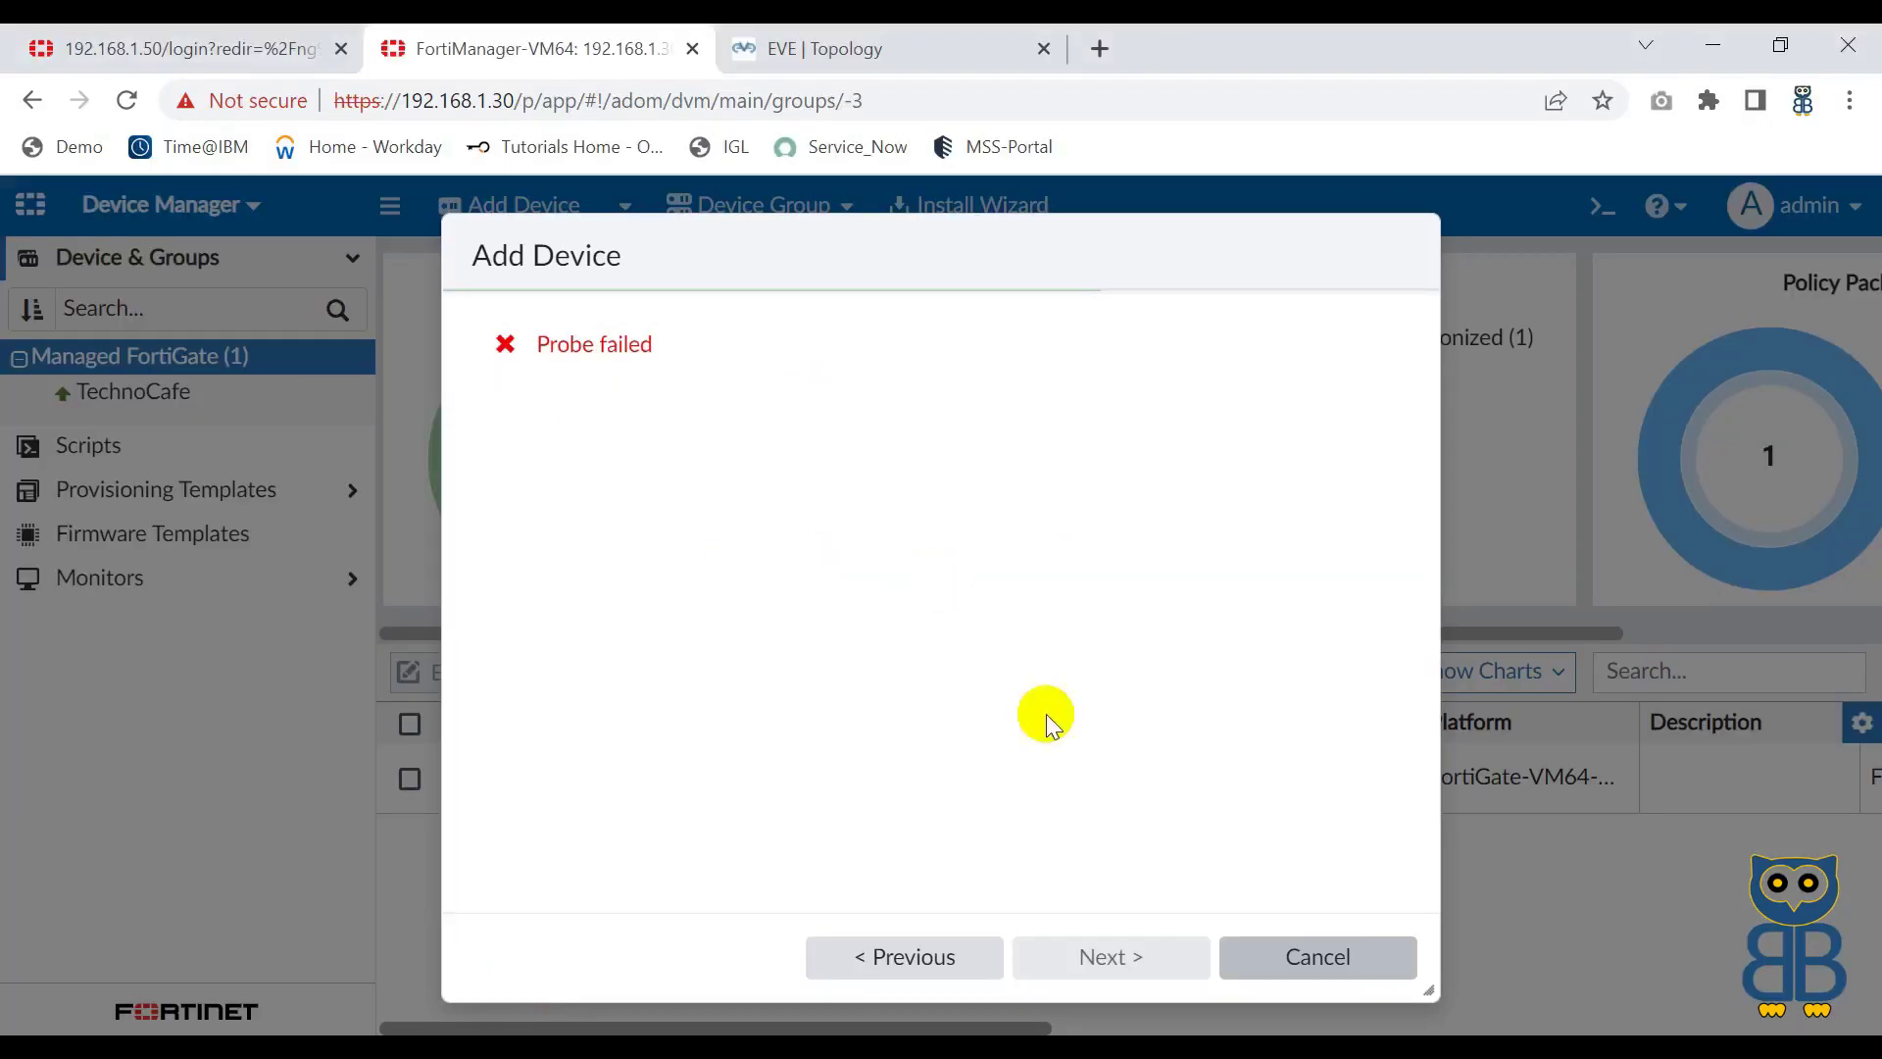
Step: Cancel the failed probe and start a Discover Device addition for 192.168.1.60
left_click(1290, 956)
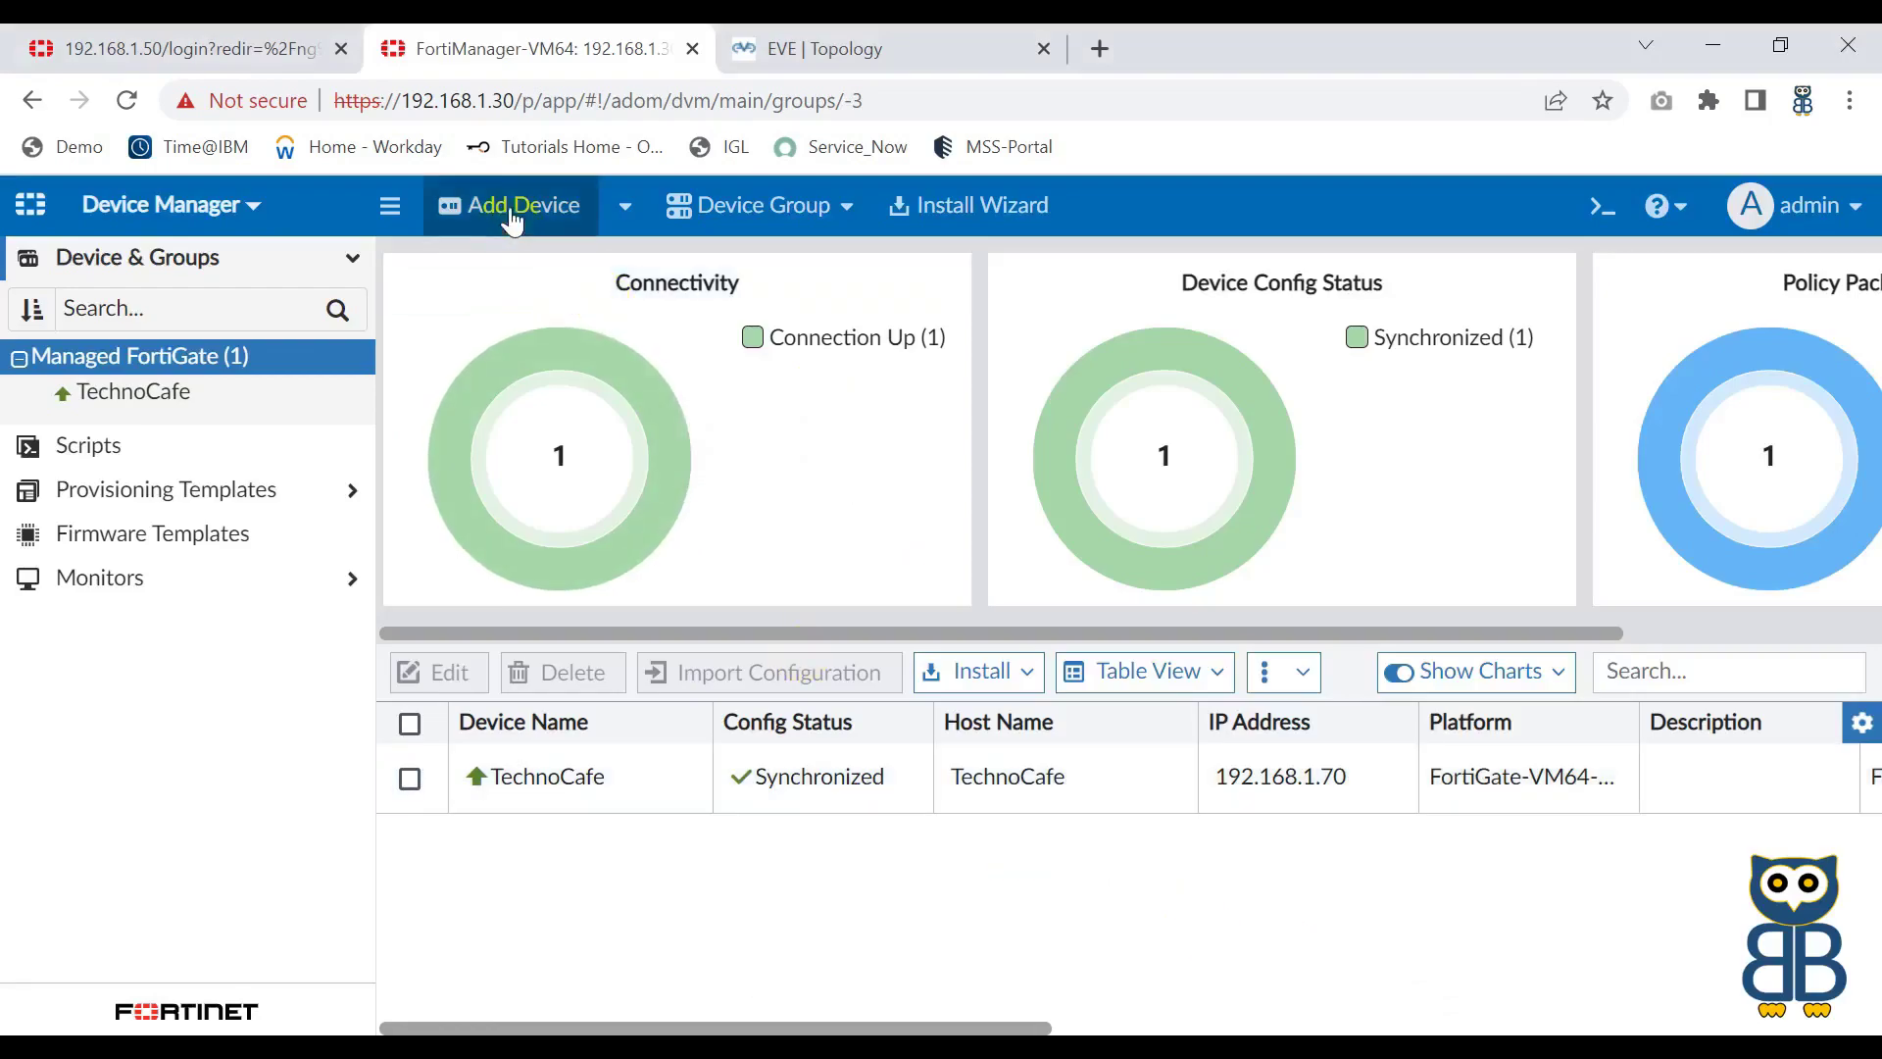
left_click(509, 207)
left_click(625, 384)
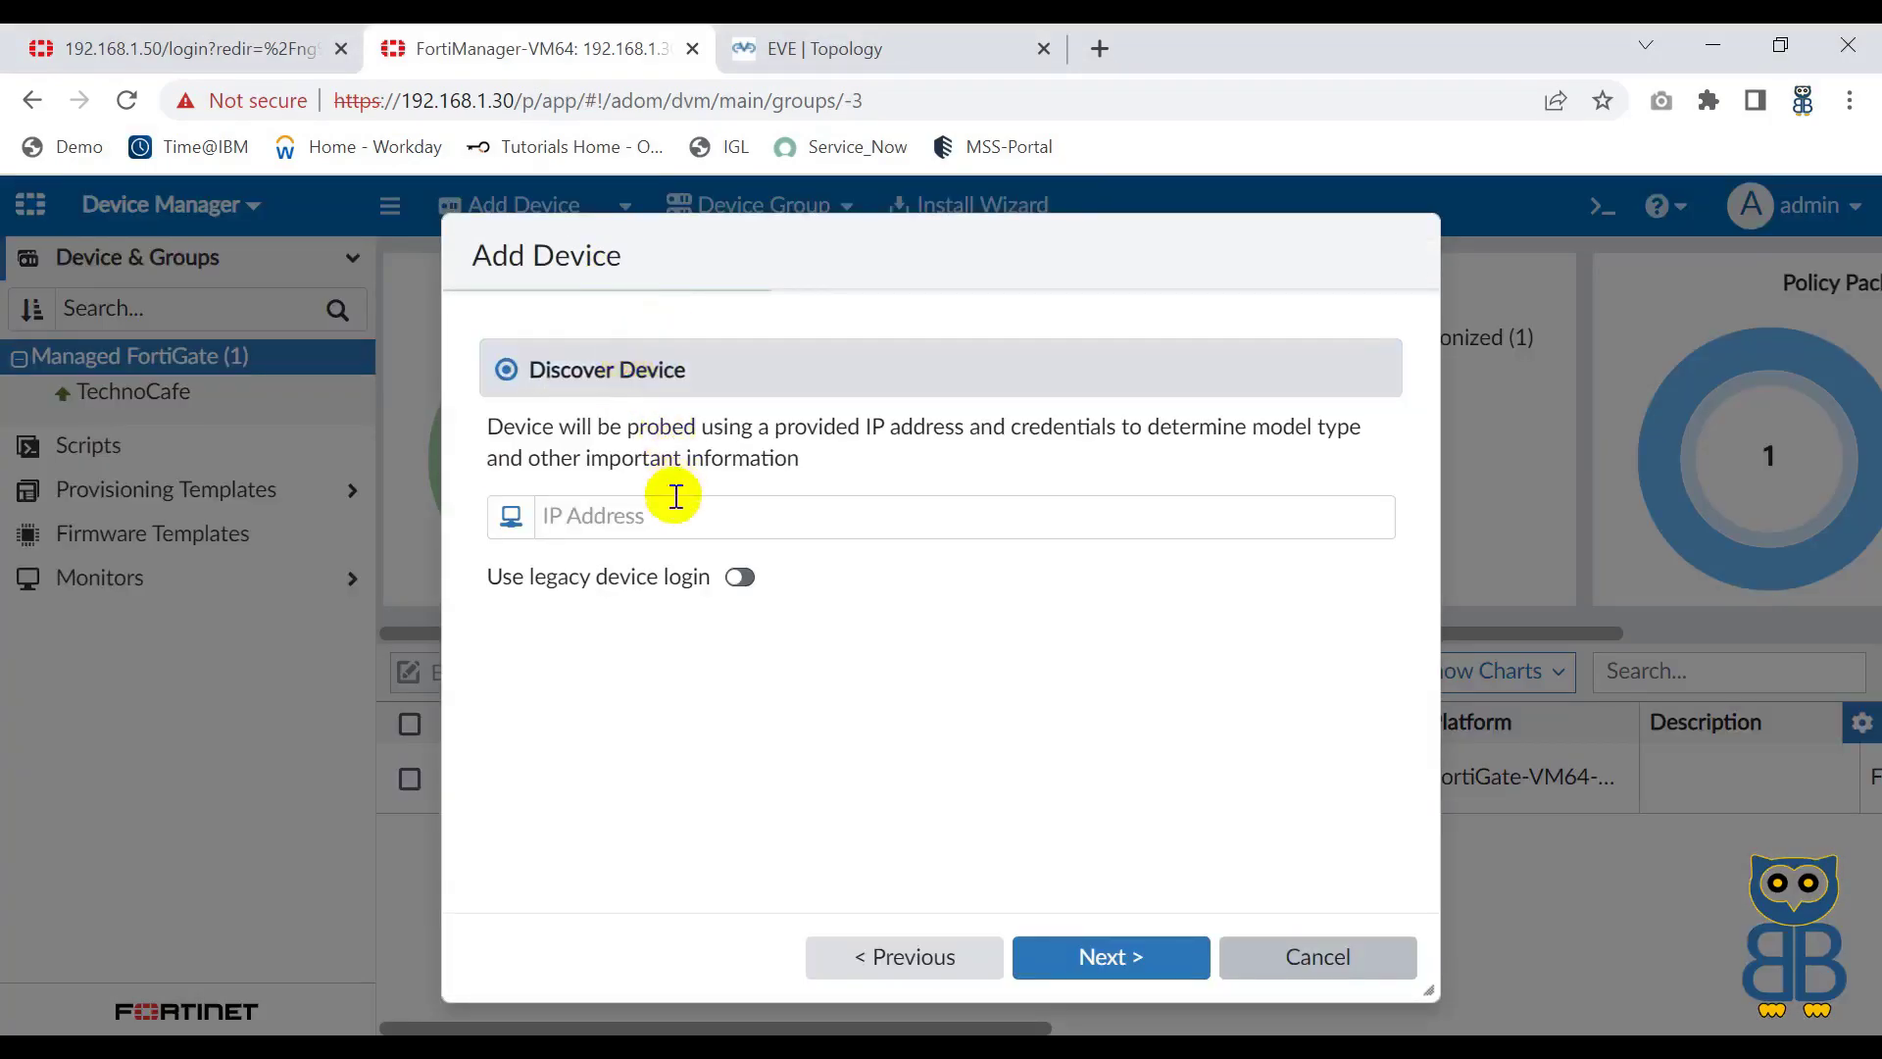
left_click(659, 513)
left_click(768, 698)
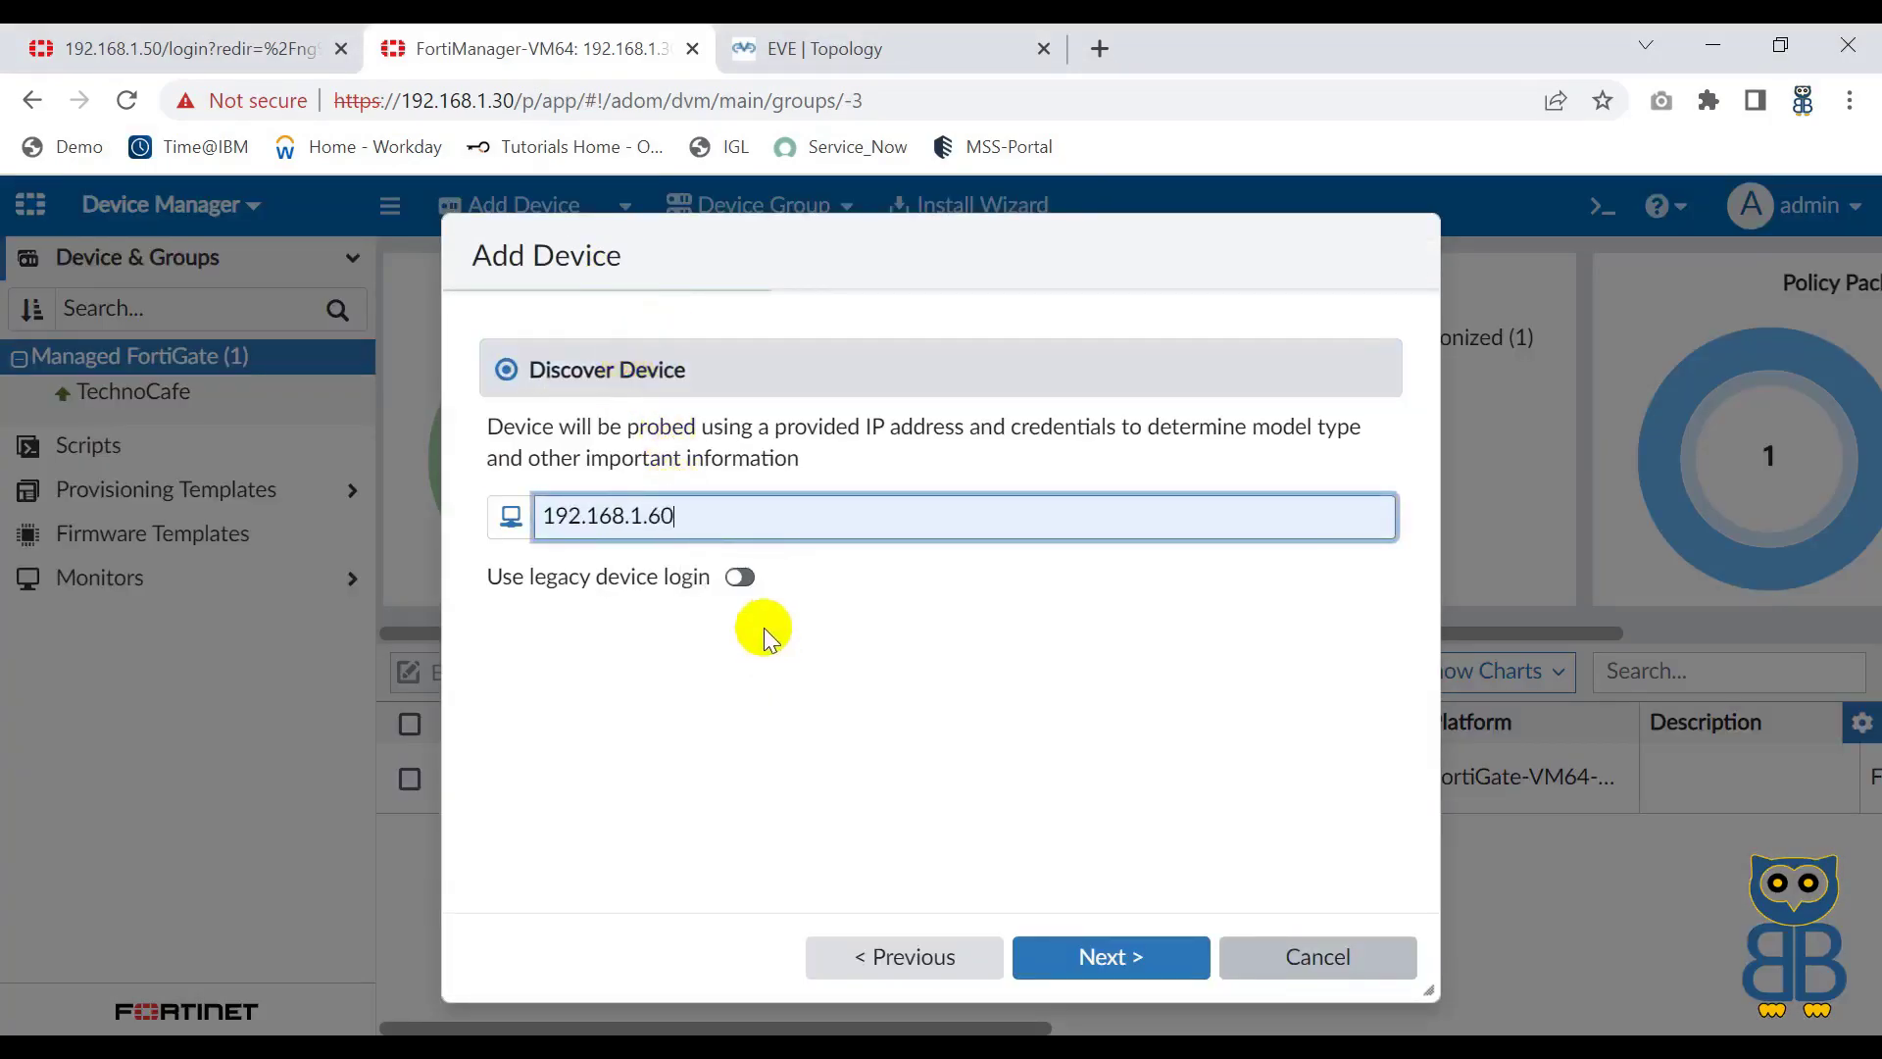
Step: Enable legacy device login with user admin and its password, then probe the device
left_click(742, 581)
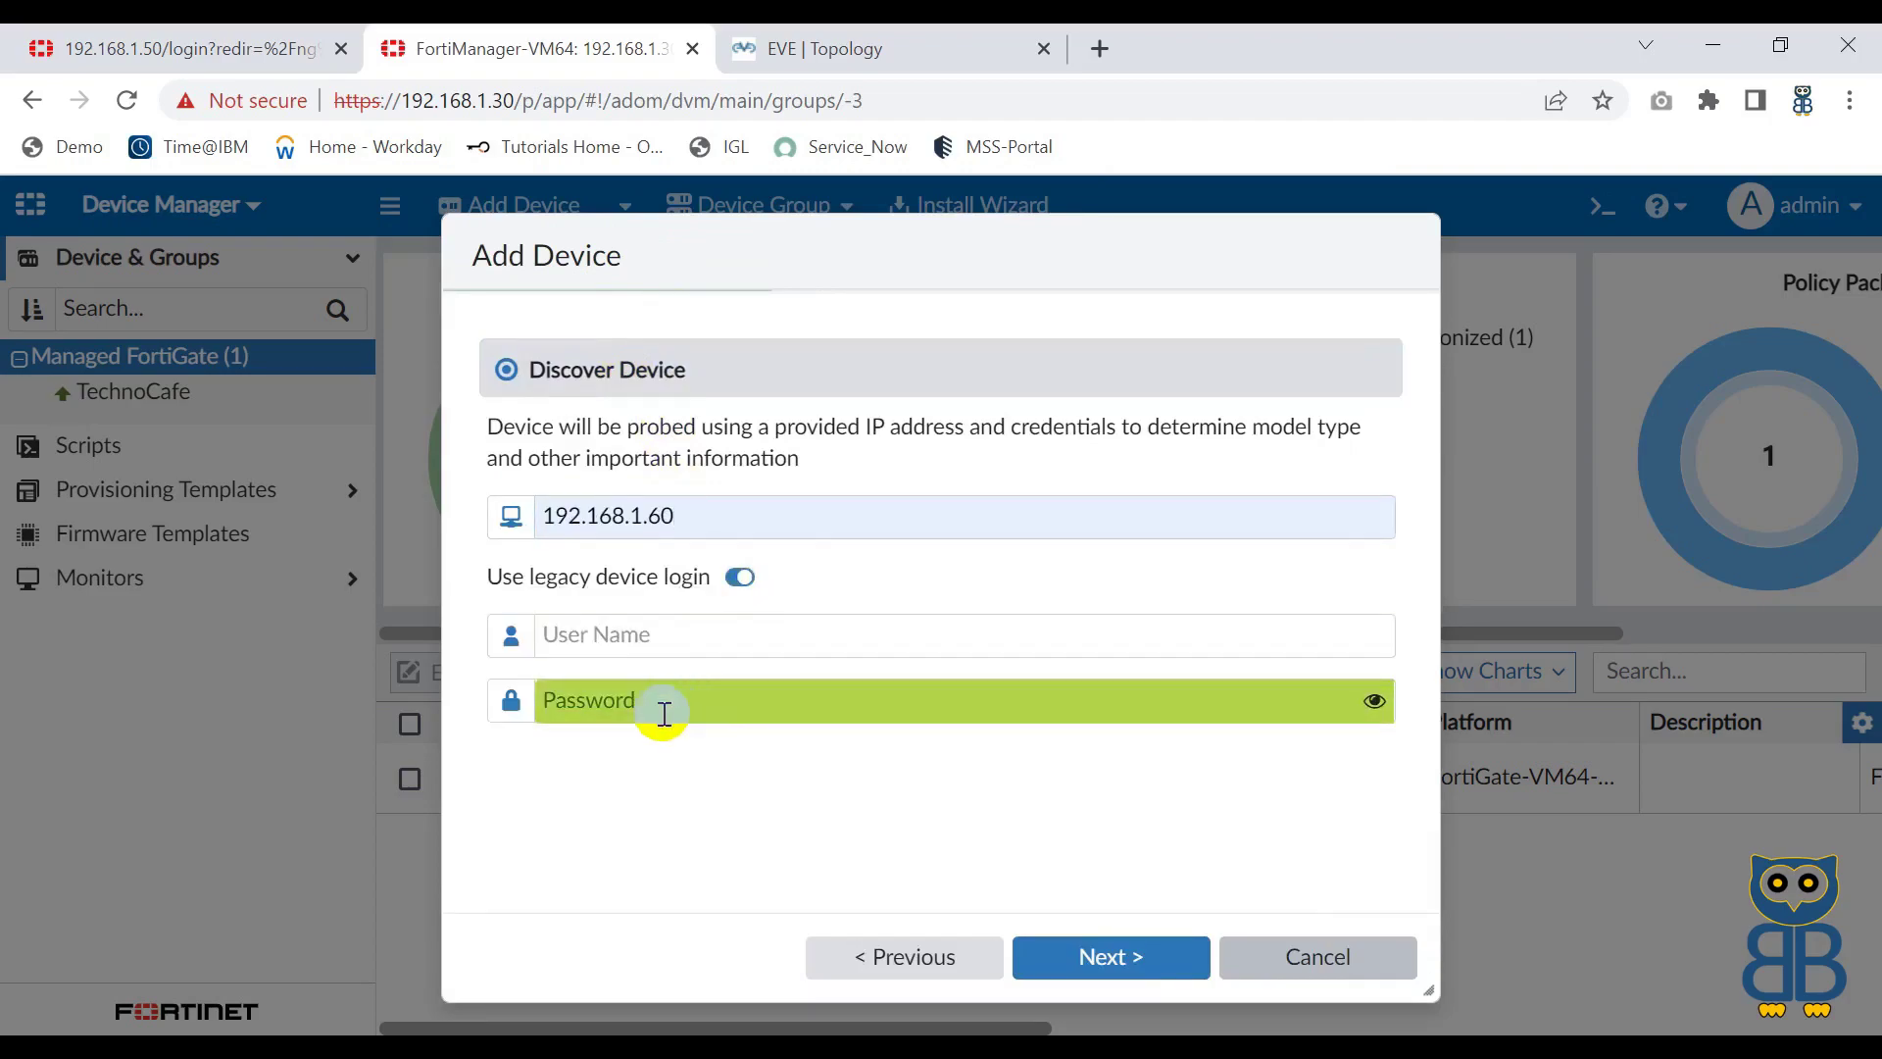
left_click(632, 639)
type("admin")
key("Tab")
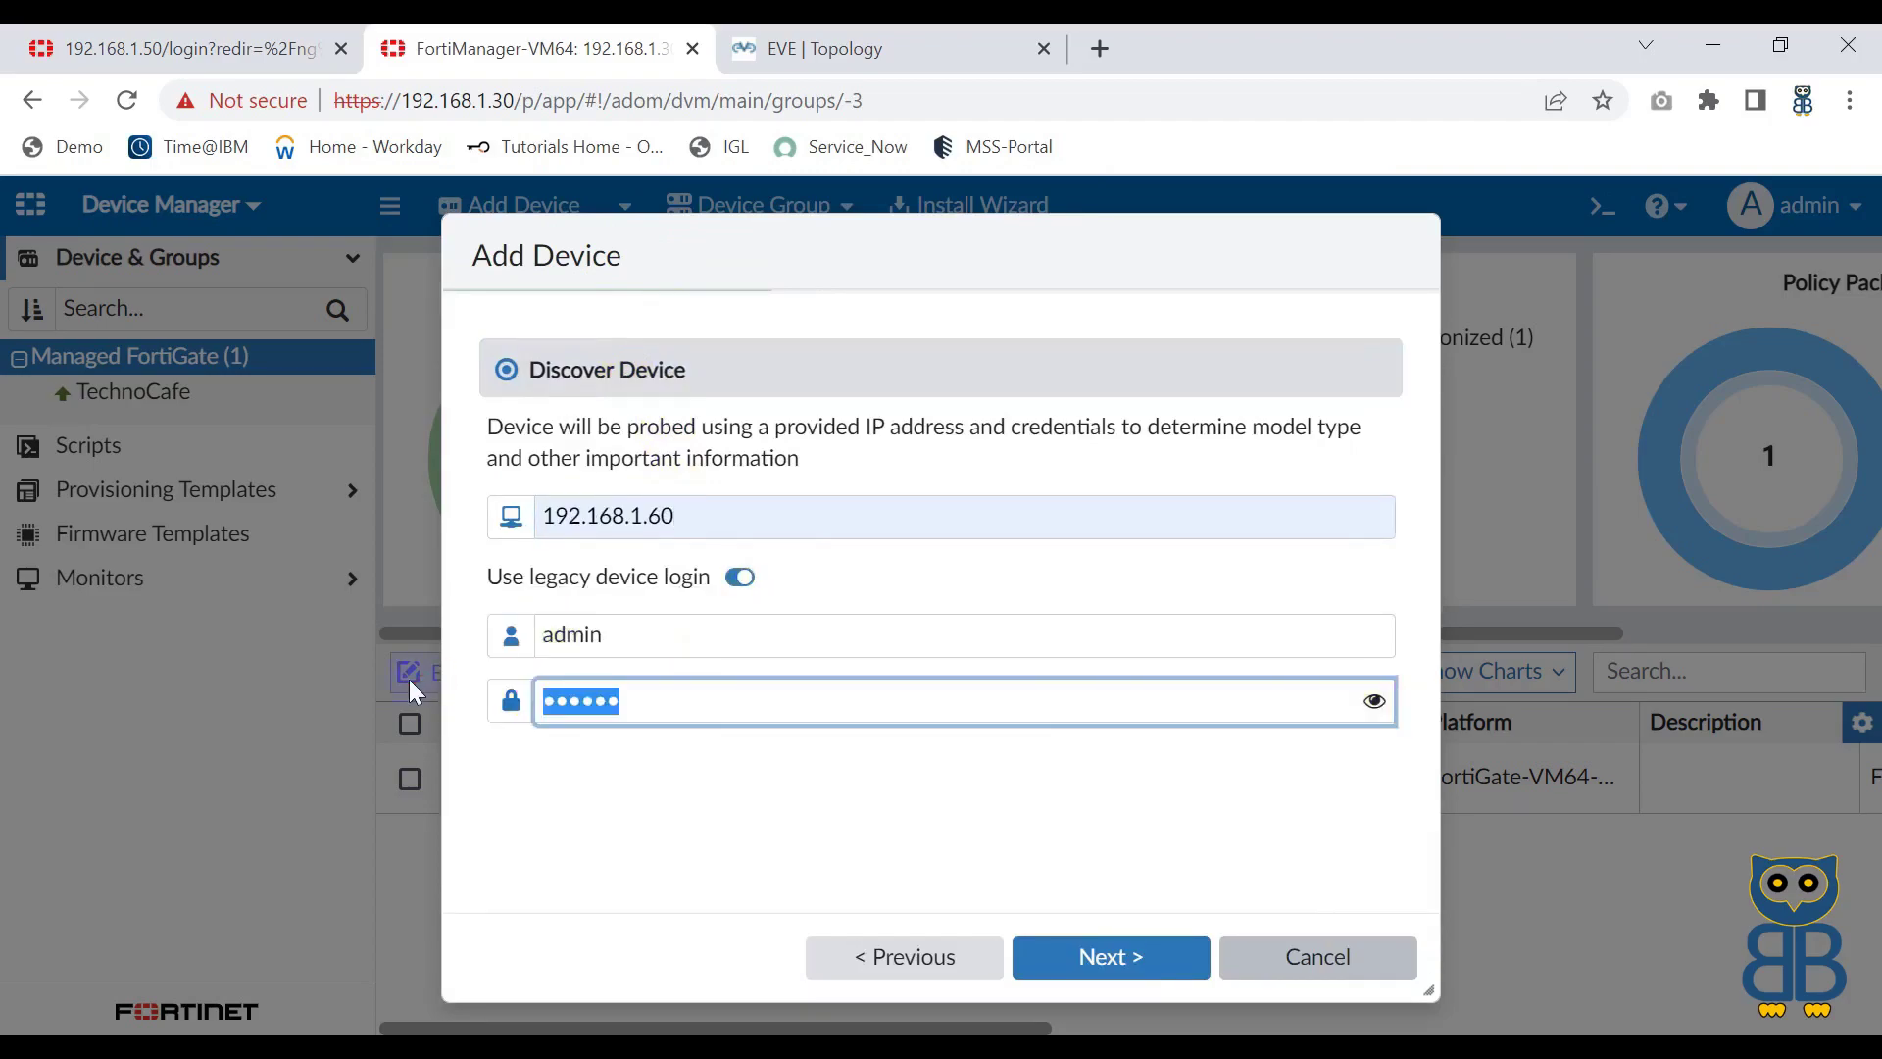
type("admin@123")
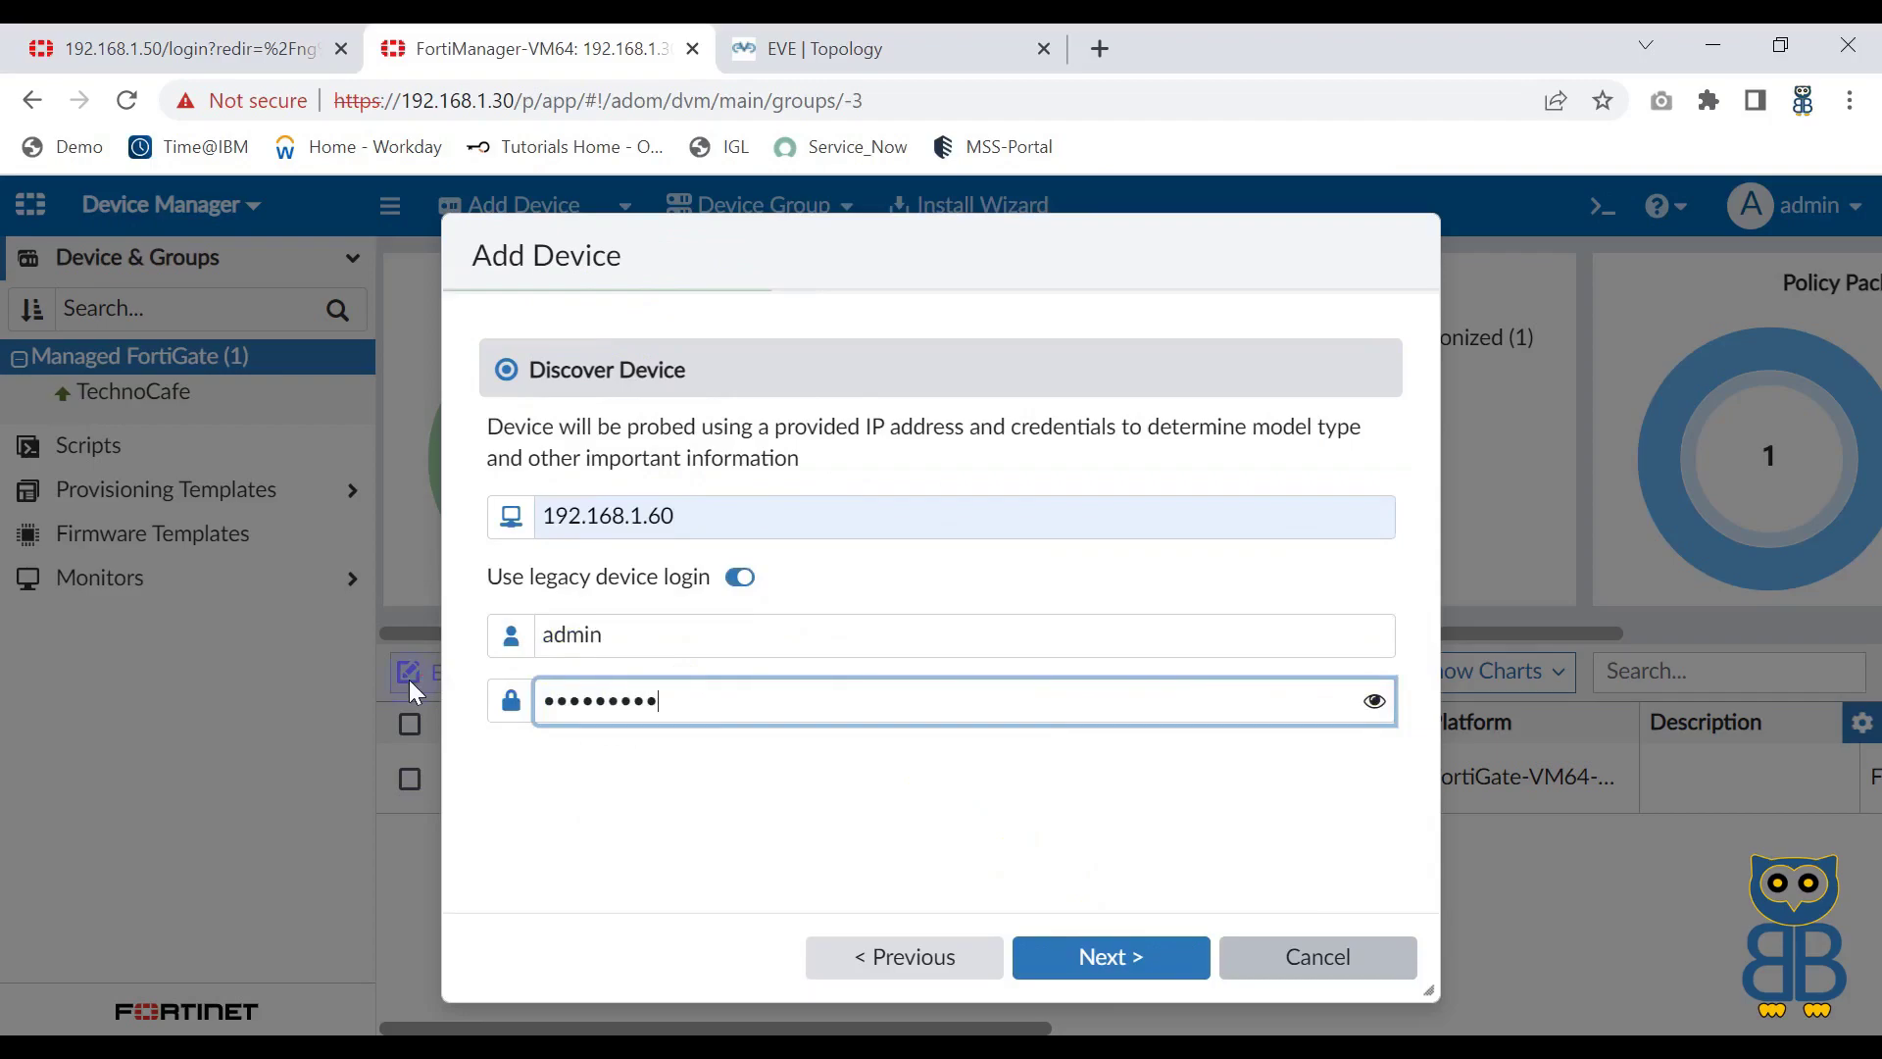
left_click(1108, 958)
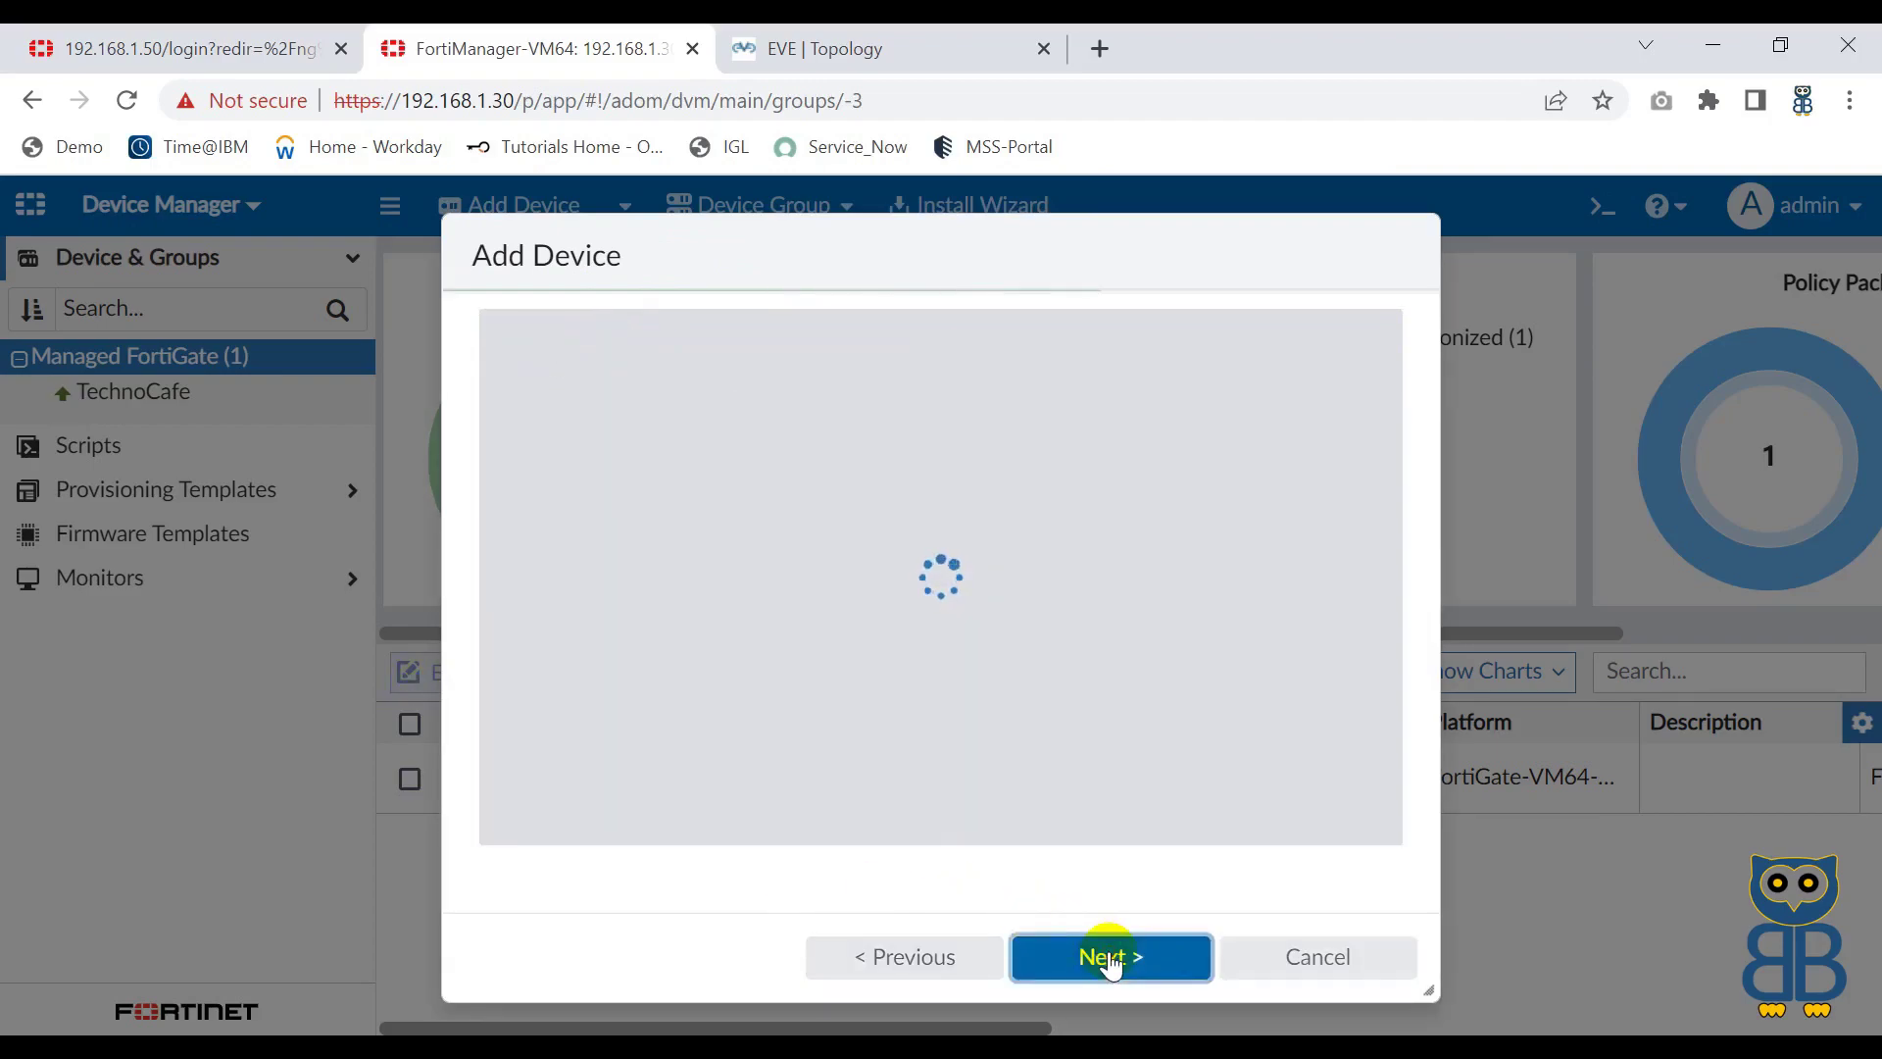
Step: Check Firewall-2's discovered IP, host name and serial, keep System Template None, and continue
scroll(1094, 620, "down", 3)
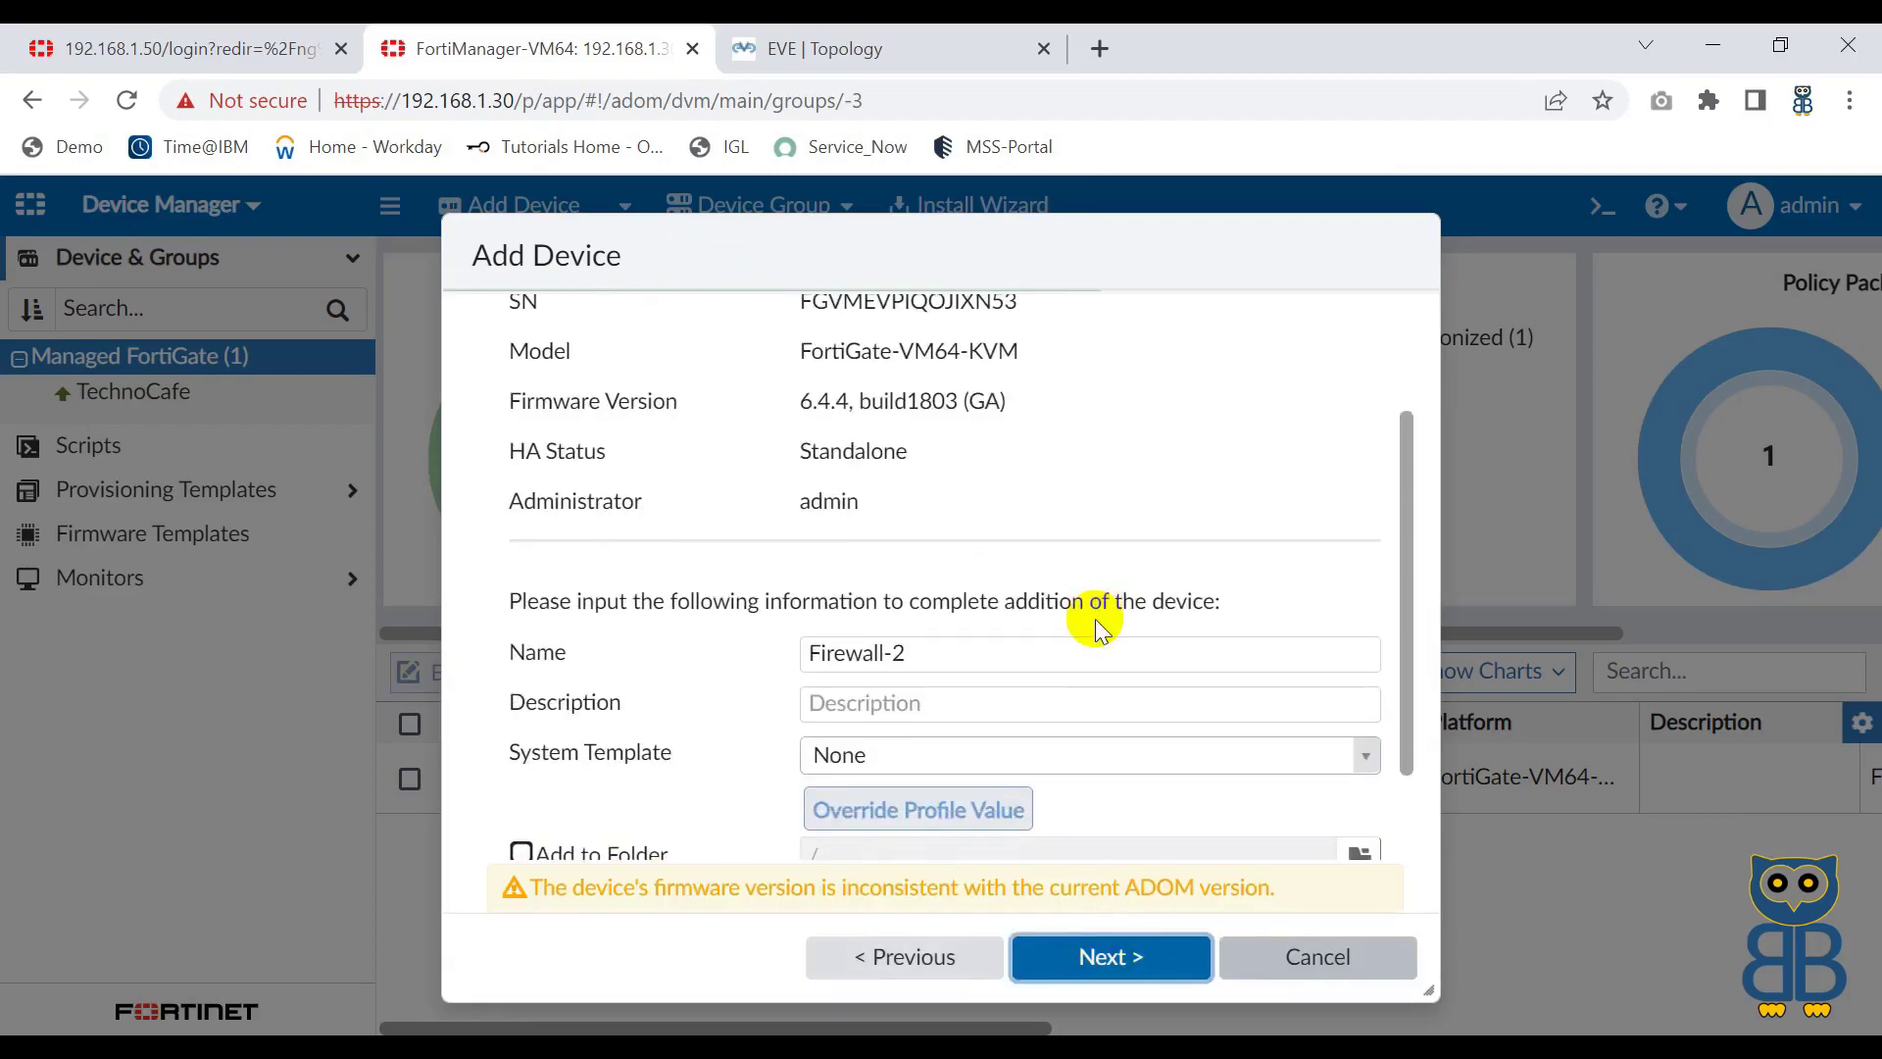
scroll(1093, 622, "up", 3)
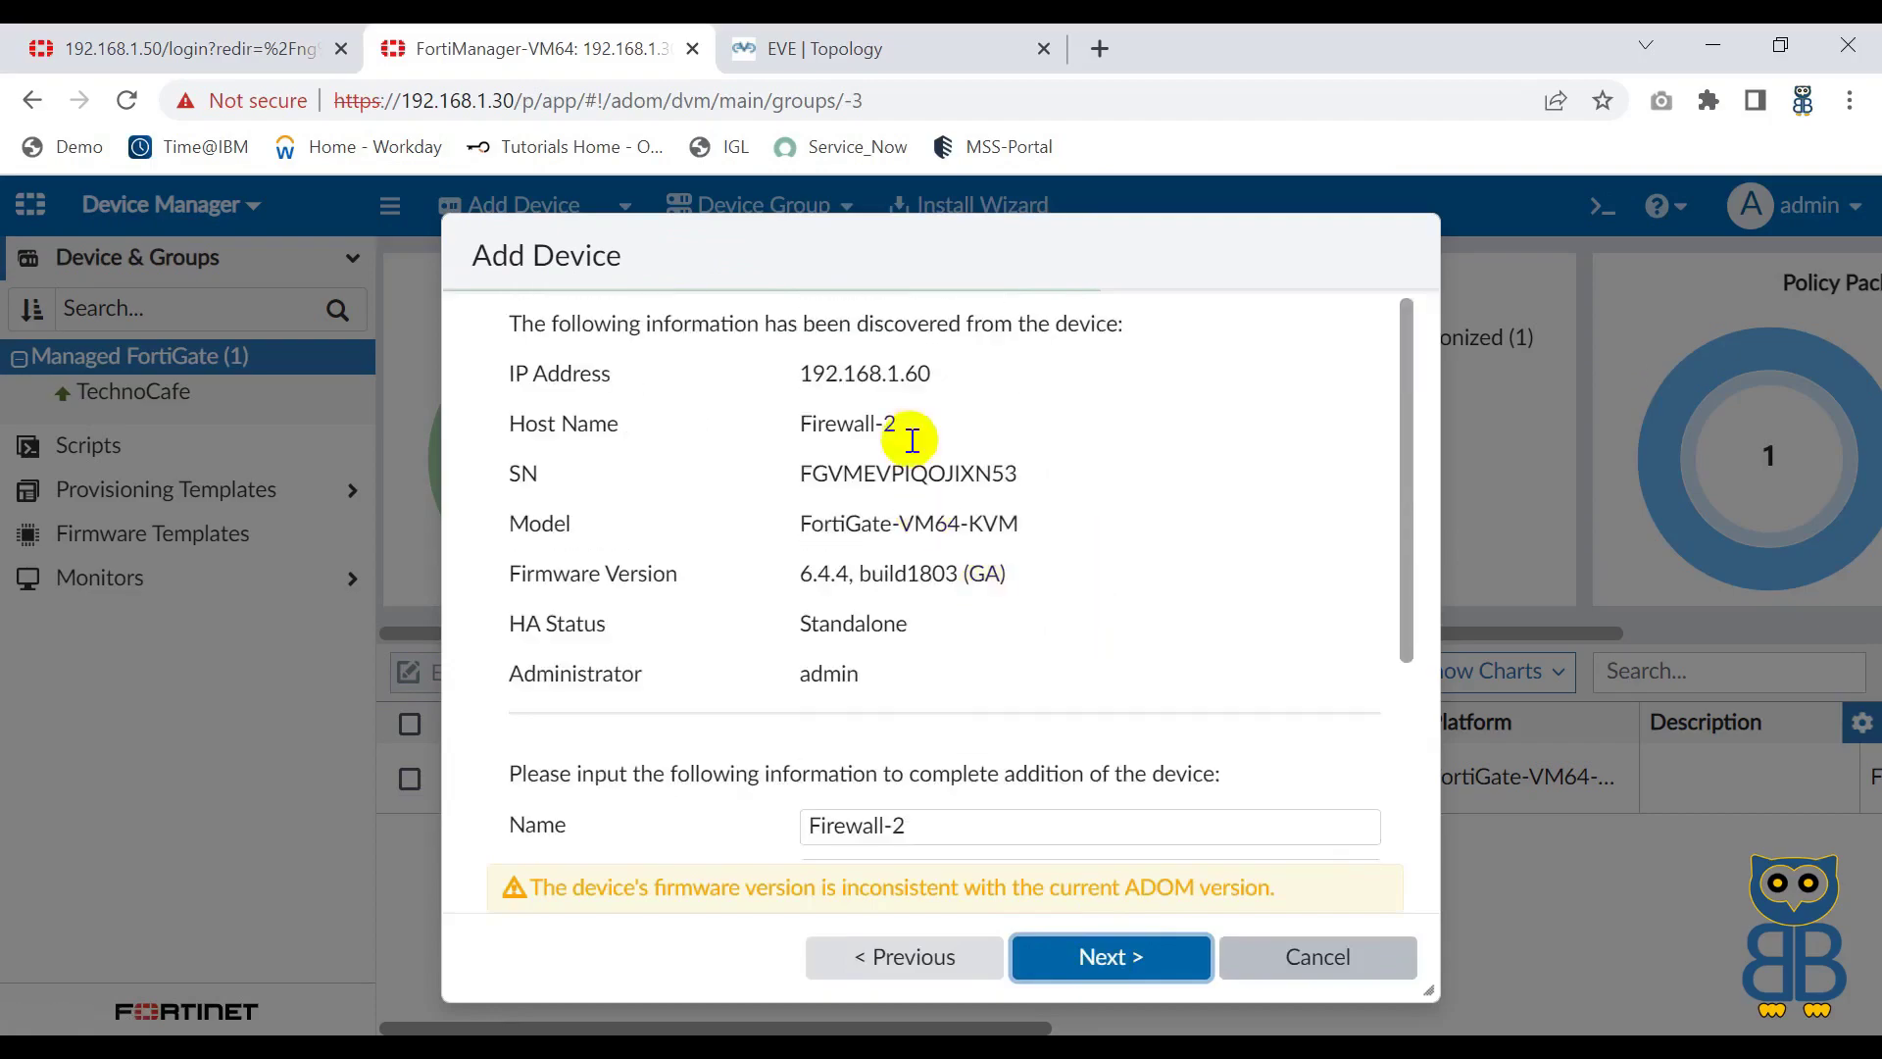
left_click_drag(798, 372, 945, 373)
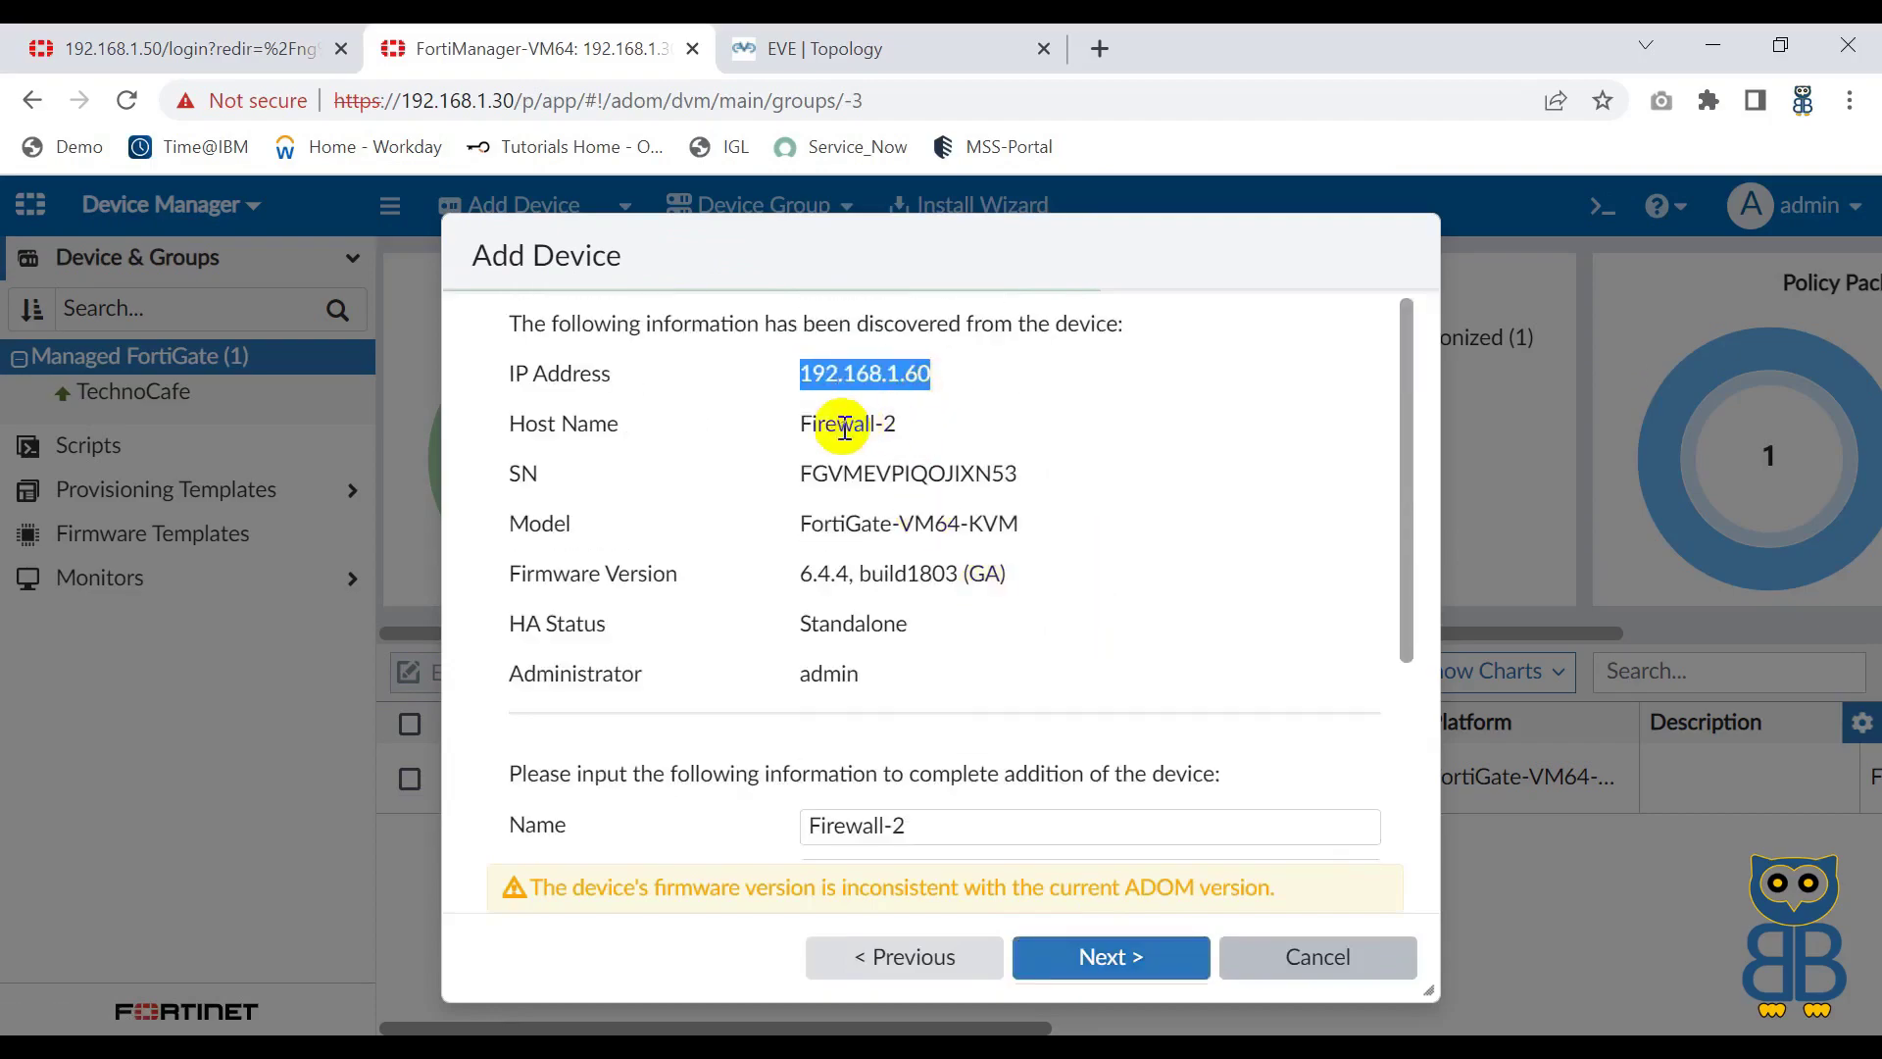
left_click_drag(796, 427, 911, 430)
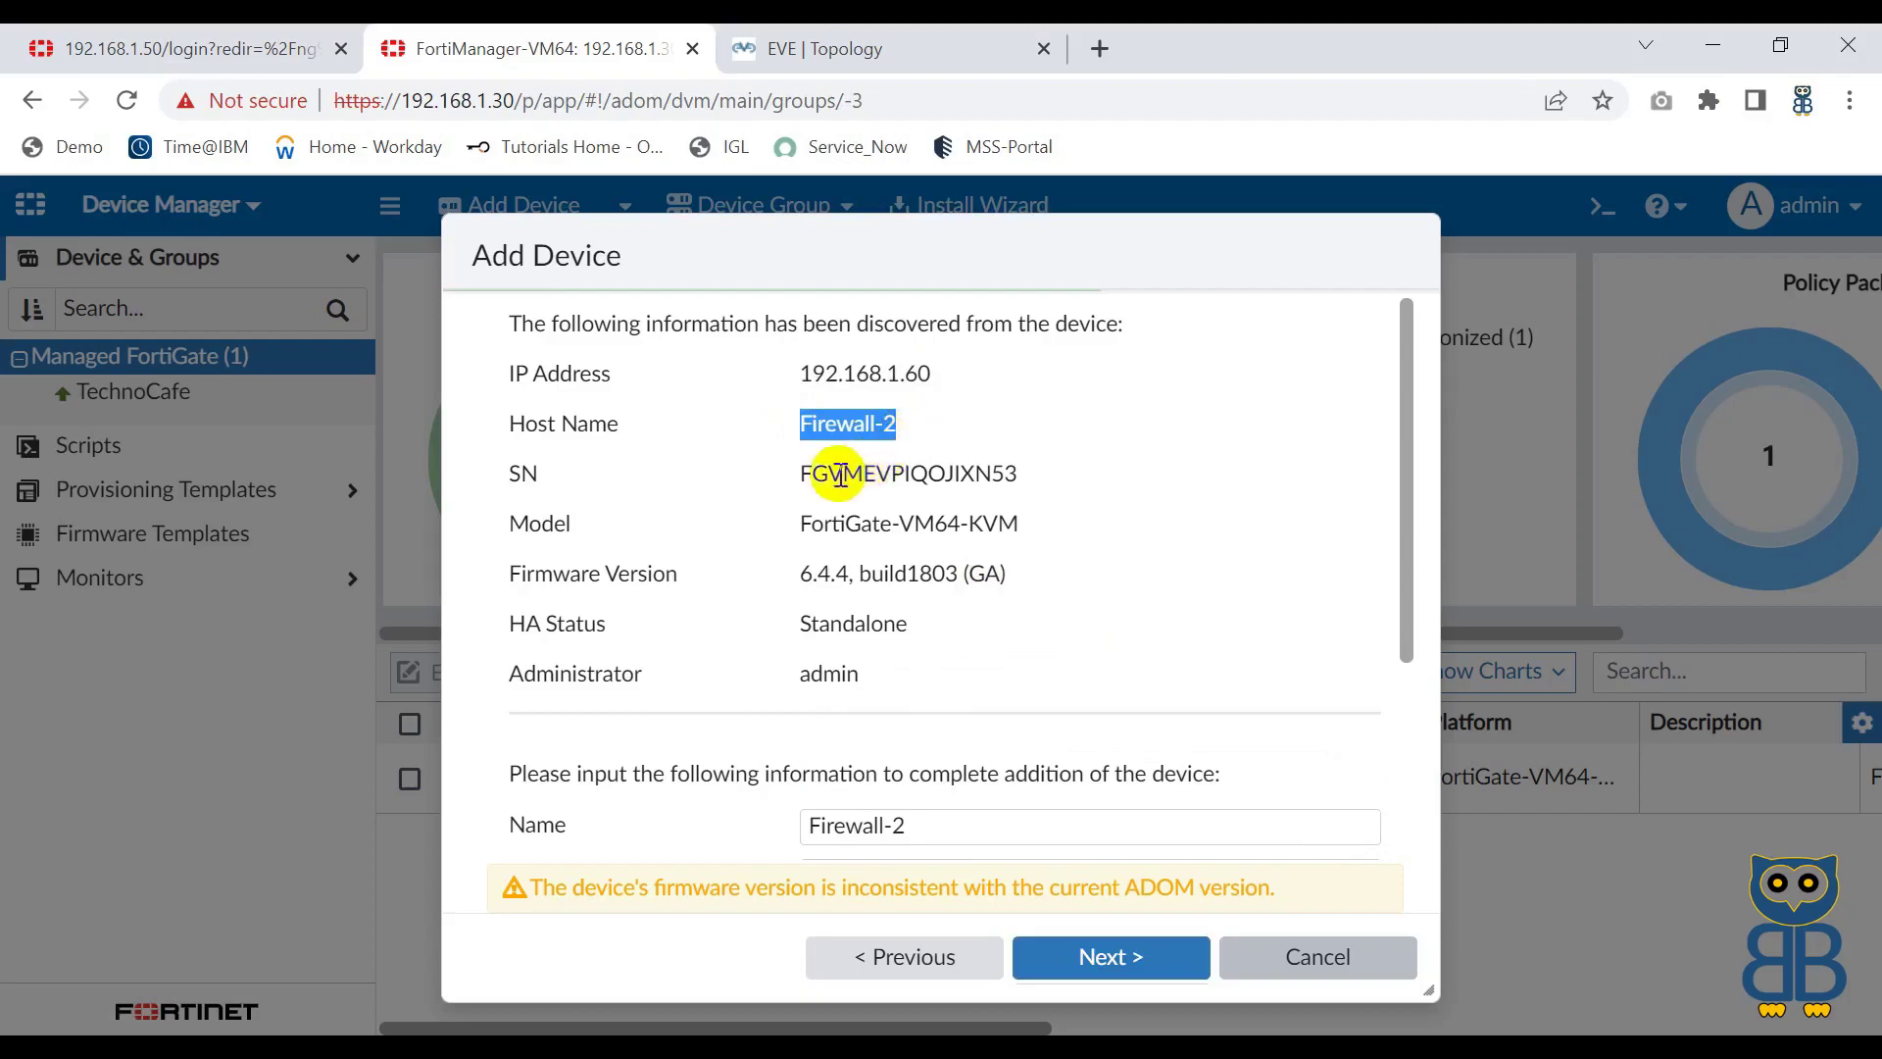
left_click_drag(799, 474, 1019, 479)
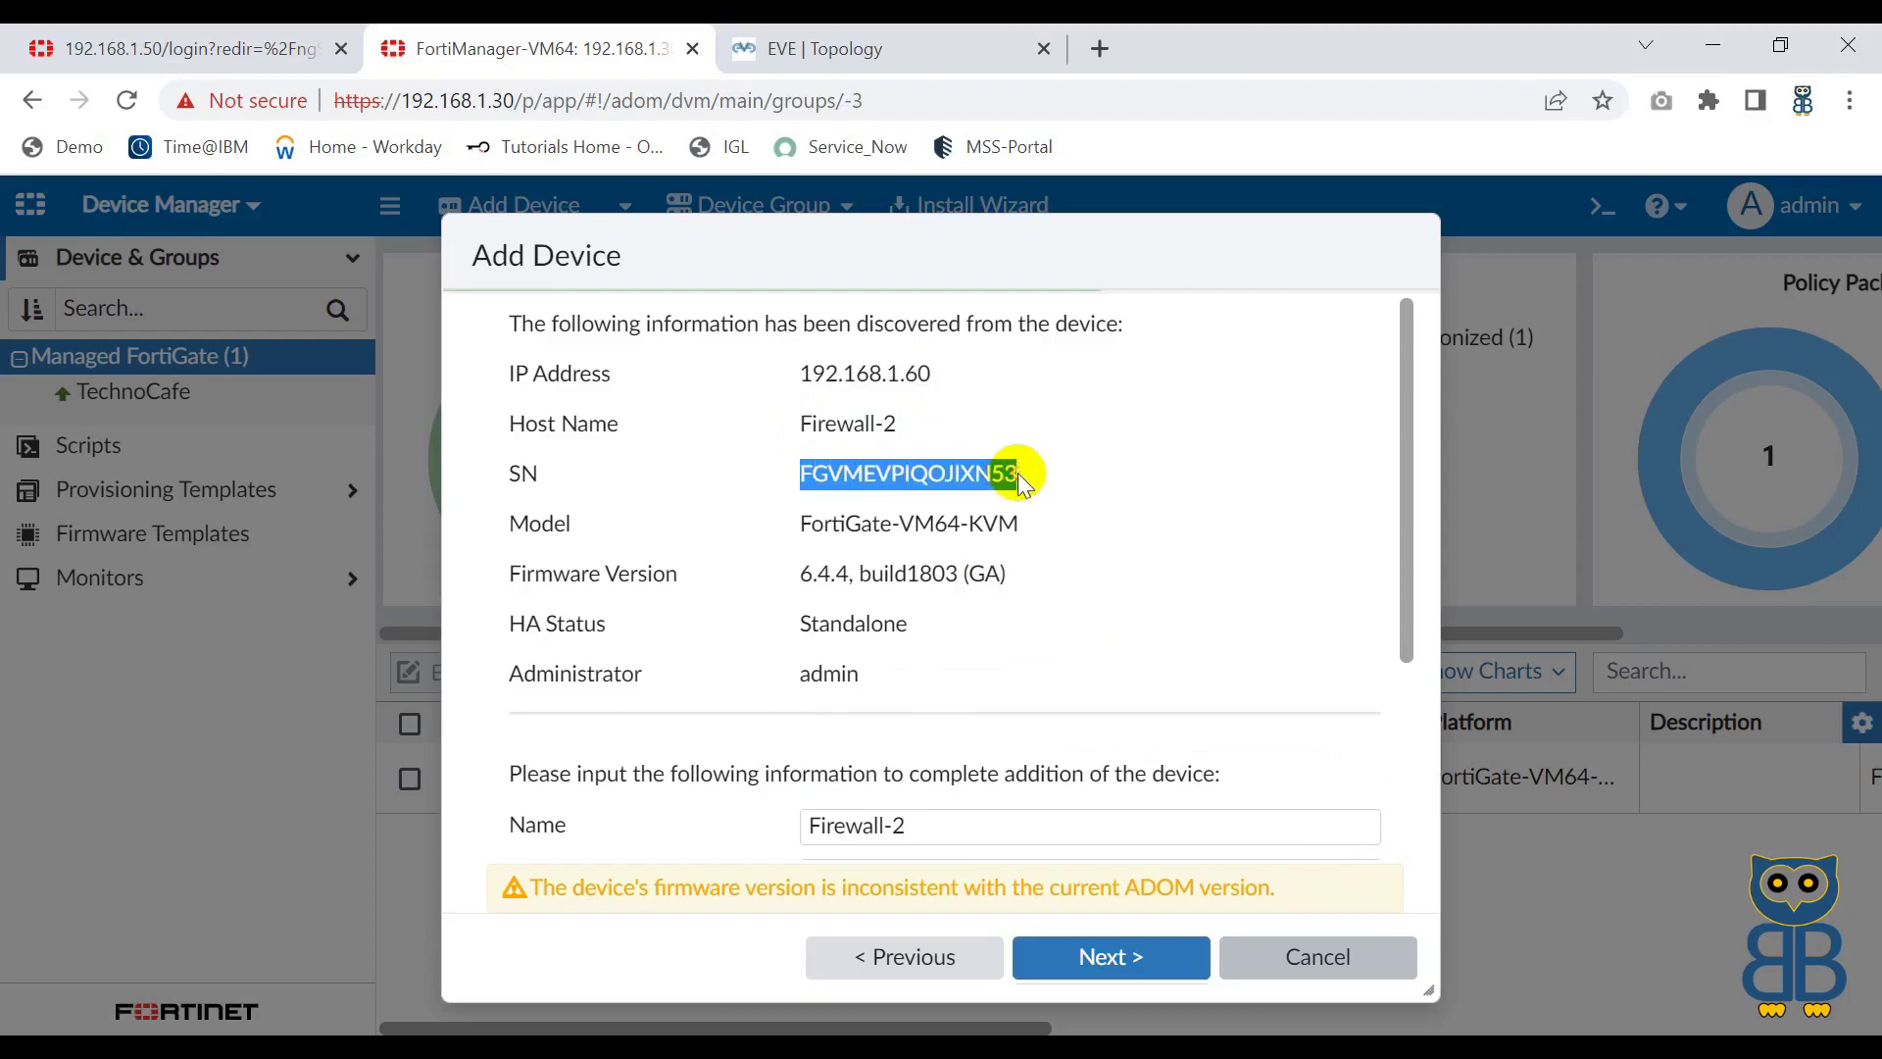
scroll(926, 600, "down", 2)
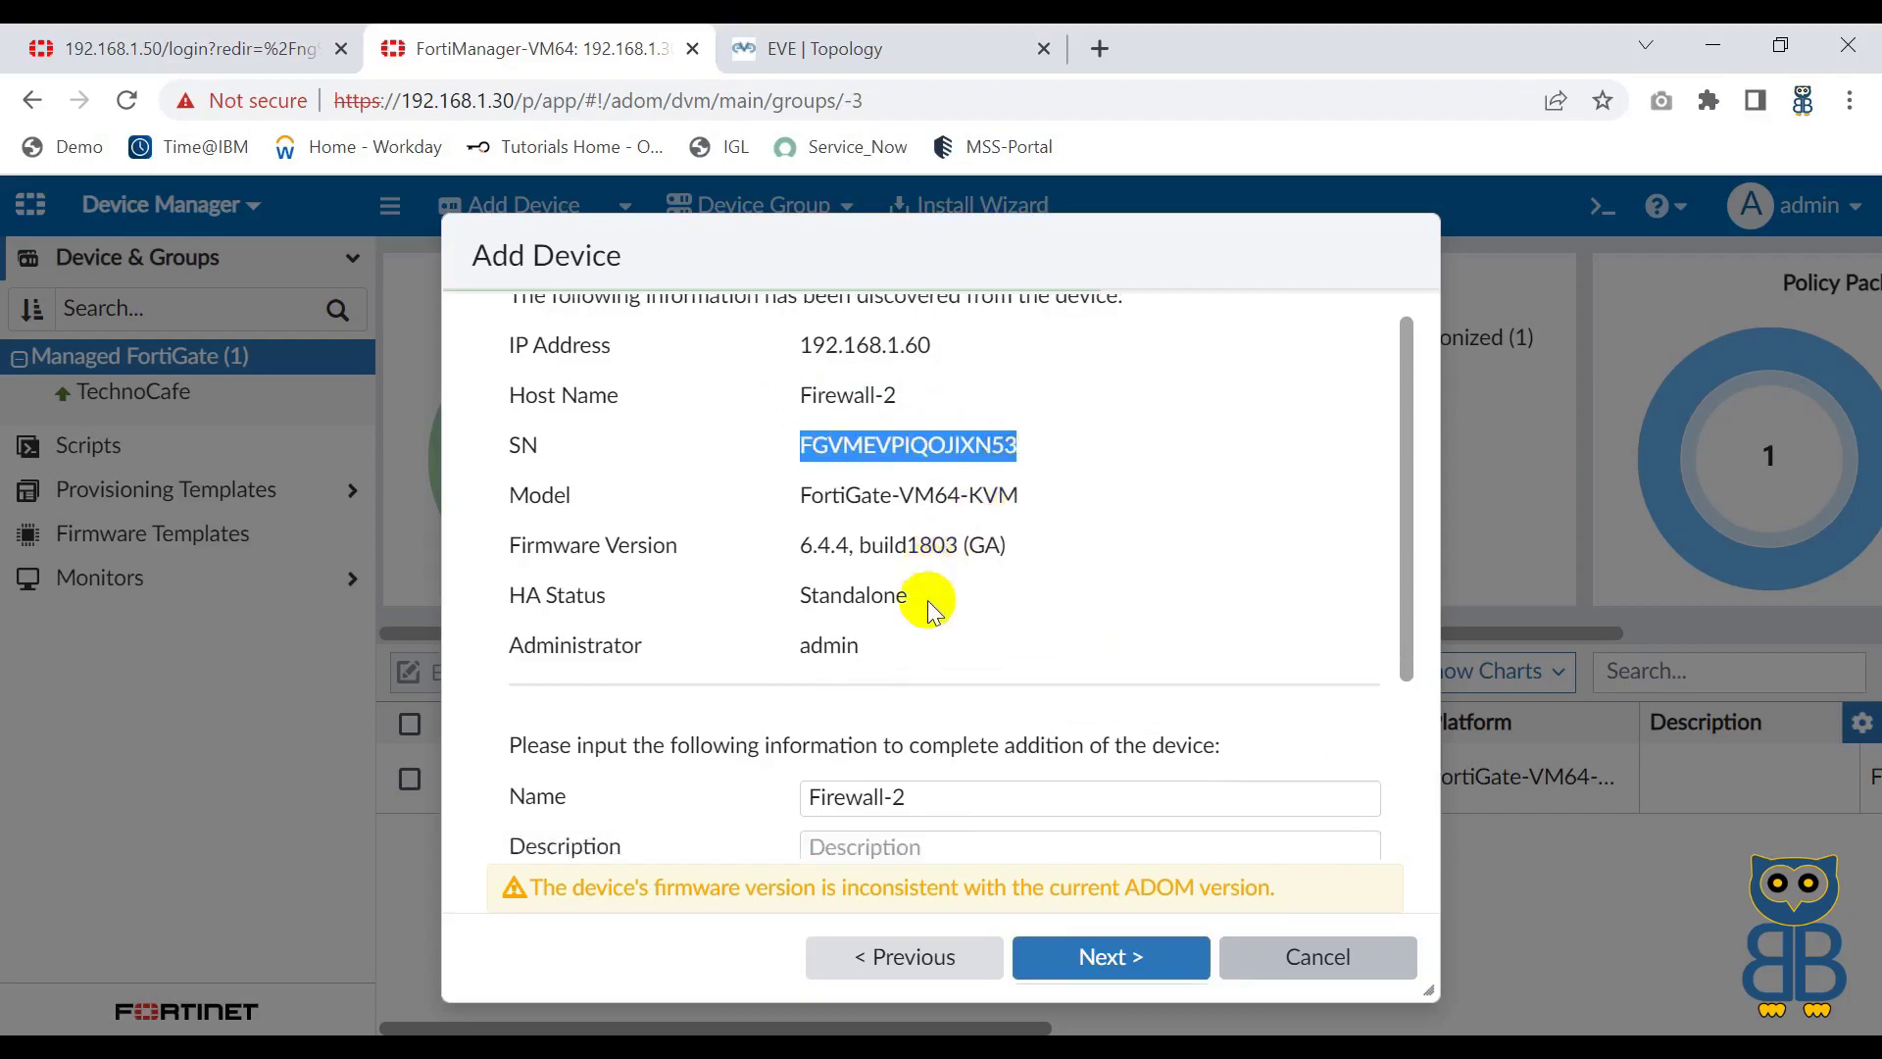
scroll(927, 599, "down", 1)
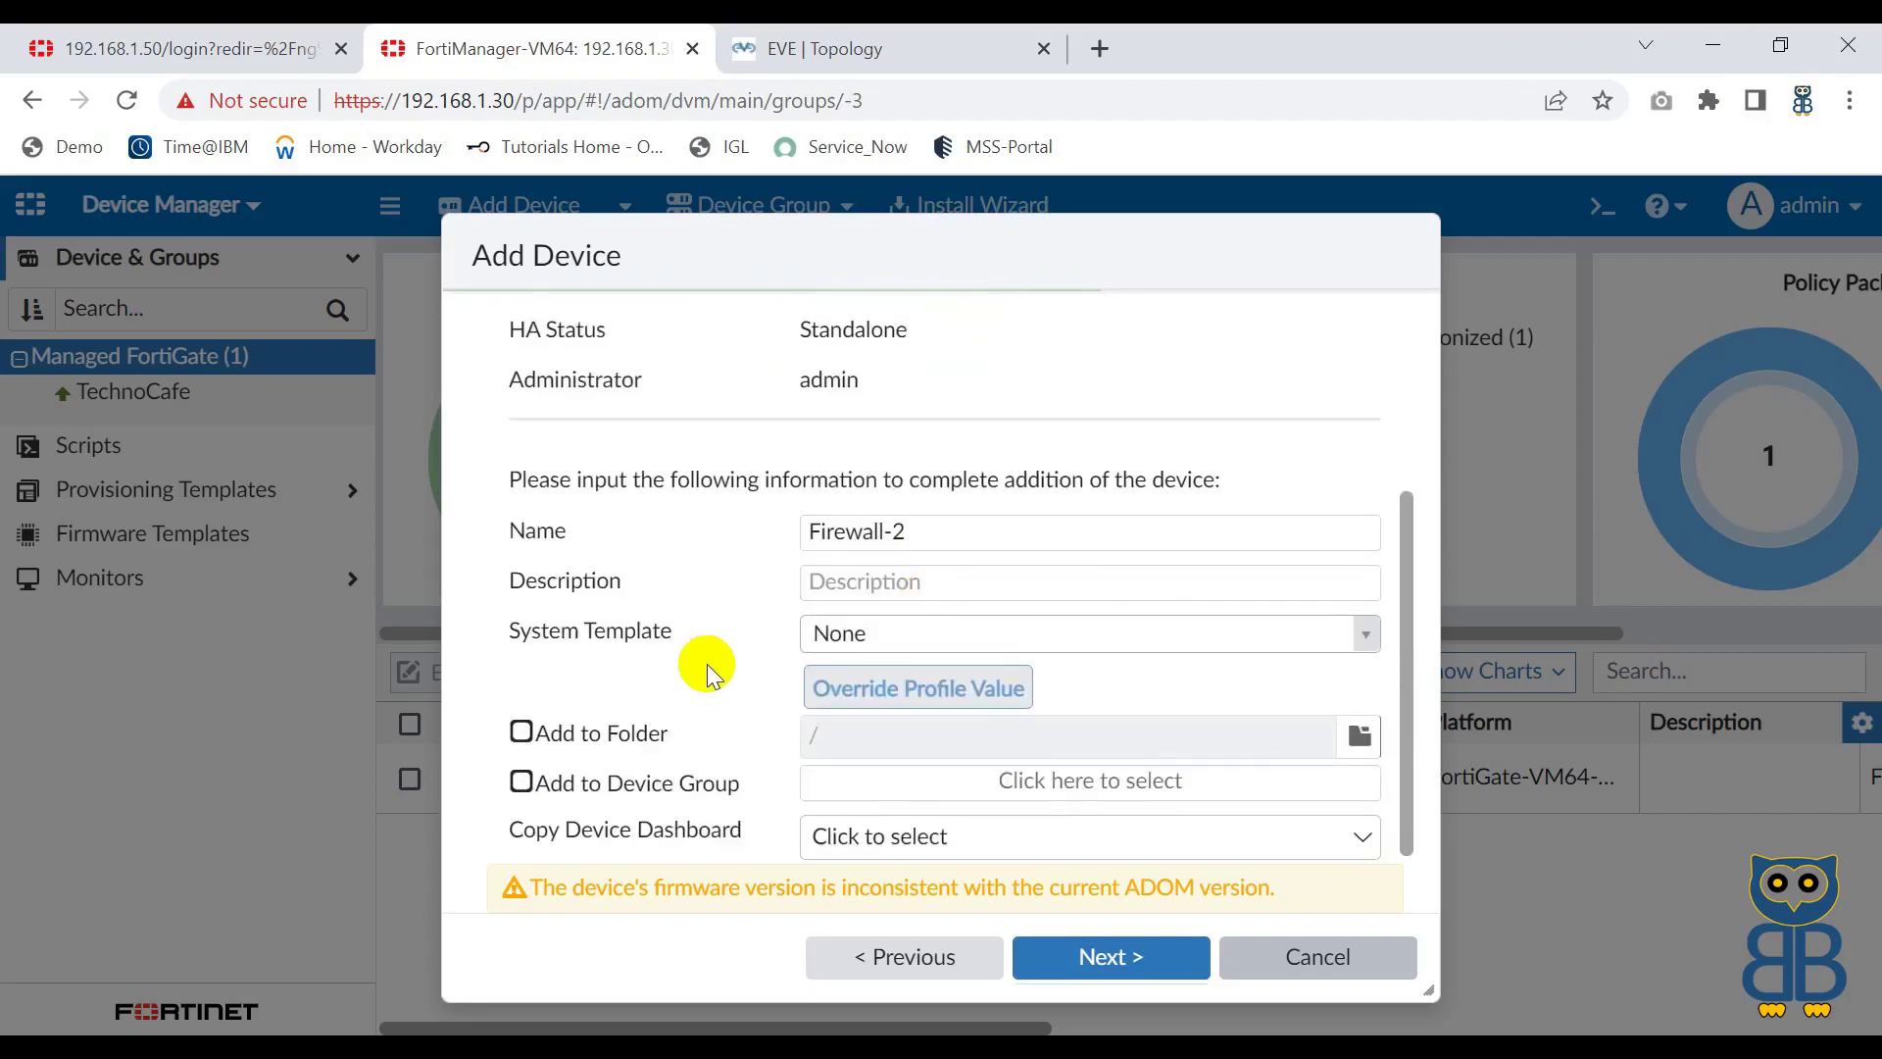
left_click(967, 636)
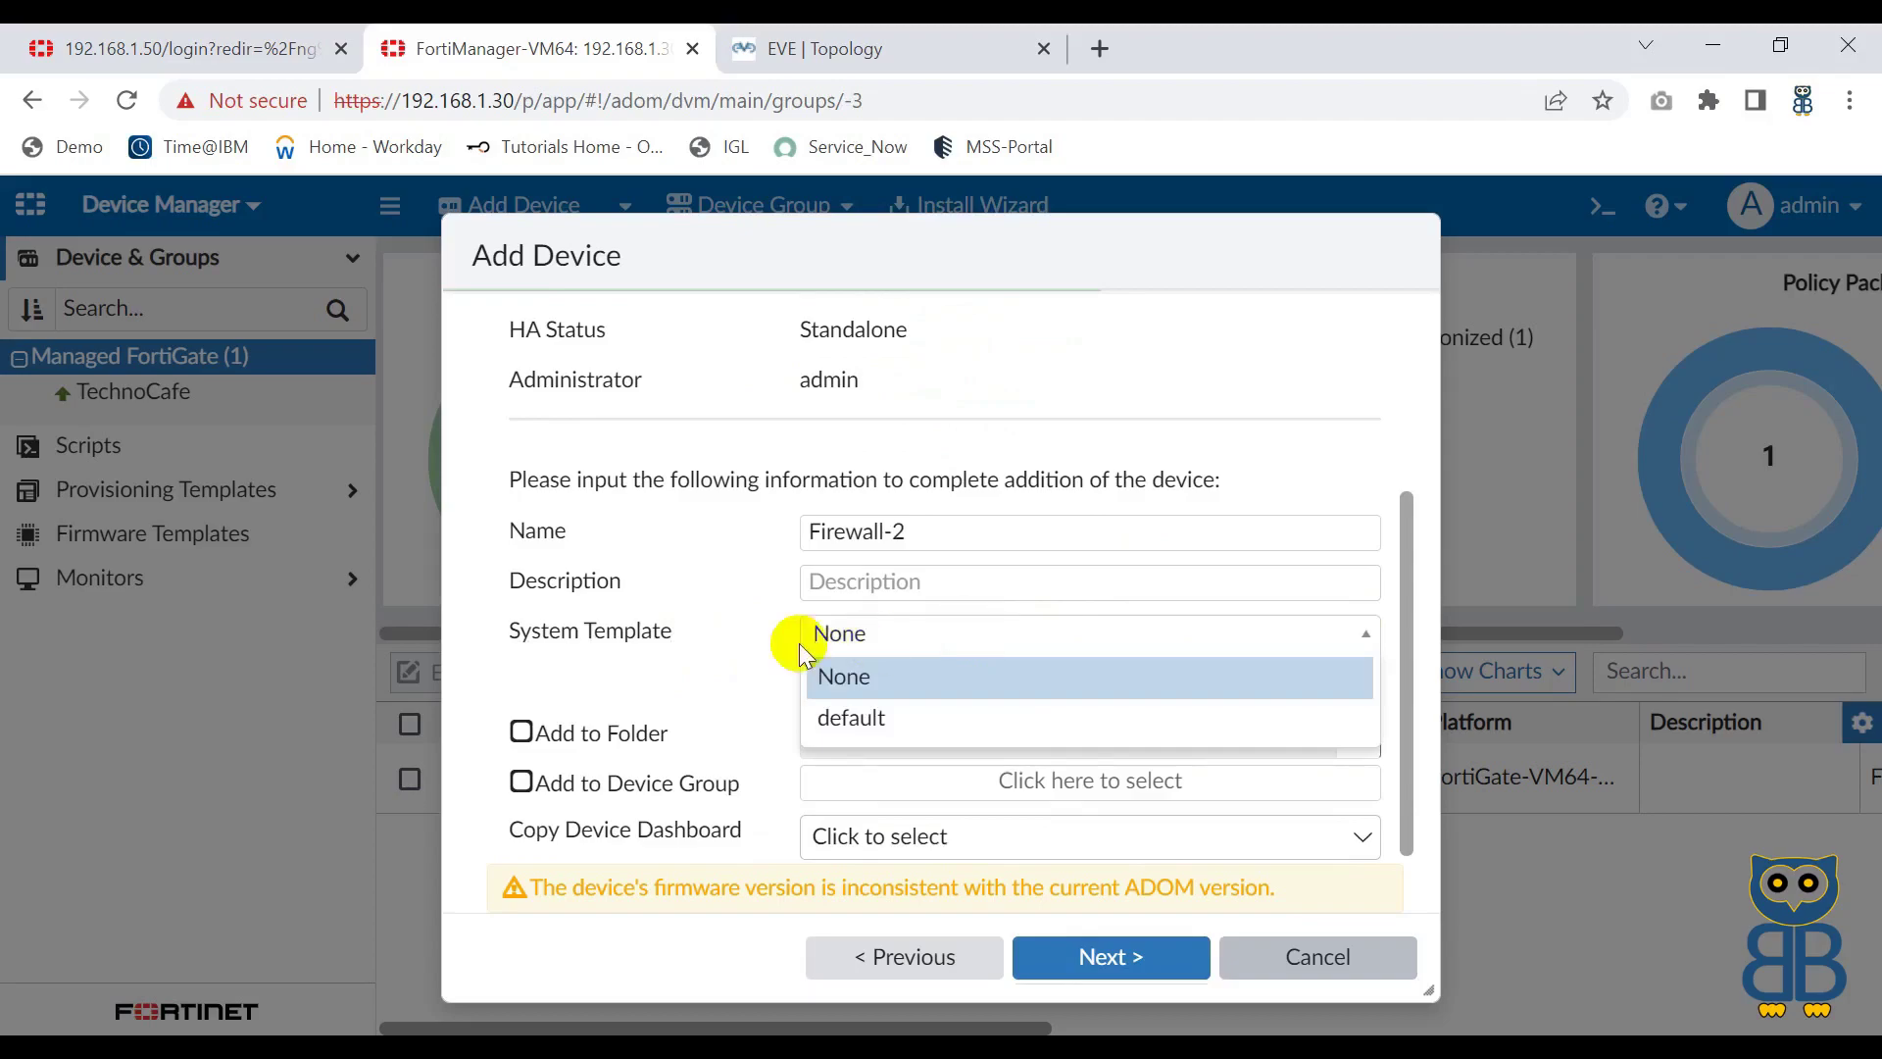
left_click(726, 652)
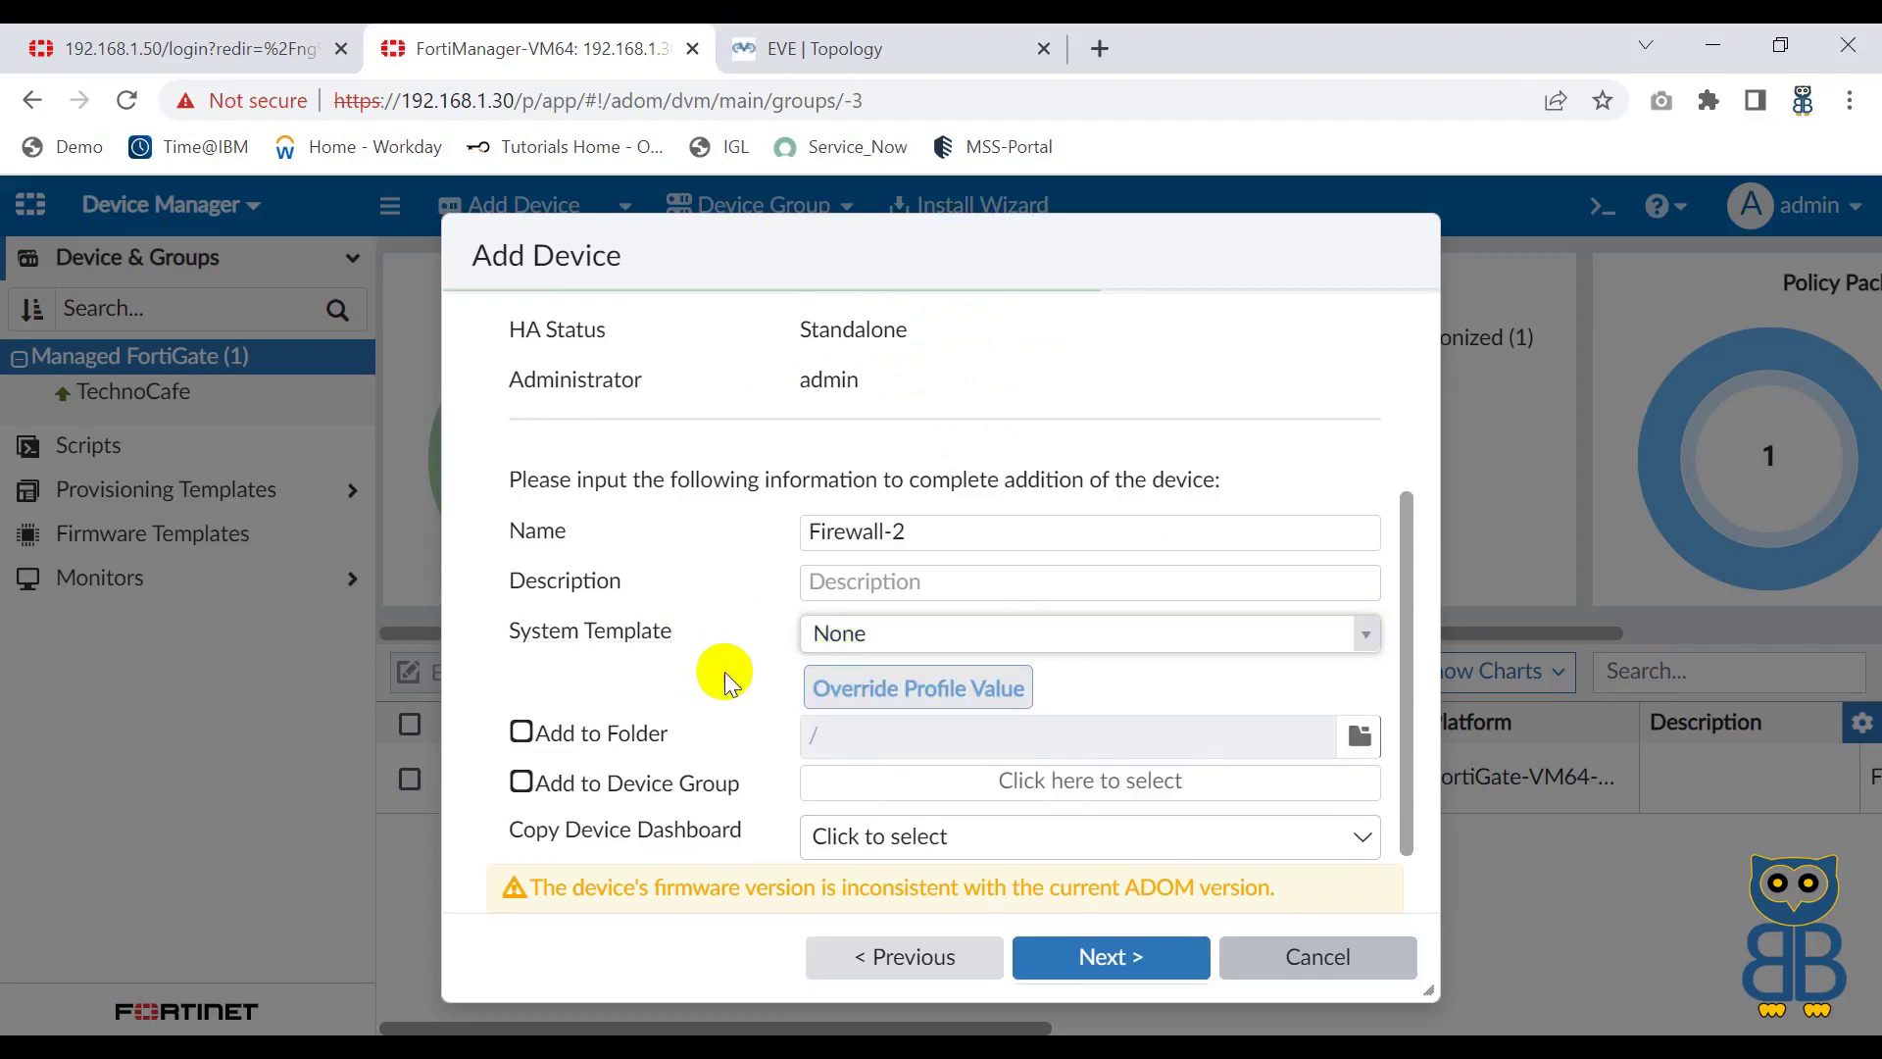
left_click(1122, 976)
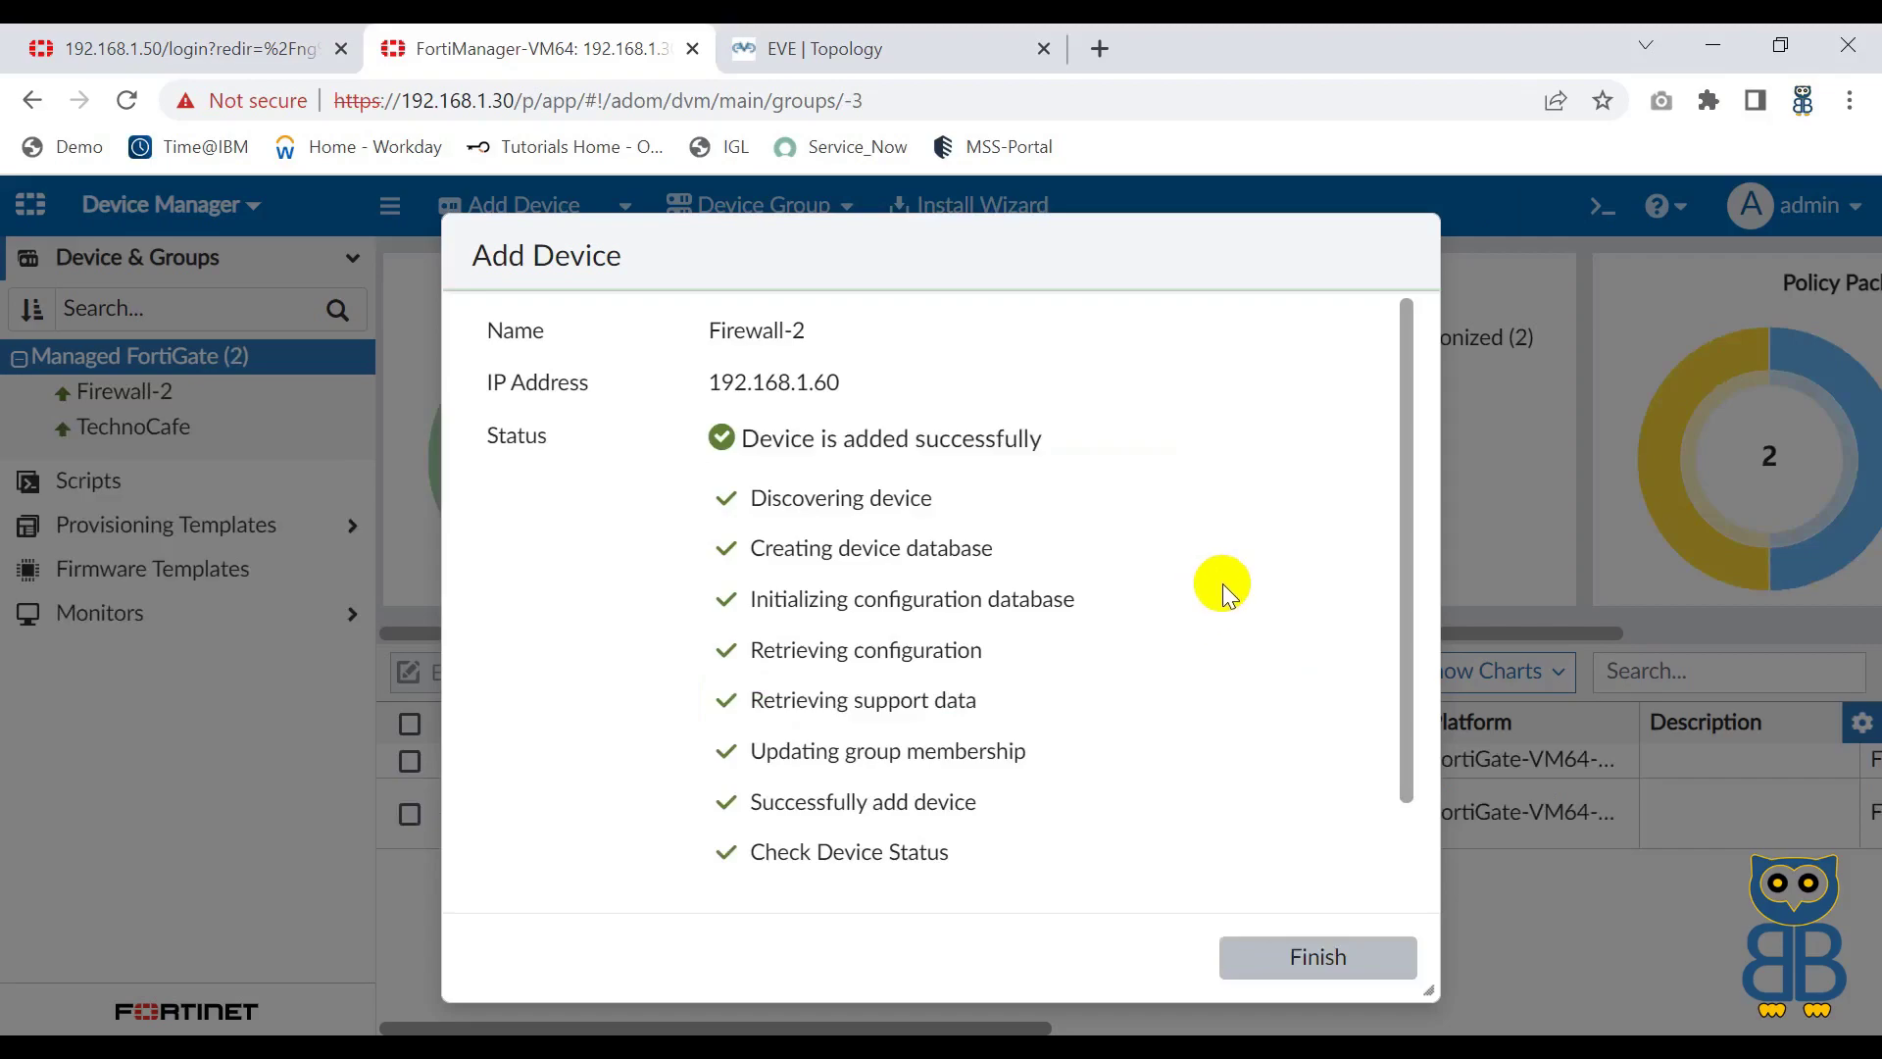
Step: Close the add-device summary, check Firewall-2's firmware version, and glance at the EVE topology
scroll(1235, 680, "down", 1)
left_click(1343, 957)
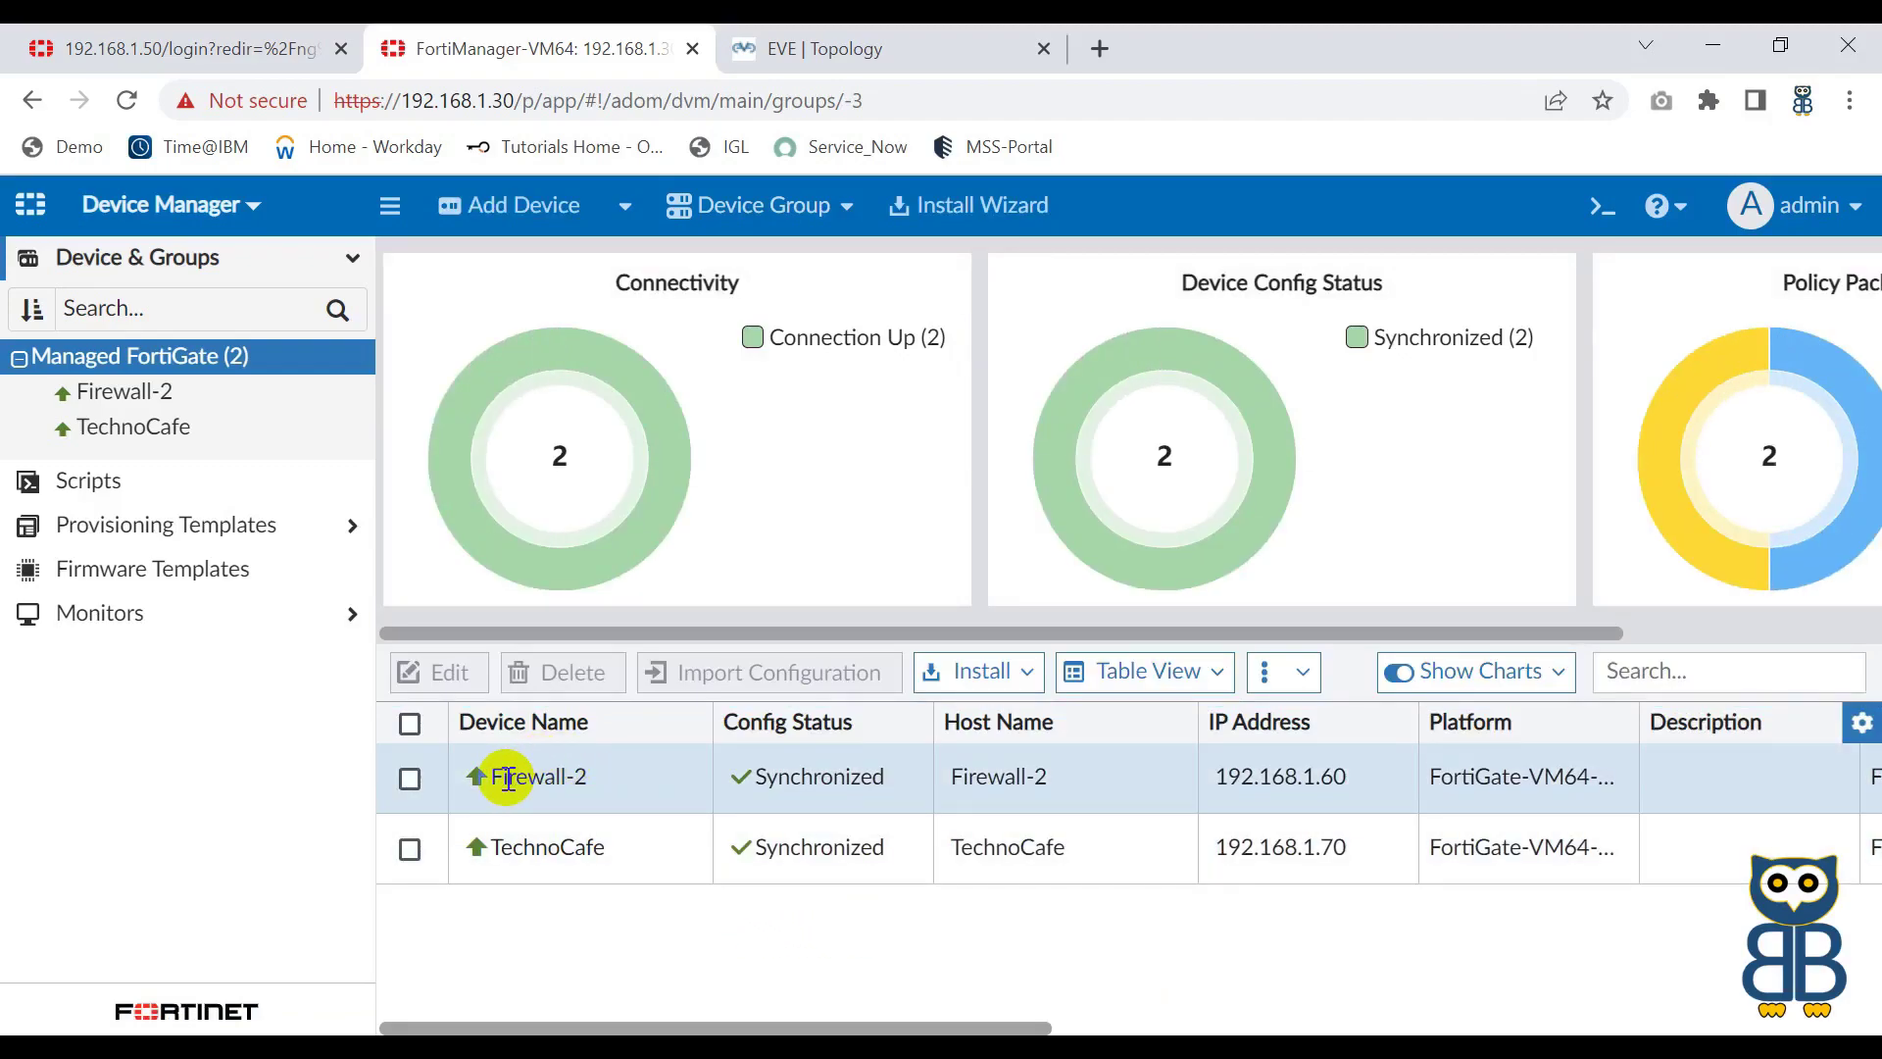
scroll(1275, 804, "right", 6)
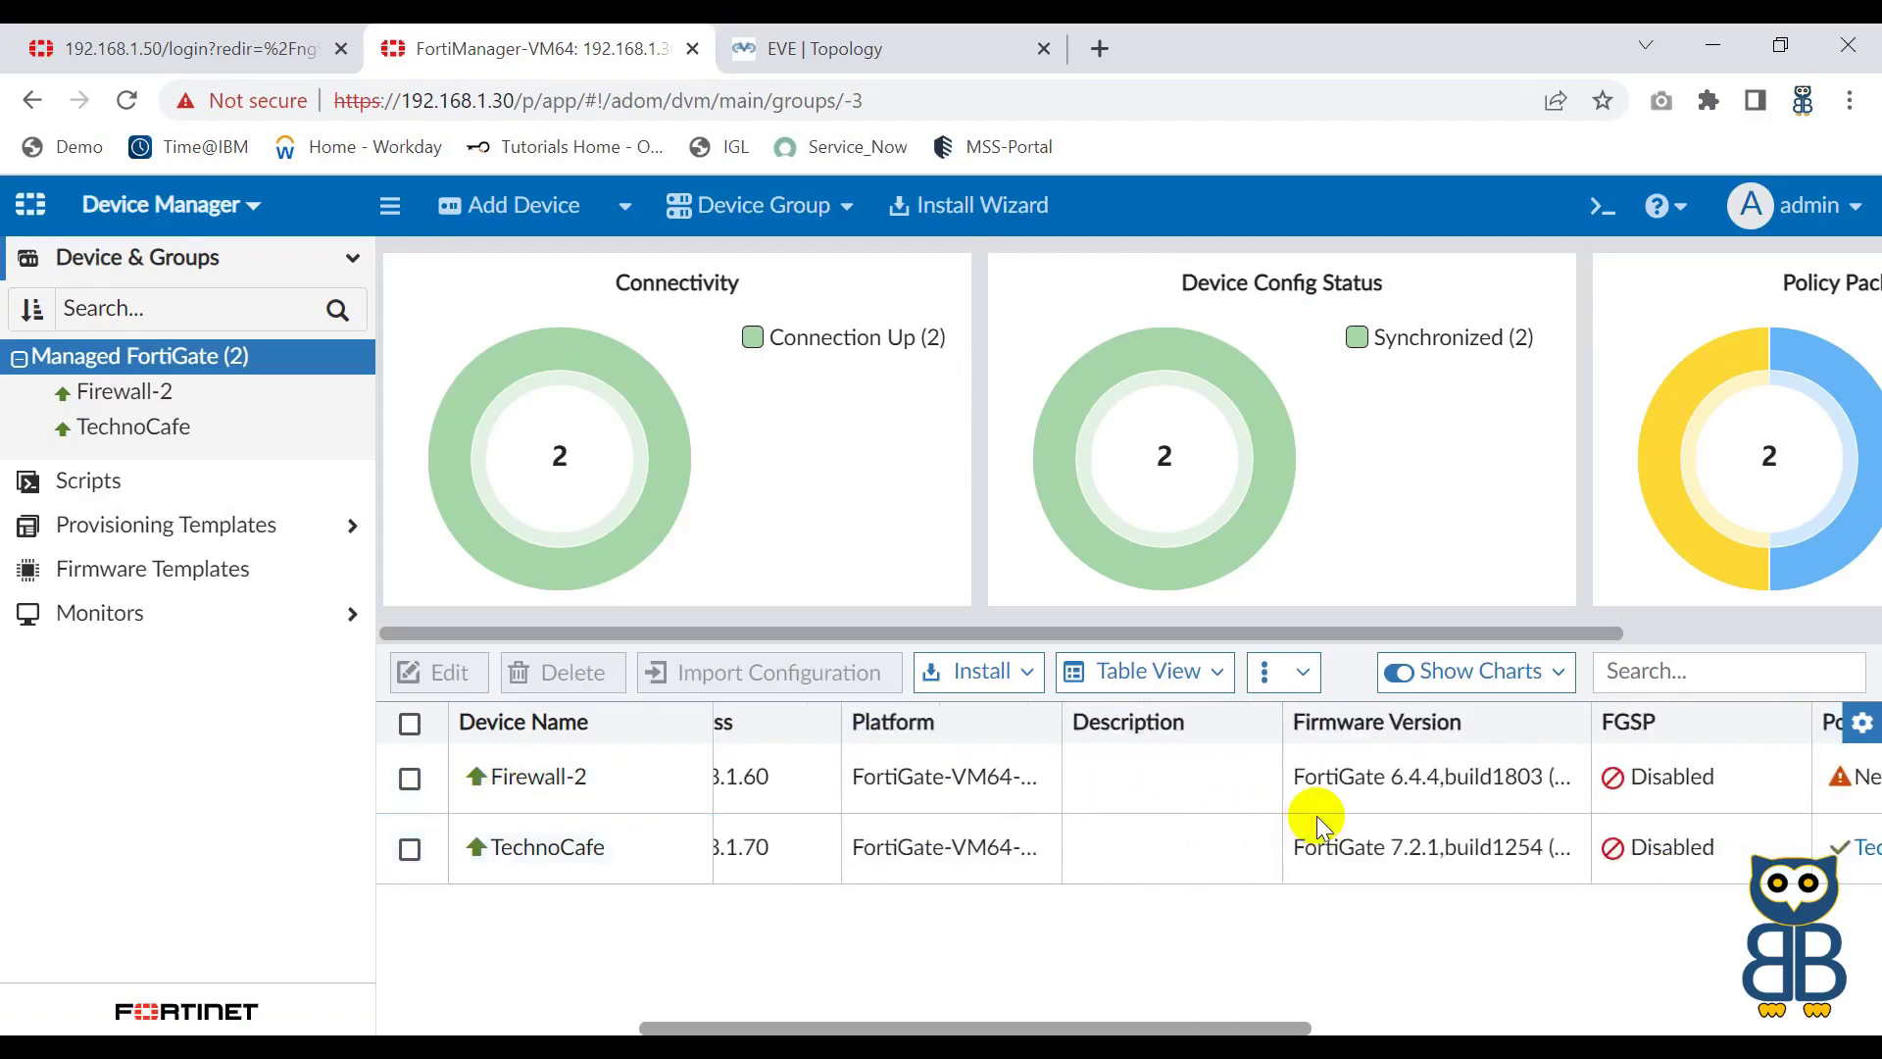
scroll(1318, 823, "right", 1)
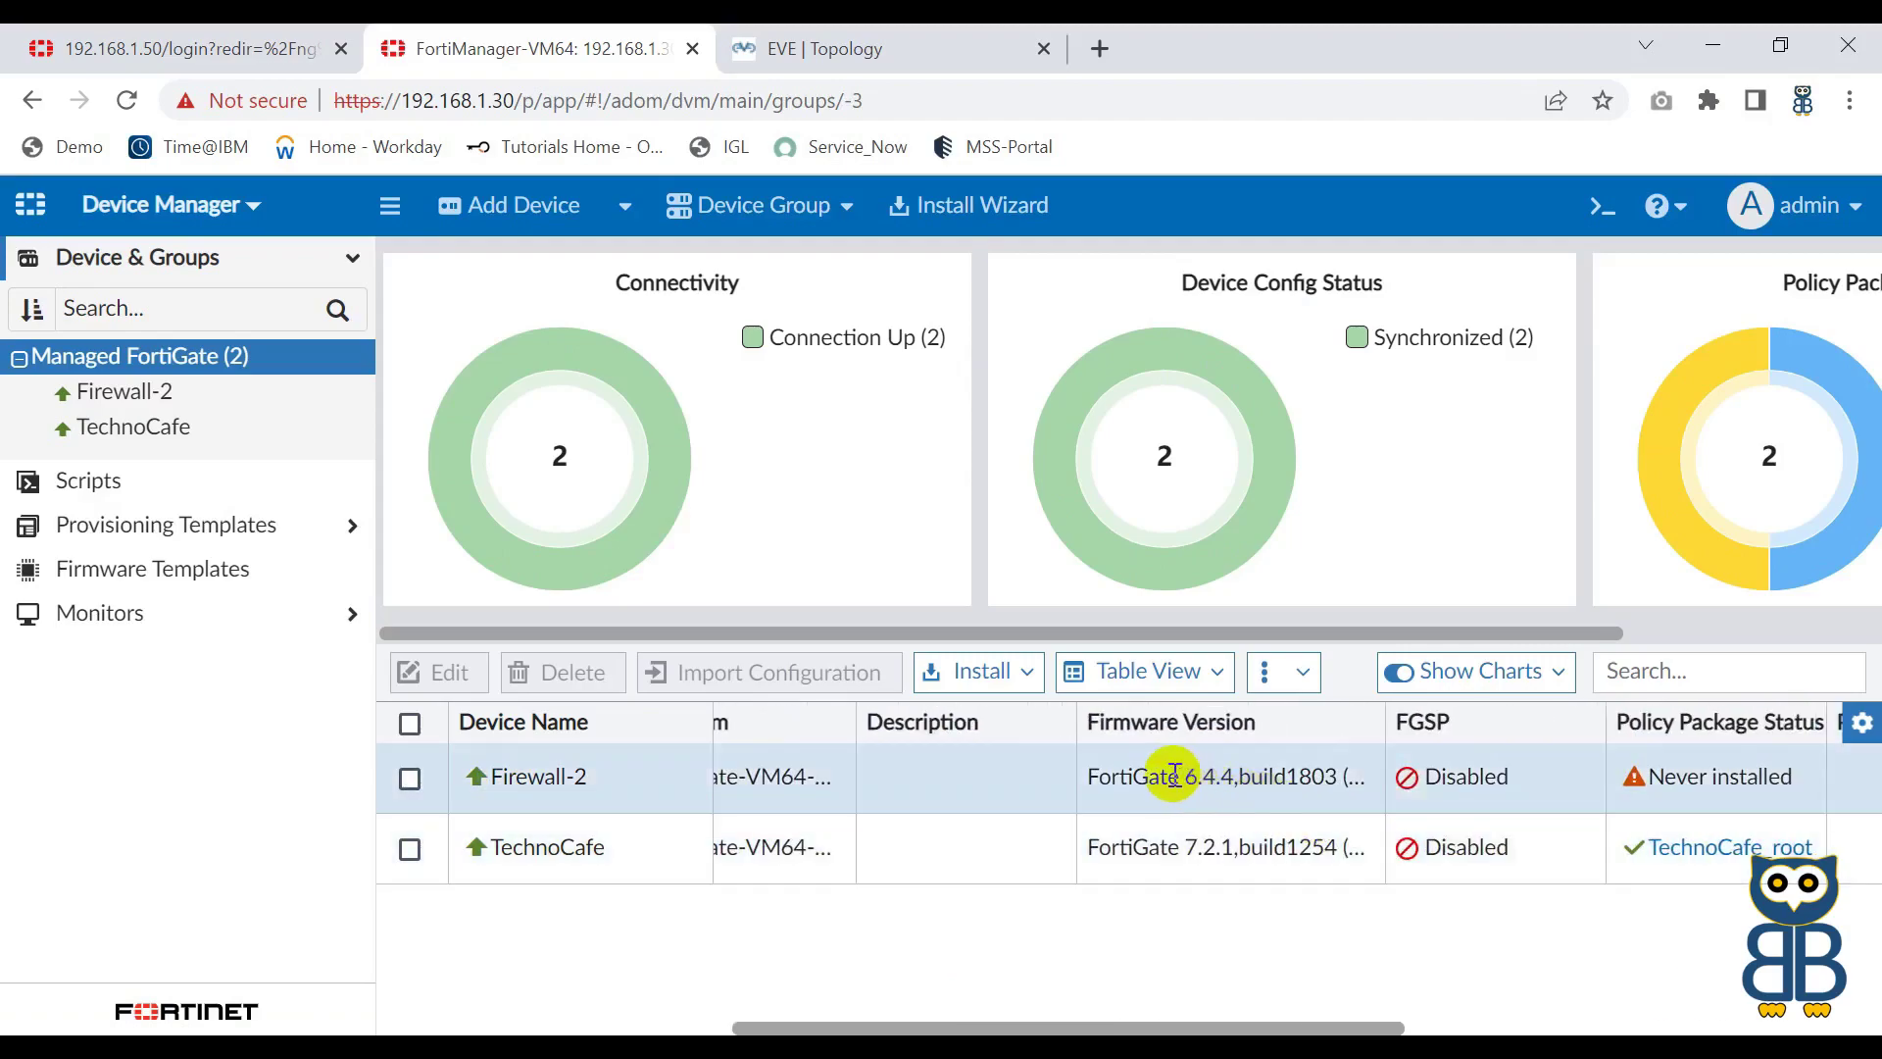
left_click_drag(1096, 776, 1255, 775)
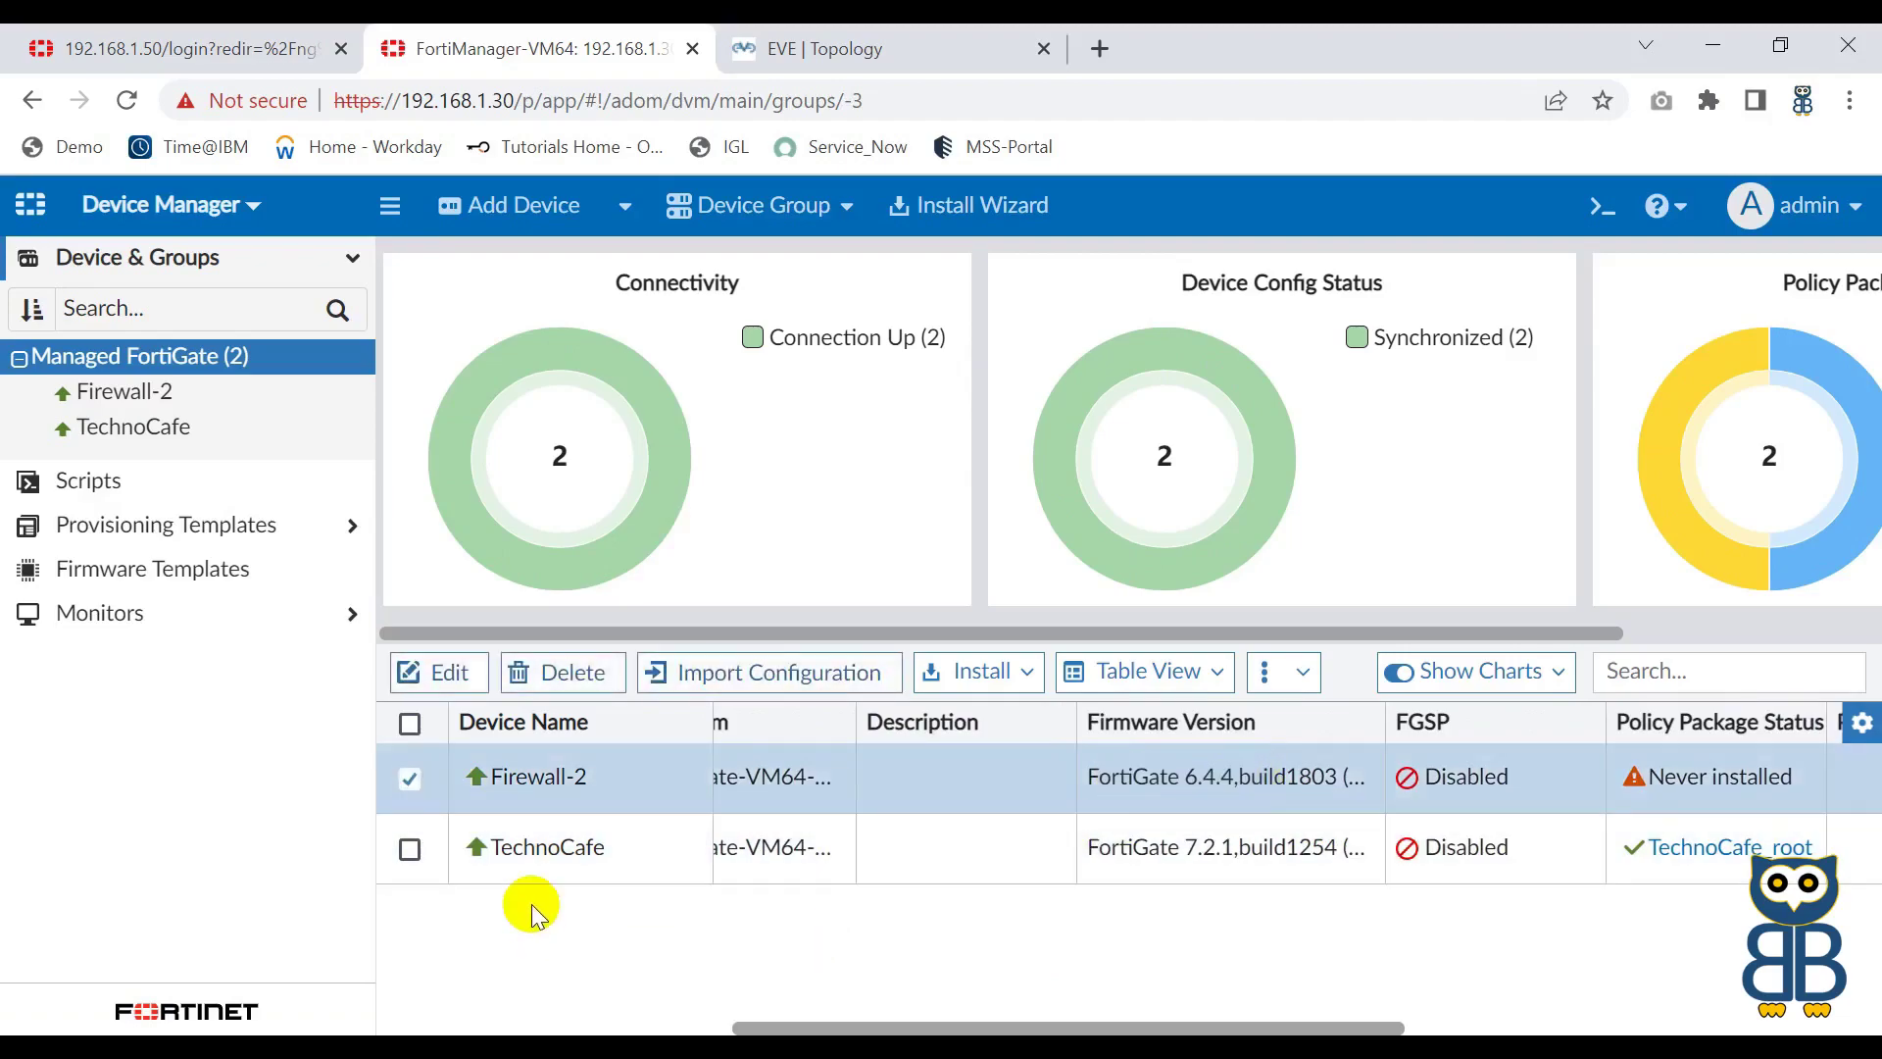
left_click(841, 76)
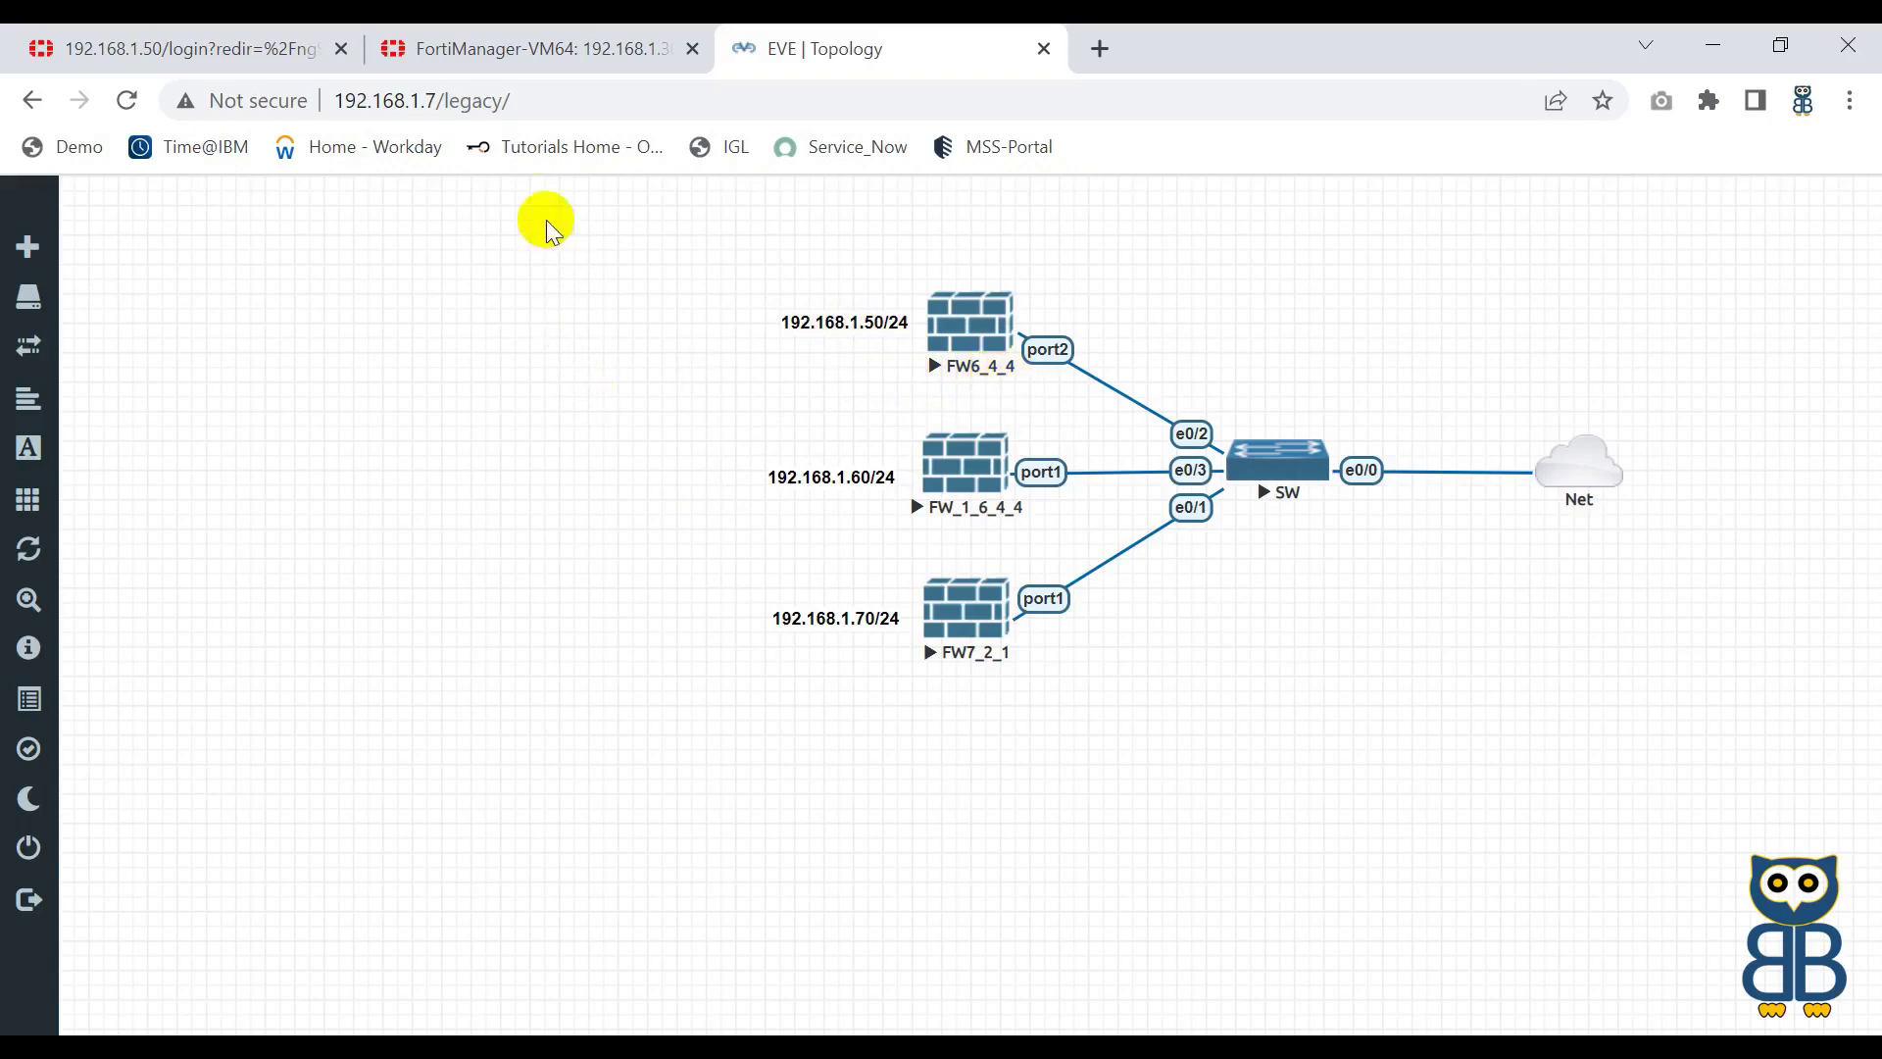
left_click(534, 49)
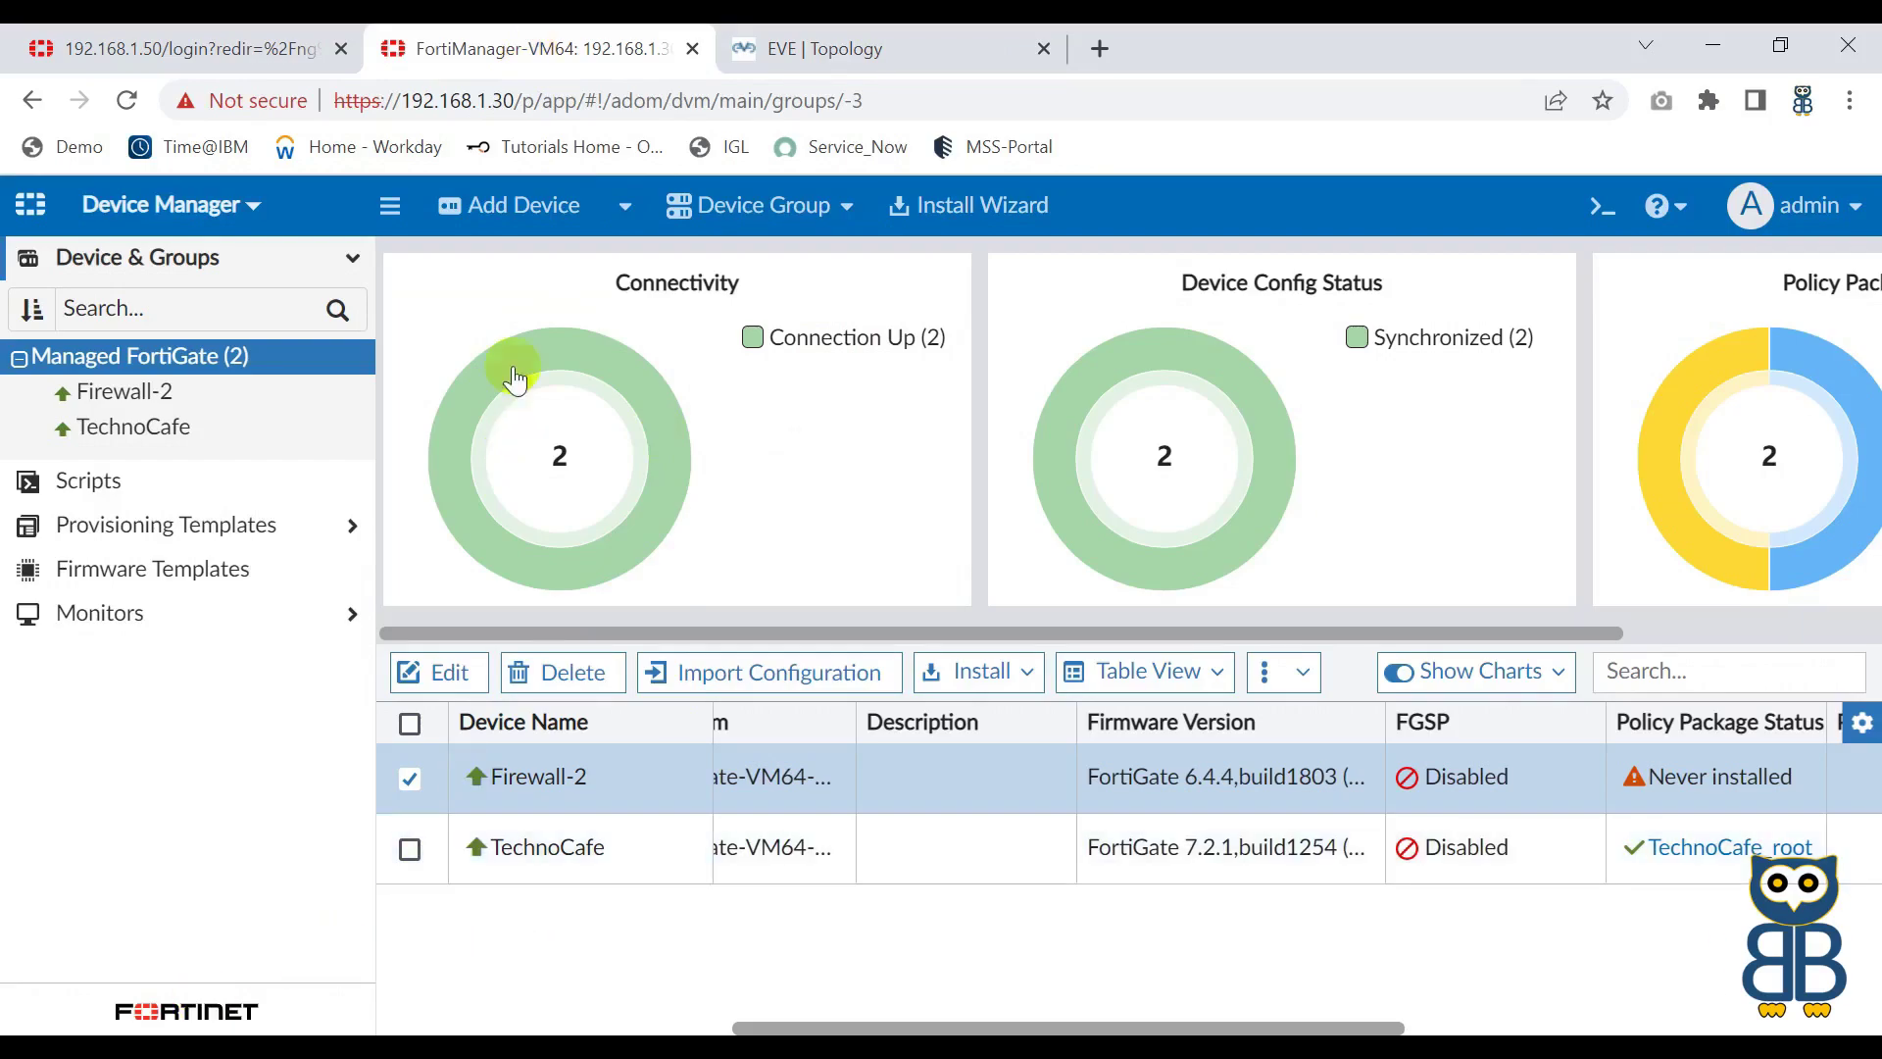
Step: Discover the FortiGate at 192.168.1.50 using legacy admin login and probe it
left_click(514, 214)
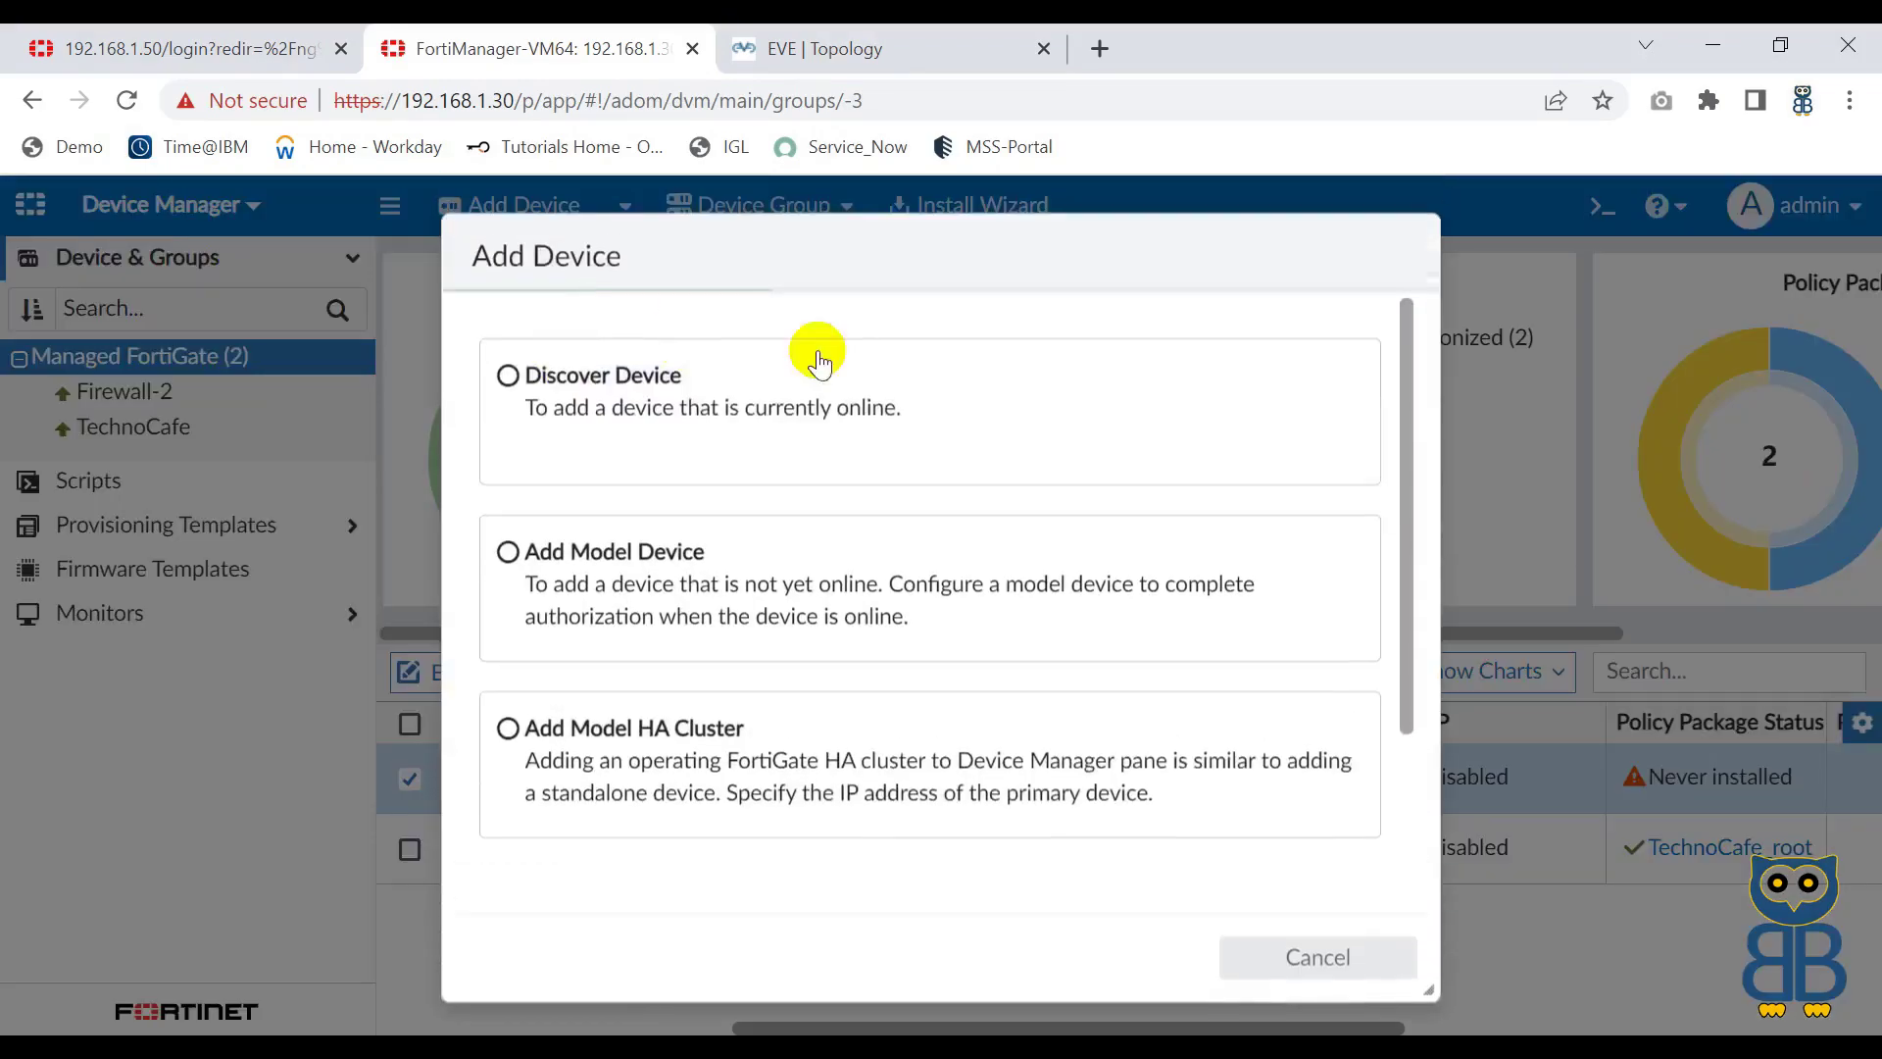
left_click(599, 380)
left_click(723, 523)
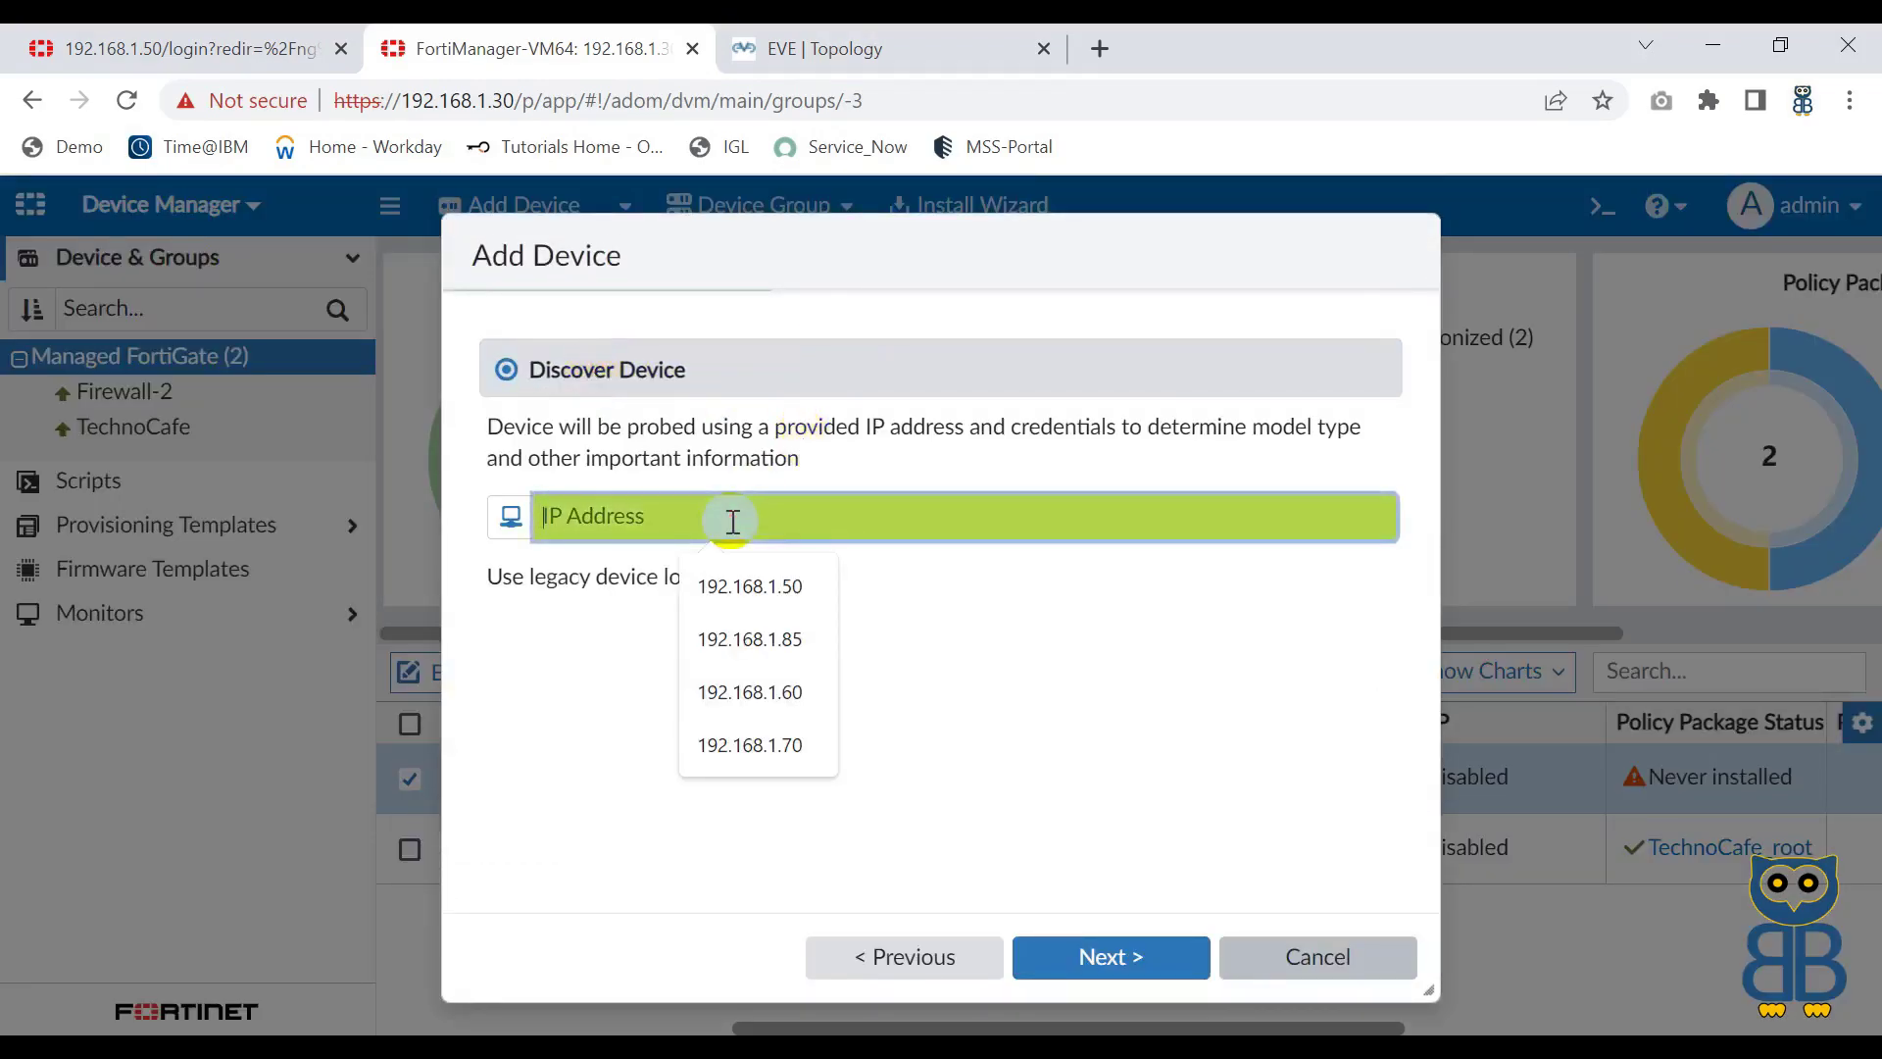
left_click(750, 586)
left_click(745, 582)
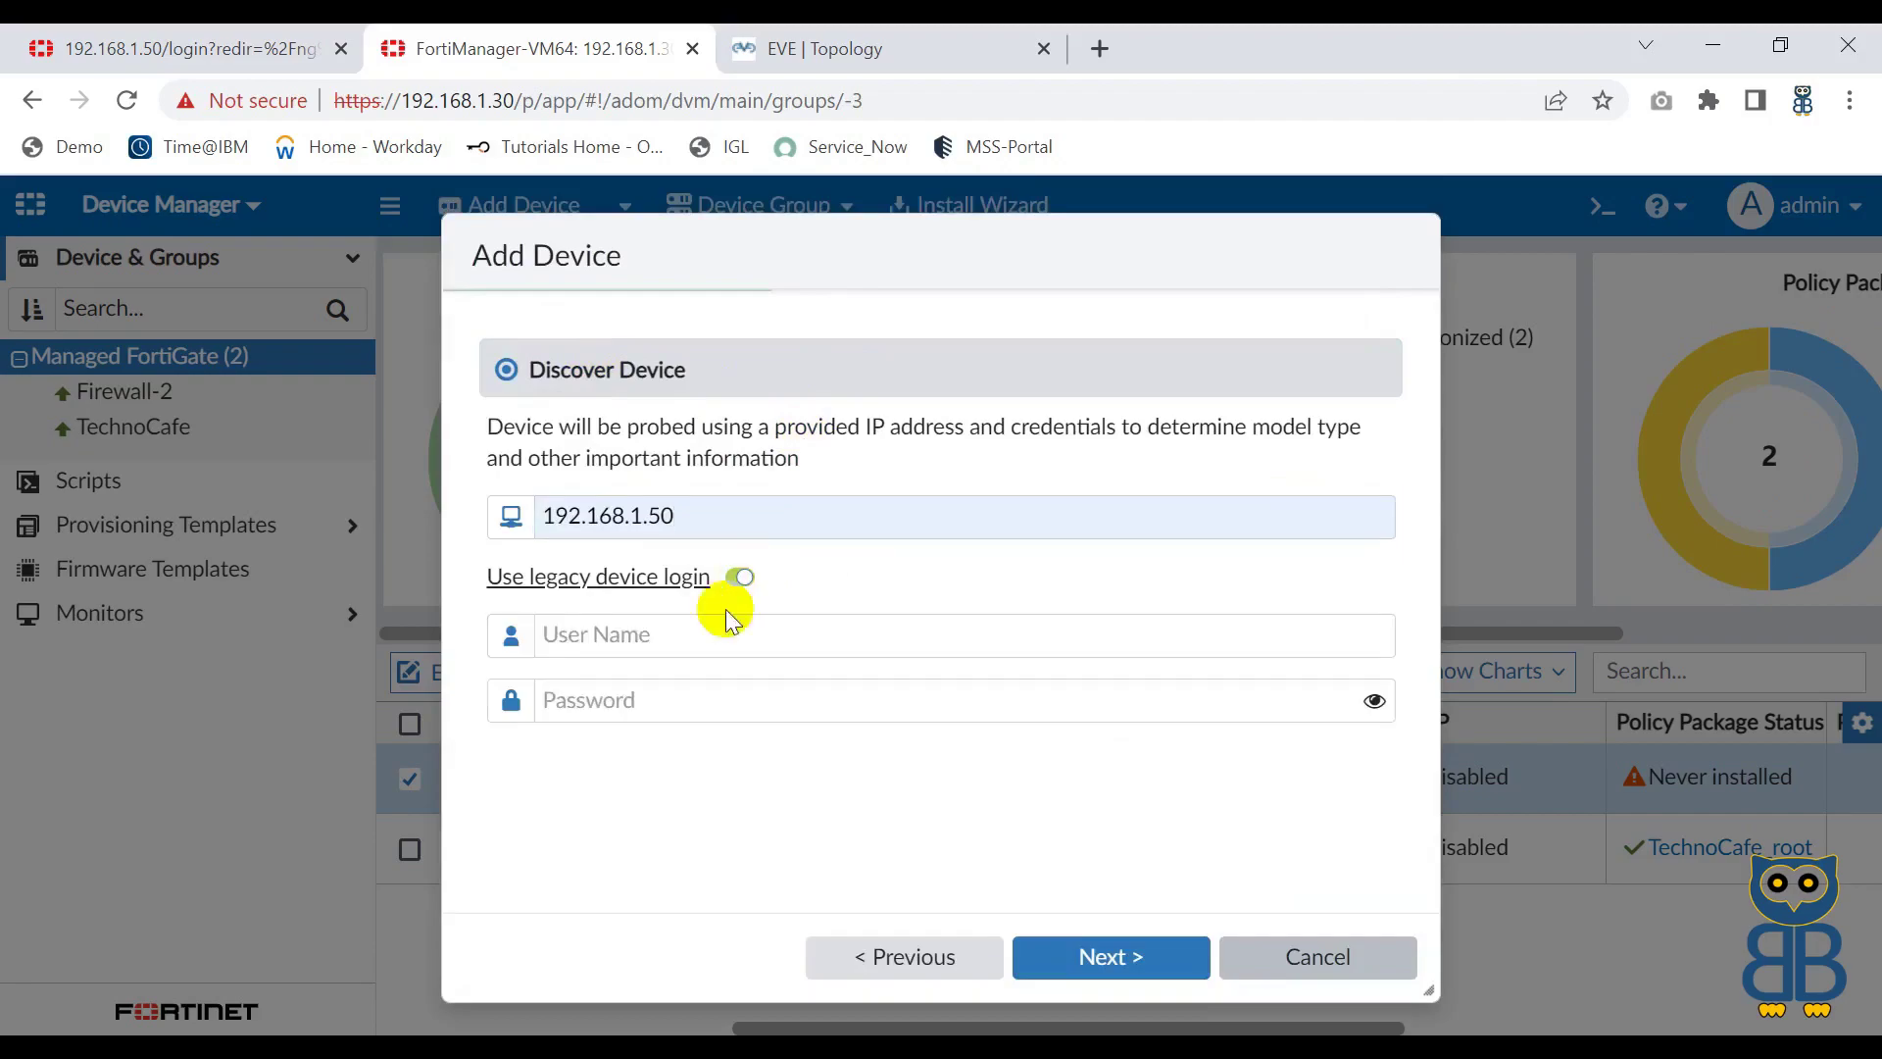
left_click(677, 632)
type("admin")
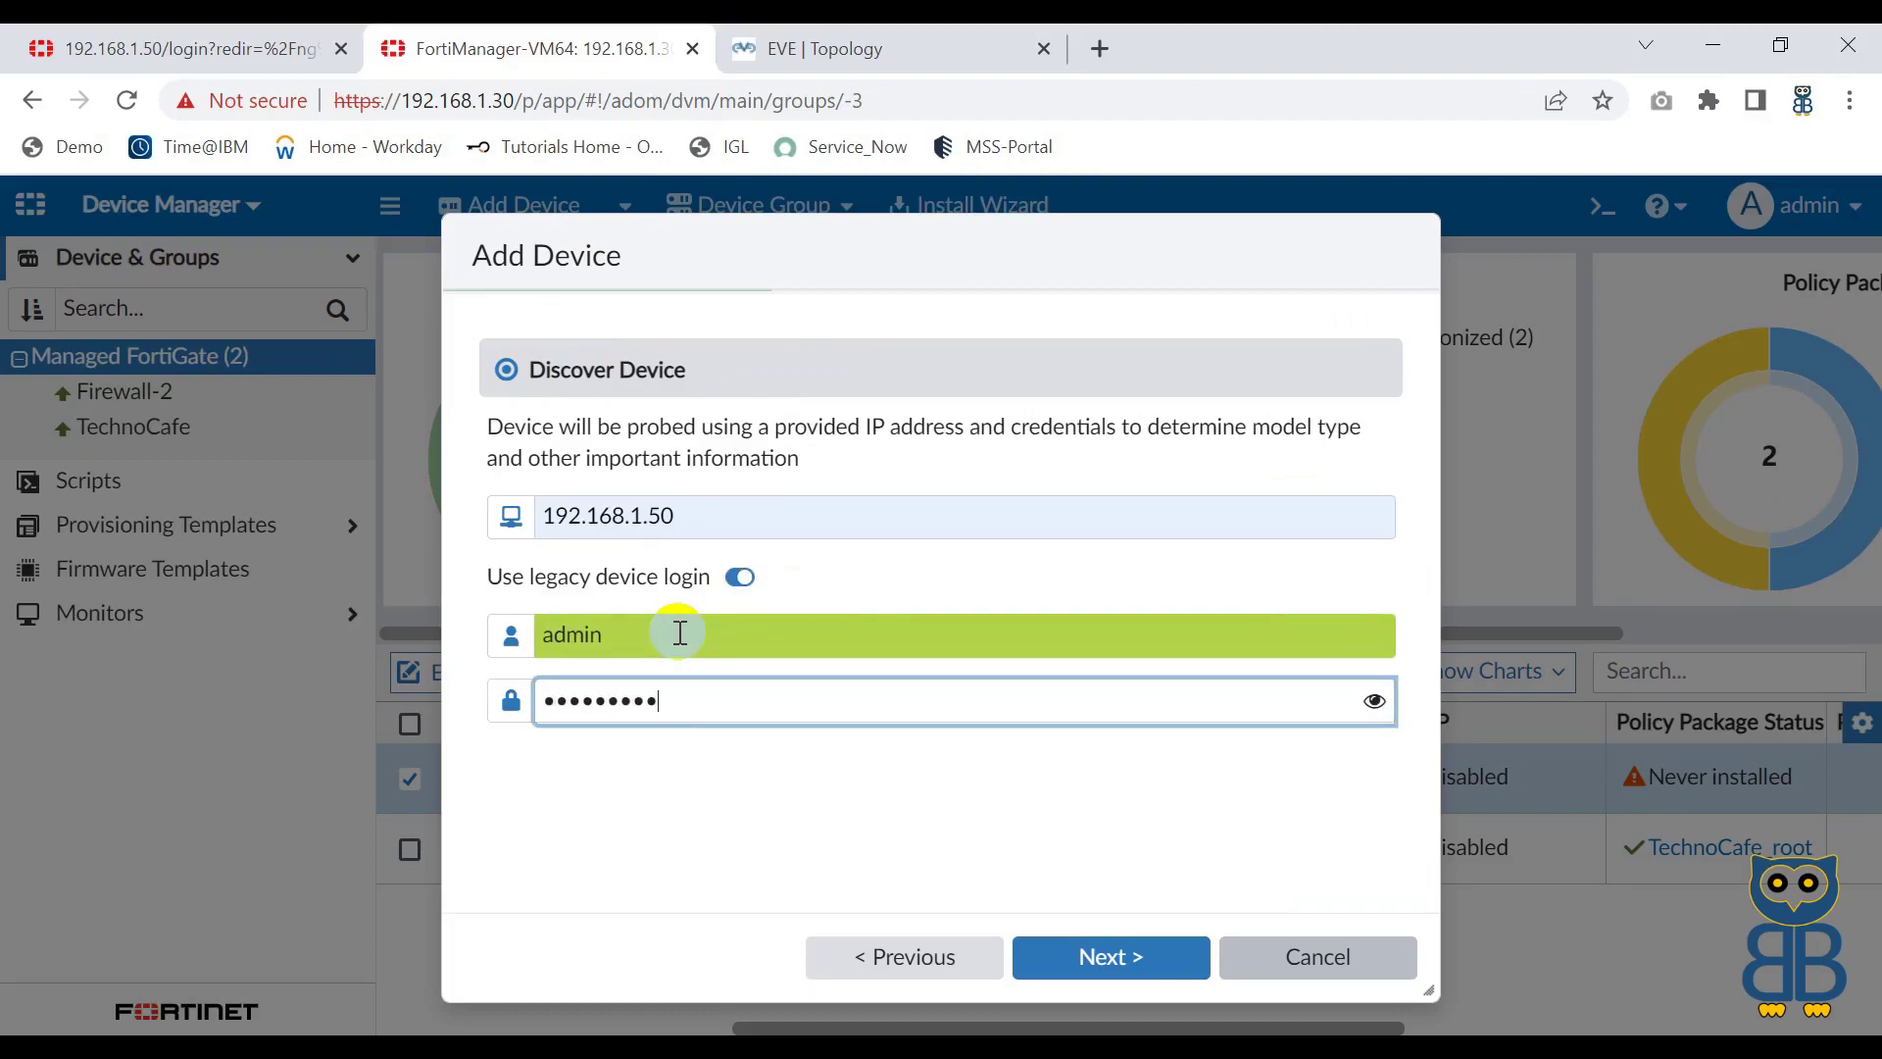
left_click(1105, 950)
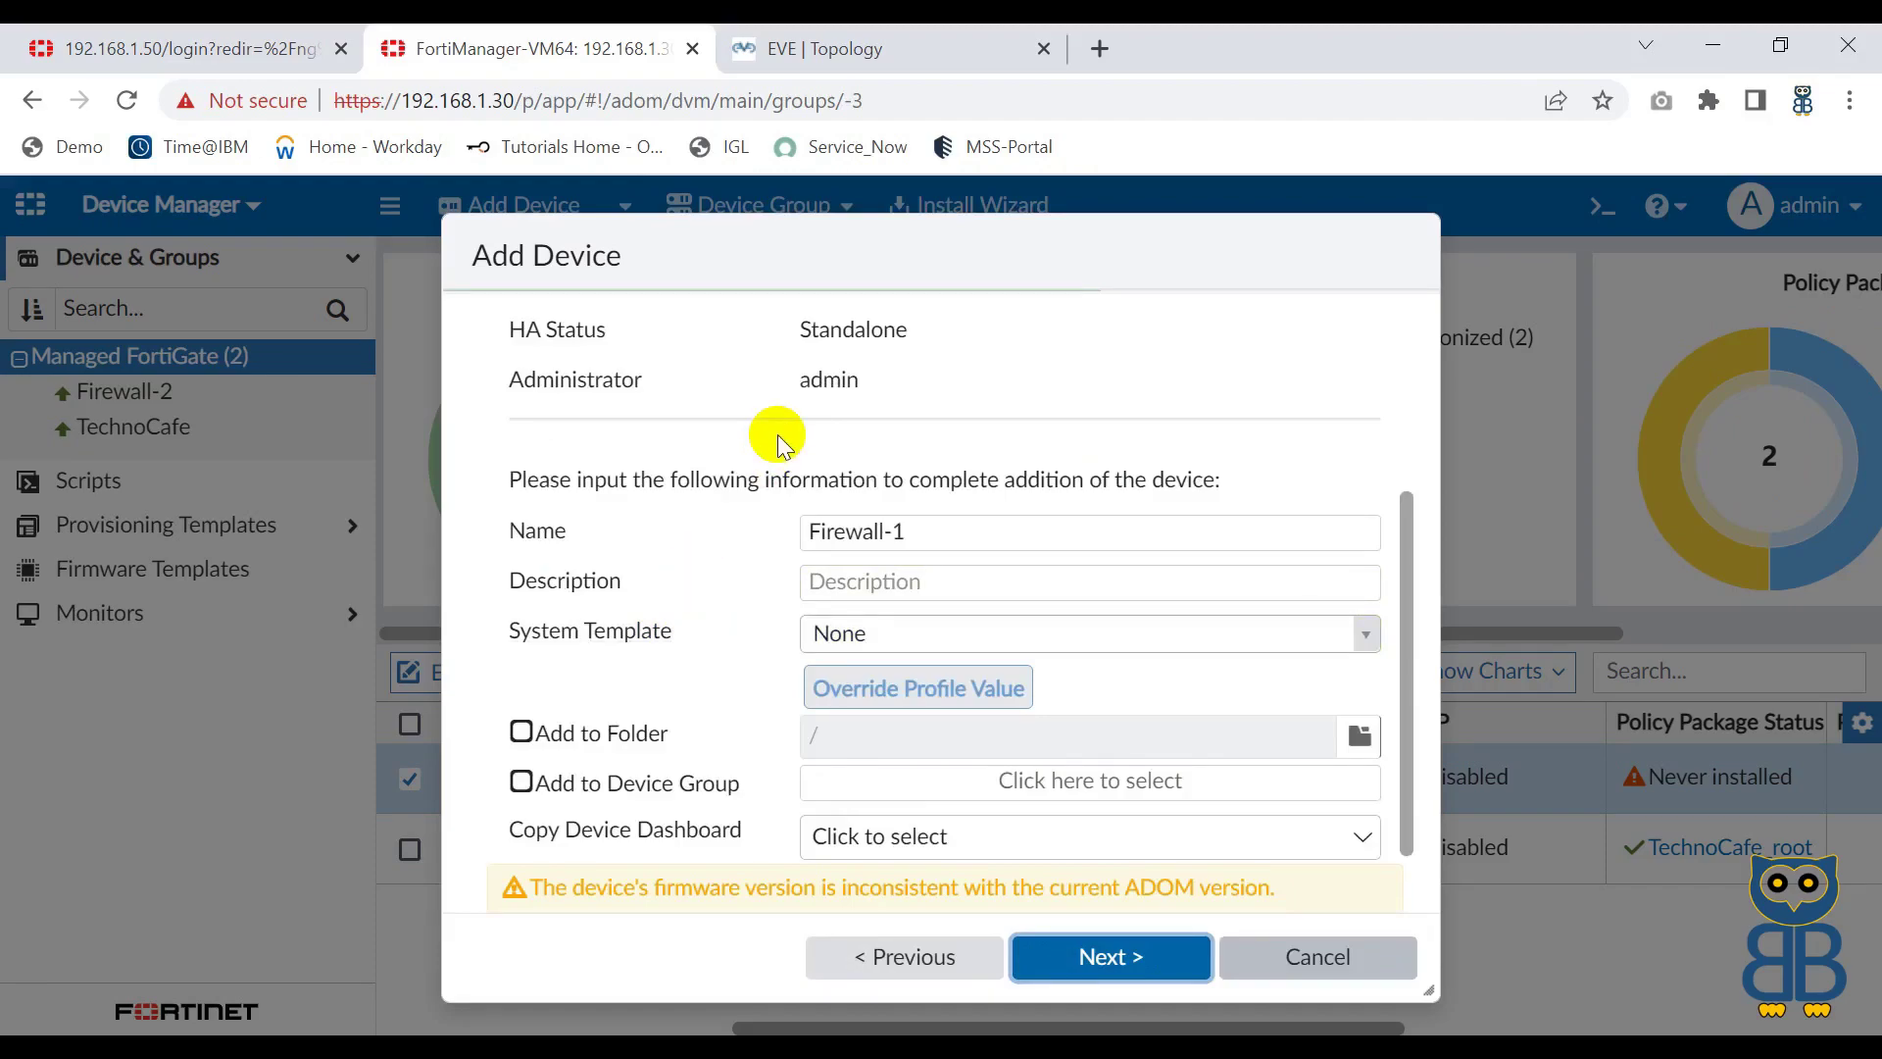
Step: Review Firewall-1's discovered IP, host name, serial, model and firmware, then add it
scroll(779, 433, "up", 3)
scroll(778, 433, "down", 3)
scroll(778, 433, "up", 3)
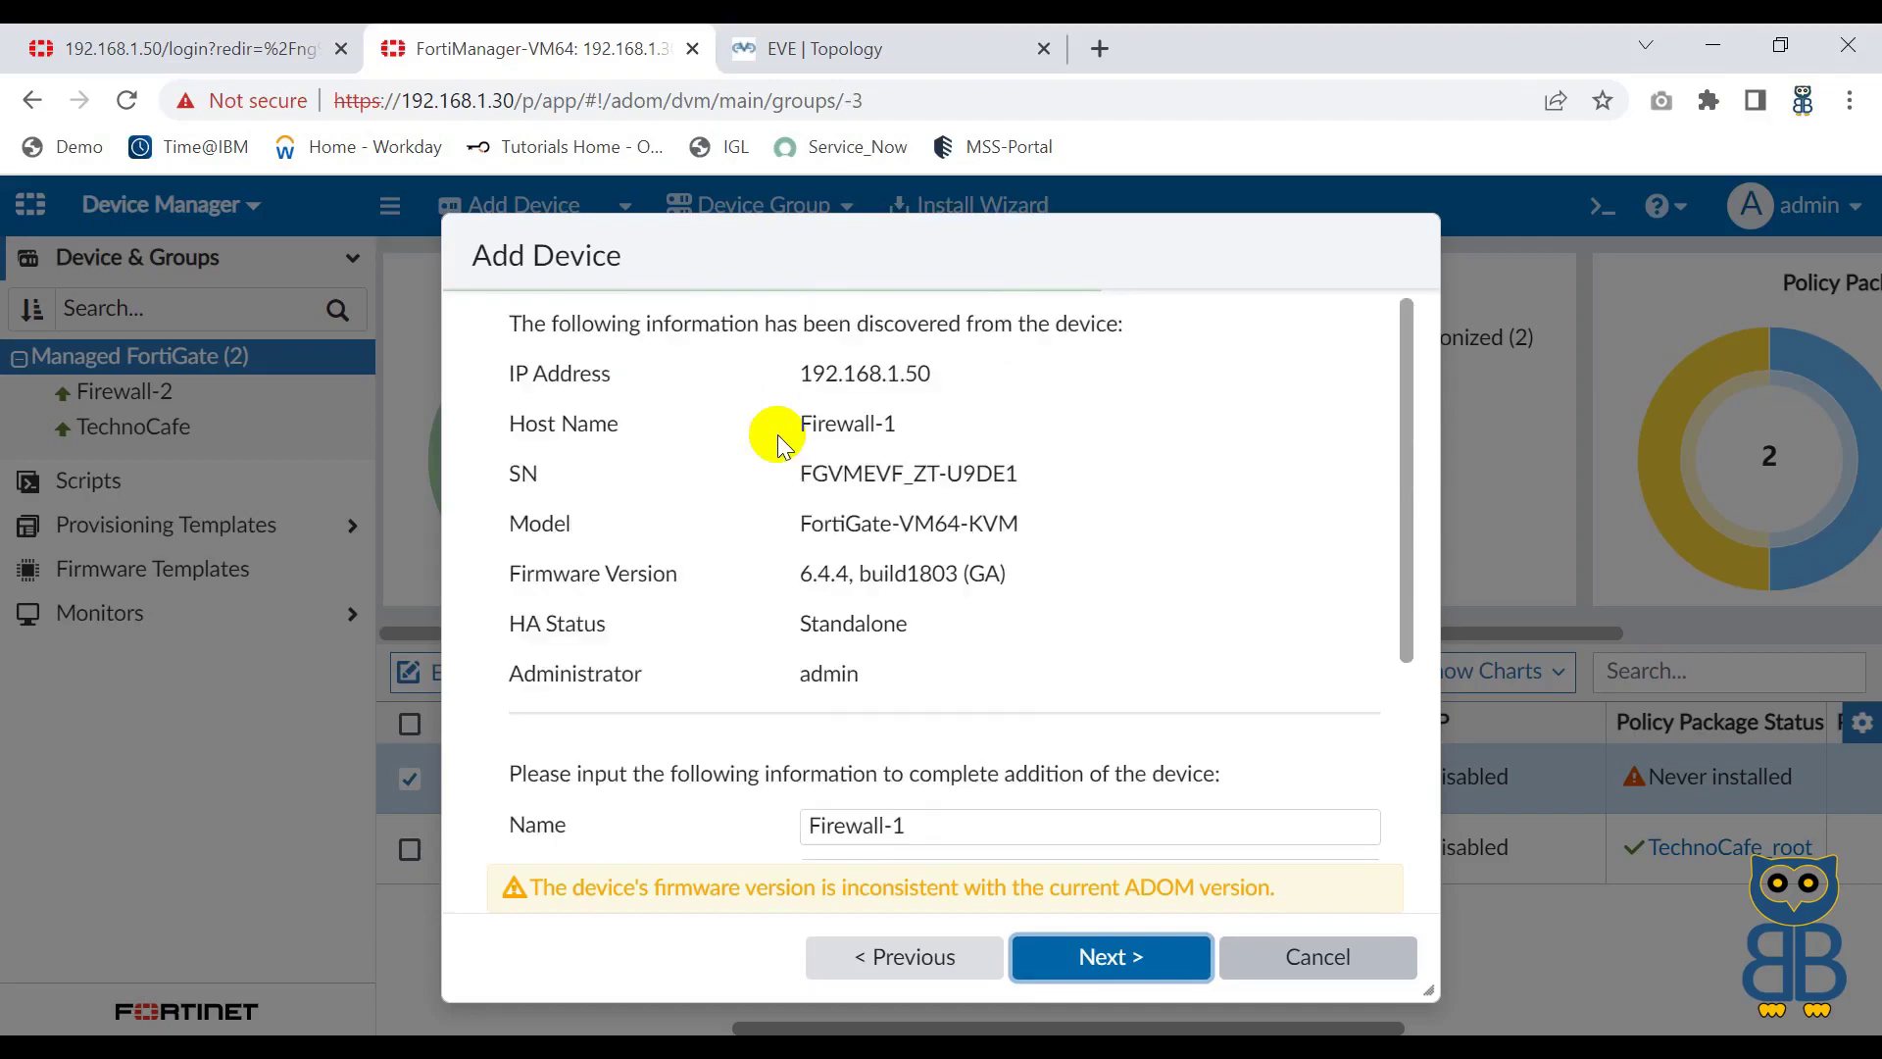
left_click_drag(802, 373, 933, 372)
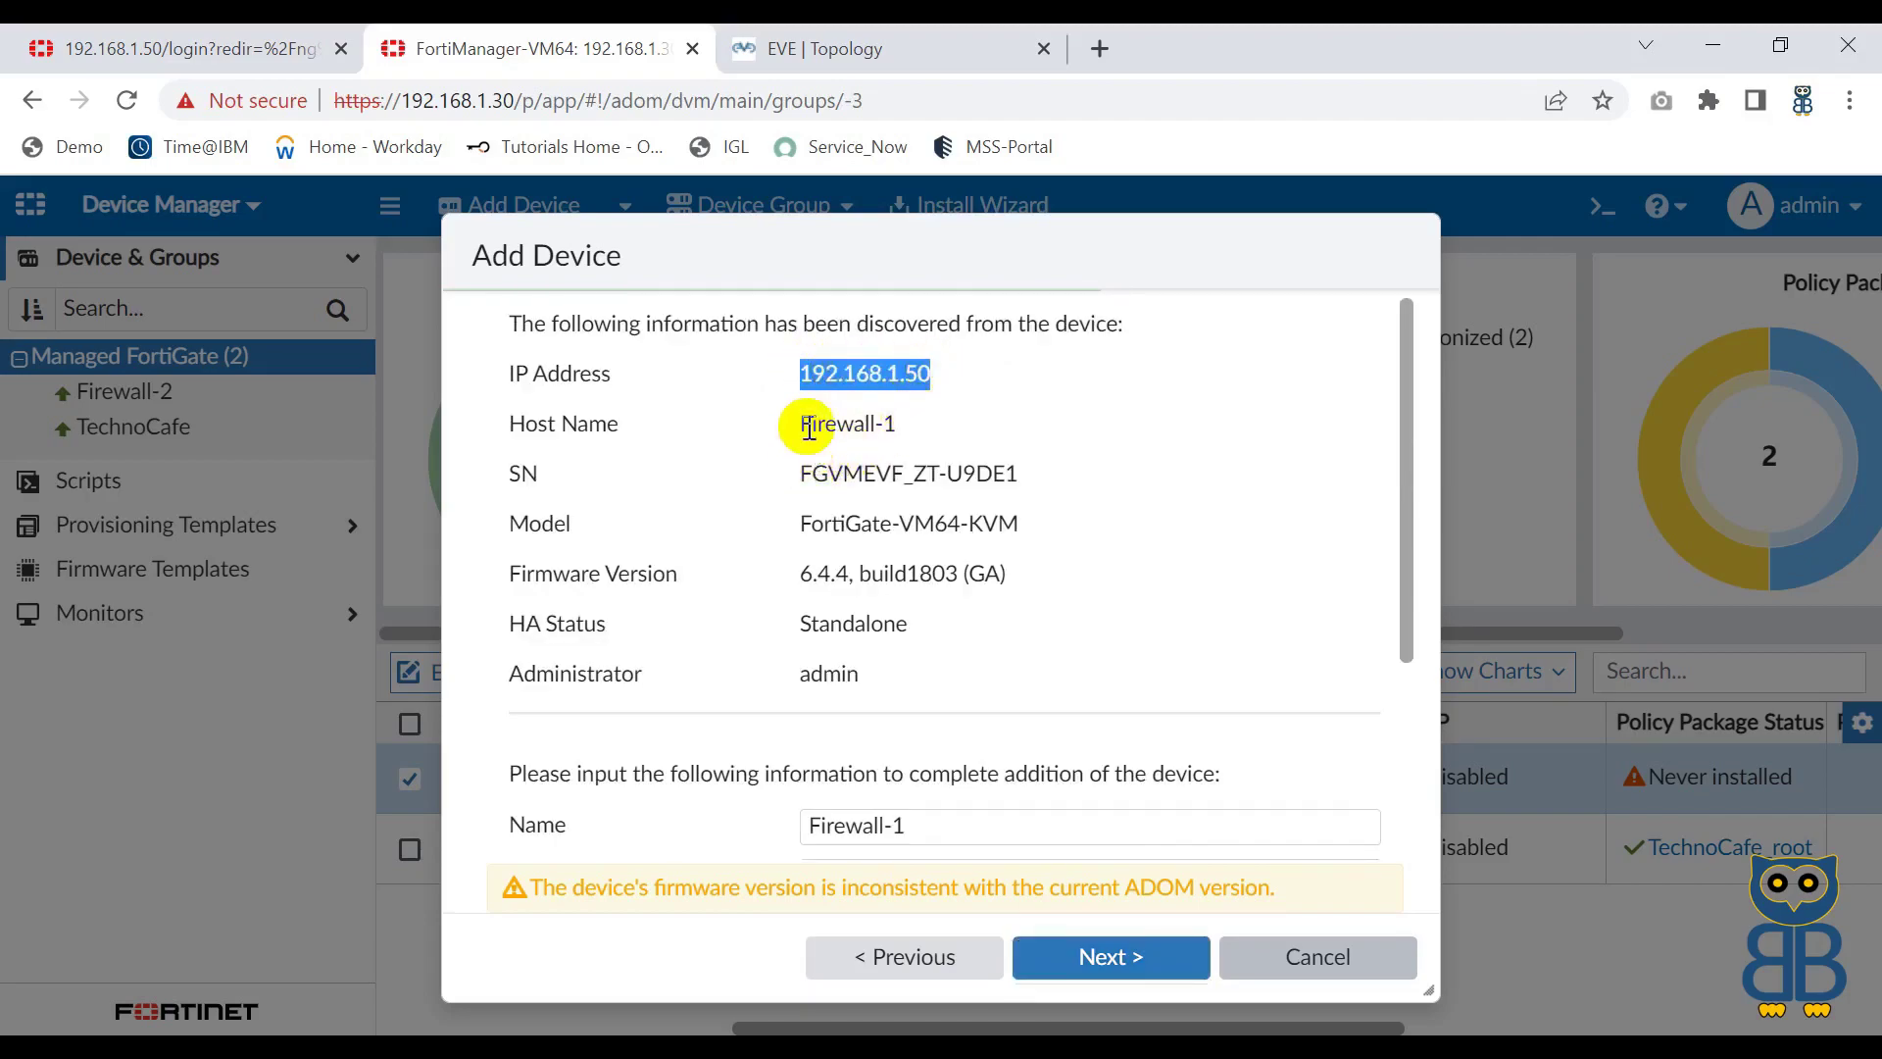
left_click_drag(802, 423, 907, 422)
left_click_drag(798, 373, 980, 376)
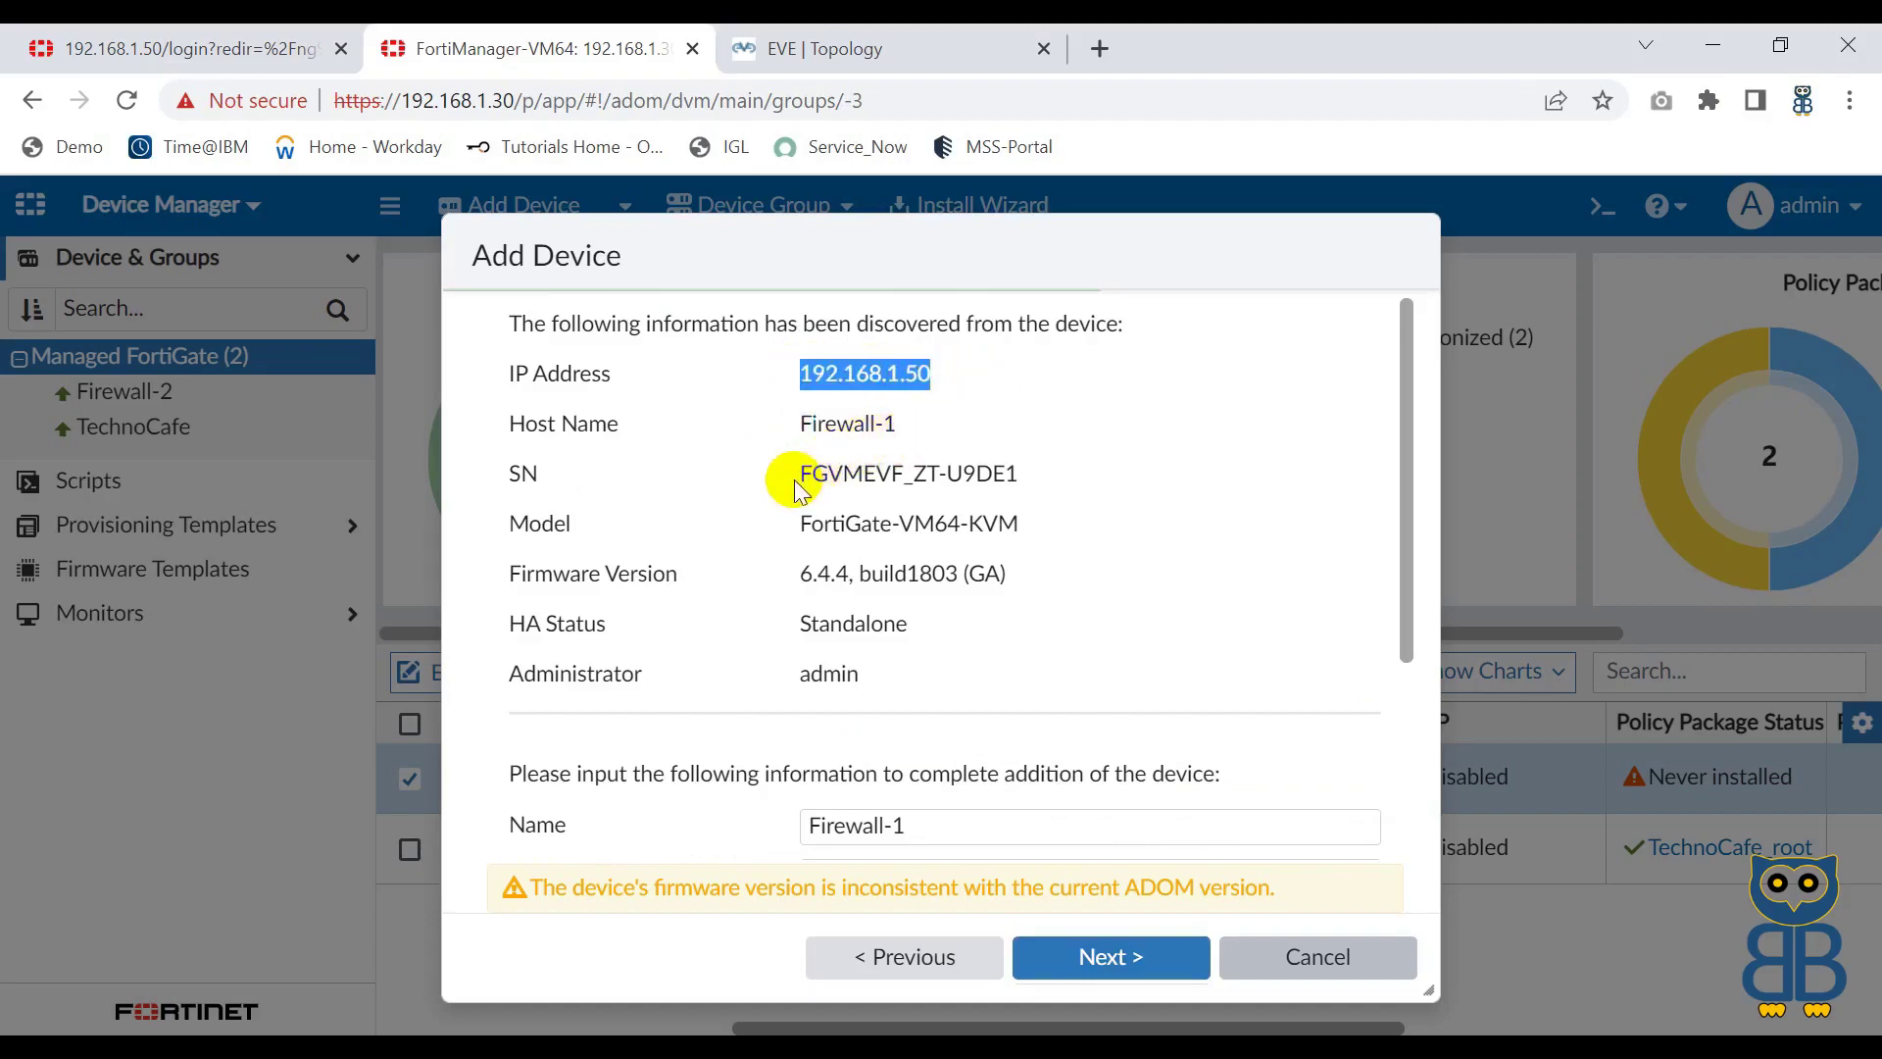
left_click_drag(796, 479, 1050, 480)
left_click_drag(811, 525, 1037, 529)
left_click_drag(781, 571, 1046, 579)
scroll(1048, 588, "down", 3)
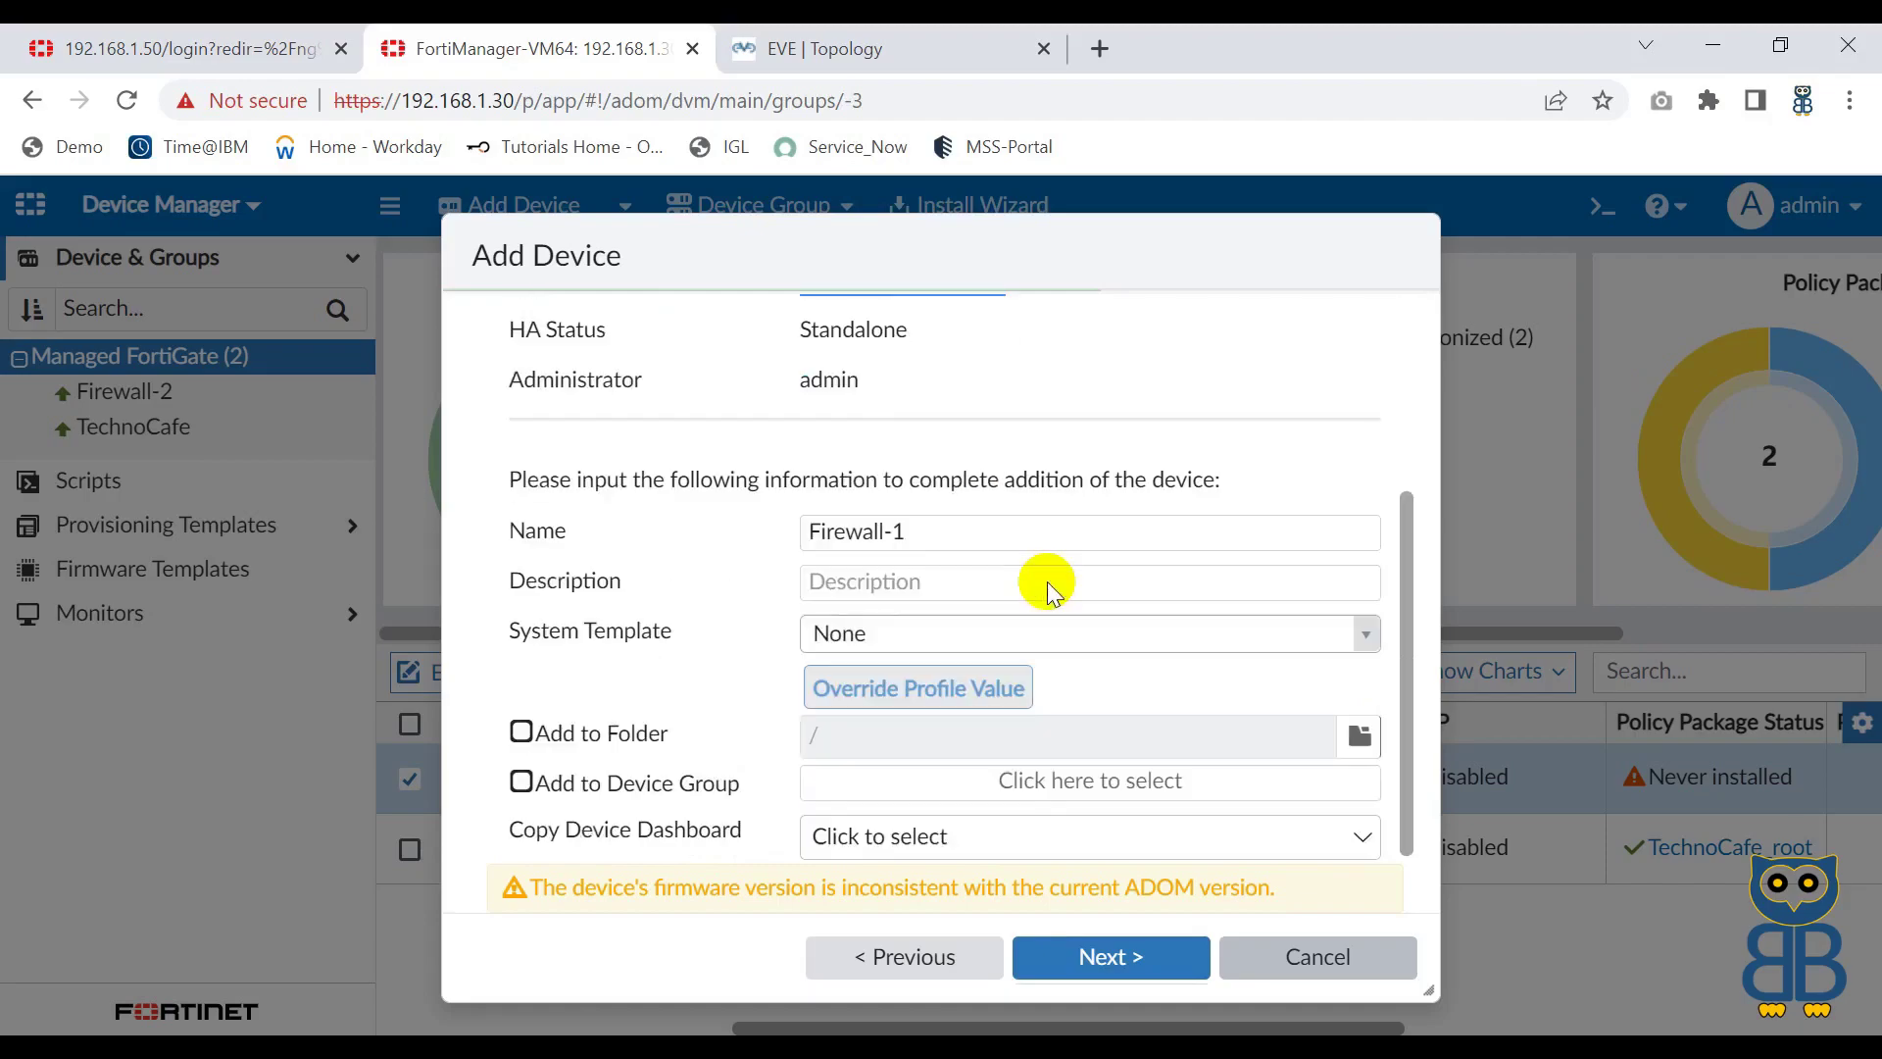
left_click(1049, 582)
left_click(1115, 957)
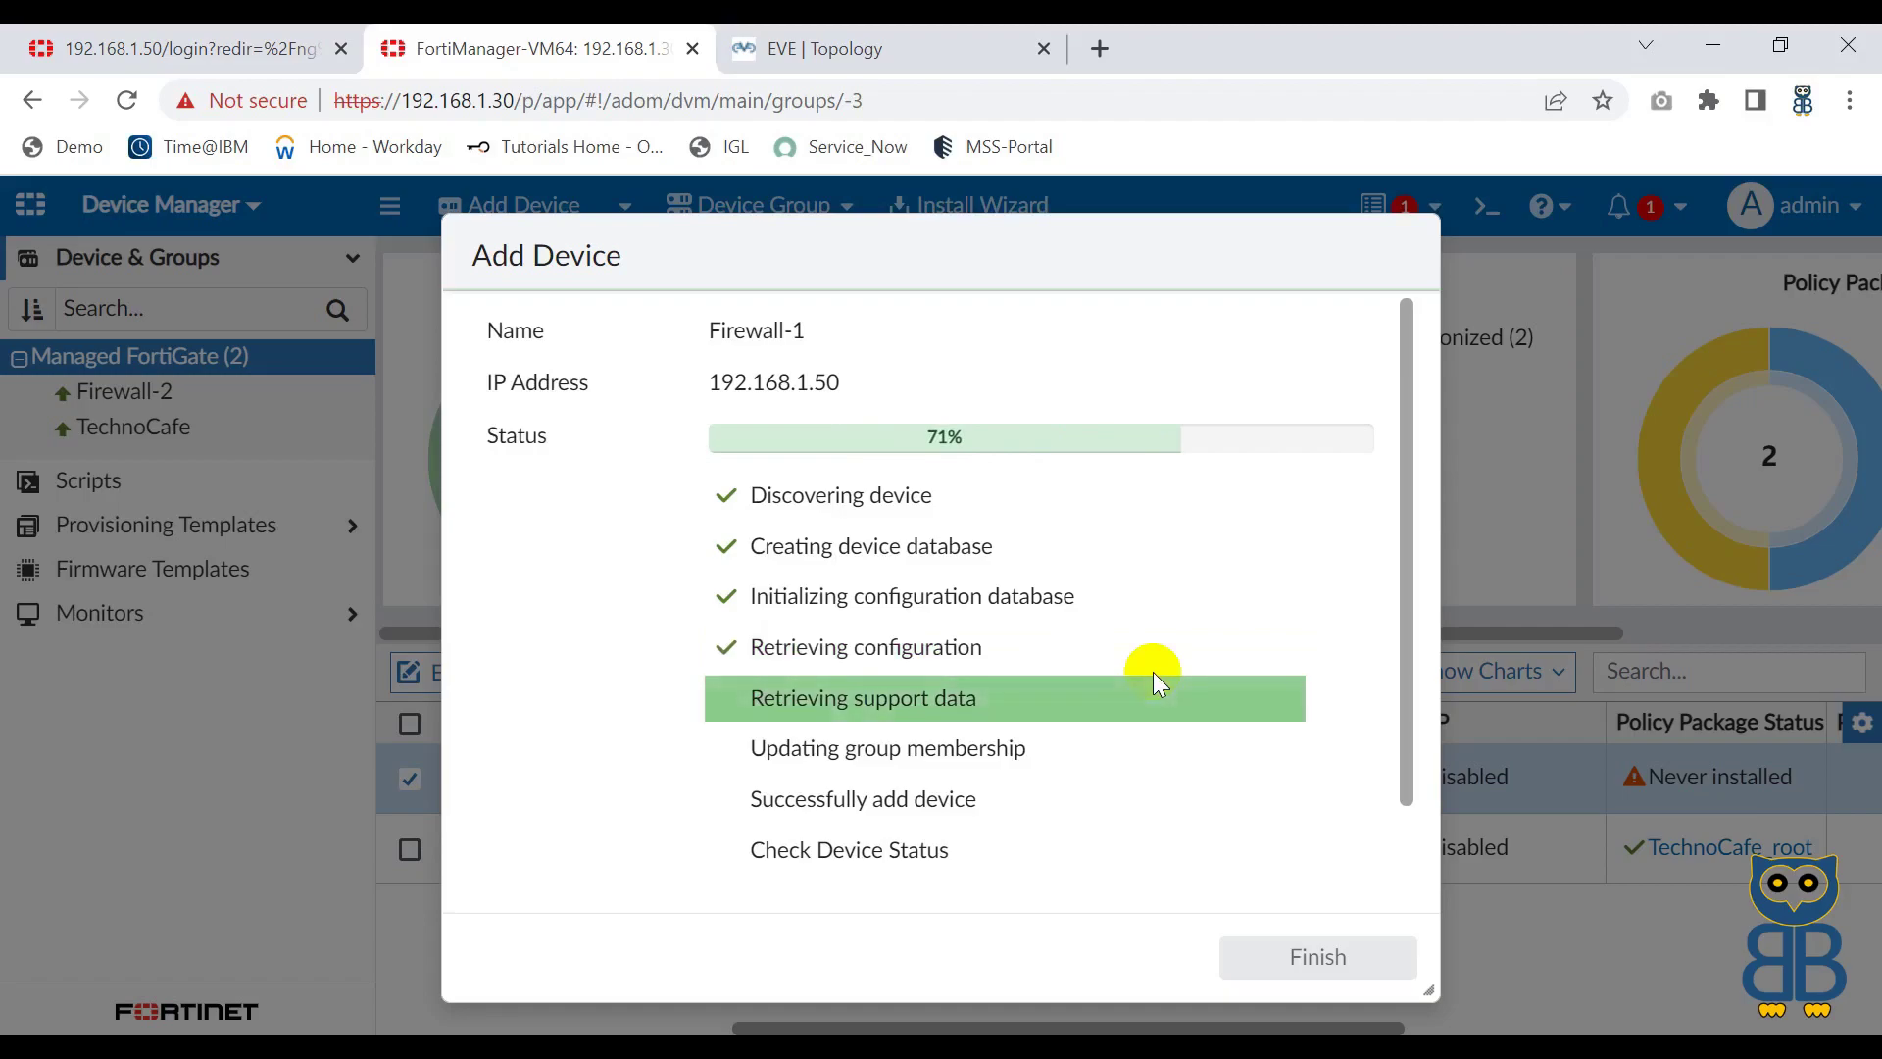
Step: Close the wizard and compare firmware: Firewall-1 and Firewall-2 at 6.4.4, TechnoCafe at 7.2.1
left_click(1284, 956)
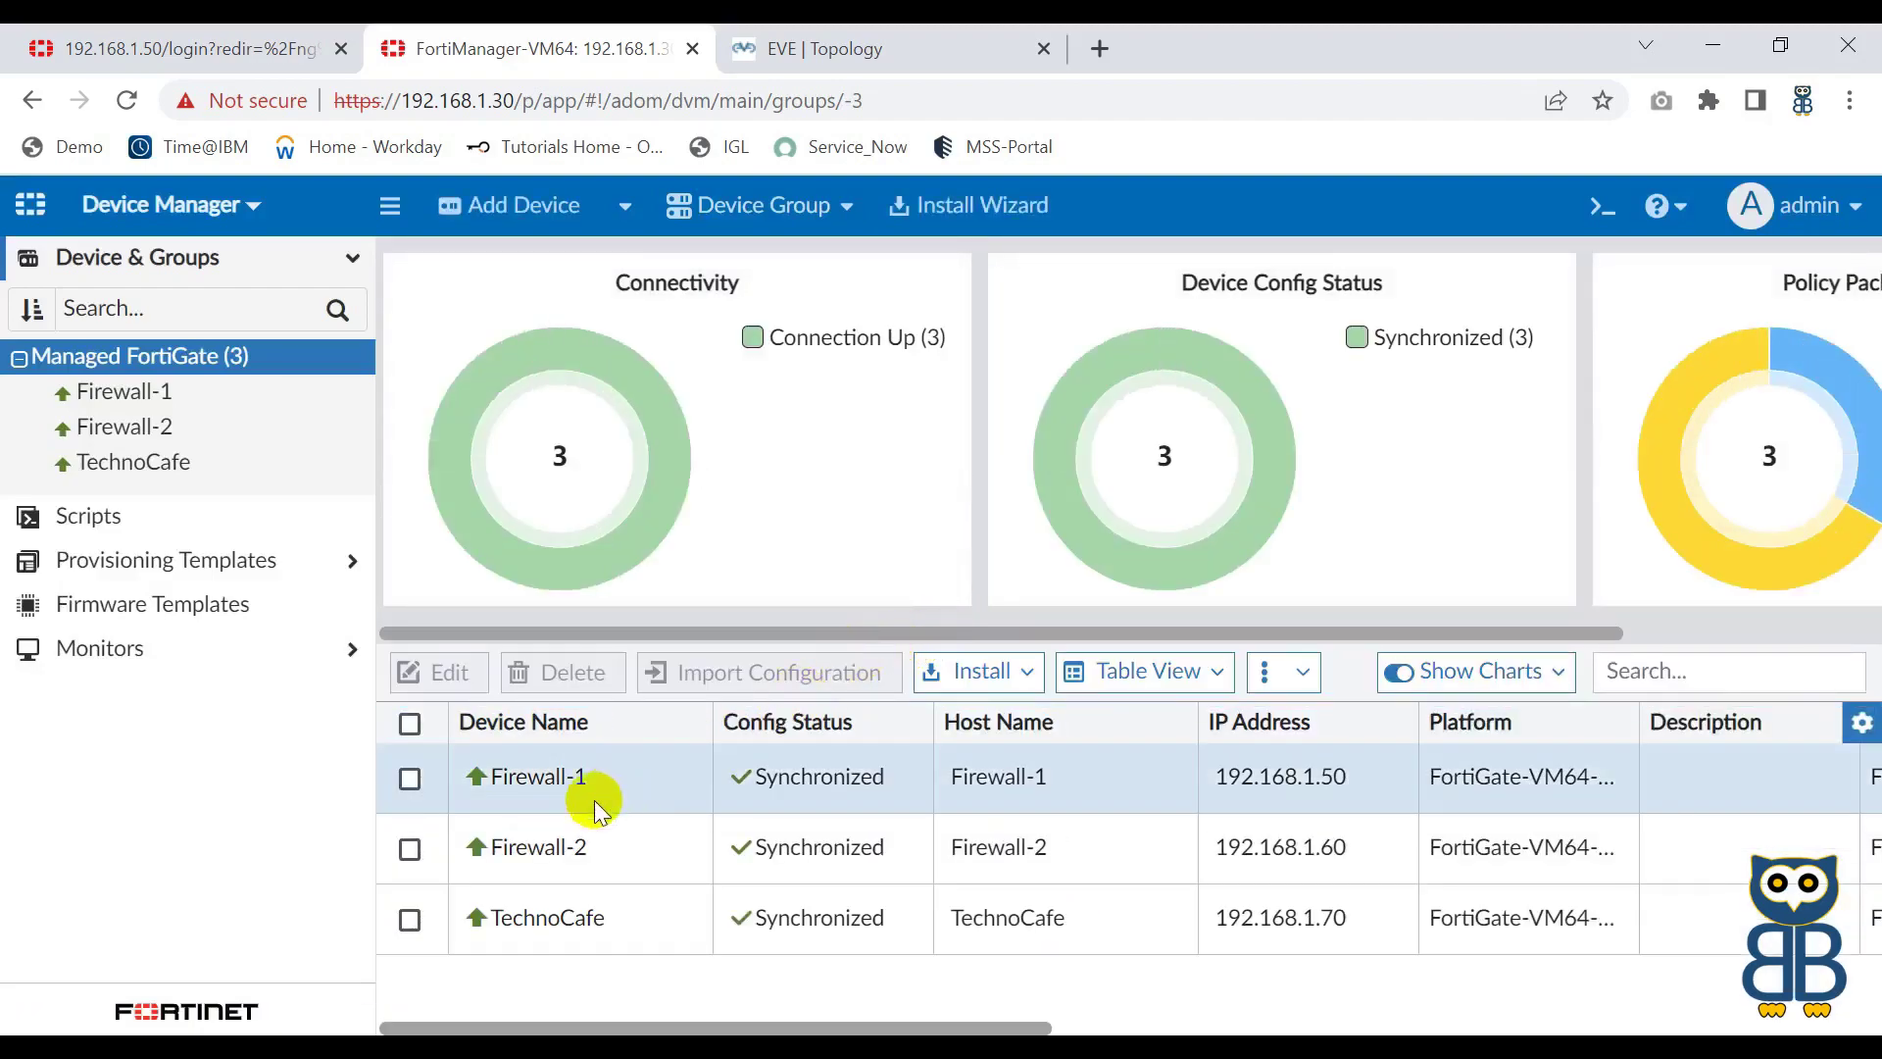
left_click_drag(492, 847, 609, 845)
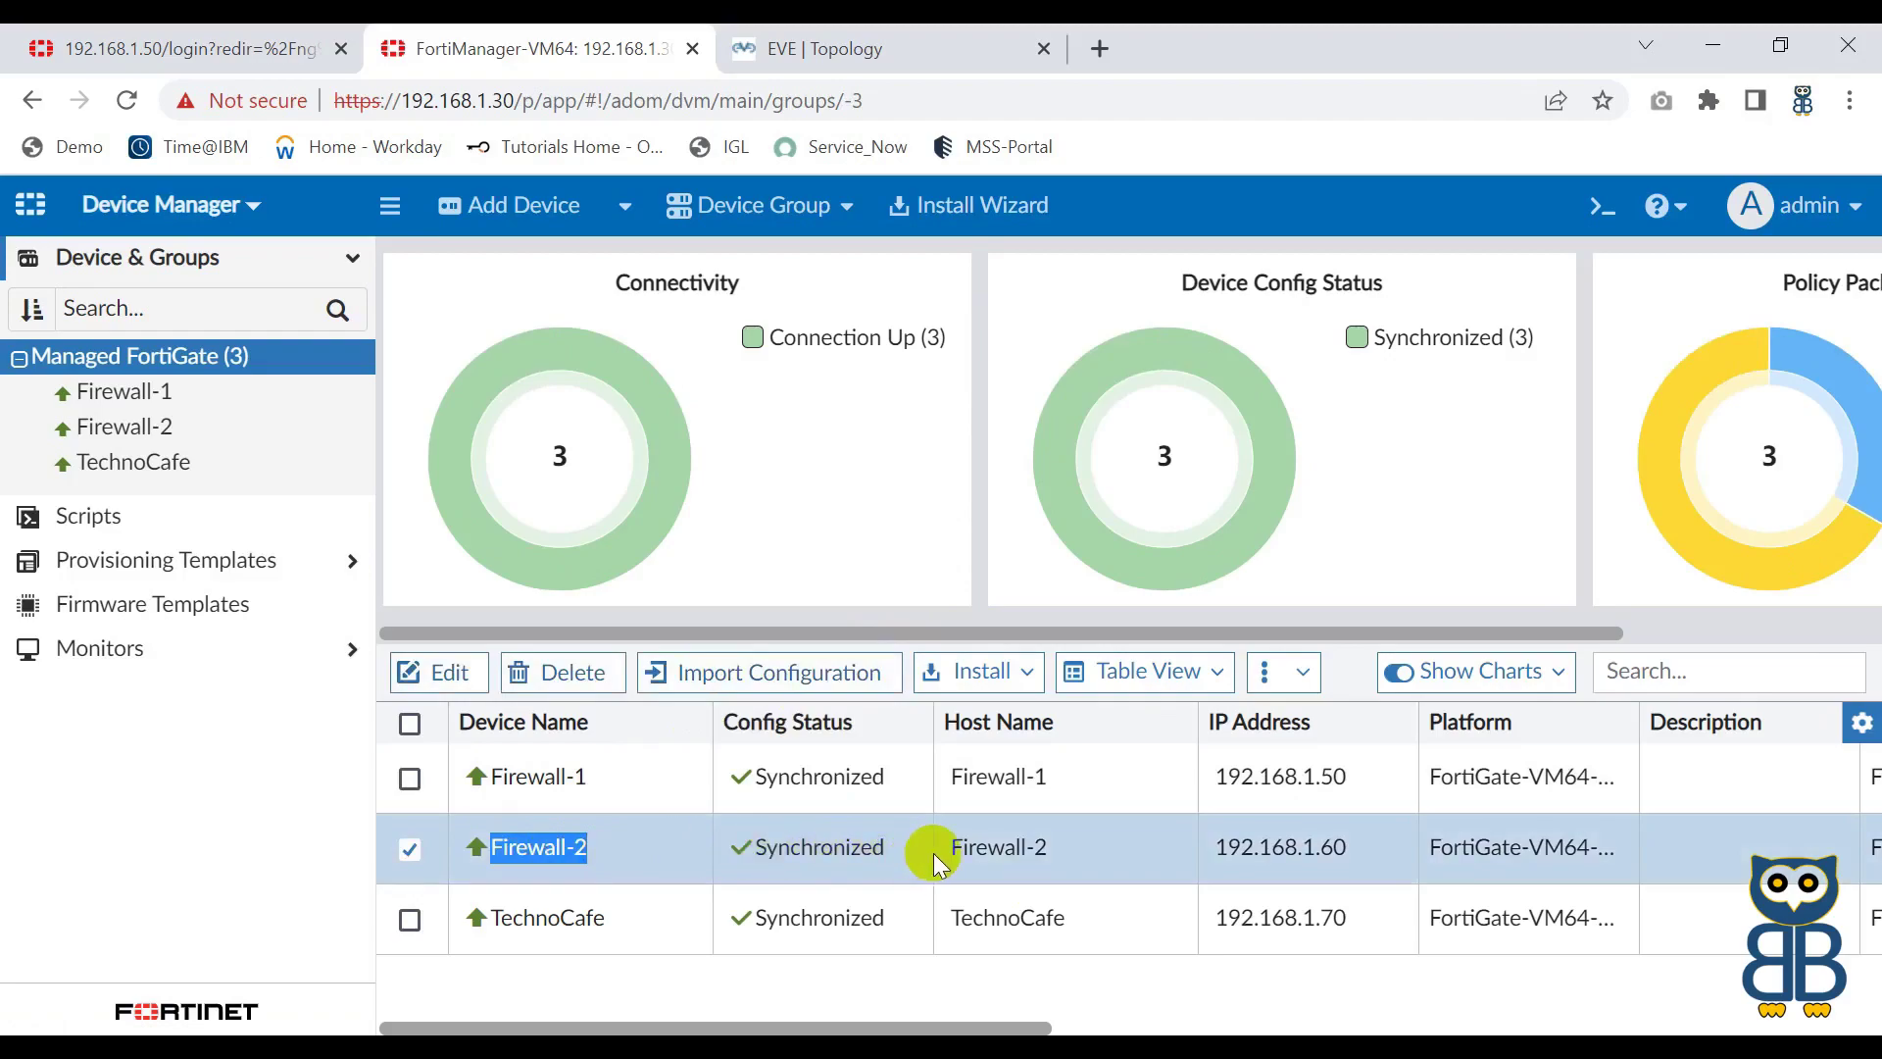
scroll(933, 857, "right", 10)
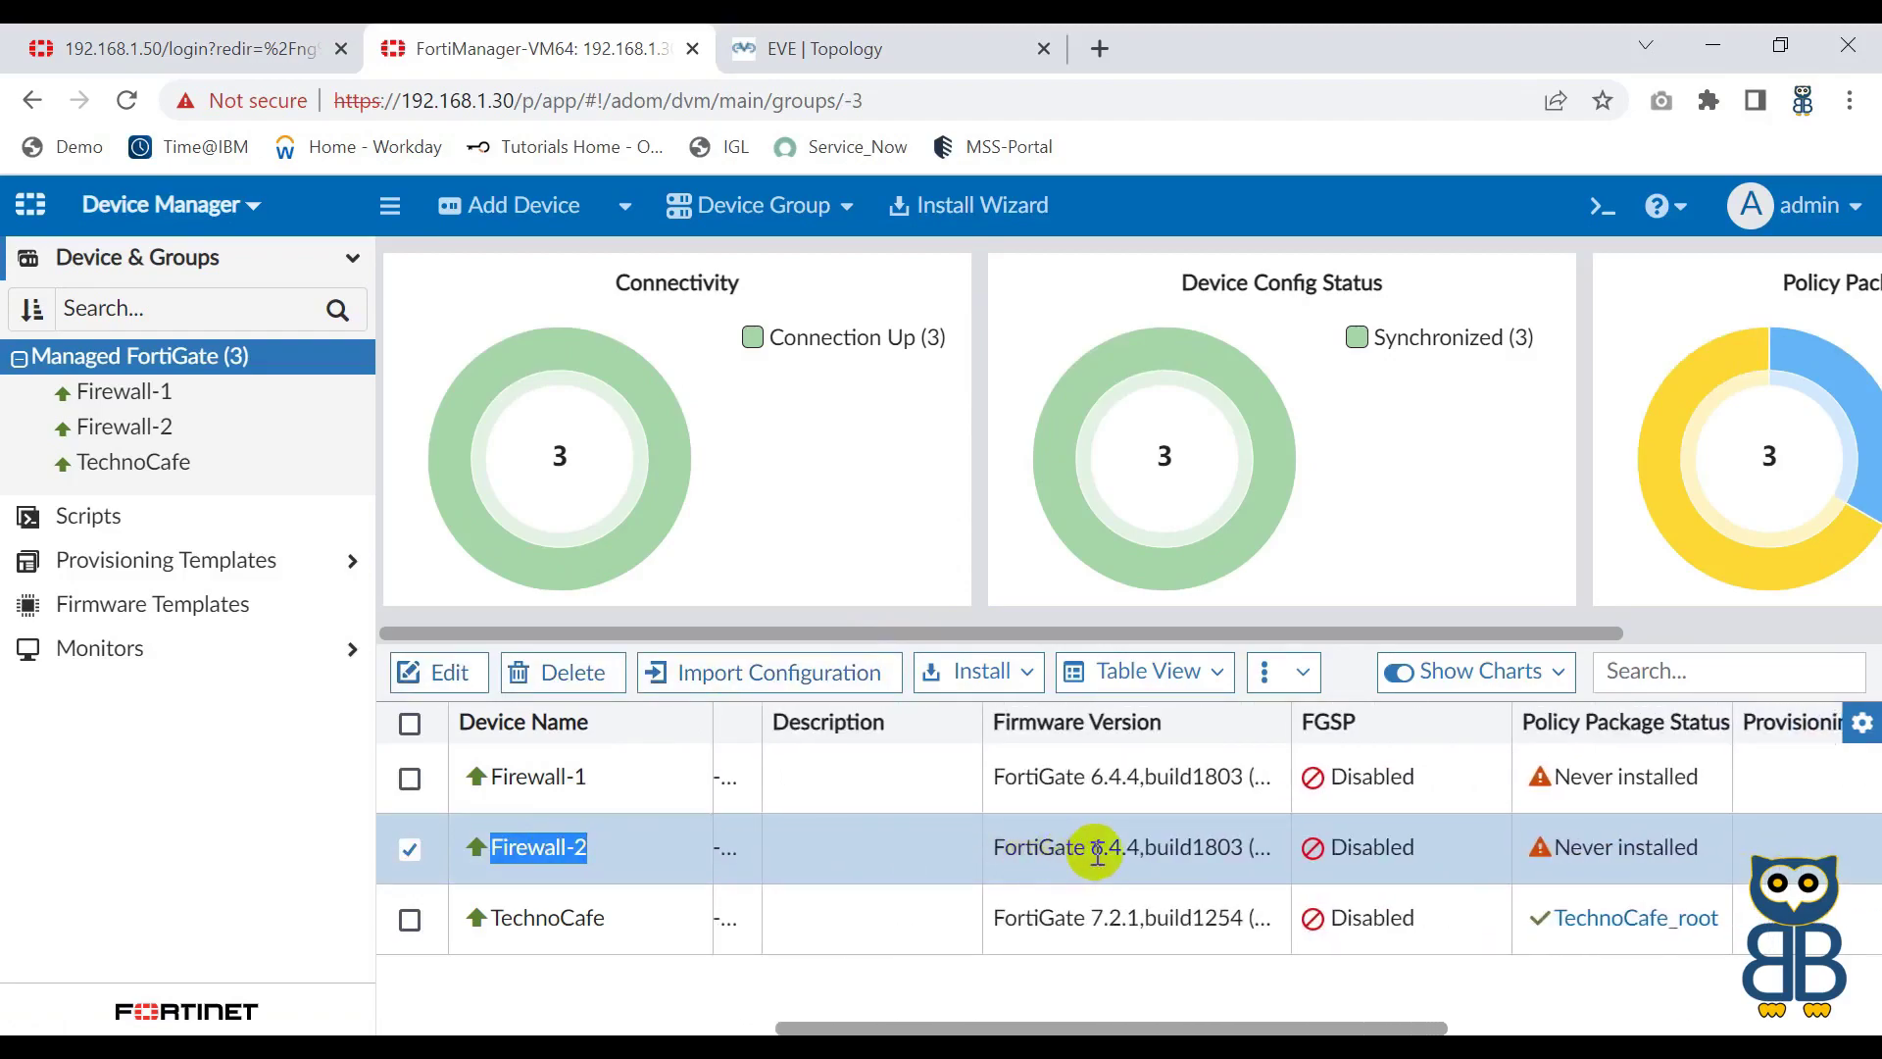
left_click_drag(1094, 849, 1142, 847)
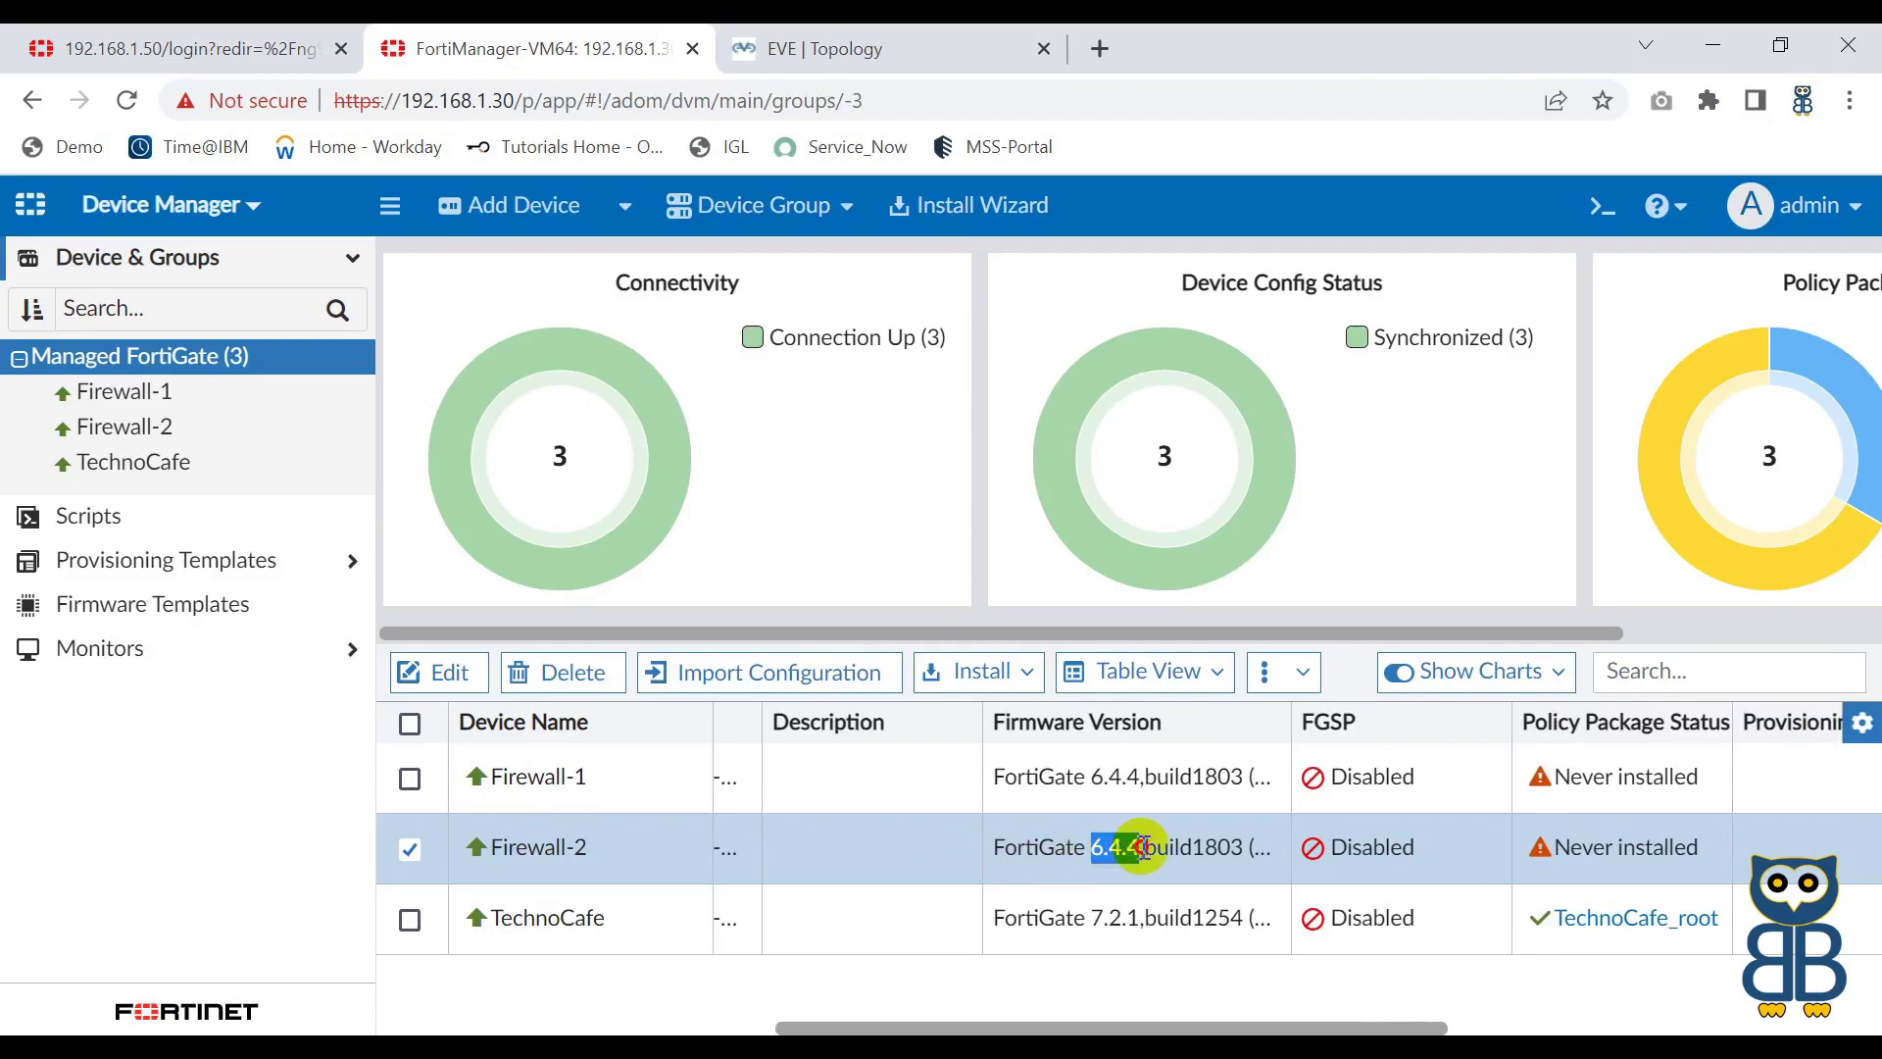
scroll(715, 989, "left", 10)
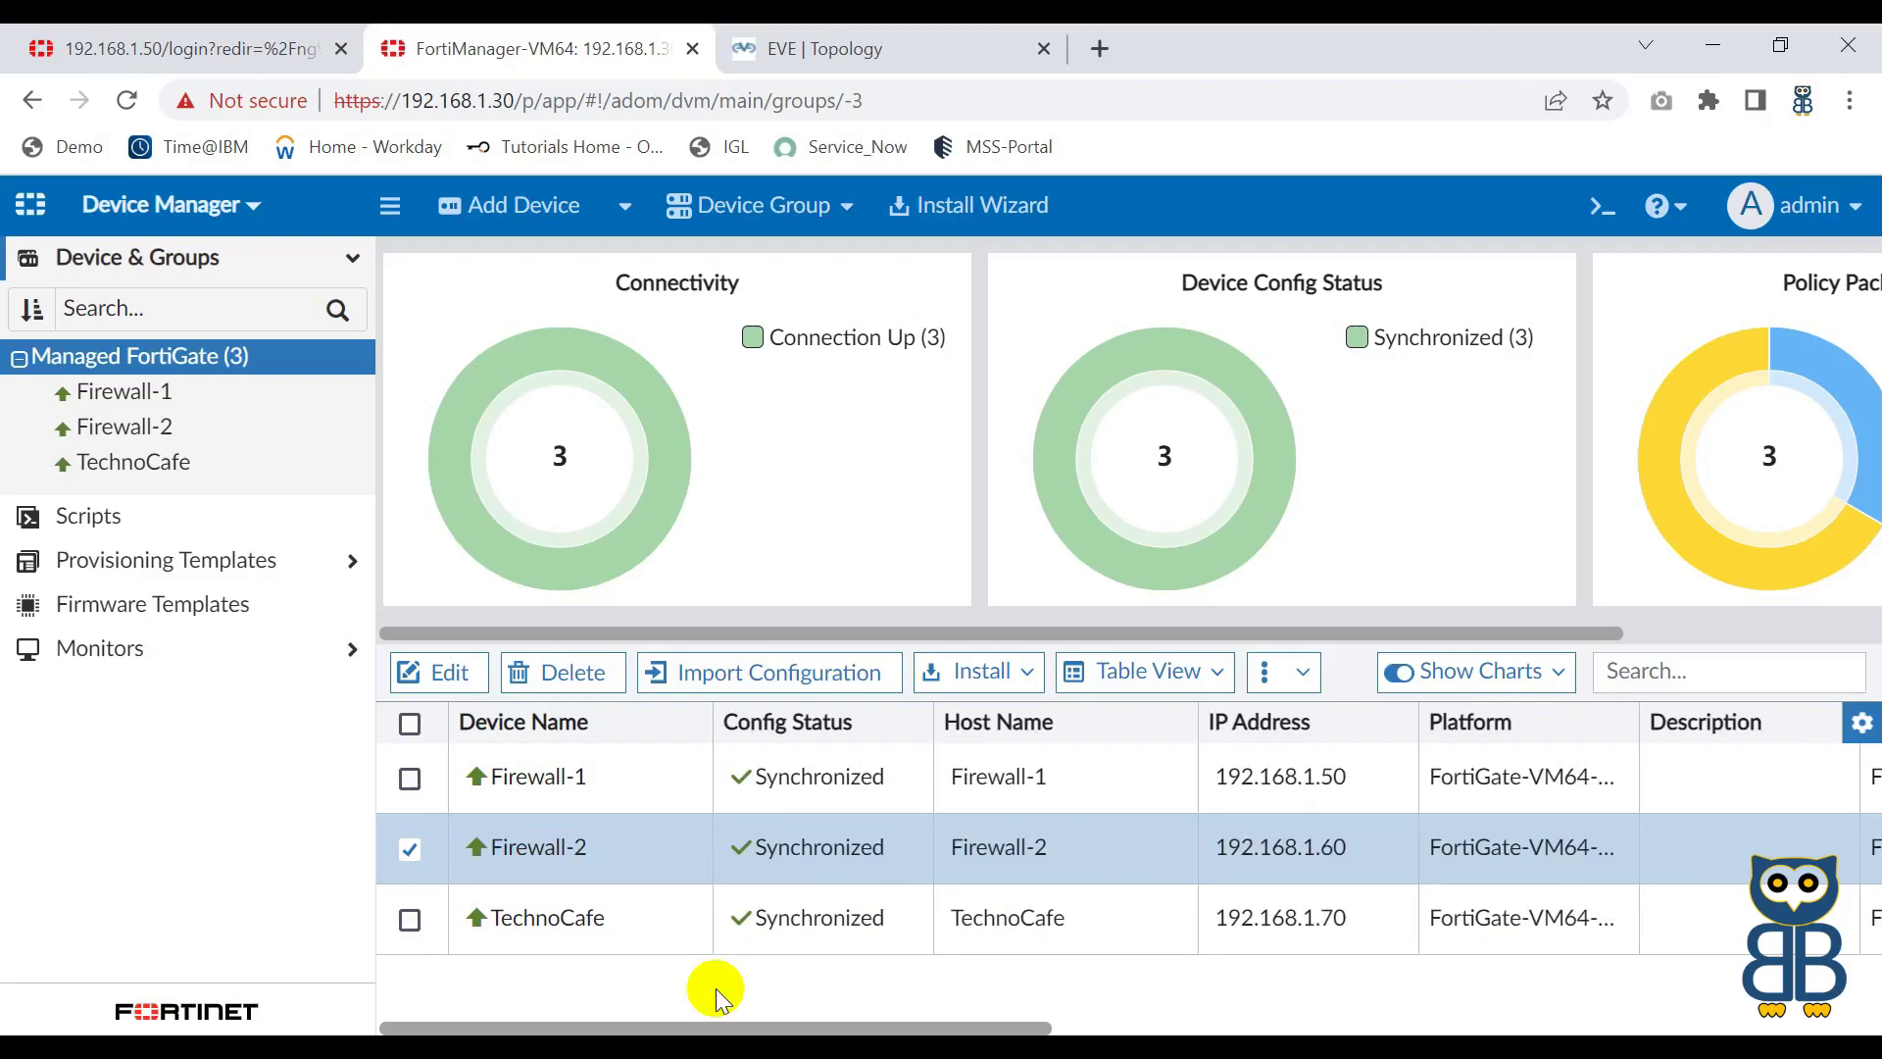
scroll(715, 988, "right", 10)
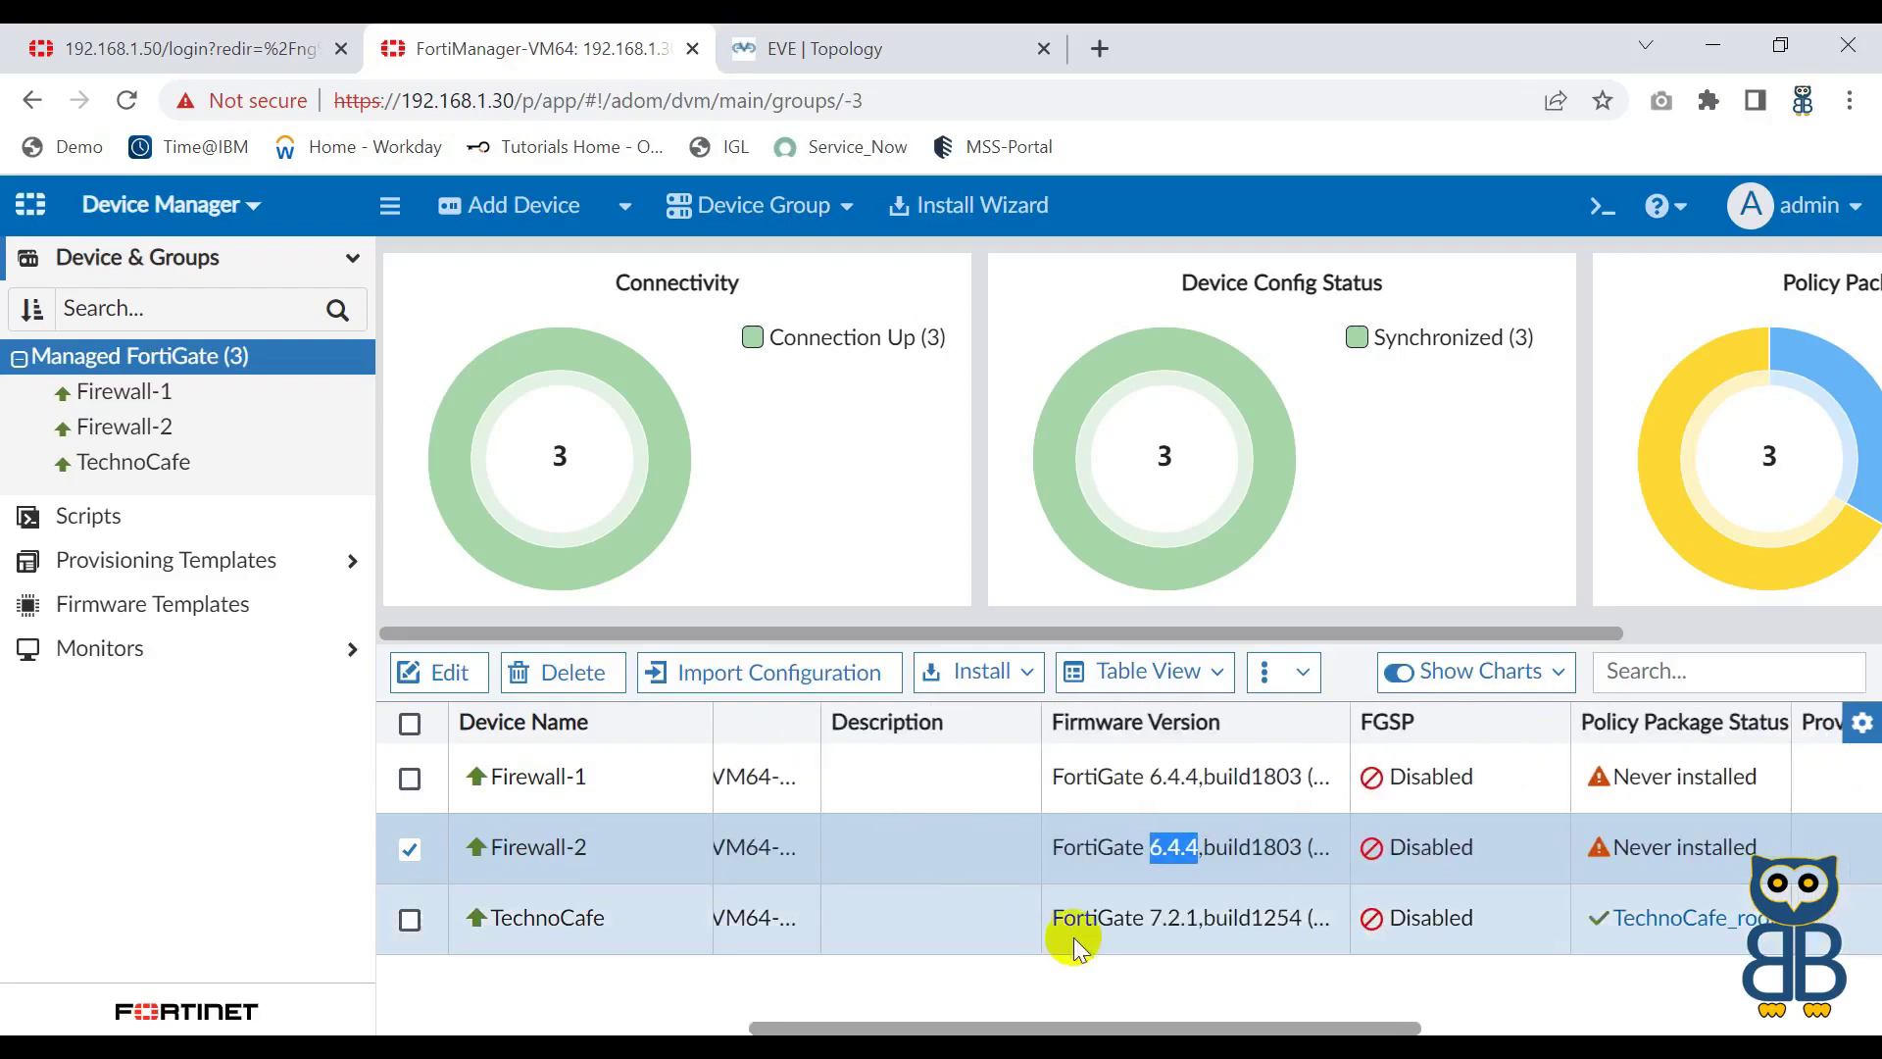
left_click_drag(1066, 919, 1218, 910)
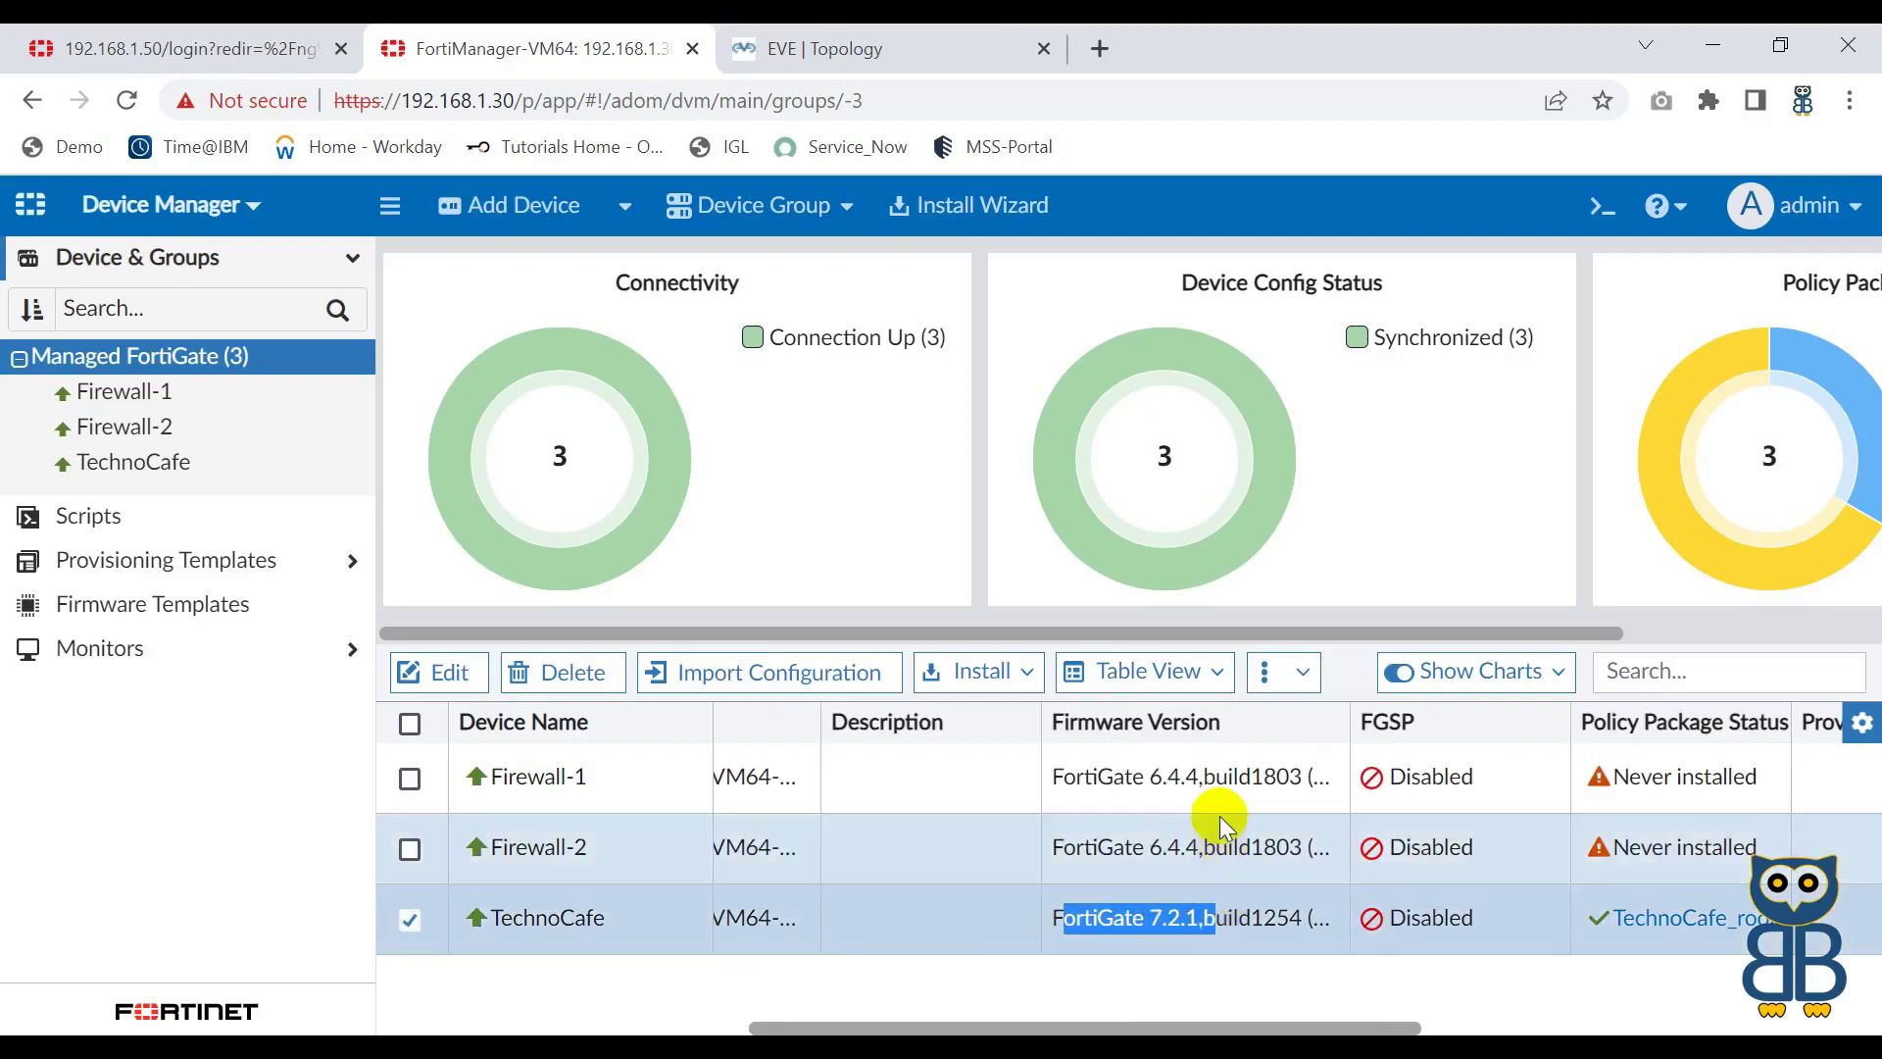
left_click(1092, 776)
left_click_drag(1095, 845, 1196, 849)
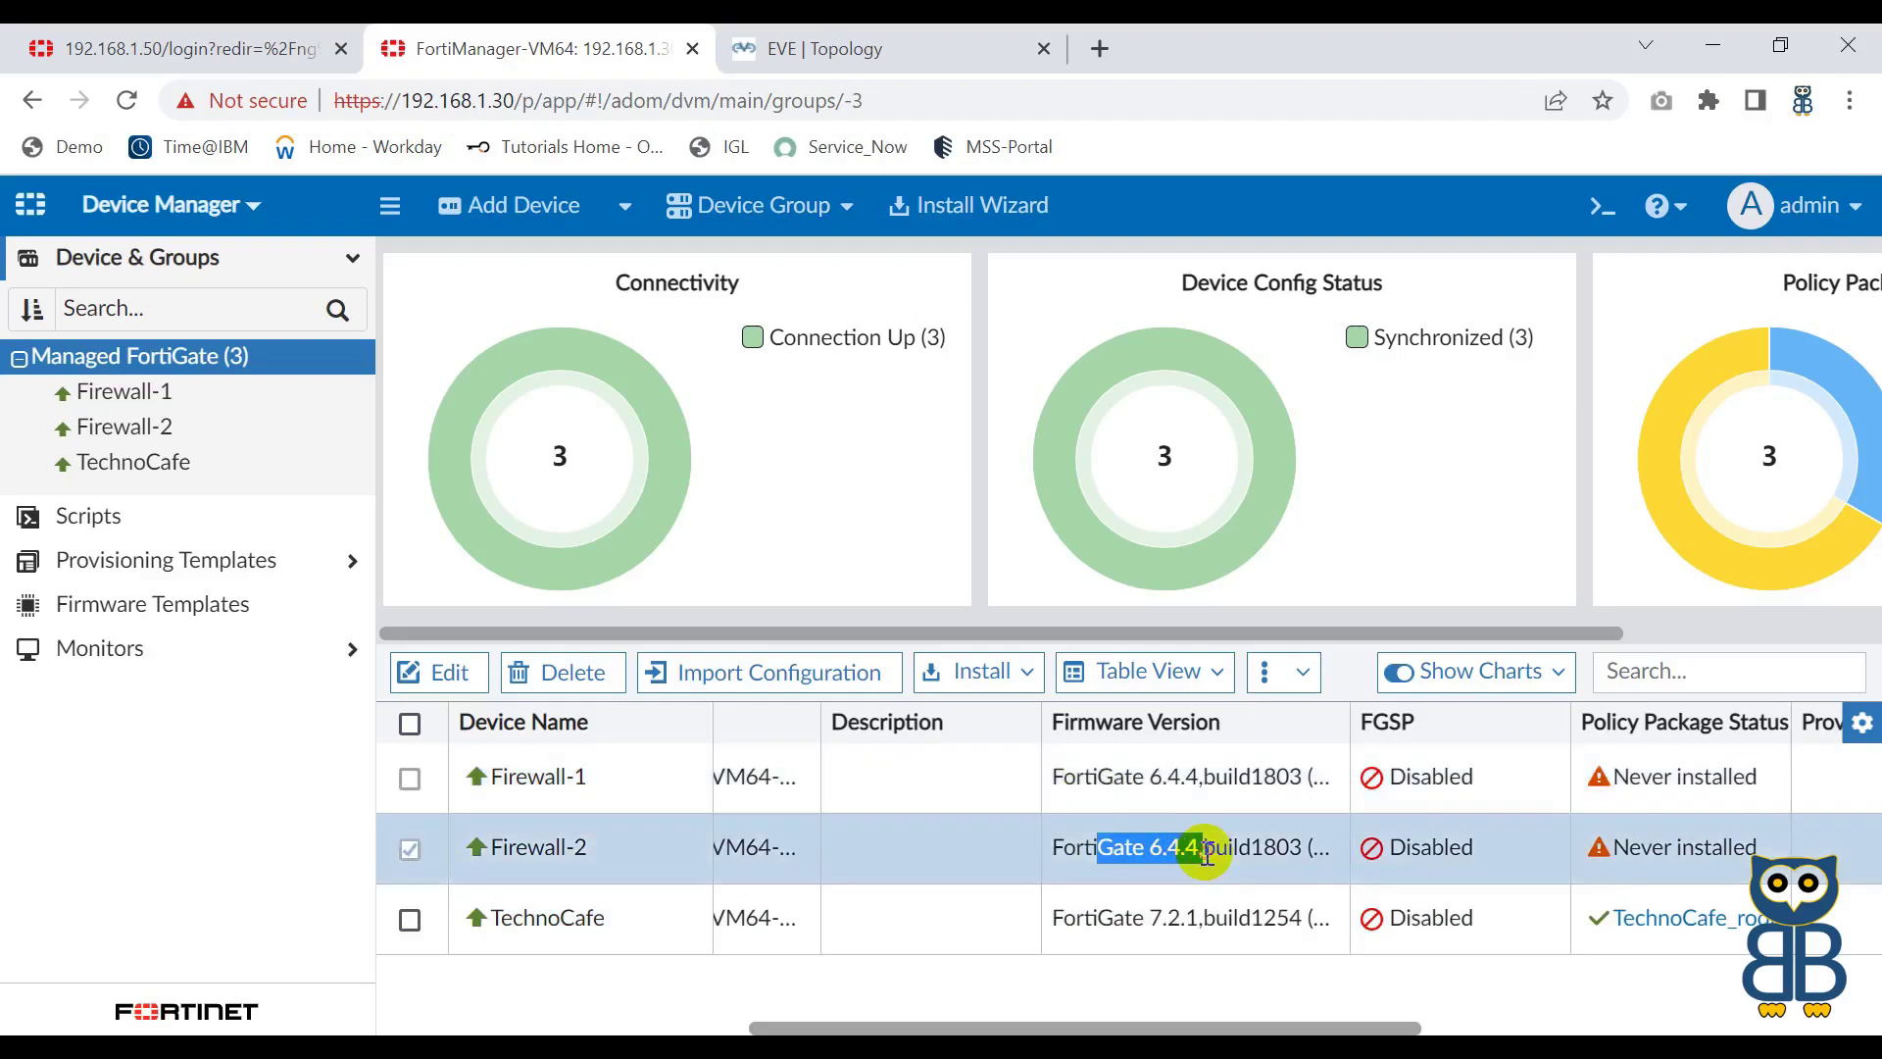
left_click_drag(1127, 776, 1210, 774)
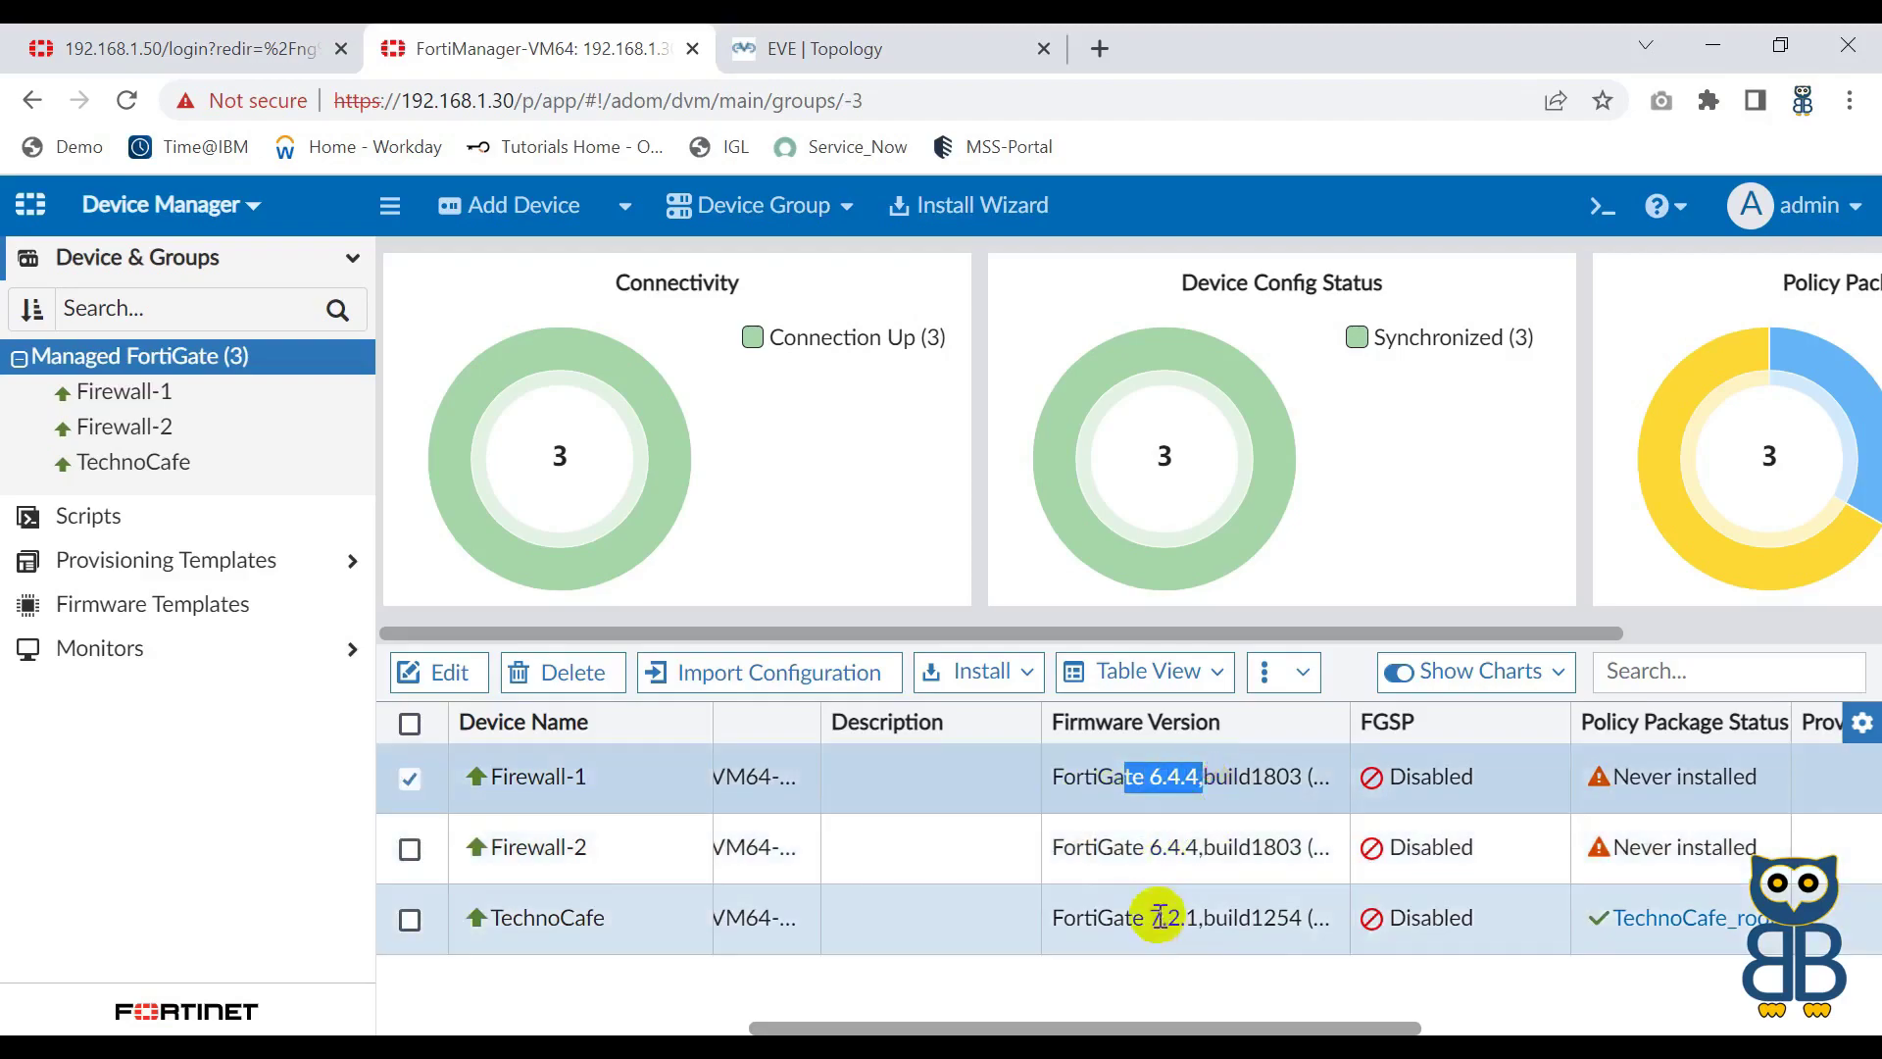